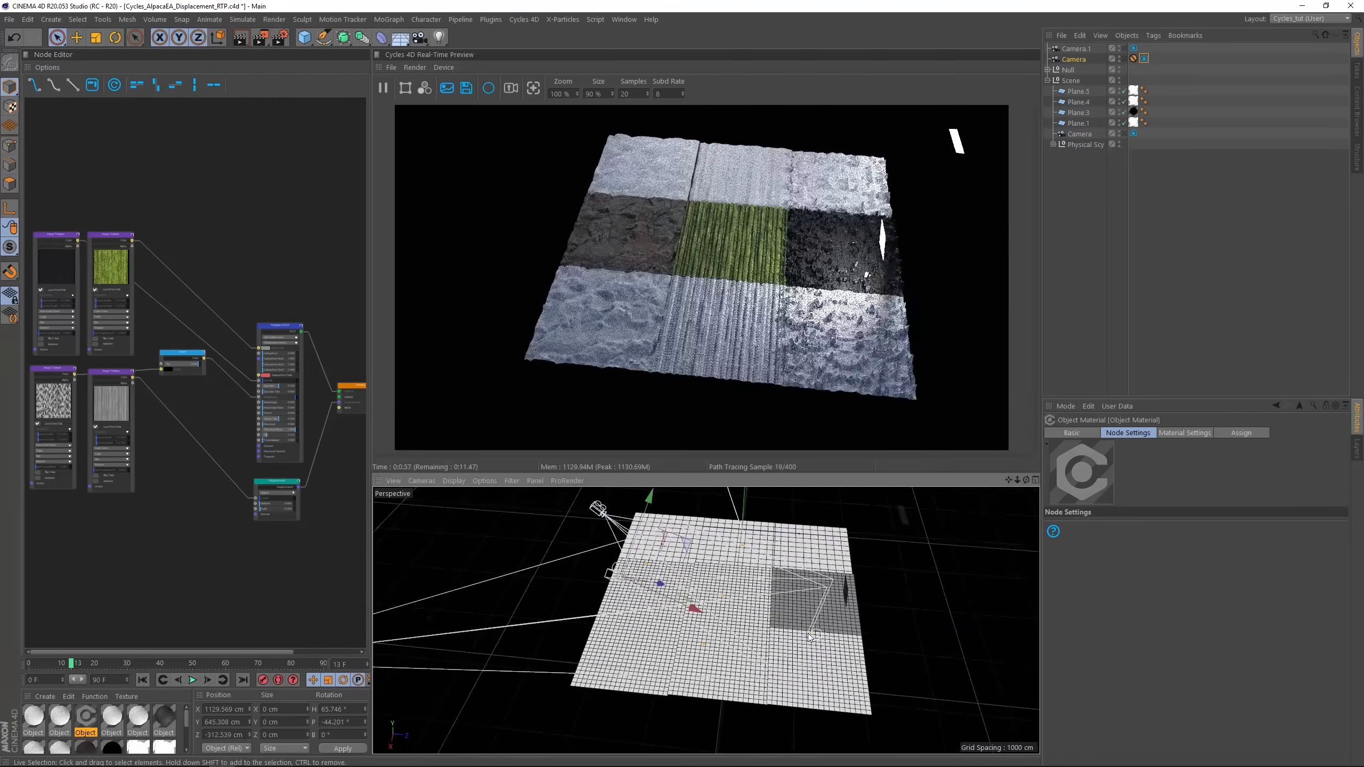
# Step: Examine the displaced stone, bamboo and black tiles from several angles and distances, along with the material's image texture nodes
pyautogui.keyDown('alt'); pyautogui.moveTo(838, 625); pyautogui.dragTo(806, 632, button='middle'); pyautogui.keyUp('alt')
pyautogui.keyDown('alt'); pyautogui.moveTo(773, 617); pyautogui.dragTo(720, 623); pyautogui.keyUp('alt')
pyautogui.keyDown('alt'); pyautogui.moveTo(666, 609); pyautogui.dragTo(725, 616, button='right'); pyautogui.keyUp('alt')
pyautogui.keyDown('alt'); pyautogui.moveTo(726, 616); pyautogui.dragTo(807, 644); pyautogui.keyUp('alt')
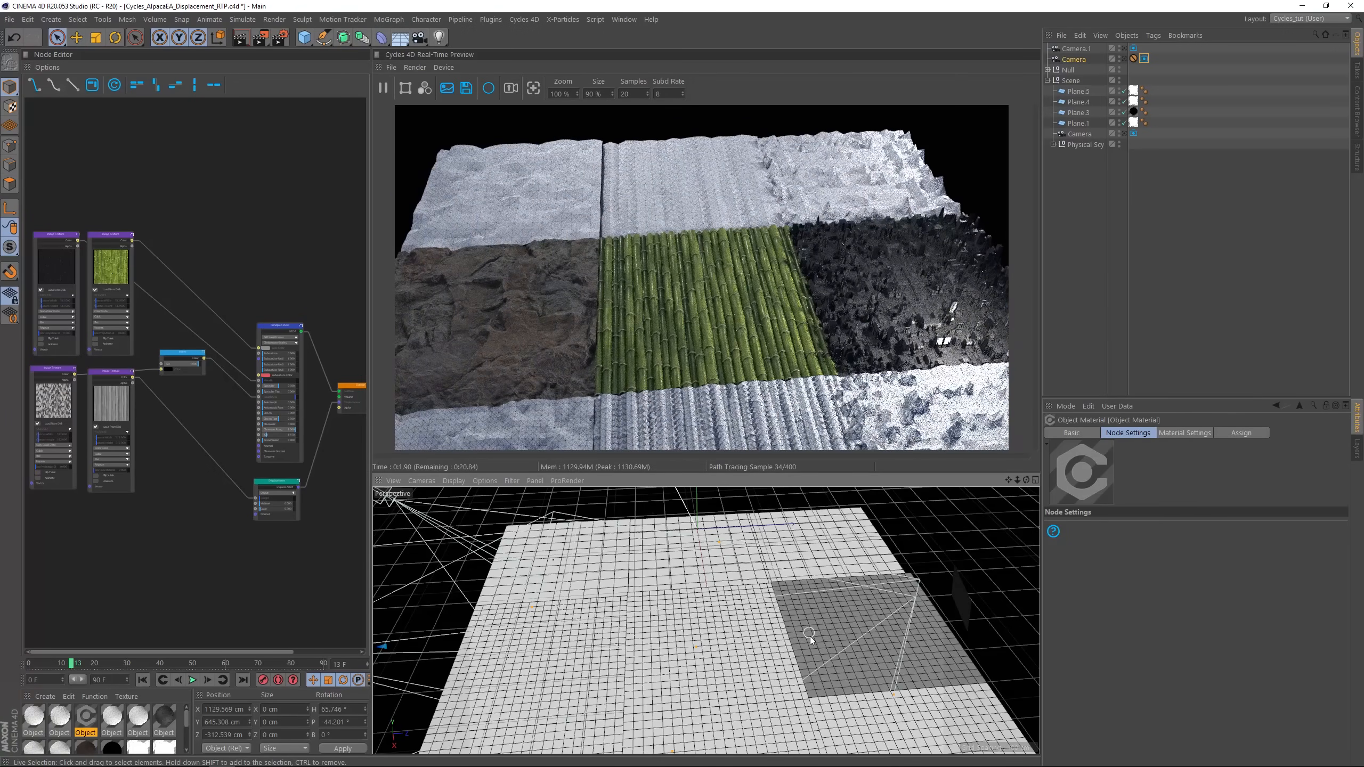
pyautogui.keyDown('alt'); pyautogui.moveTo(755, 639); pyautogui.dragTo(711, 672, button='right'); pyautogui.keyUp('alt')
pyautogui.keyDown('alt'); pyautogui.moveTo(711, 671); pyautogui.dragTo(578, 517); pyautogui.keyUp('alt')
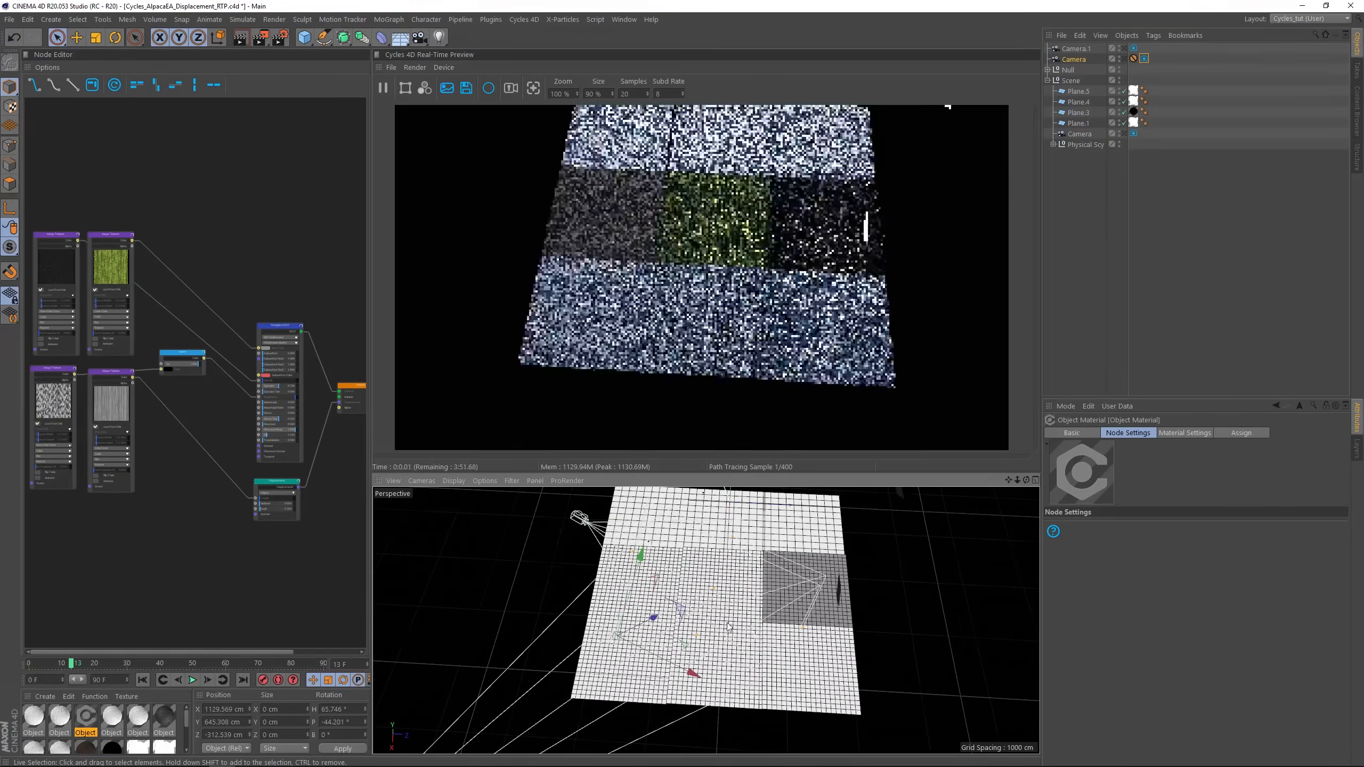
pyautogui.keyDown('alt'); pyautogui.moveTo(578, 517); pyautogui.dragTo(770, 574, button='right'); pyautogui.keyUp('alt')
pyautogui.keyDown('alt'); pyautogui.moveTo(770, 574); pyautogui.dragTo(683, 605); pyautogui.keyUp('alt')
pyautogui.keyDown('alt'); pyautogui.moveTo(658, 629); pyautogui.dragTo(733, 609, button='right'); pyautogui.keyUp('alt')
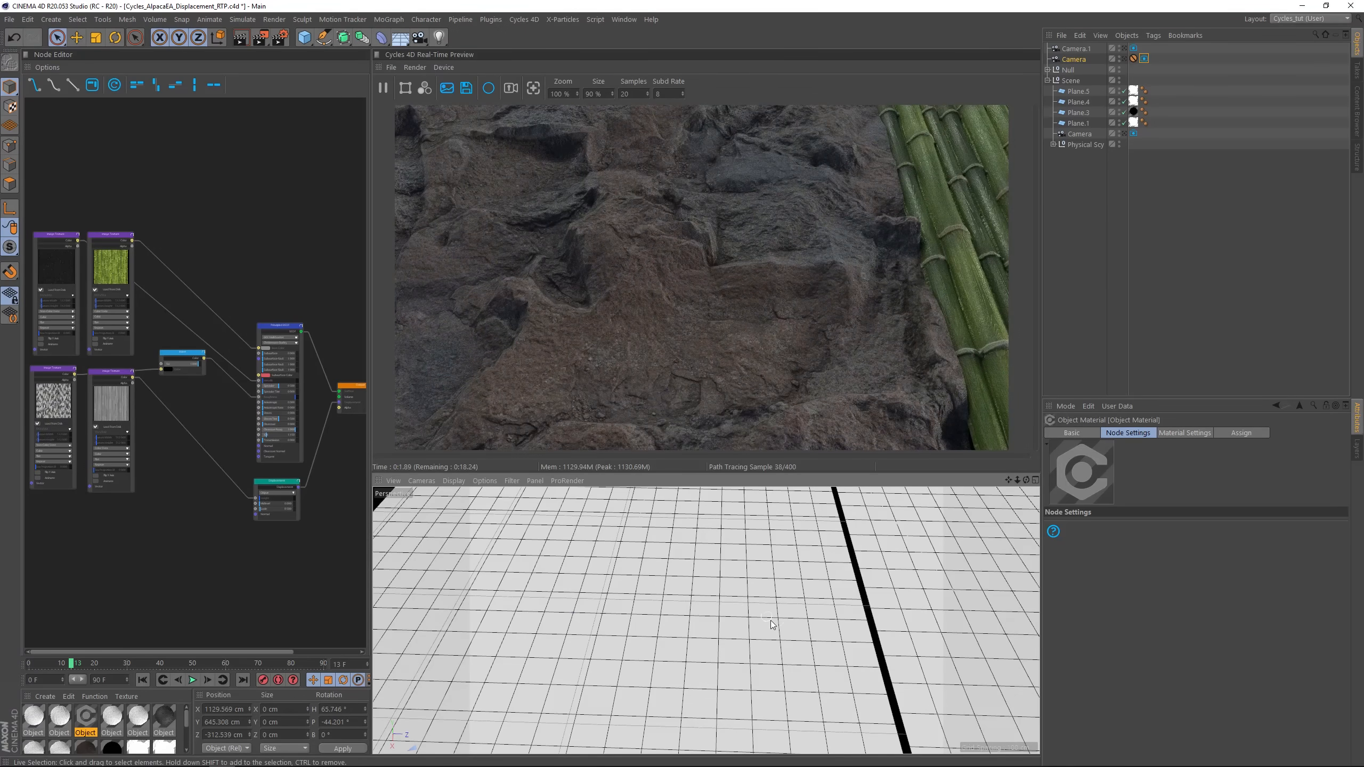
pyautogui.moveTo(777, 616)
pyautogui.keyDown('alt'); pyautogui.mouseDown(button='right')
pyautogui.moveTo(754, 605)
pyautogui.moveTo(746, 617)
pyautogui.moveTo(795, 612)
pyautogui.mouseUp(button='right'); pyautogui.keyUp('alt')
pyautogui.keyDown('alt'); pyautogui.moveTo(184, 500); pyautogui.dragTo(245, 507, button='middle'); pyautogui.keyUp('alt')
pyautogui.keyDown('alt'); pyautogui.moveTo(149, 373); pyautogui.dragTo(210, 376, button='right'); pyautogui.keyUp('alt')
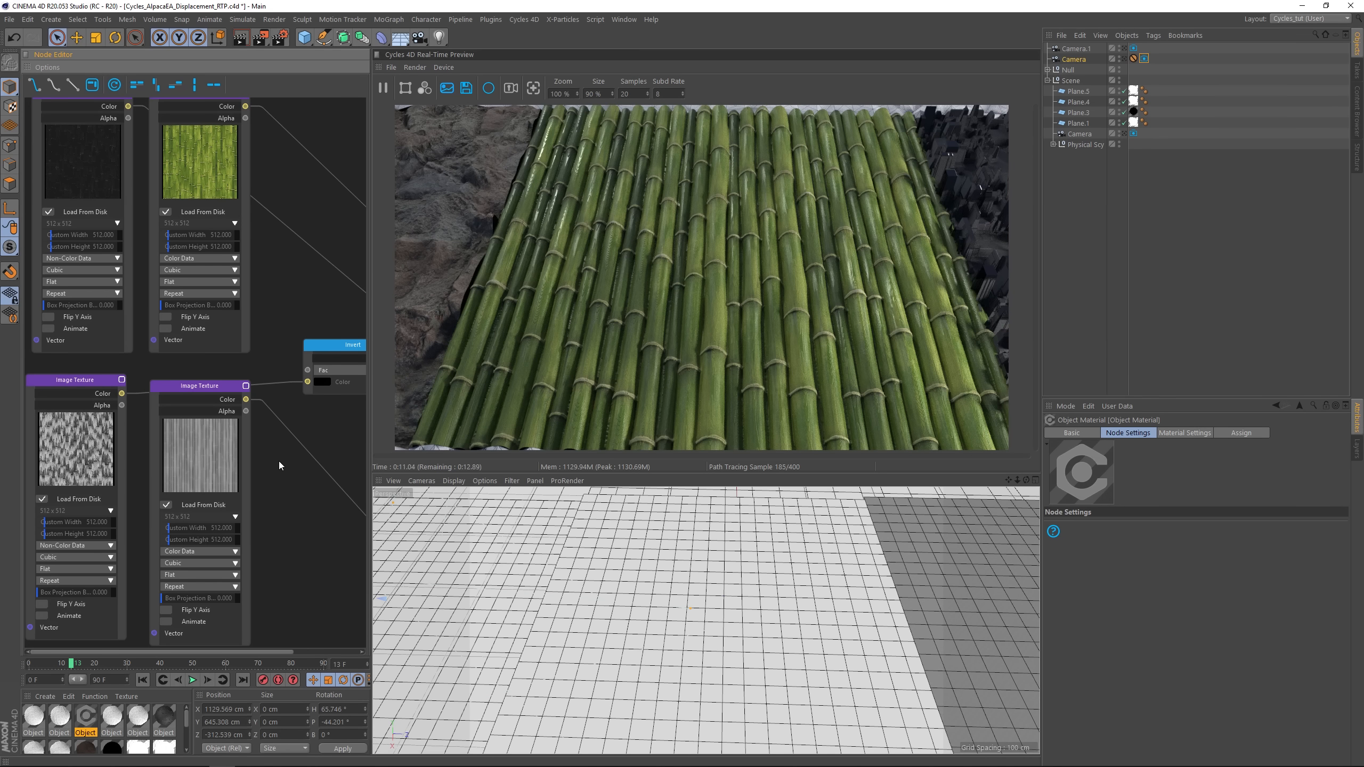
pyautogui.scroll(-3, 706, 633)
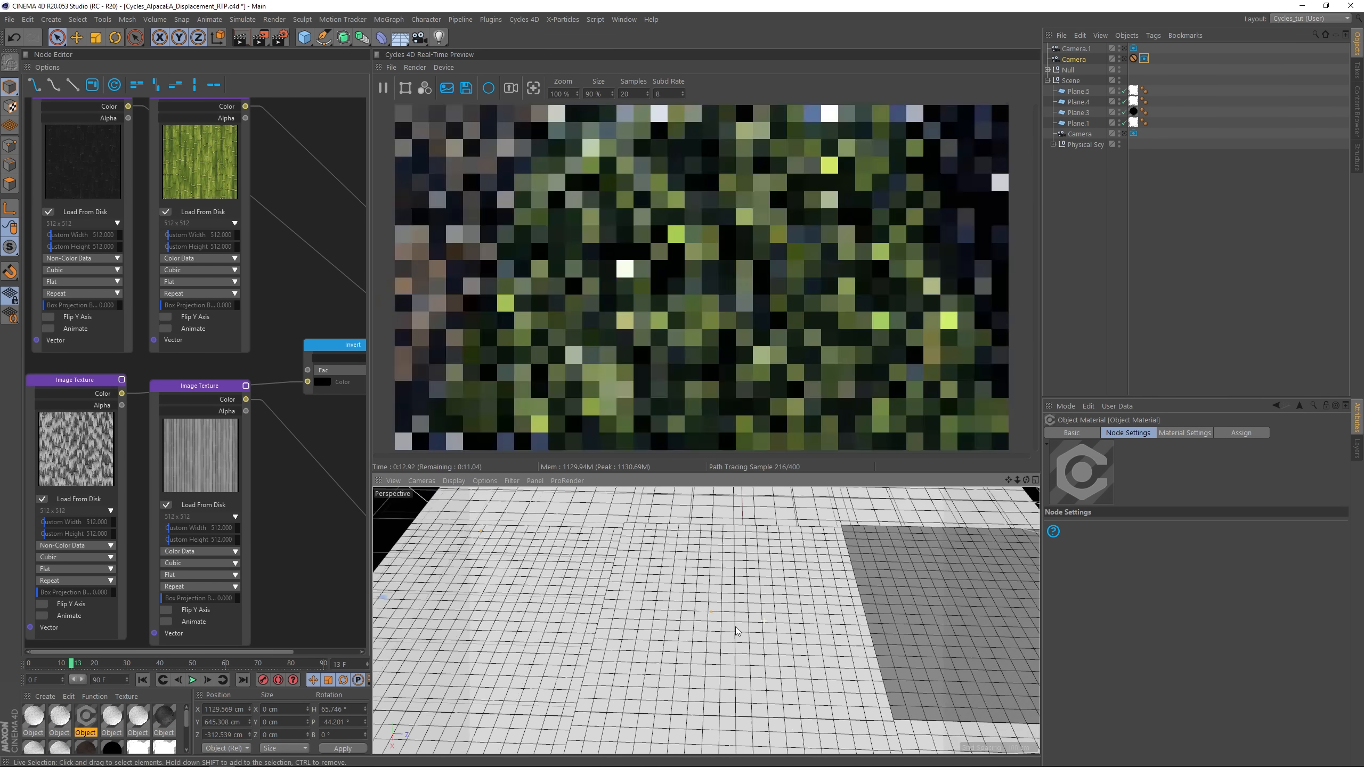
pyautogui.keyDown('alt'); pyautogui.moveTo(706, 632); pyautogui.dragTo(728, 651); pyautogui.keyUp('alt')
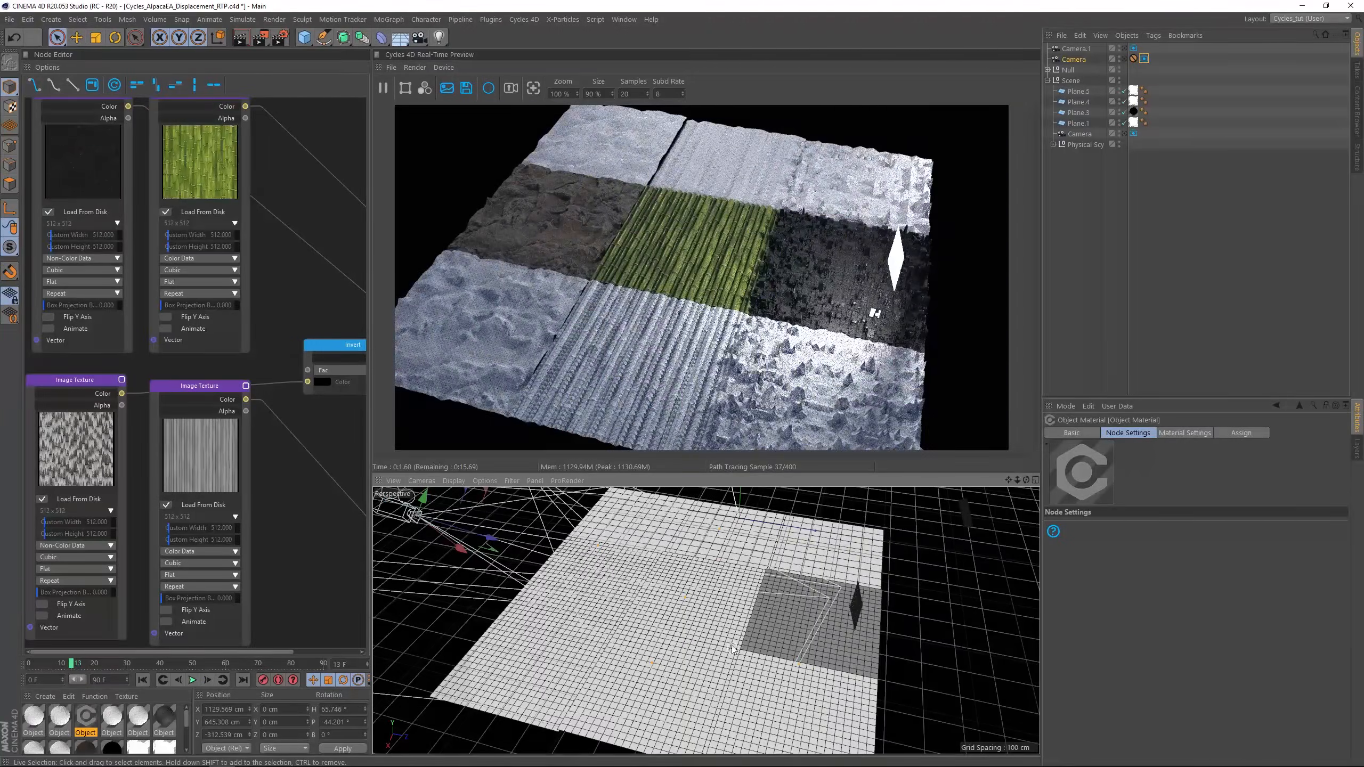
# Step: Look through the scene's upper Camera and adjust the depth of field Size on its Cycles 4D camera tag
pyautogui.click(1122, 59)
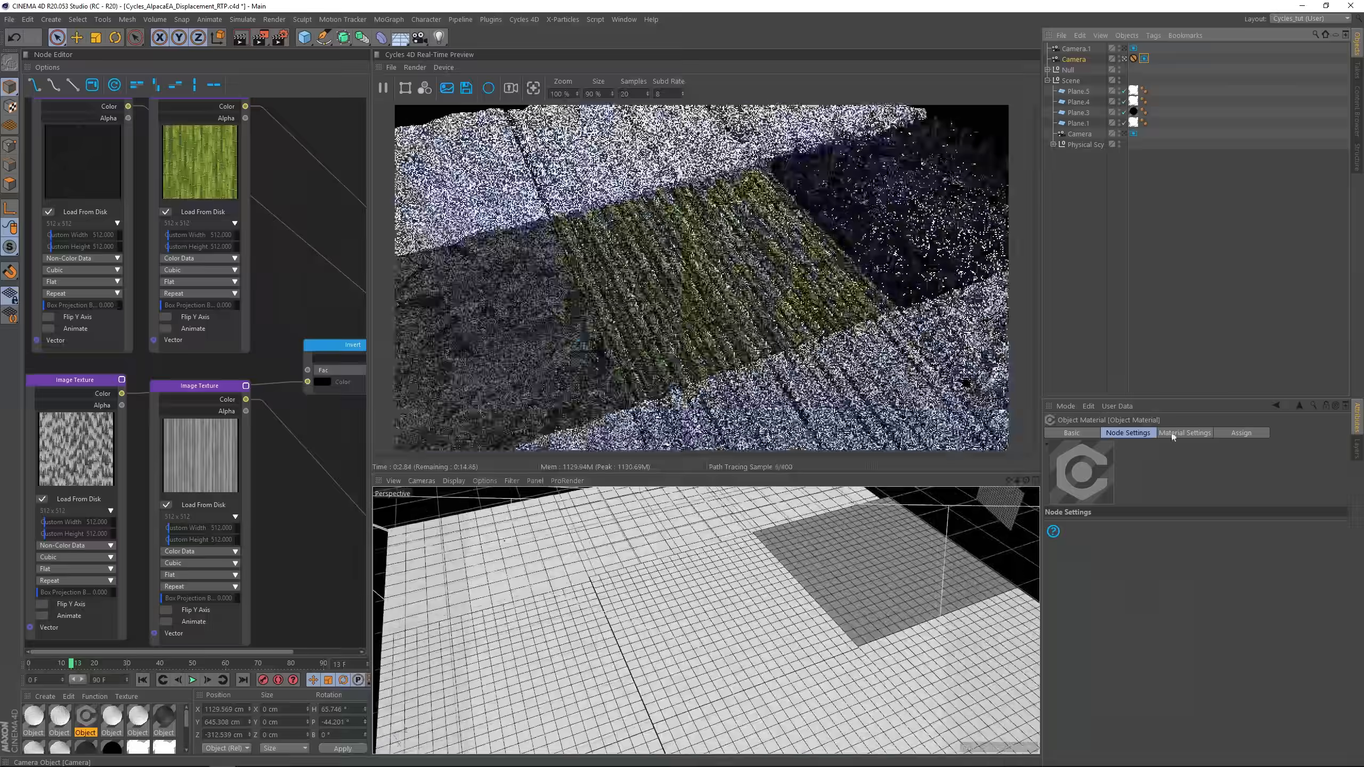
pyautogui.click(1145, 59)
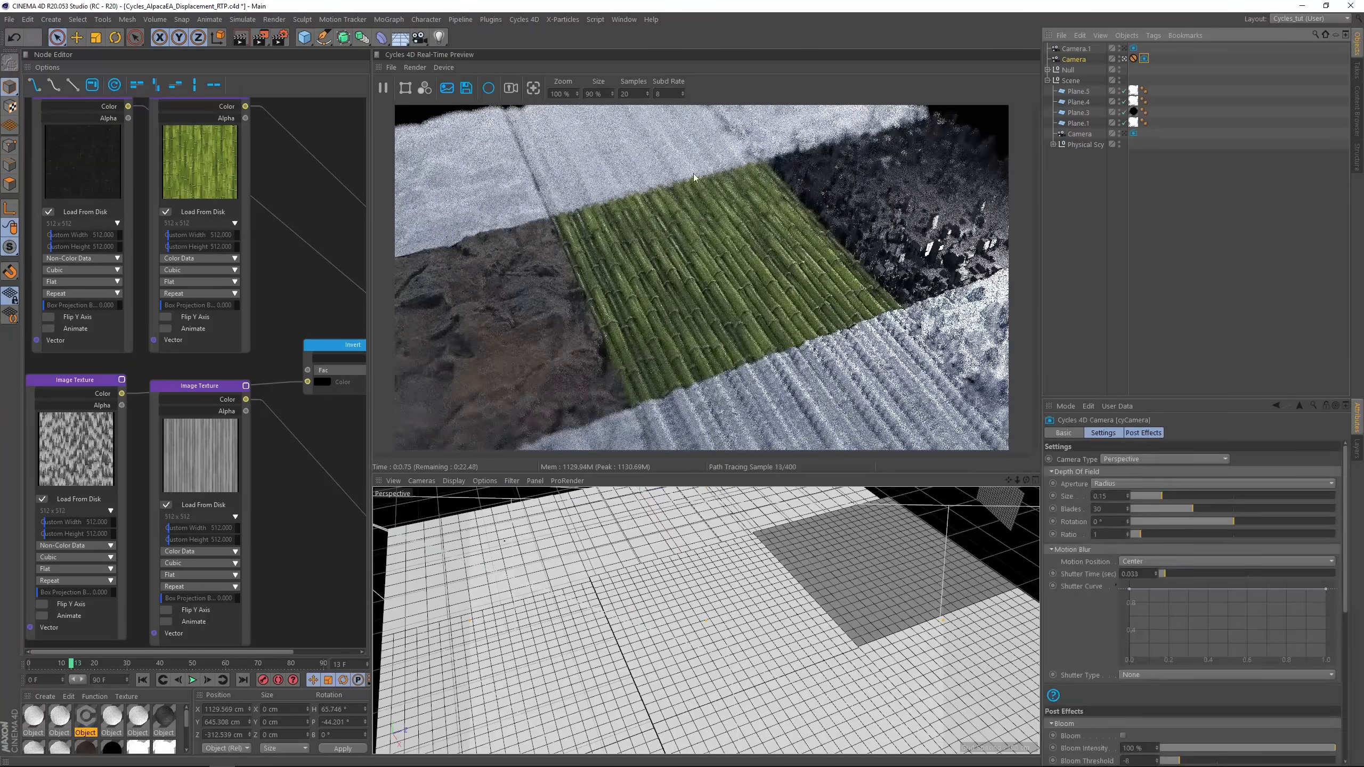
pyautogui.click(1249, 496)
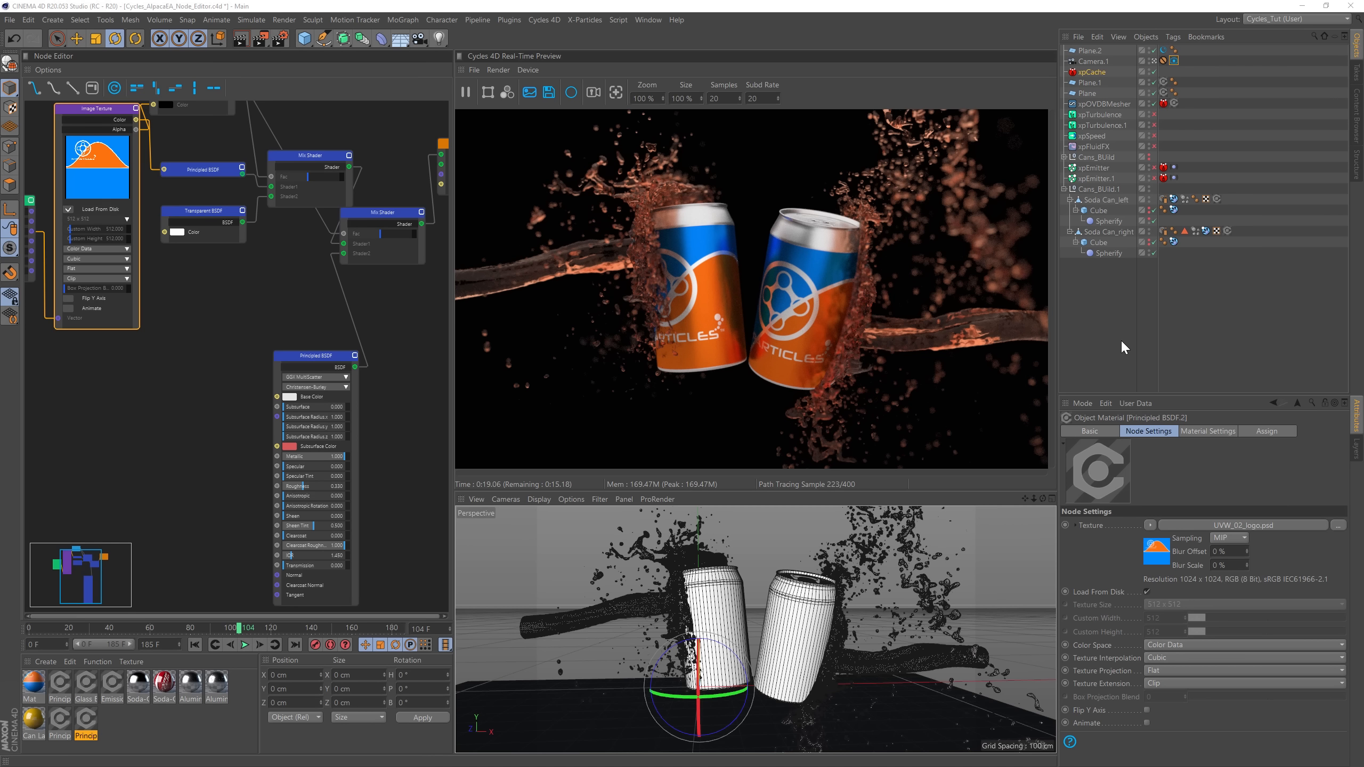
# Step: Deselect the nodes and expand the Node Editor to full screen, framing the large Principled BSDF node below the Mix Shaders
pyautogui.click(250, 329)
pyautogui.keyDown('alt'); pyautogui.moveTo(261, 293); pyautogui.dragTo(251, 321, button='middle'); pyautogui.keyUp('alt')
pyautogui.keyDown('alt'); pyautogui.moveTo(251, 321); pyautogui.dragTo(222, 328, button='right'); pyautogui.keyUp('alt')
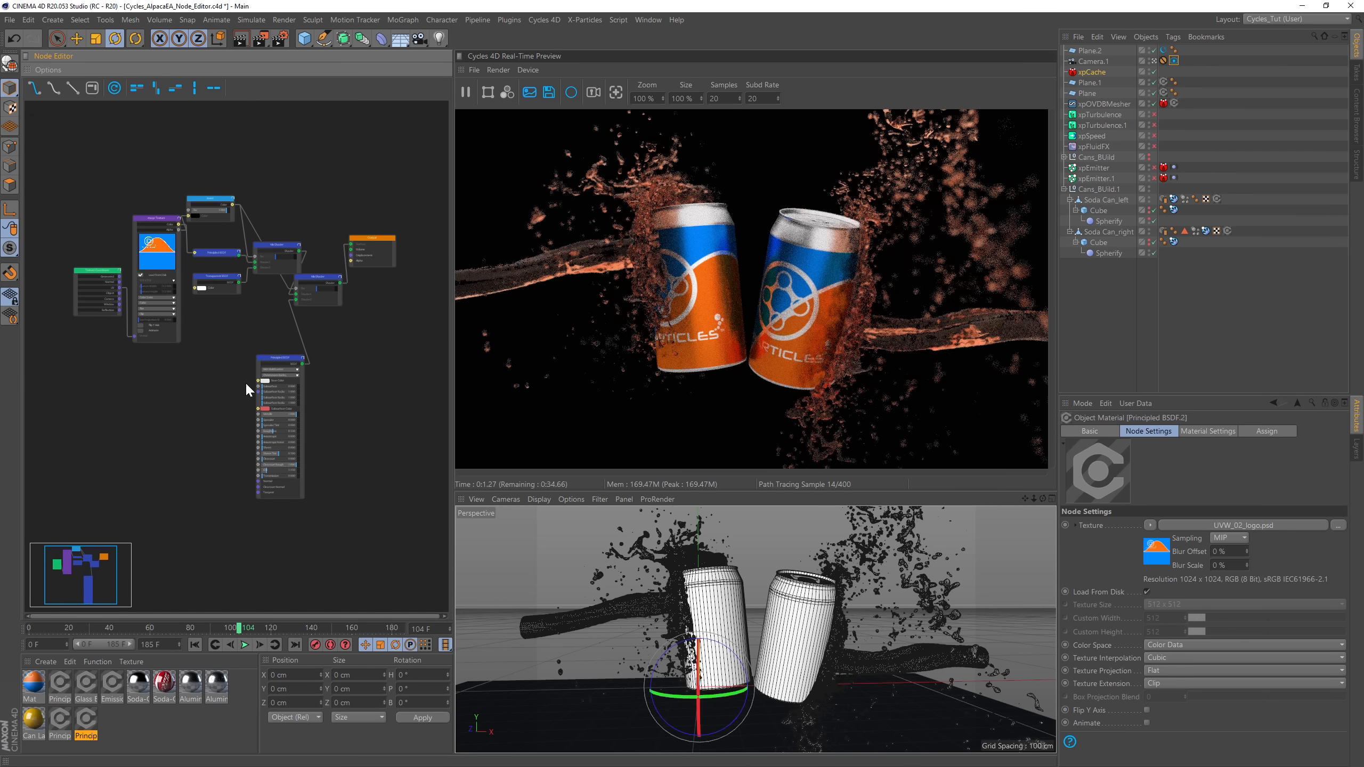
pyautogui.hotkey('ctrl', 'Tab')
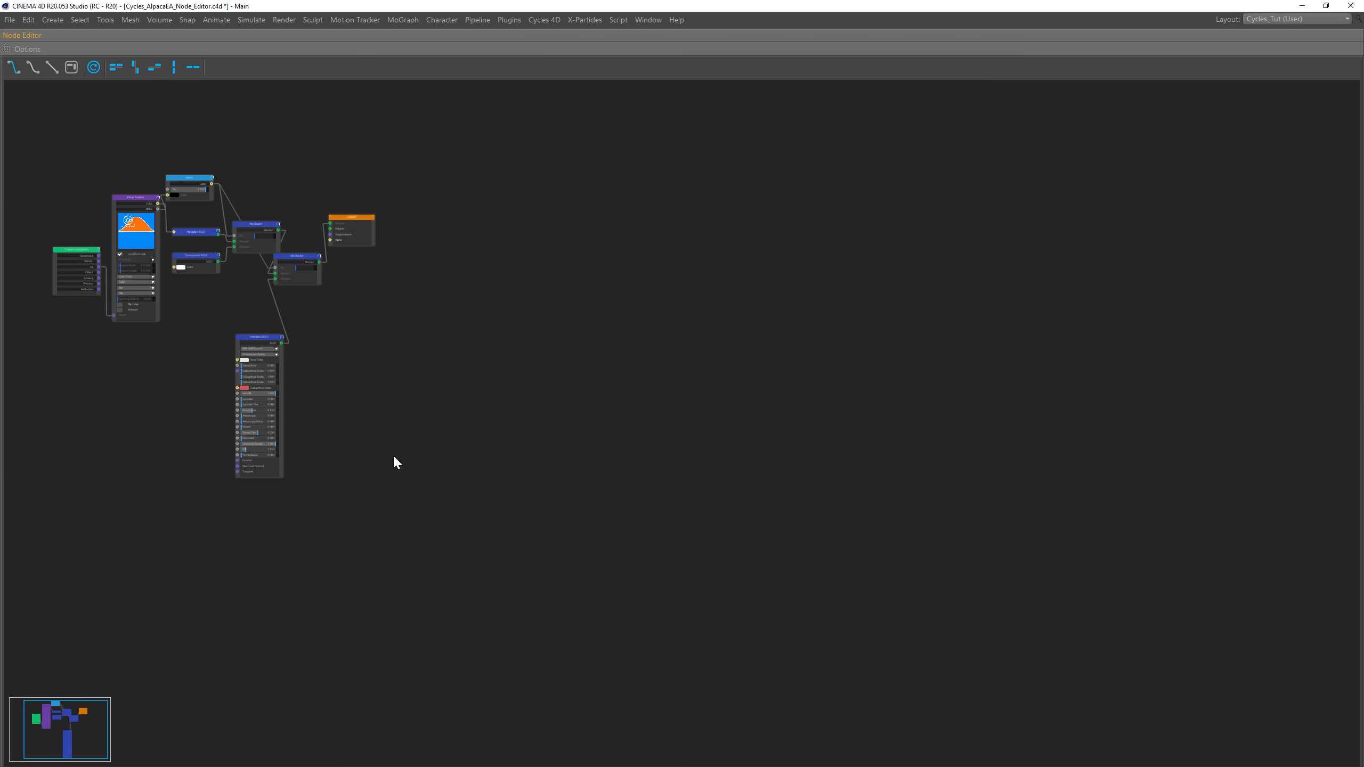
pyautogui.click(496, 384)
pyautogui.keyDown('alt'); pyautogui.moveTo(496, 384); pyautogui.dragTo(576, 406, button='right'); pyautogui.keyUp('alt')
pyautogui.keyDown('alt'); pyautogui.moveTo(575, 403); pyautogui.dragTo(583, 418, button='middle'); pyautogui.keyUp('alt')
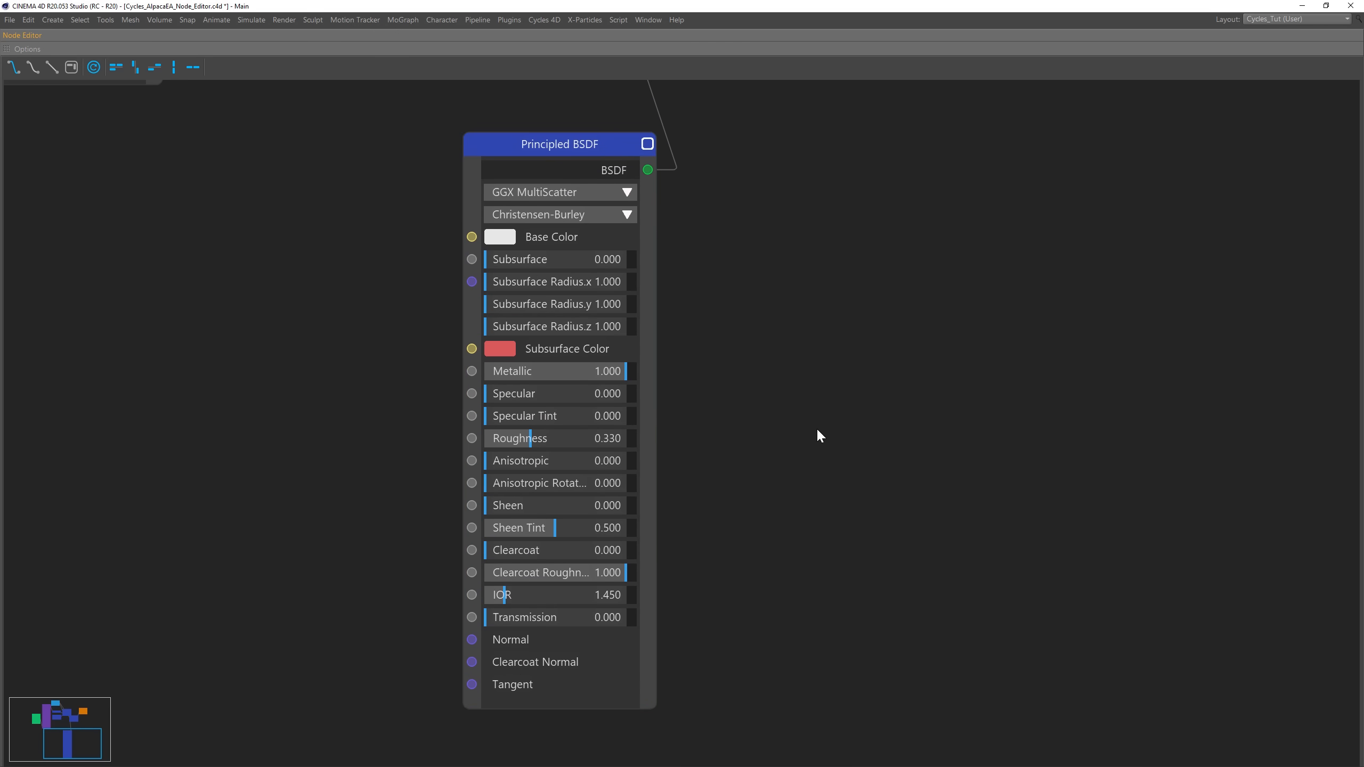
# Step: Set the Specular value of the Principled BSDF node to 0.256
pyautogui.moveTo(502, 398); pyautogui.dragTo(533, 402)
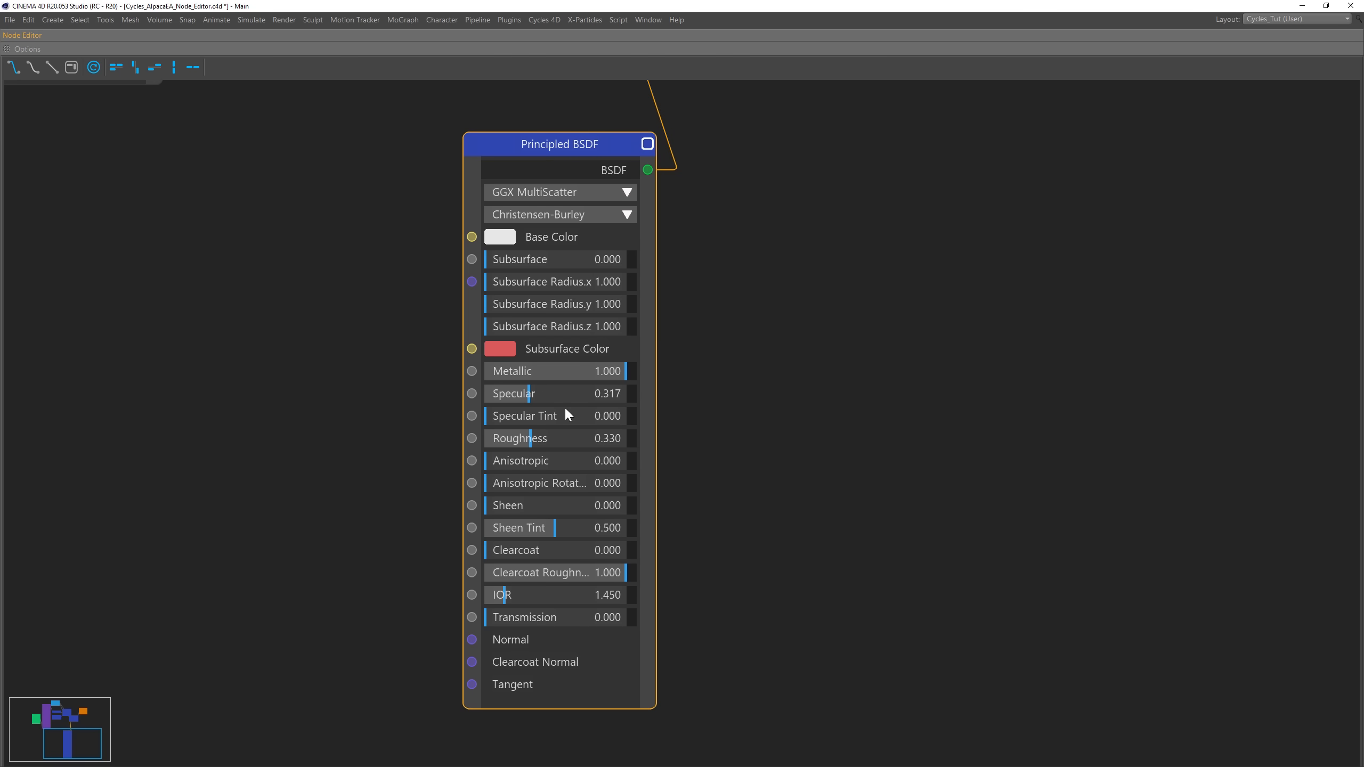
pyautogui.doubleClick(634, 402)
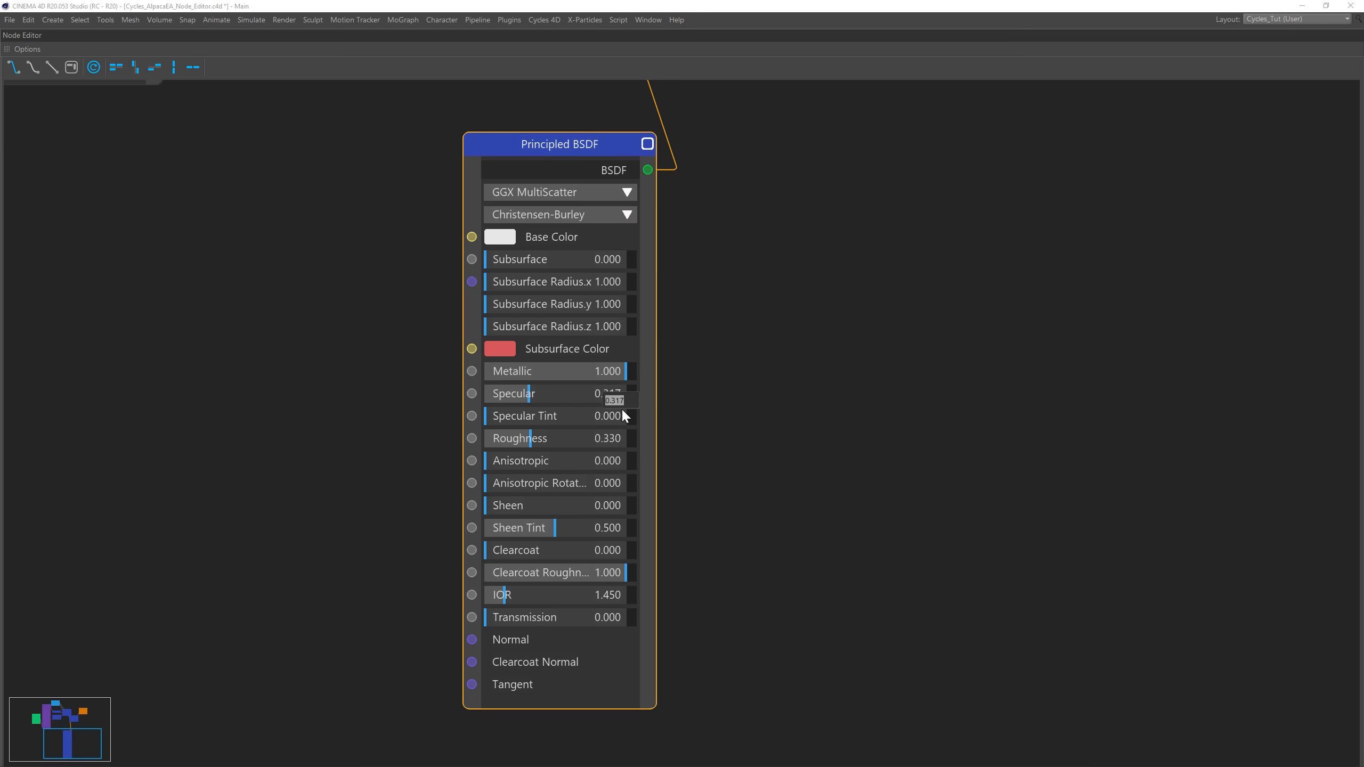
pyautogui.write('0.256')
pyautogui.press('Return')
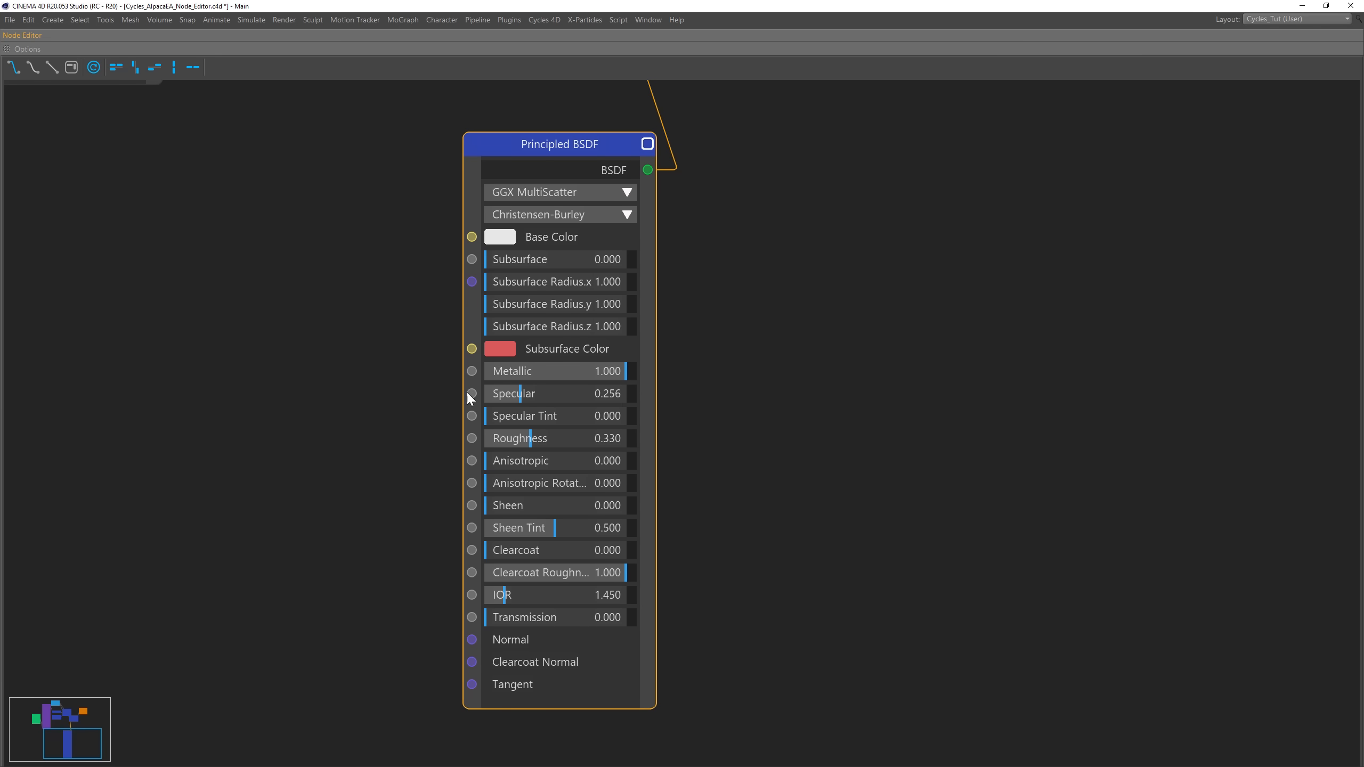
# Step: Show the attributes inside the Node Editor to set the Principled BSDF's Specular to 0.72, and hide them again
pyautogui.click(27, 49)
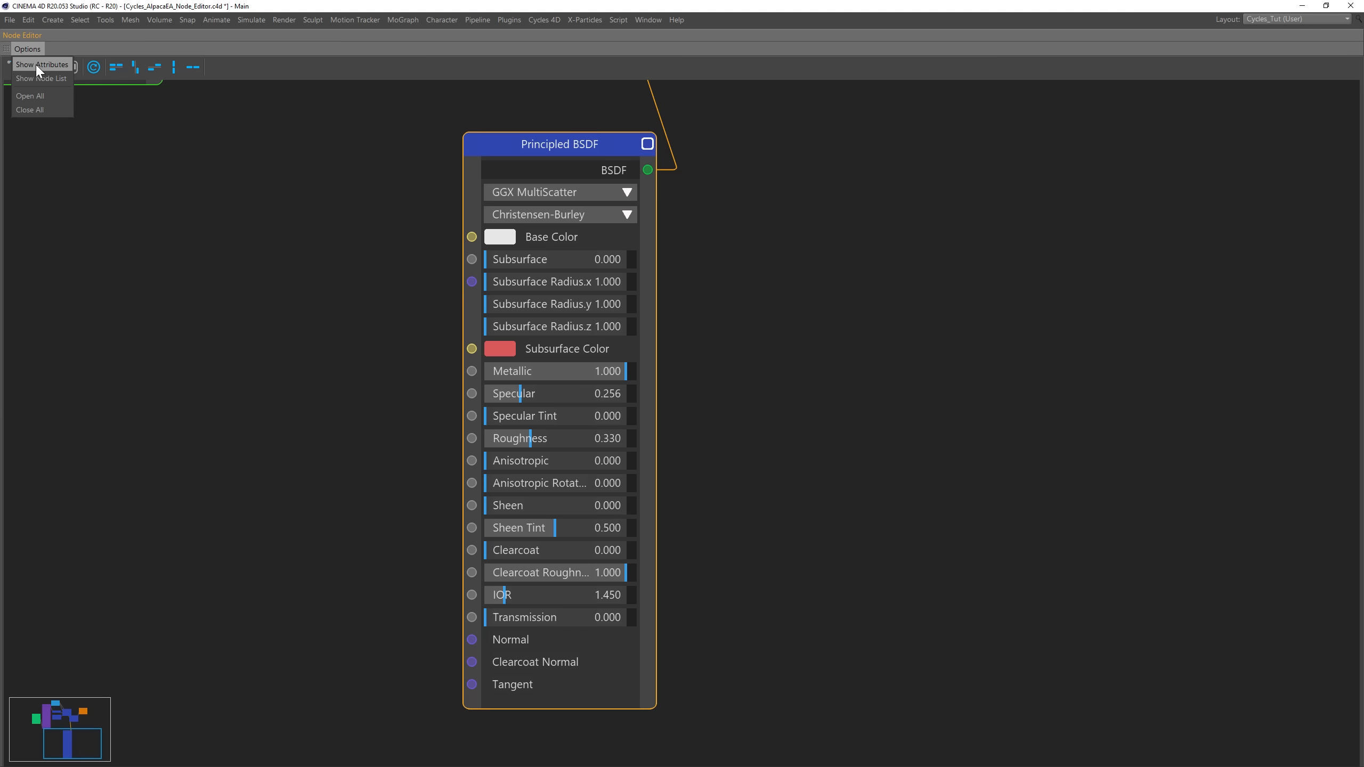
pyautogui.click(38, 65)
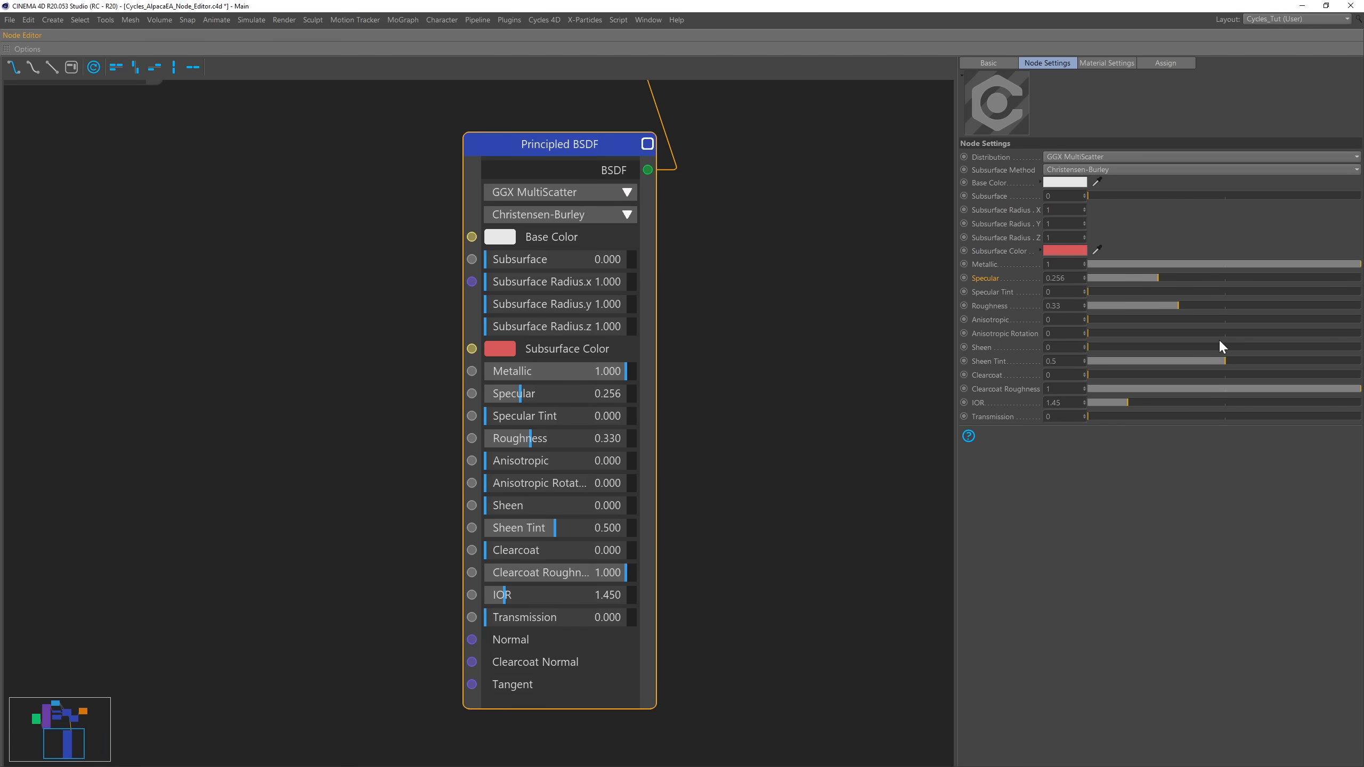
pyautogui.moveTo(1252, 280); pyautogui.dragTo(1280, 293)
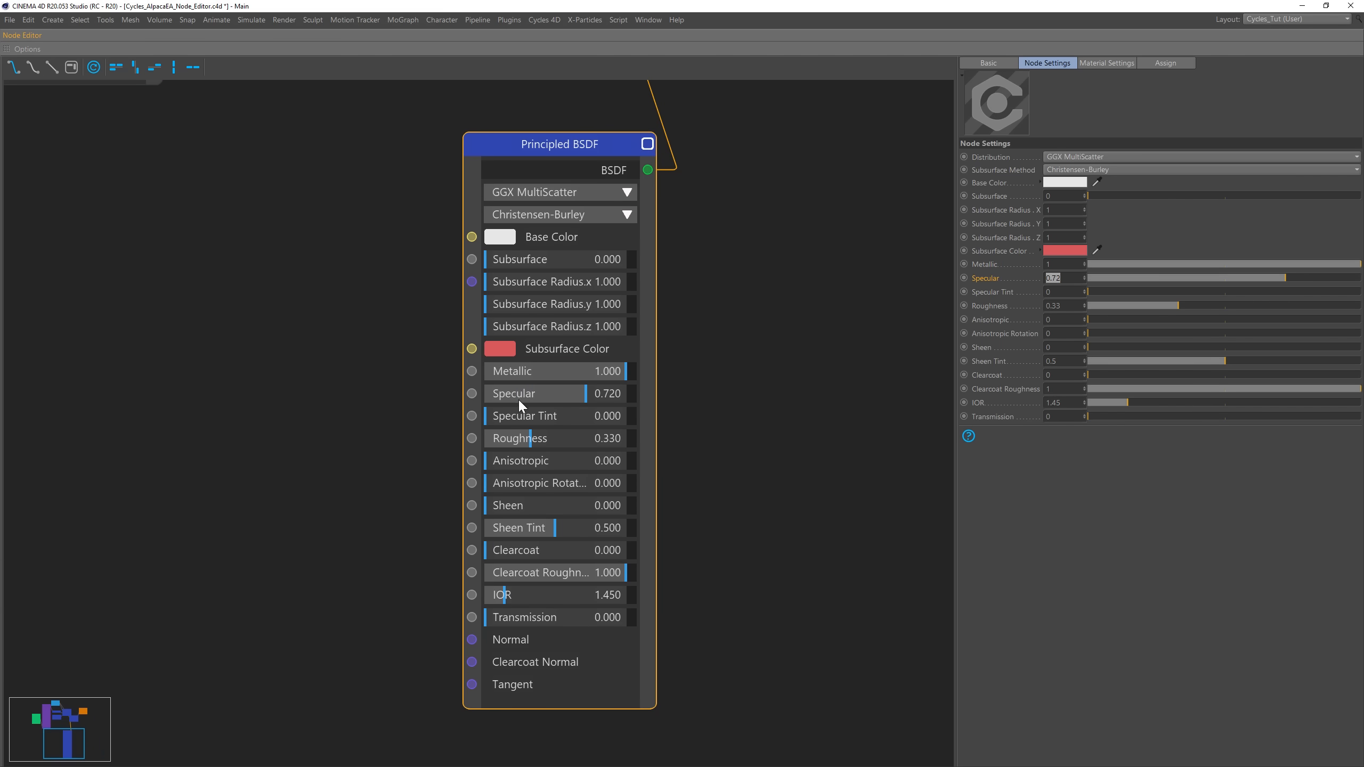
pyautogui.click(964, 292)
pyautogui.click(27, 48)
pyautogui.click(64, 84)
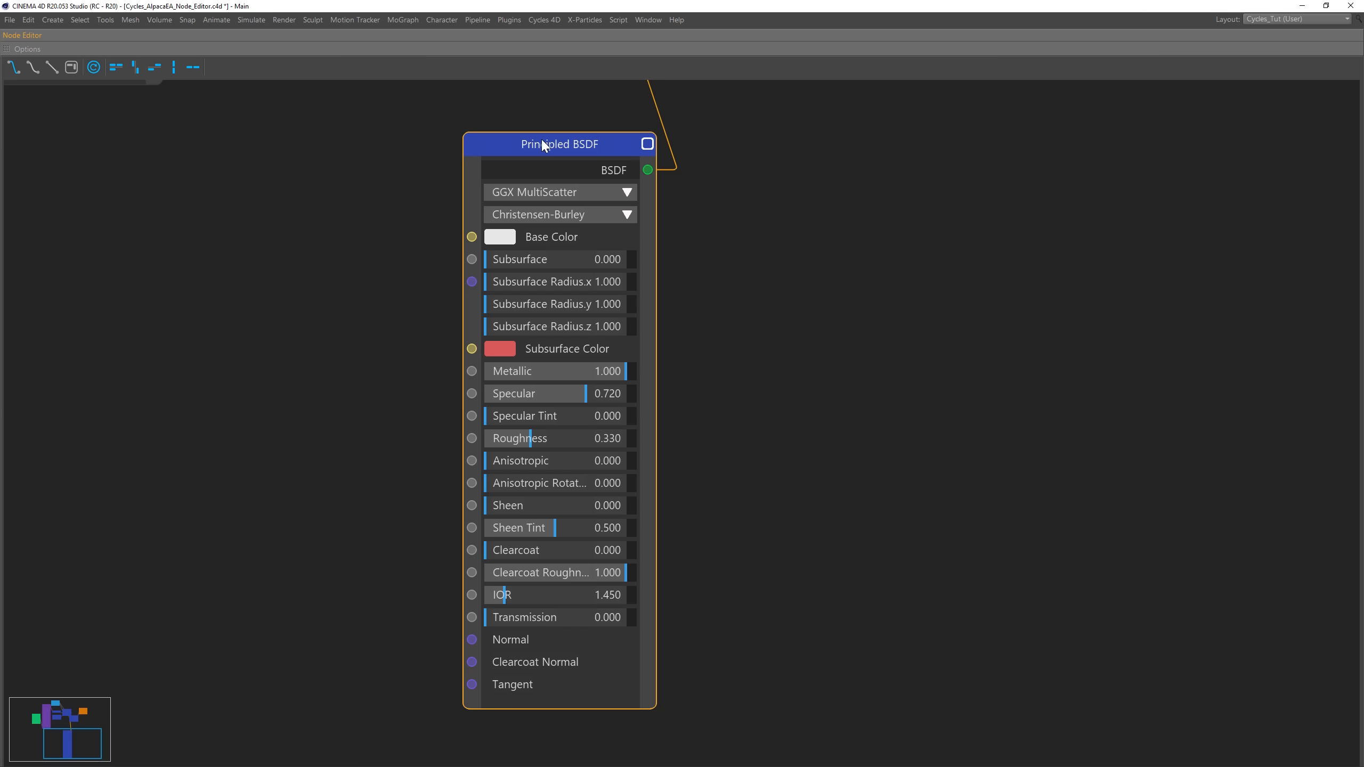
# Step: Collapse the Principled BSDF node to its title and expand it again
pyautogui.doubleClick(565, 144)
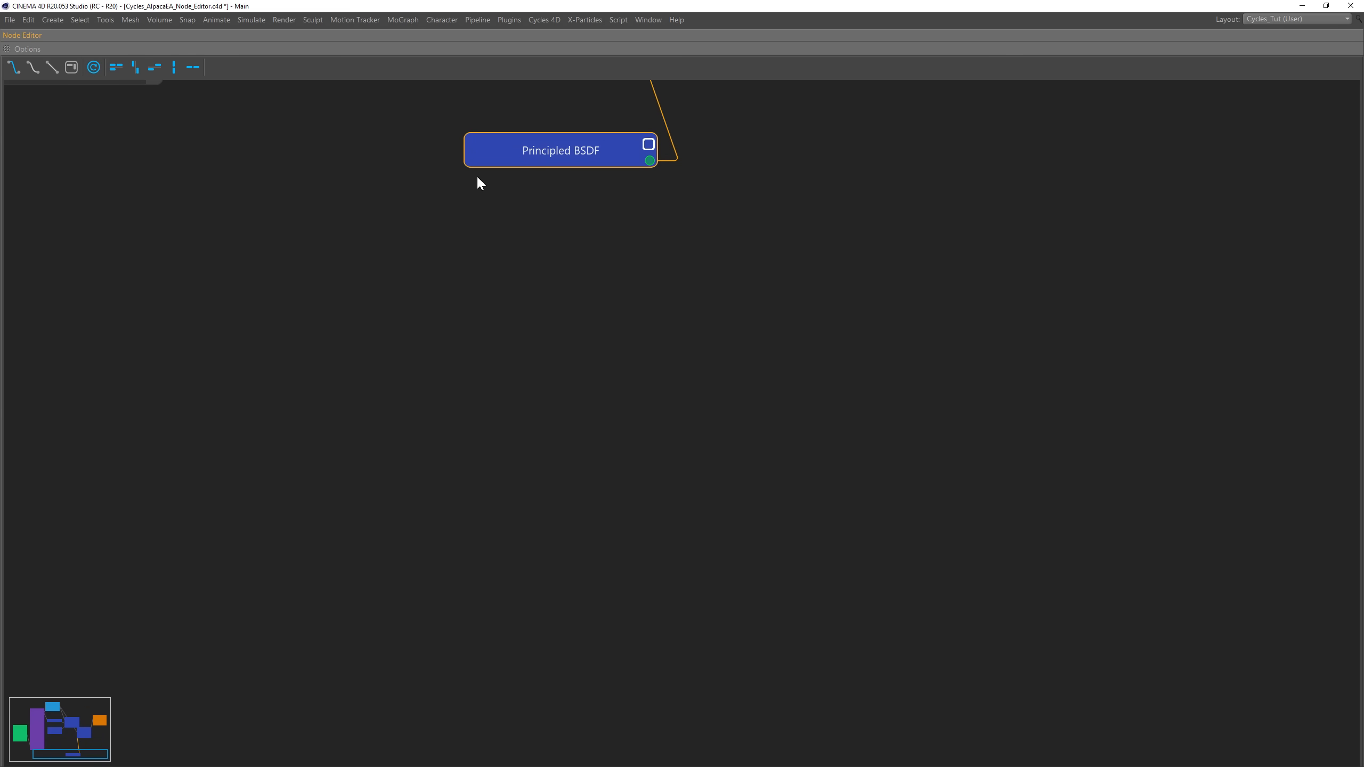
pyautogui.doubleClick(553, 148)
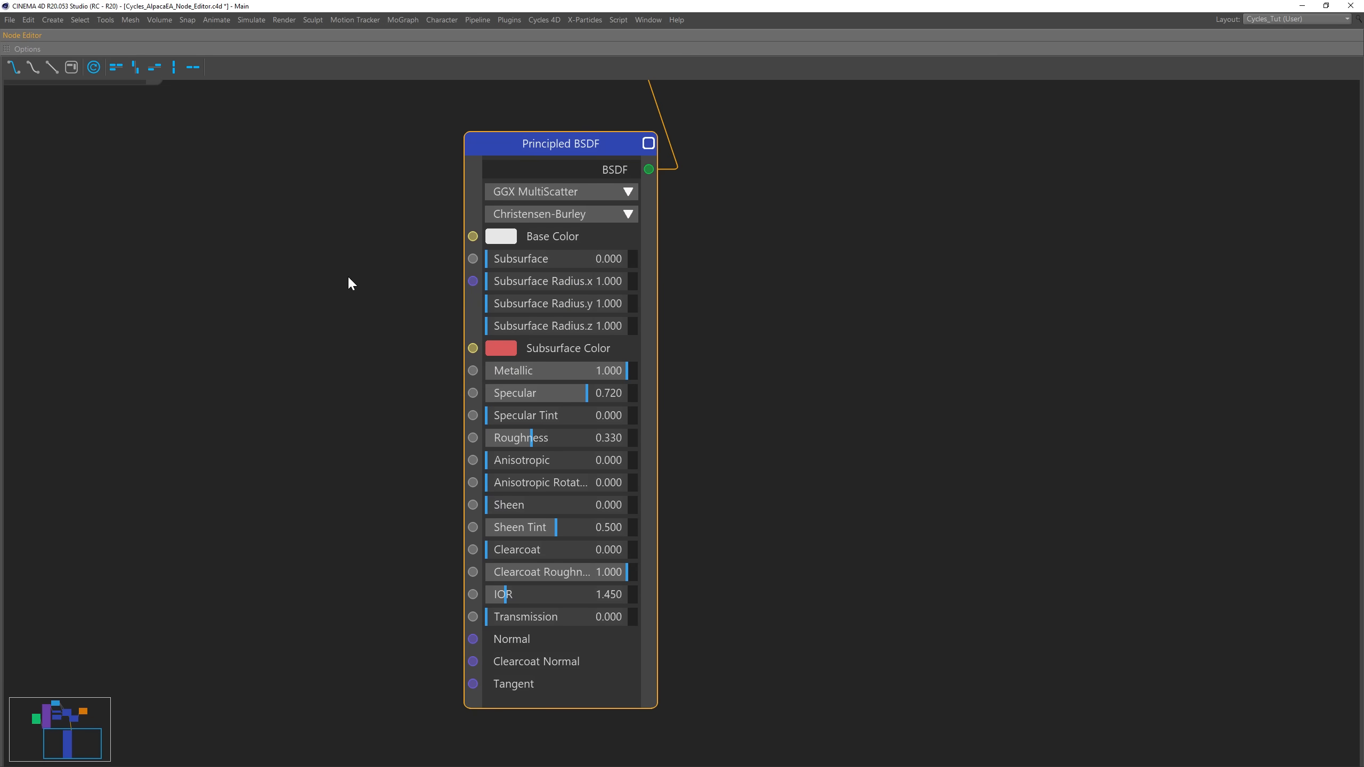
# Step: Place the Texture Coordinate node beside the Principled BSDF and connect its Generated, Normal and Object outputs to the shader's inputs
pyautogui.keyDown('alt'); pyautogui.moveTo(368, 240); pyautogui.dragTo(331, 250, button='right'); pyautogui.keyUp('alt')
pyautogui.keyDown('alt'); pyautogui.moveTo(346, 261); pyautogui.dragTo(531, 396, button='middle'); pyautogui.keyUp('alt')
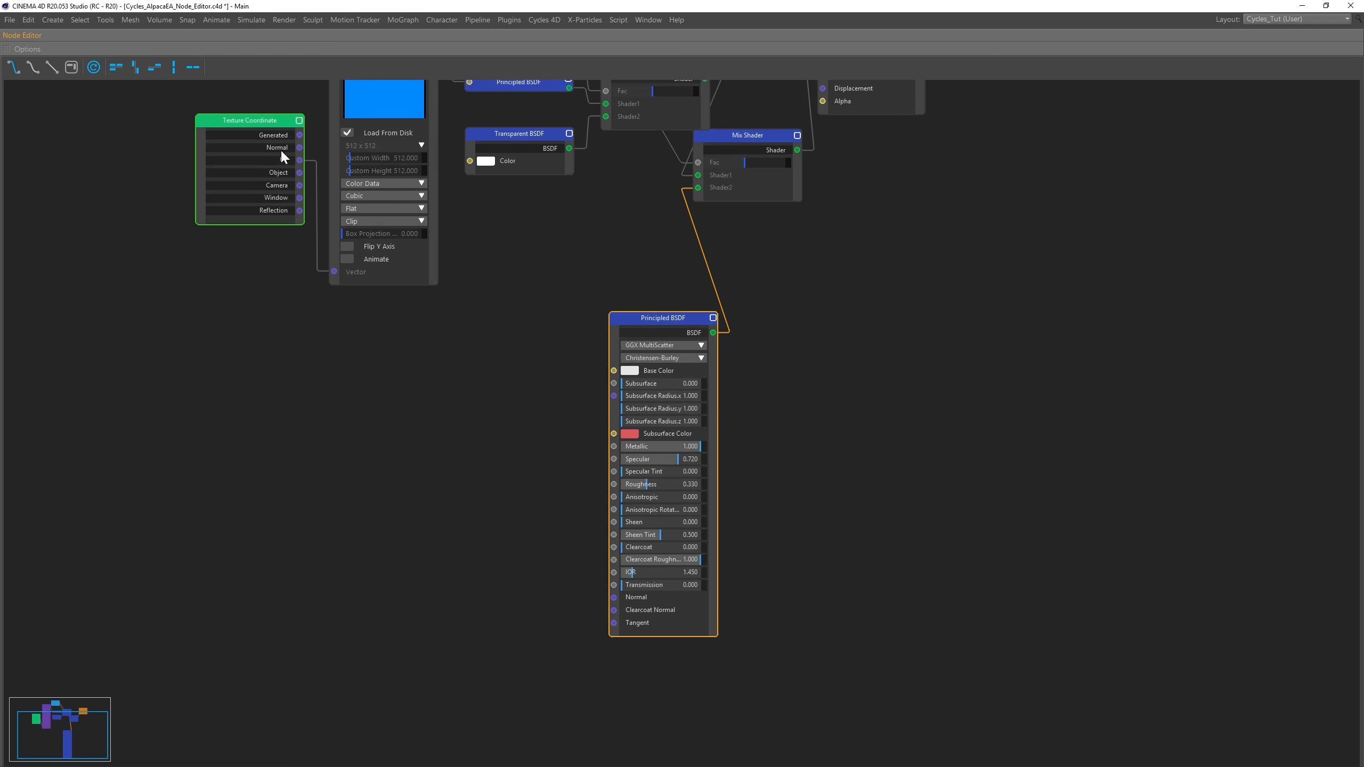
pyautogui.moveTo(277, 124); pyautogui.dragTo(628, 409)
pyautogui.scroll(3, 622, 459)
pyautogui.moveTo(558, 433); pyautogui.dragTo(628, 432)
pyautogui.moveTo(558, 476); pyautogui.dragTo(628, 477)
# Step: Collapse and re-expand the connected Principled BSDF, and cut all its links from the Texture Coordinate node, moving that node away
pyautogui.keyDown('alt'); pyautogui.moveTo(875, 450); pyautogui.dragTo(759, 370, button='middle'); pyautogui.keyUp('alt')
pyautogui.doubleClick(602, 129)
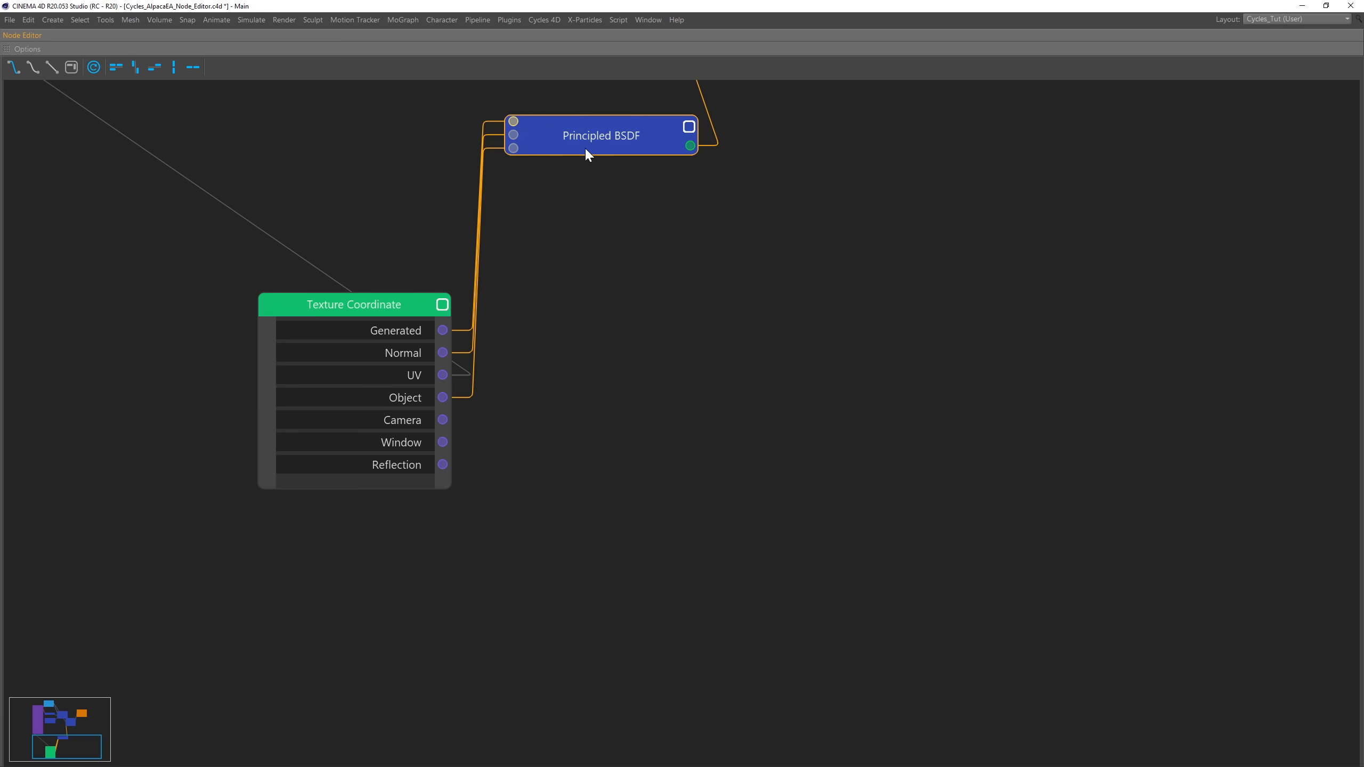
pyautogui.doubleClick(599, 132)
pyautogui.moveTo(489, 329); pyautogui.dragTo(493, 429)
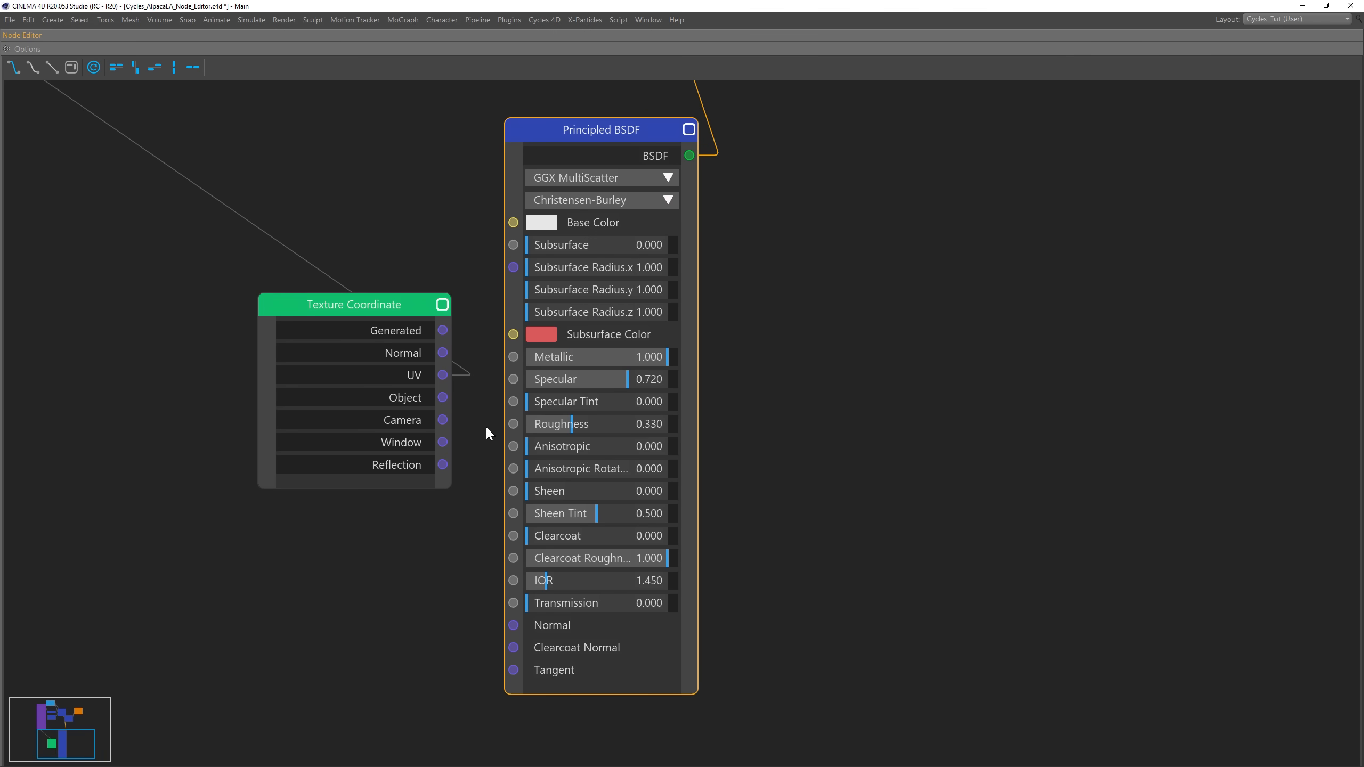
pyautogui.moveTo(398, 312); pyautogui.dragTo(183, 310)
# Step: Add a Mapping vector node in the empty space beside the Principled BSDF
pyautogui.scroll(-1, 754, 386)
pyautogui.moveTo(793, 394); pyautogui.dragTo(626, 348, button='middle')
pyautogui.scroll(-1, 637, 362)
pyautogui.click(430, 181)
pyautogui.moveTo(789, 348); pyautogui.dragTo(678, 348, button='middle')
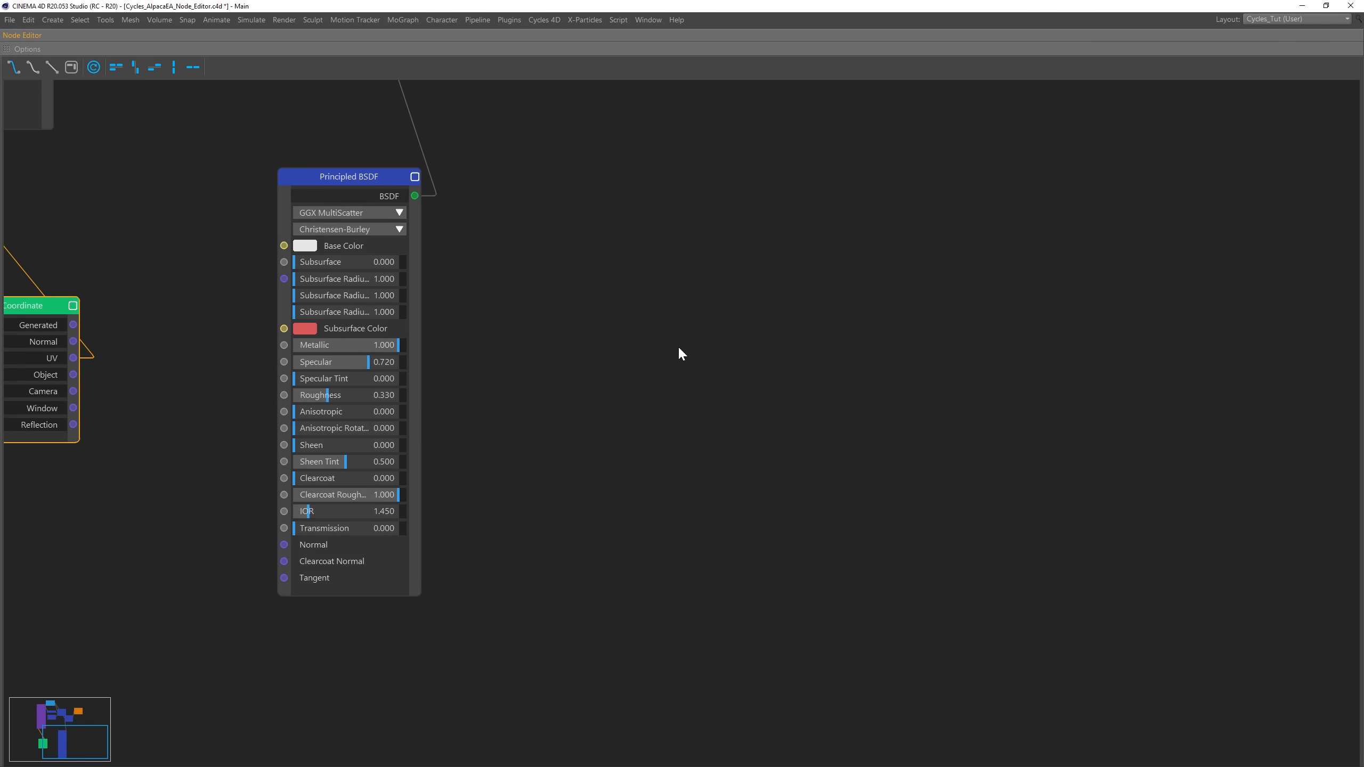
pyautogui.rightClick(603, 316)
pyautogui.moveTo(666, 570)
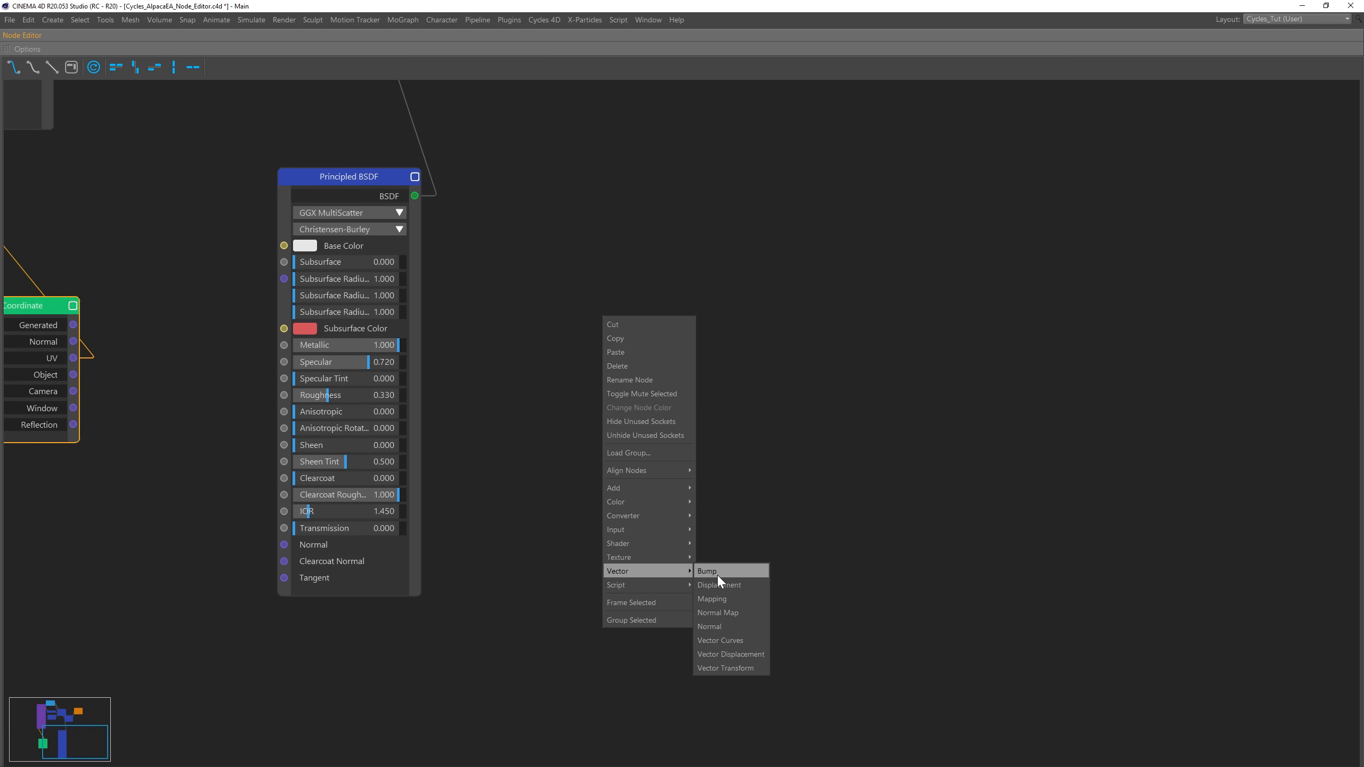
pyautogui.click(718, 599)
pyautogui.moveTo(758, 316); pyautogui.dragTo(680, 241)
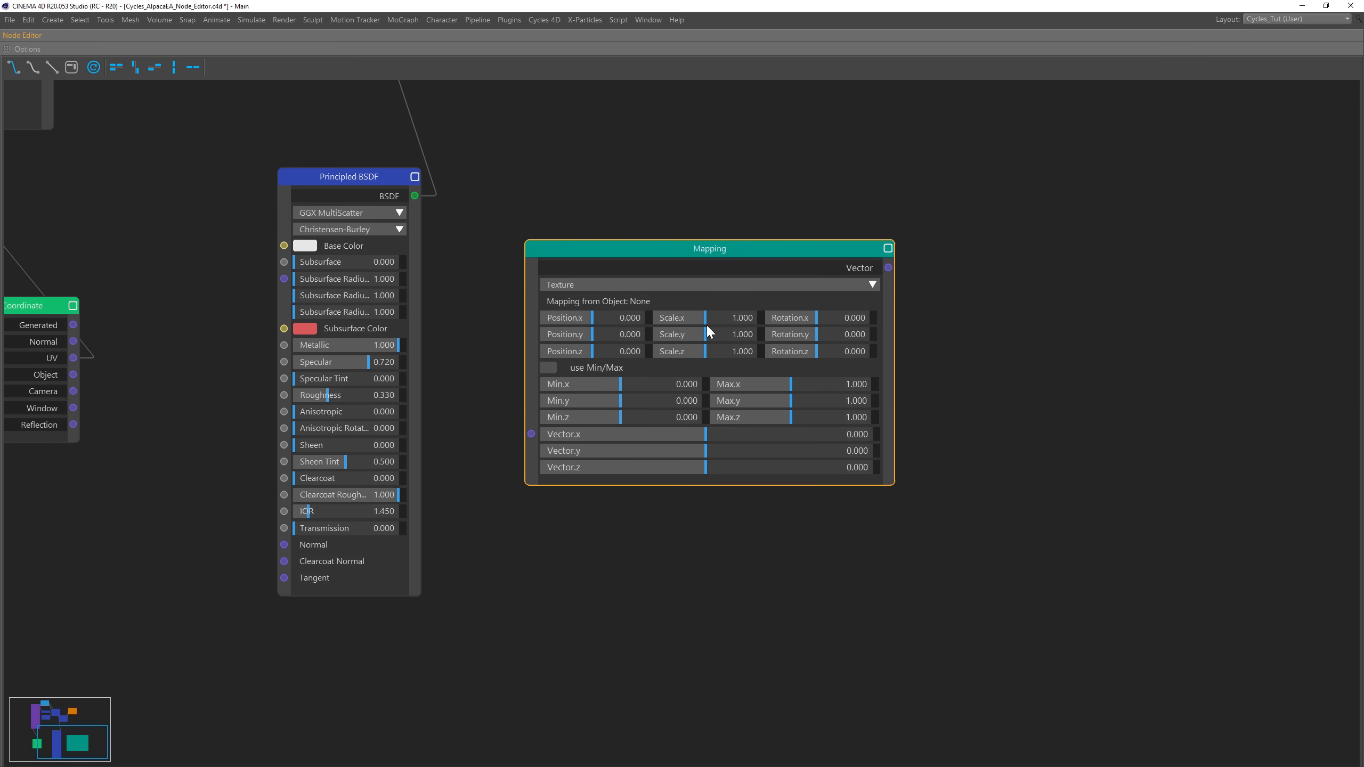
# Step: Collapse and re-expand the Mapping node, and delete it from the graph
pyautogui.doubleClick(715, 250)
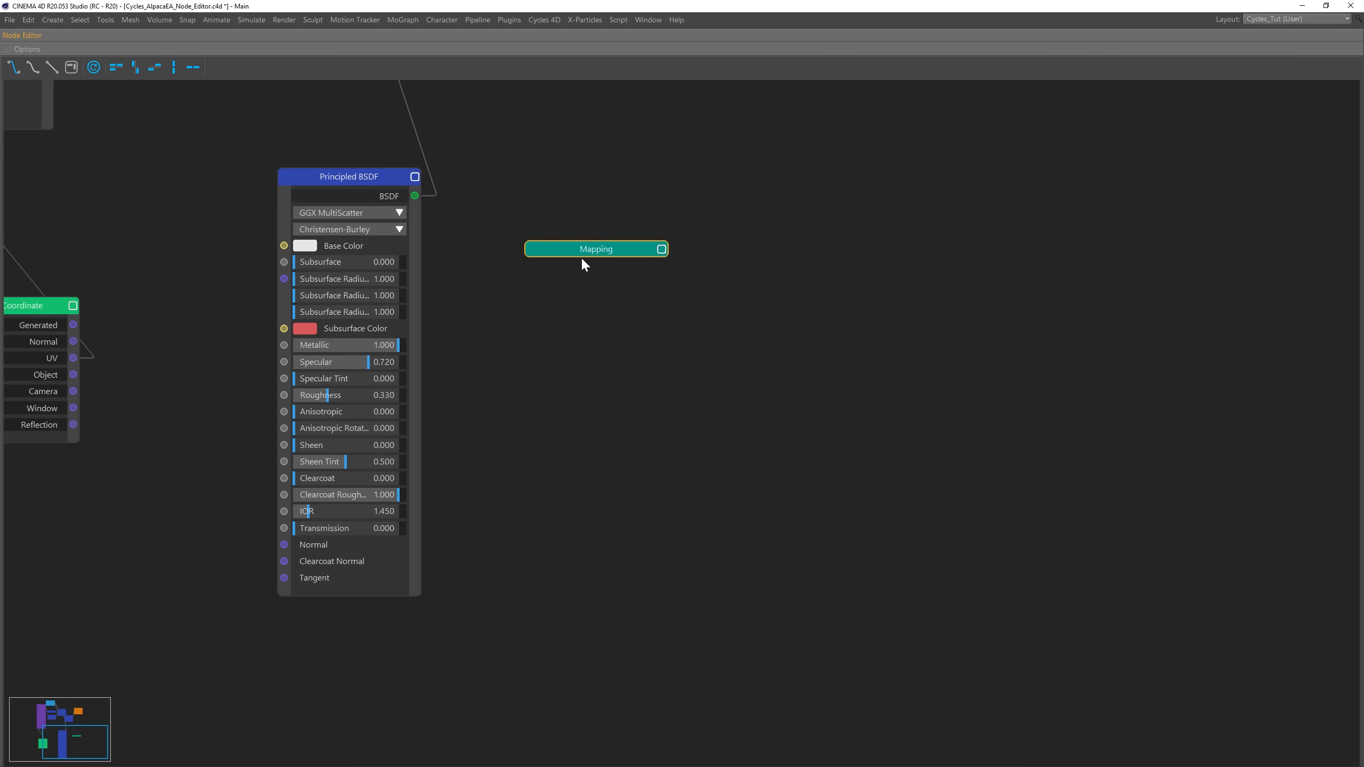
pyautogui.moveTo(604, 257); pyautogui.dragTo(637, 268)
pyautogui.doubleClick(639, 268)
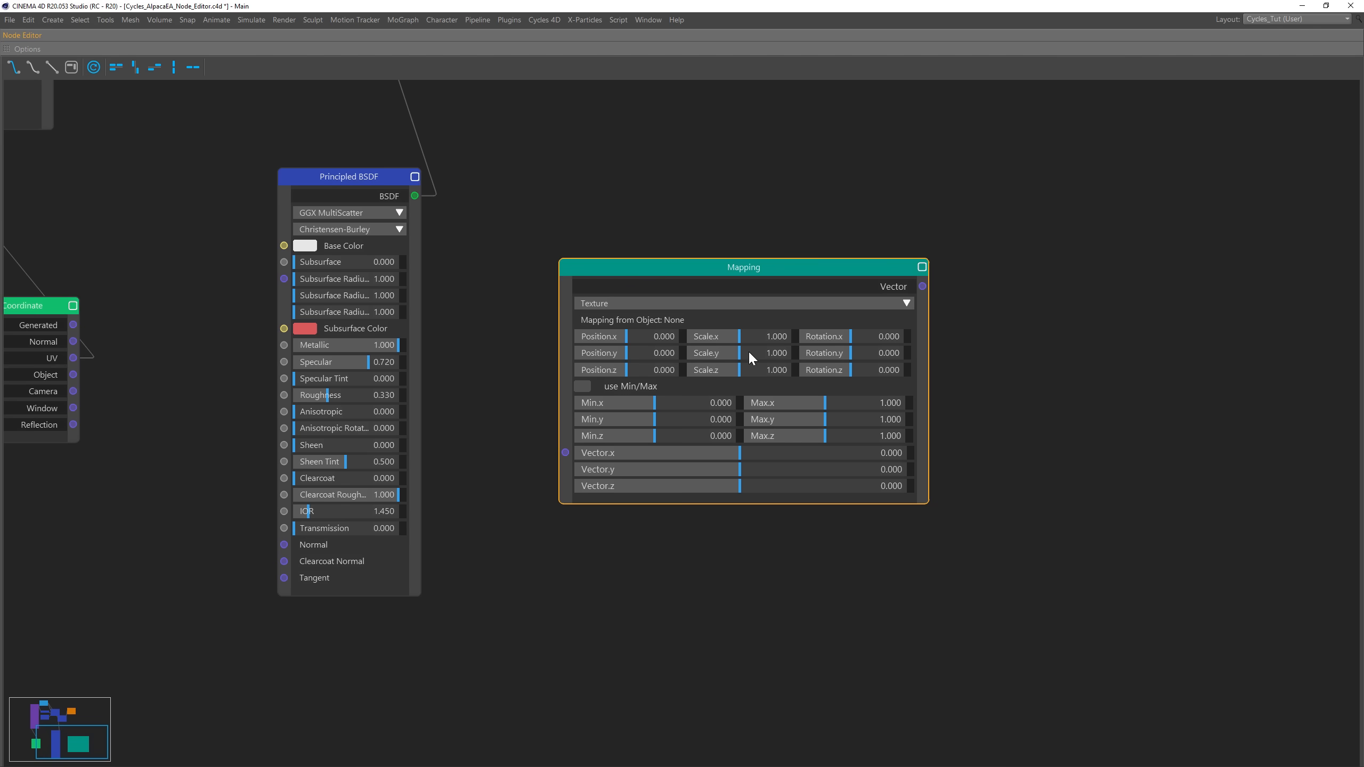
pyautogui.press('Delete')
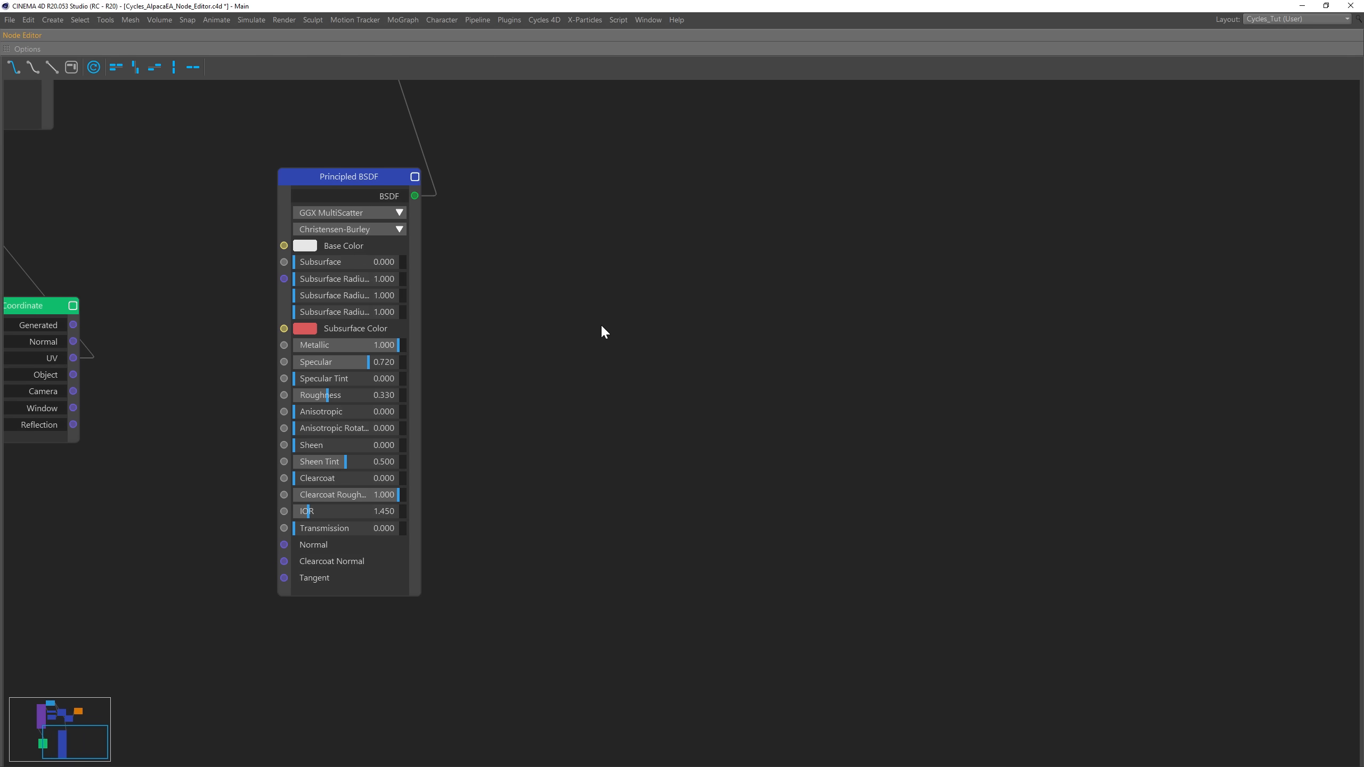
# Step: Move the Texture Coordinate node away from the Principled BSDF to a spot below and left of the Image Texture node
pyautogui.keyDown('alt'); pyautogui.moveTo(593, 307); pyautogui.dragTo(563, 325, button='right'); pyautogui.keyUp('alt')
pyautogui.keyDown('alt'); pyautogui.moveTo(645, 315); pyautogui.dragTo(772, 404, button='middle'); pyautogui.keyUp('alt')
pyautogui.keyDown('alt'); pyautogui.moveTo(514, 338); pyautogui.dragTo(537, 338, button='right'); pyautogui.keyUp('alt')
pyautogui.moveTo(457, 430); pyautogui.dragTo(258, 358)
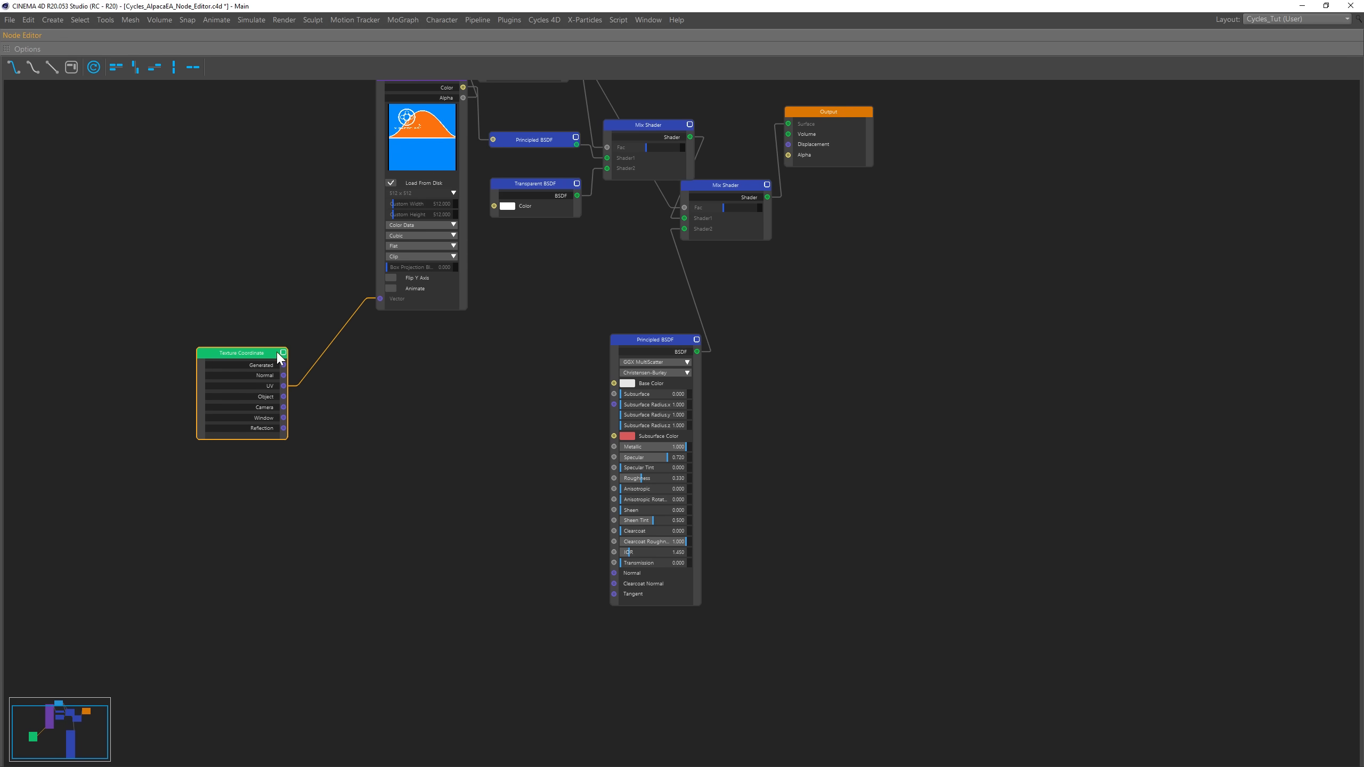
pyautogui.moveTo(280, 359); pyautogui.dragTo(272, 345)
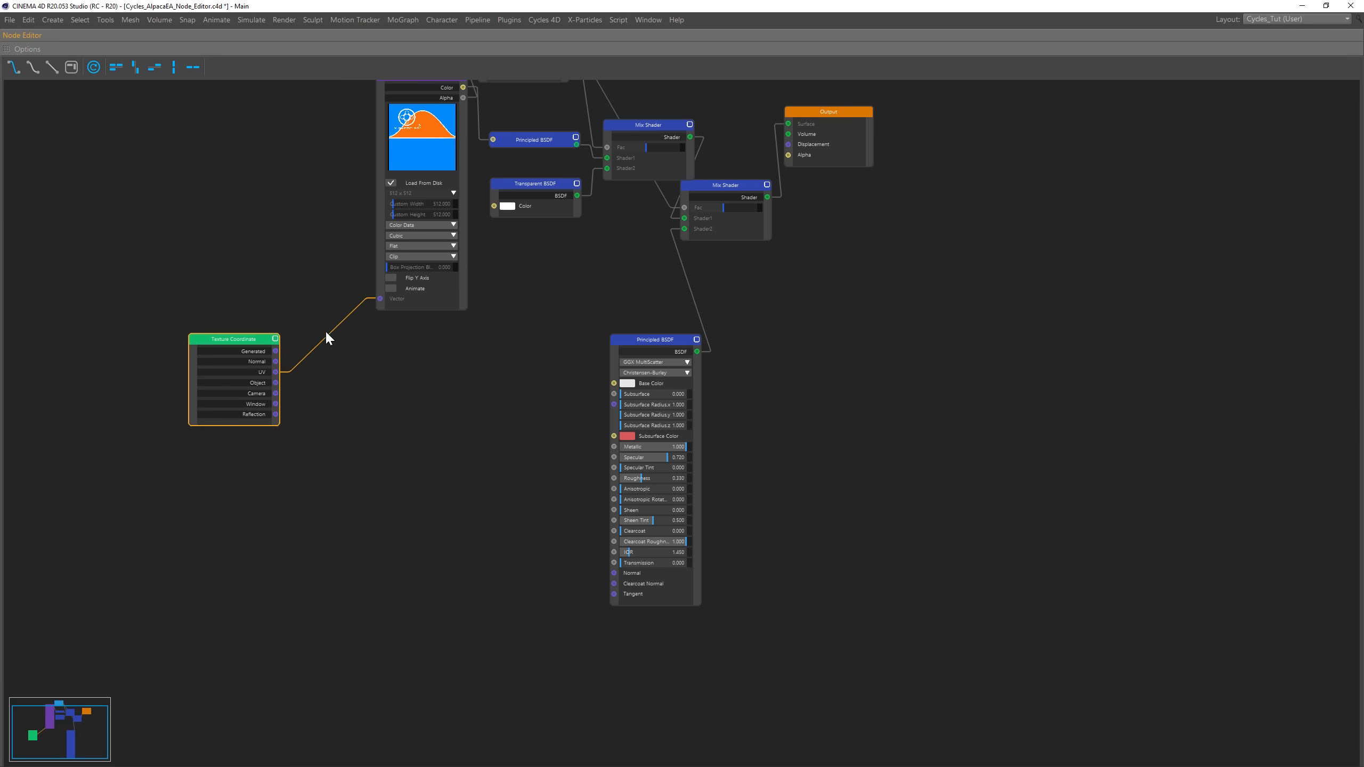
# Step: Try straight connection lines between the nodes, and switch the line style to smooth curves
pyautogui.scroll(4, 329, 340)
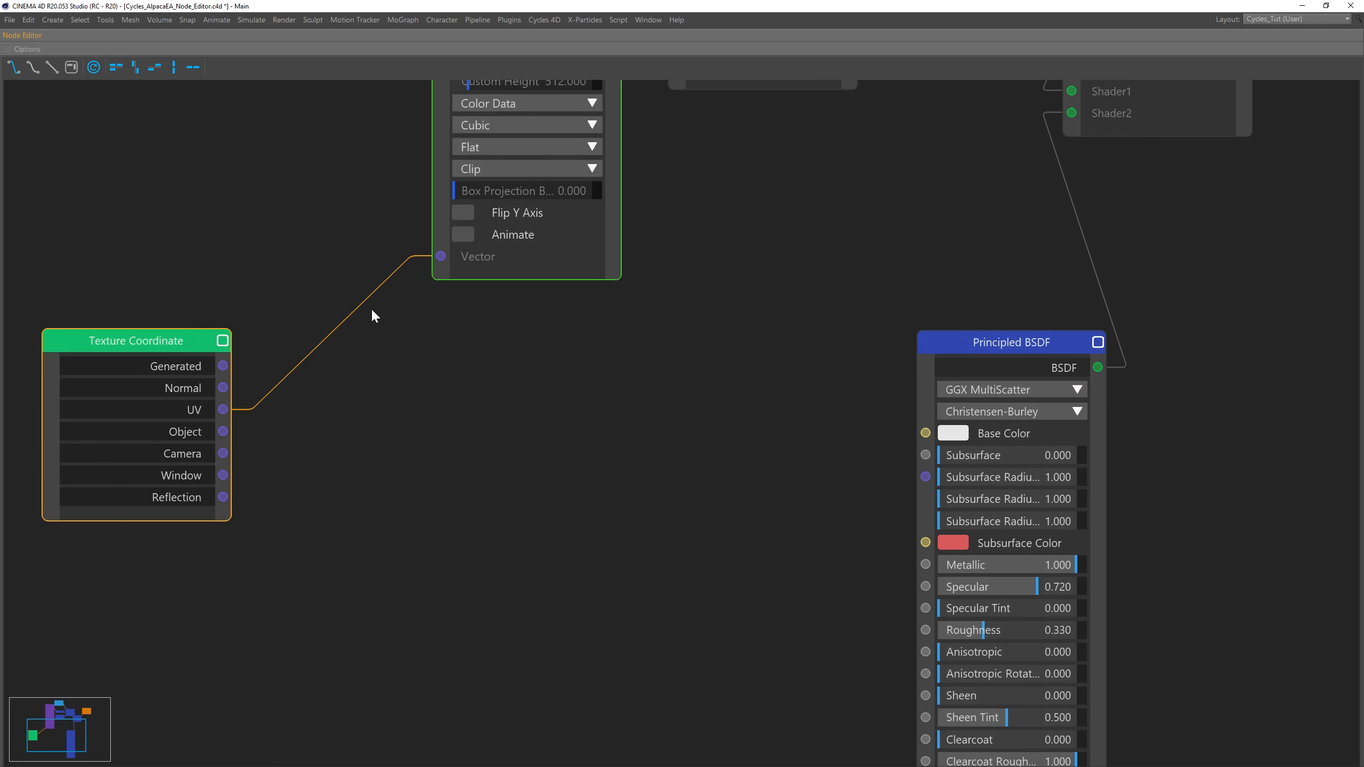
pyautogui.click(51, 68)
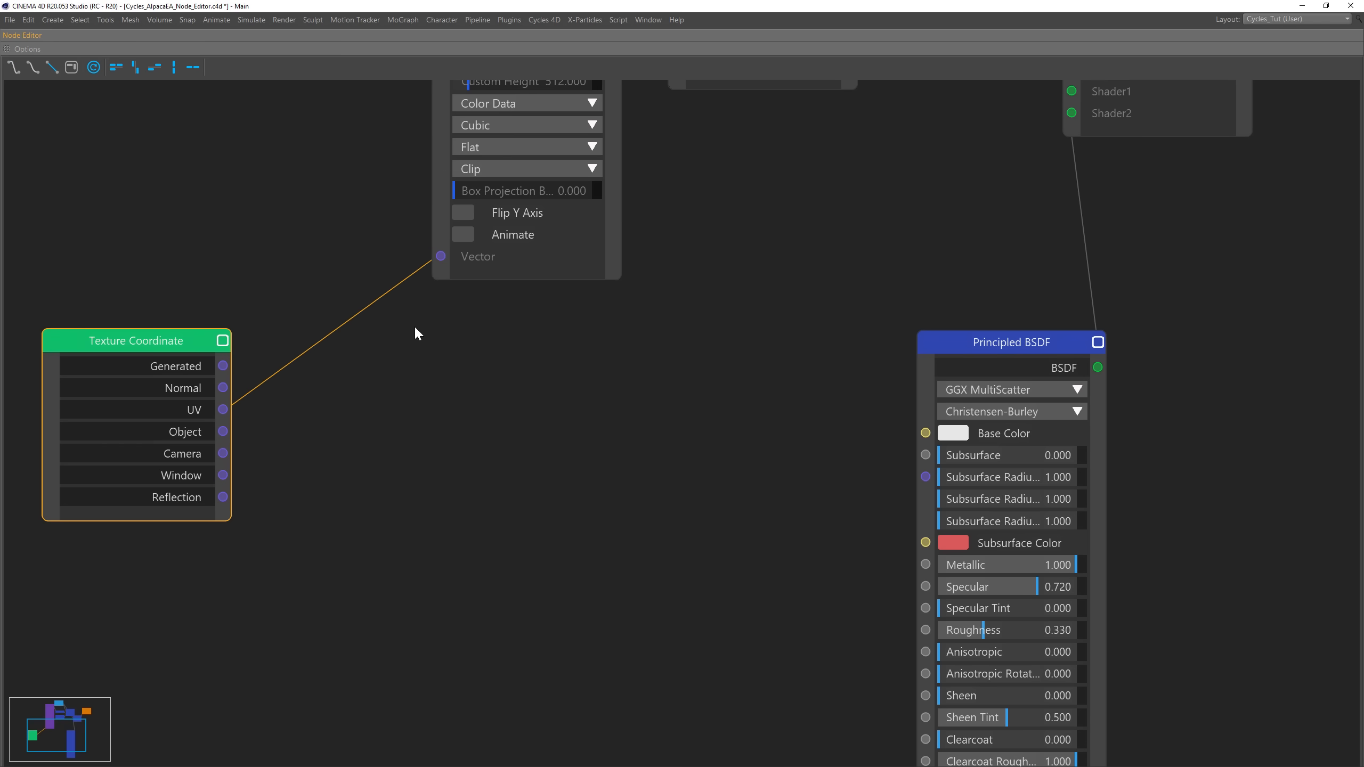
pyautogui.click(32, 67)
pyautogui.scroll(-3, 420, 429)
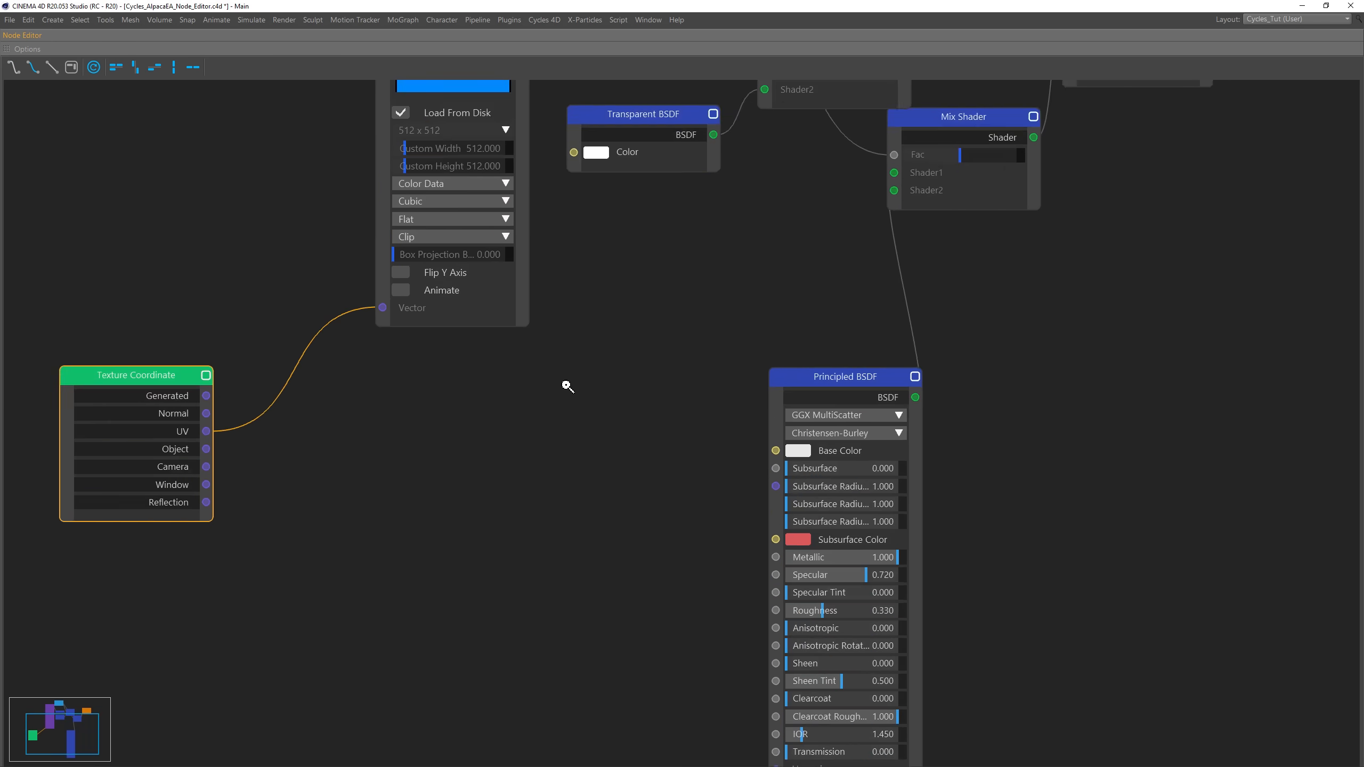
# Step: Switch the connection lines to the angled style and reposition nodes, including the Texture Coordinate and Invert nodes, to compare the routing
pyautogui.scroll(-3, 569, 386)
pyautogui.click(11, 69)
pyautogui.moveTo(345, 420); pyautogui.dragTo(430, 439)
pyautogui.moveTo(612, 241); pyautogui.dragTo(605, 298)
pyautogui.moveTo(621, 192); pyautogui.dragTo(626, 247)
pyautogui.scroll(-1, 619, 184)
pyautogui.keyDown('alt'); pyautogui.moveTo(628, 170); pyautogui.dragTo(578, 209, button='middle'); pyautogui.keyUp('alt')
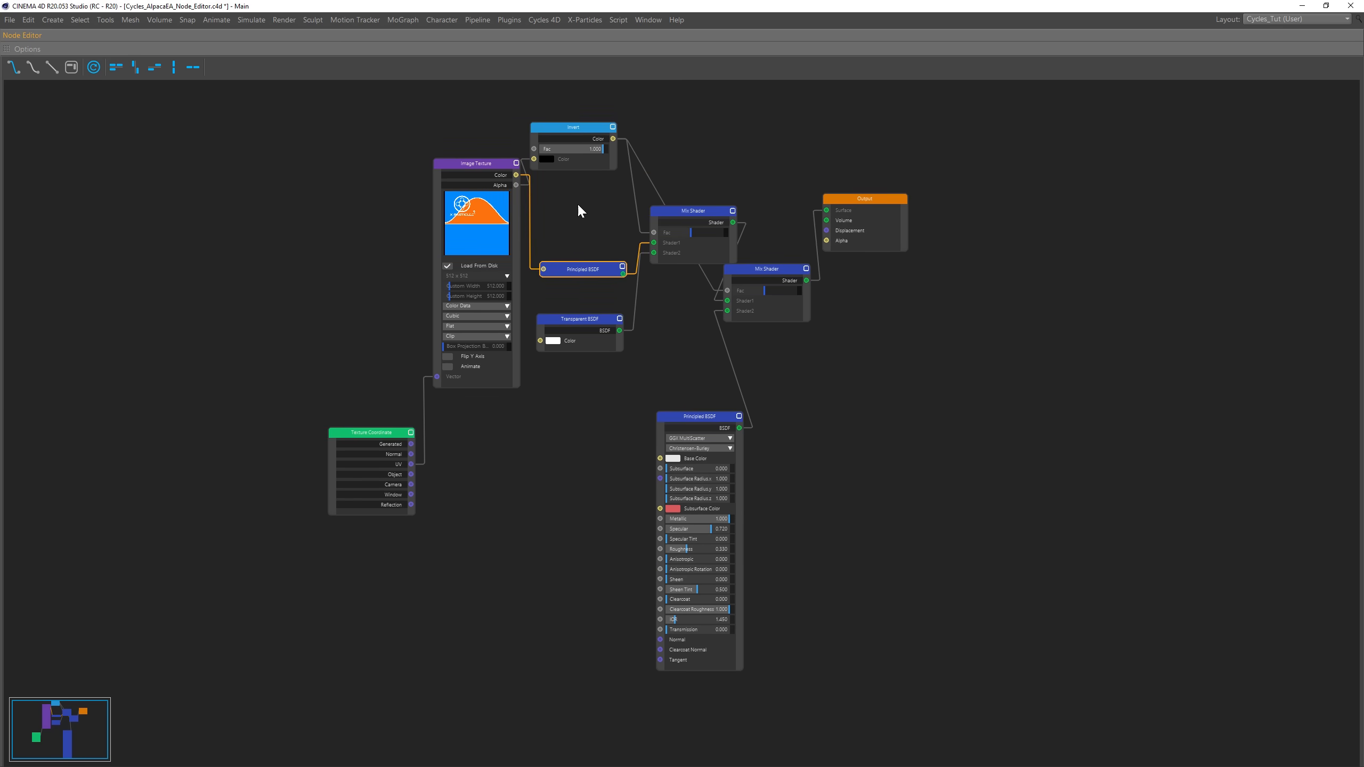
pyautogui.moveTo(576, 134); pyautogui.dragTo(584, 122)
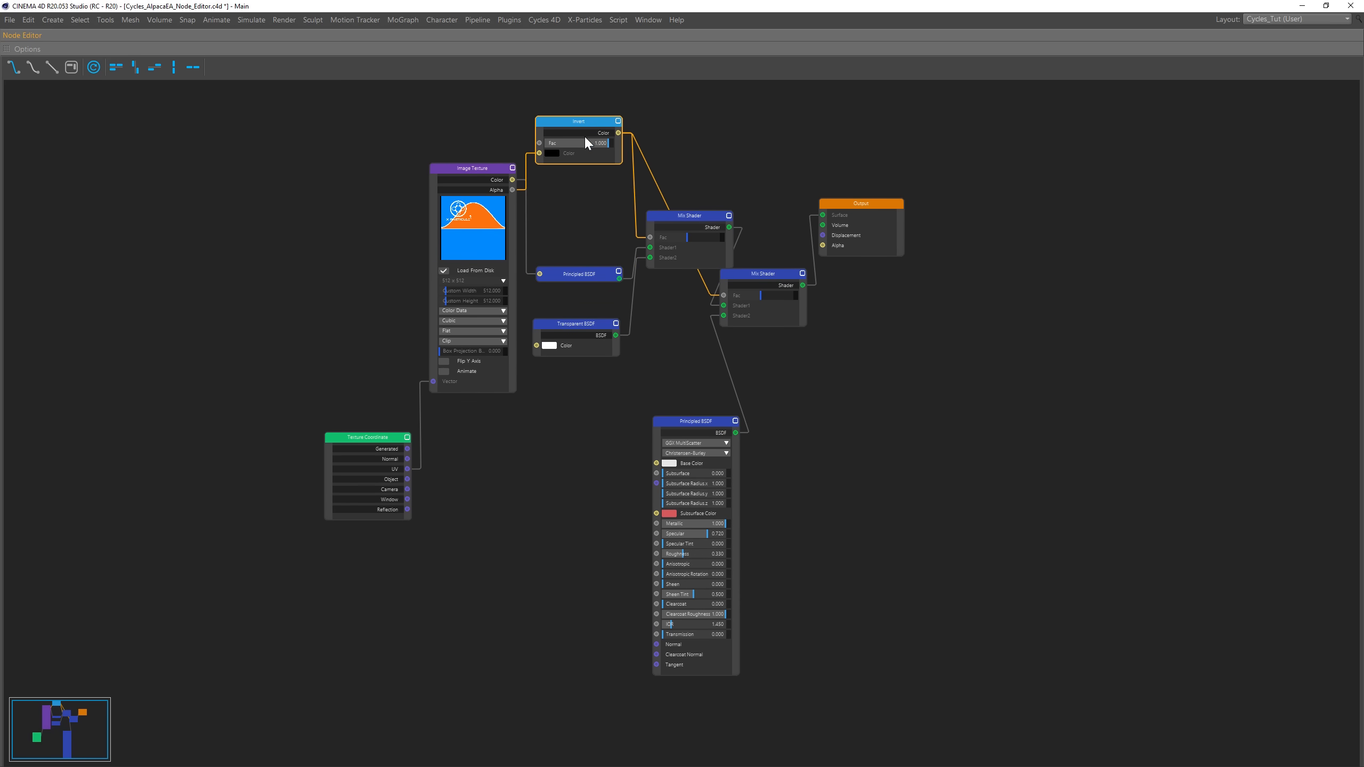
# Step: Add a reroute node, insert it into the connection between the expanded Principled BSDF and the second Mix Shader, and delete it
pyautogui.rightClick(551, 413)
pyautogui.moveTo(597, 587)
pyautogui.click(676, 604)
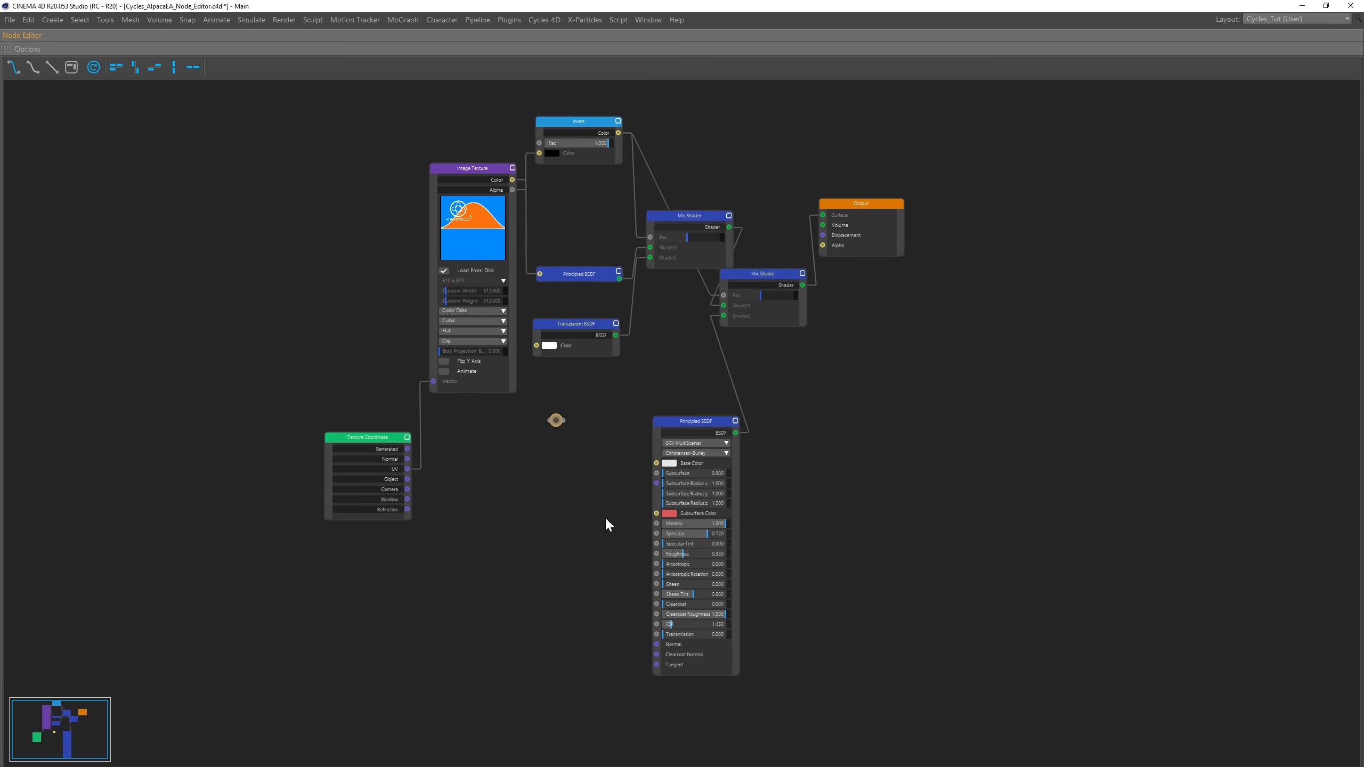
pyautogui.moveTo(669, 383)
pyautogui.mouseDown()
pyautogui.moveTo(725, 365)
pyautogui.moveTo(671, 375)
pyautogui.mouseUp()
pyautogui.click(671, 375)
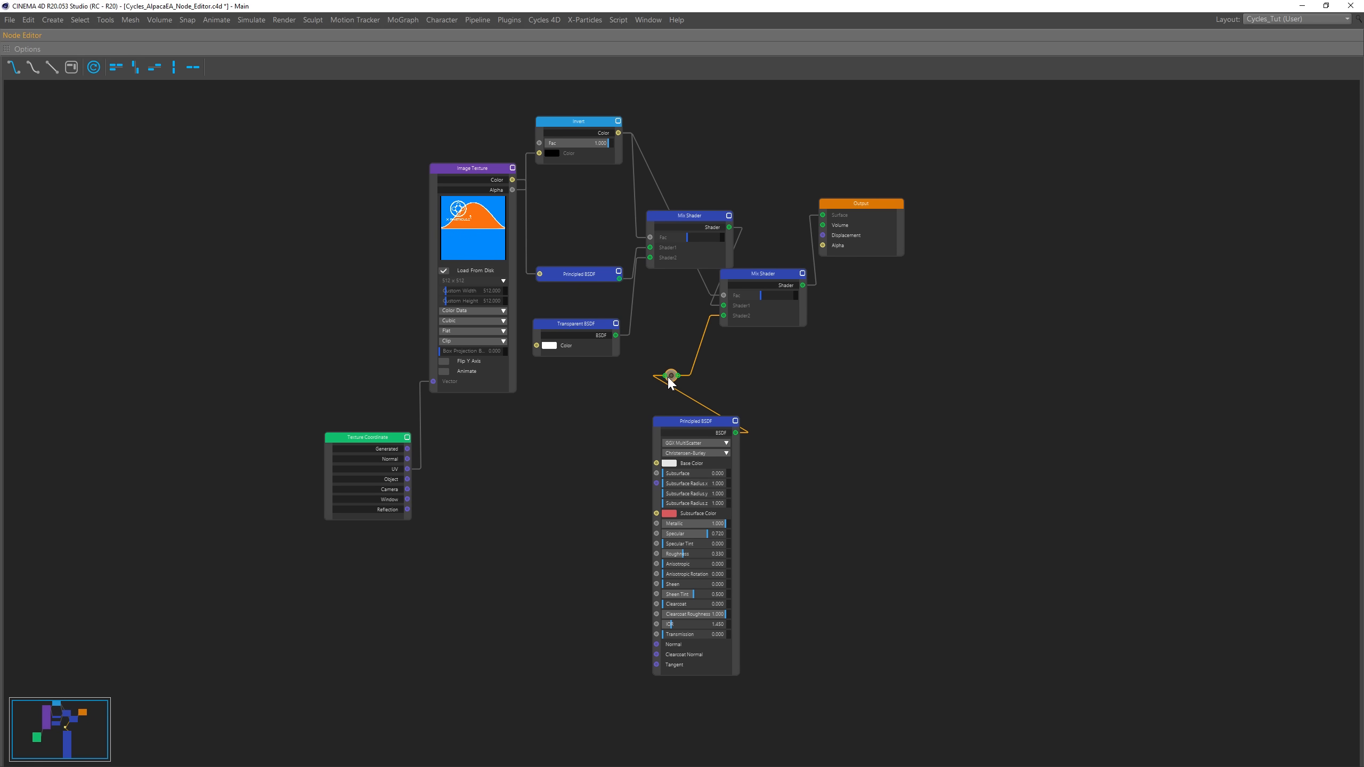
pyautogui.press('Delete')
# Step: Move the expanded Principled BSDF closer to the Mix Shader and the Texture Coordinate node just below the Image Texture node
pyautogui.scroll(-5, 661, 384)
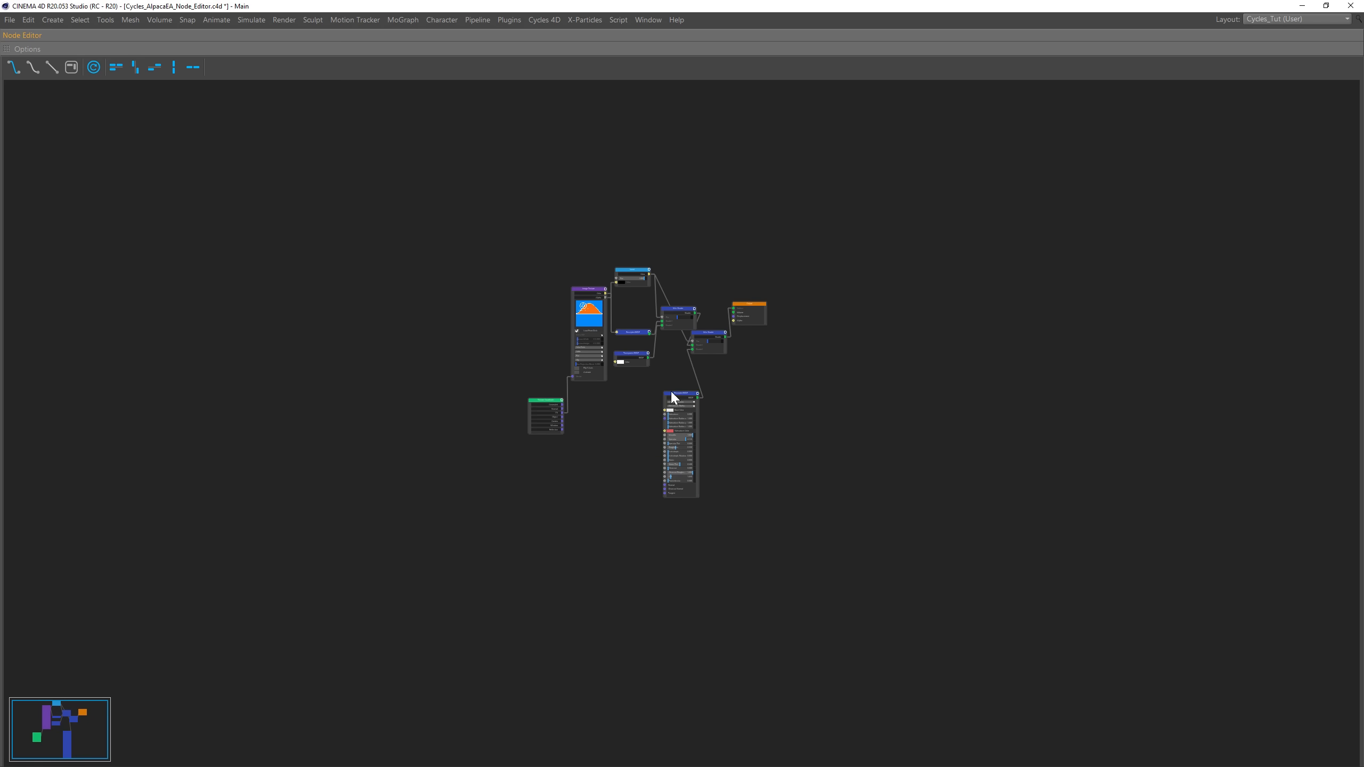
pyautogui.click(674, 381)
pyautogui.moveTo(561, 408); pyautogui.dragTo(579, 410)
pyautogui.scroll(2, 642, 395)
pyautogui.scroll(2, 649, 390)
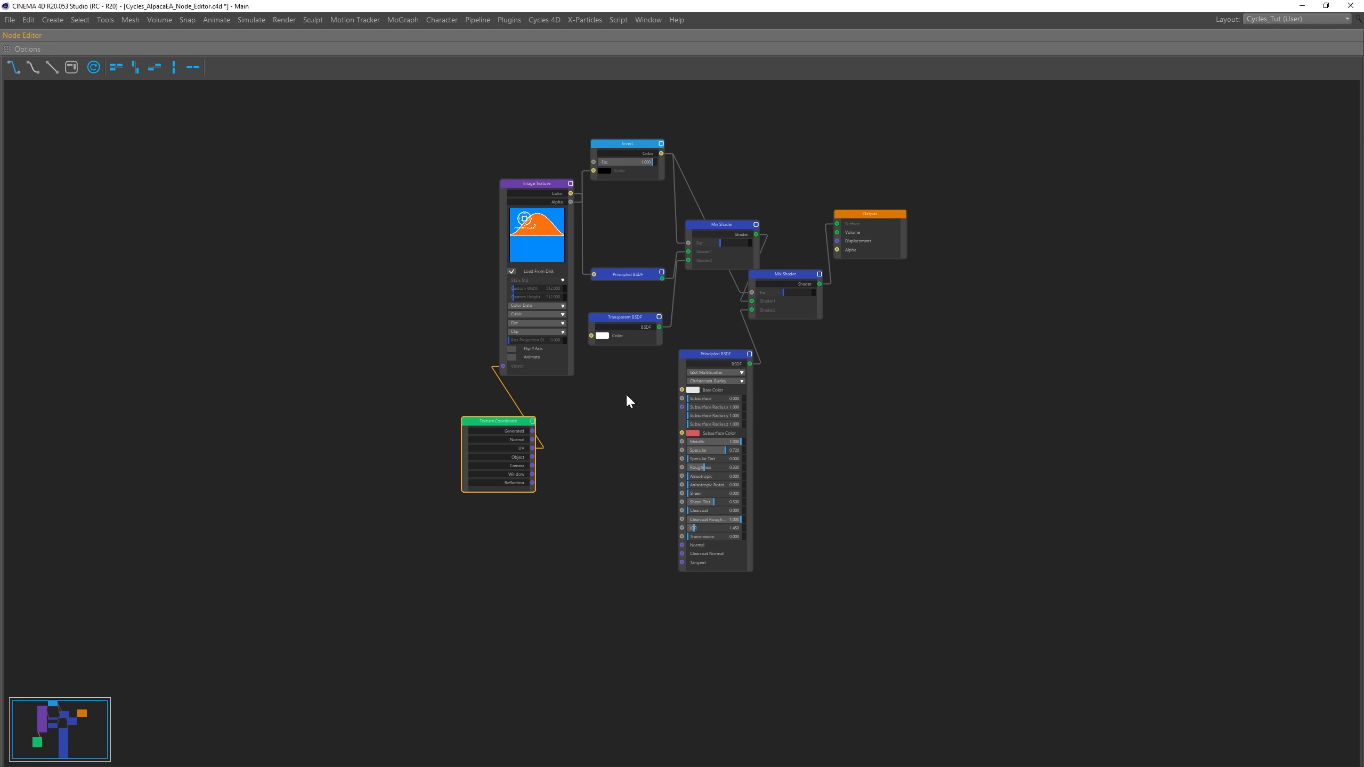
pyautogui.moveTo(627, 402); pyautogui.dragTo(613, 411, button='middle')
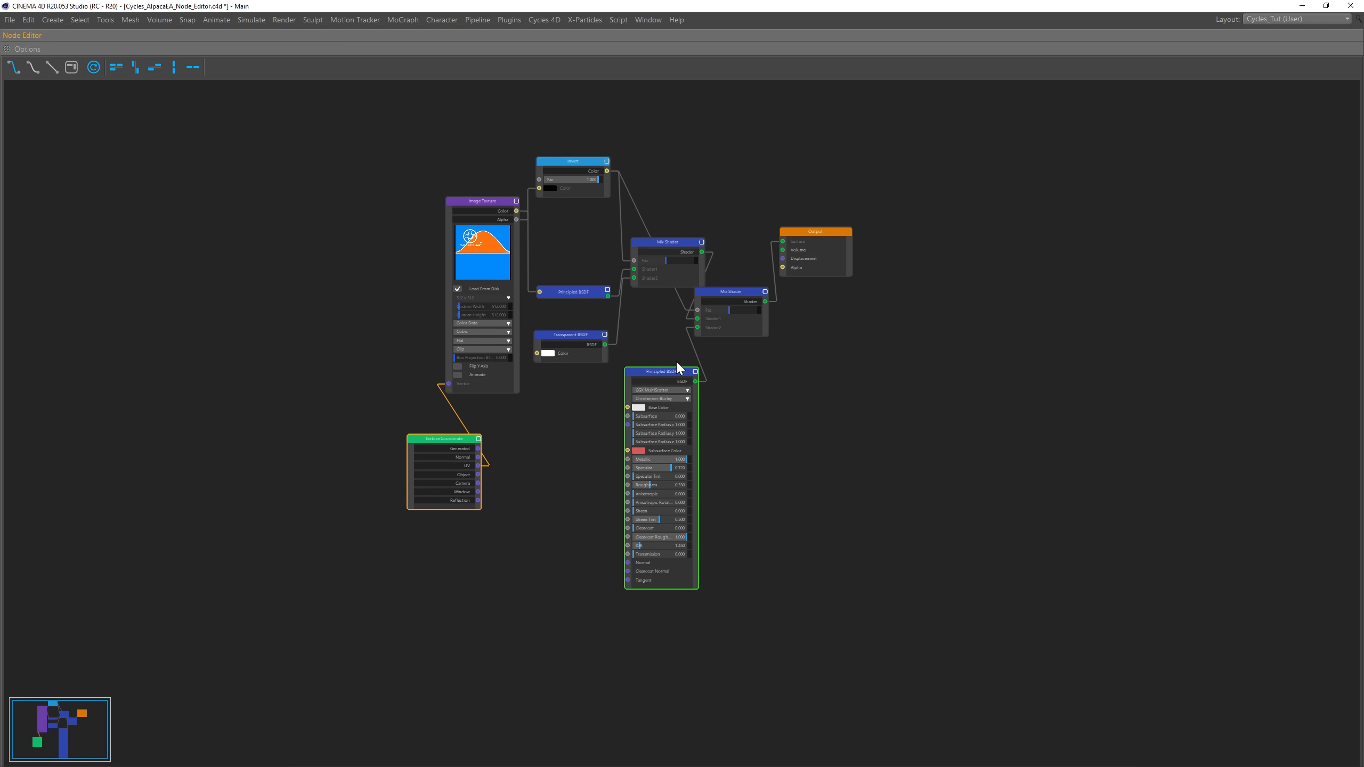
# Step: Move the whole node graph to the upper left of the workspace and spread five duplicates of it without the Output node around it
pyautogui.scroll(-1, 793, 392)
pyautogui.scroll(-2, 793, 392)
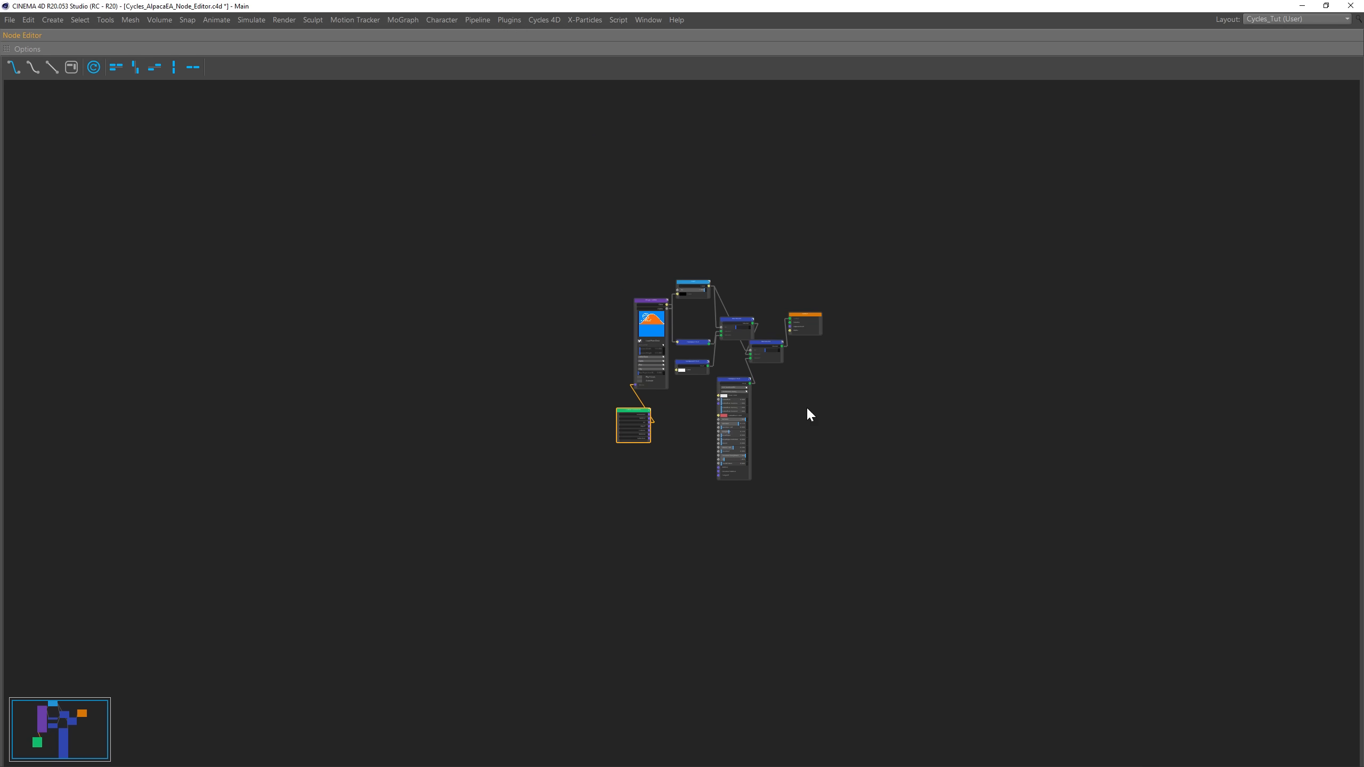
pyautogui.moveTo(563, 252); pyautogui.dragTo(853, 518)
pyautogui.moveTo(734, 388); pyautogui.dragTo(76, 181)
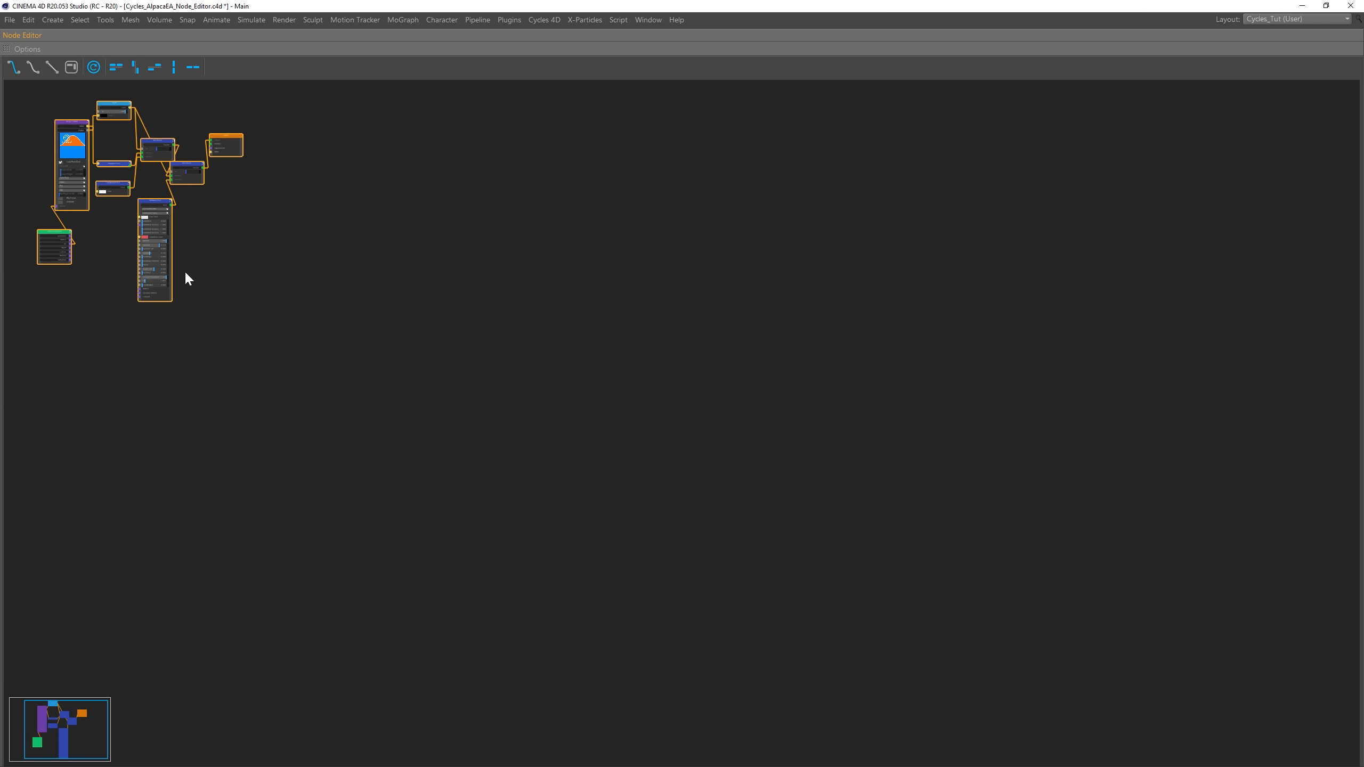
pyautogui.keyDown('ctrl'); pyautogui.moveTo(156, 289); pyautogui.dragTo(590, 493); pyautogui.keyUp('ctrl')
pyautogui.click(557, 478)
pyautogui.moveTo(413, 447); pyautogui.dragTo(560, 442, button='middle')
# Step: Examine the duplicated node graphs at close and distant zoom levels
pyautogui.scroll(10, 517, 375)
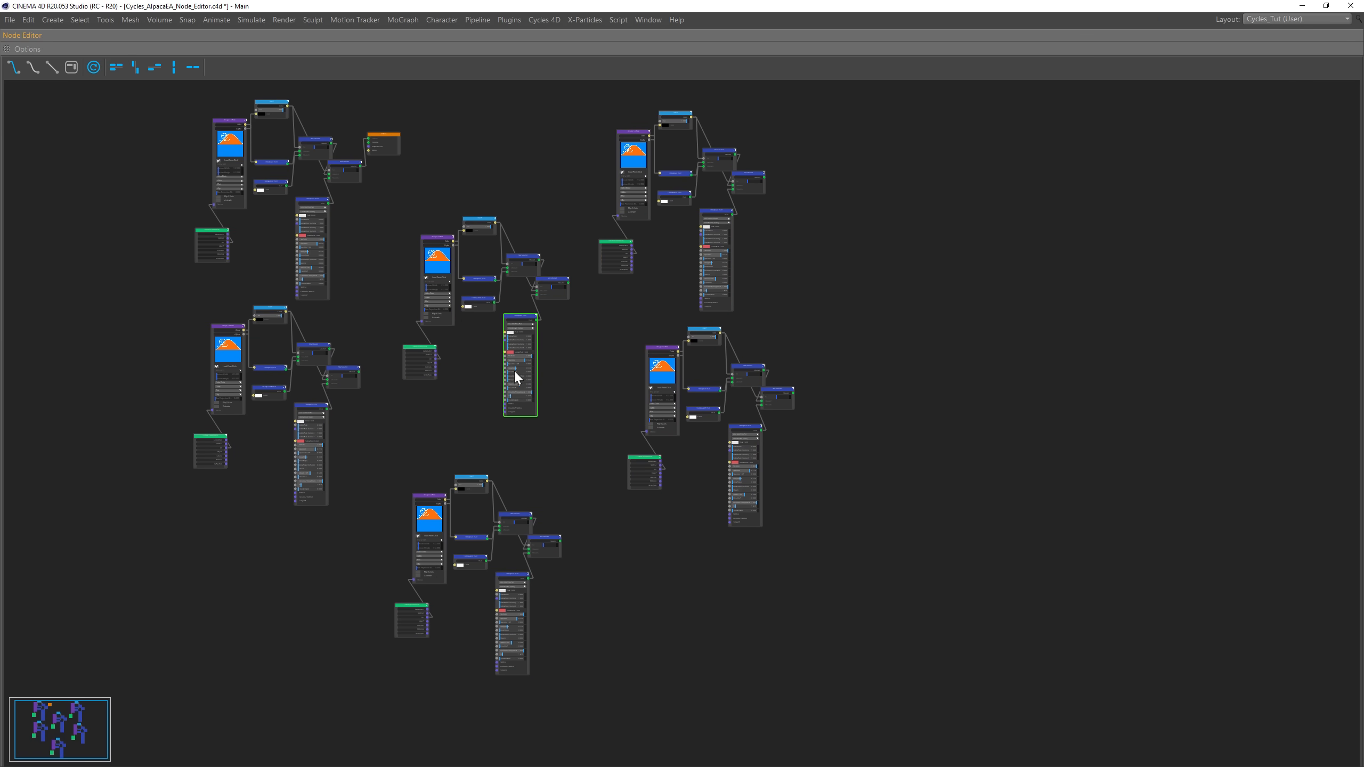
pyautogui.scroll(-4, 447, 414)
pyautogui.scroll(2, 539, 360)
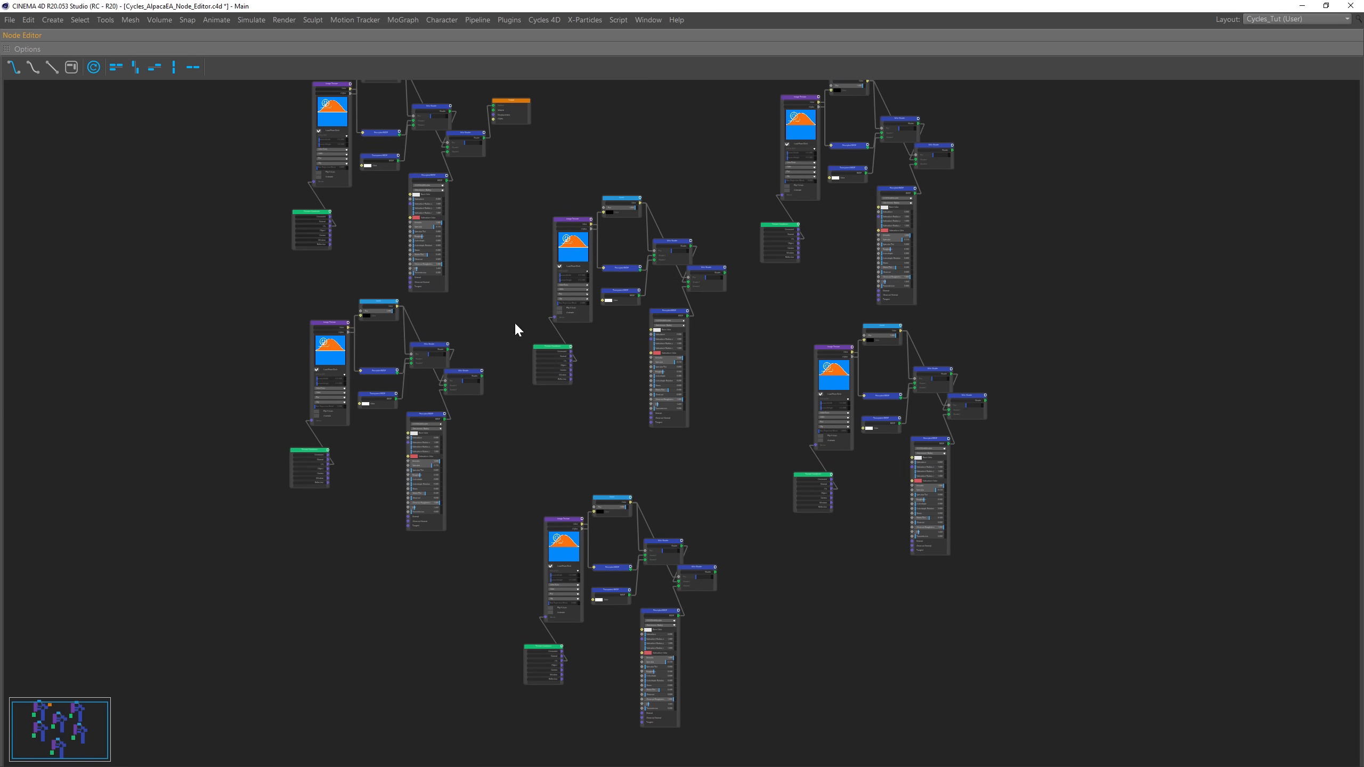
pyautogui.scroll(5, 432, 256)
pyautogui.scroll(-10, 468, 257)
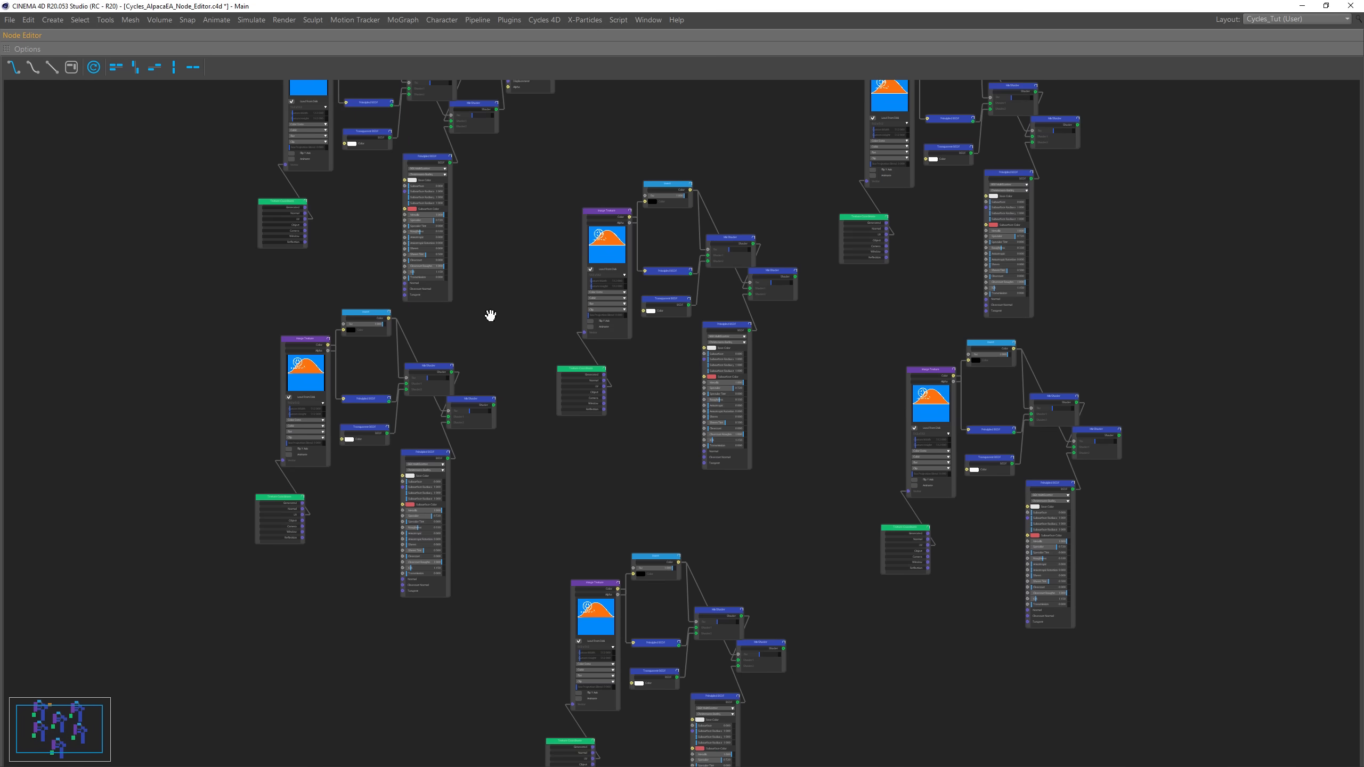
pyautogui.scroll(6, 433, 349)
pyautogui.scroll(-8, 433, 349)
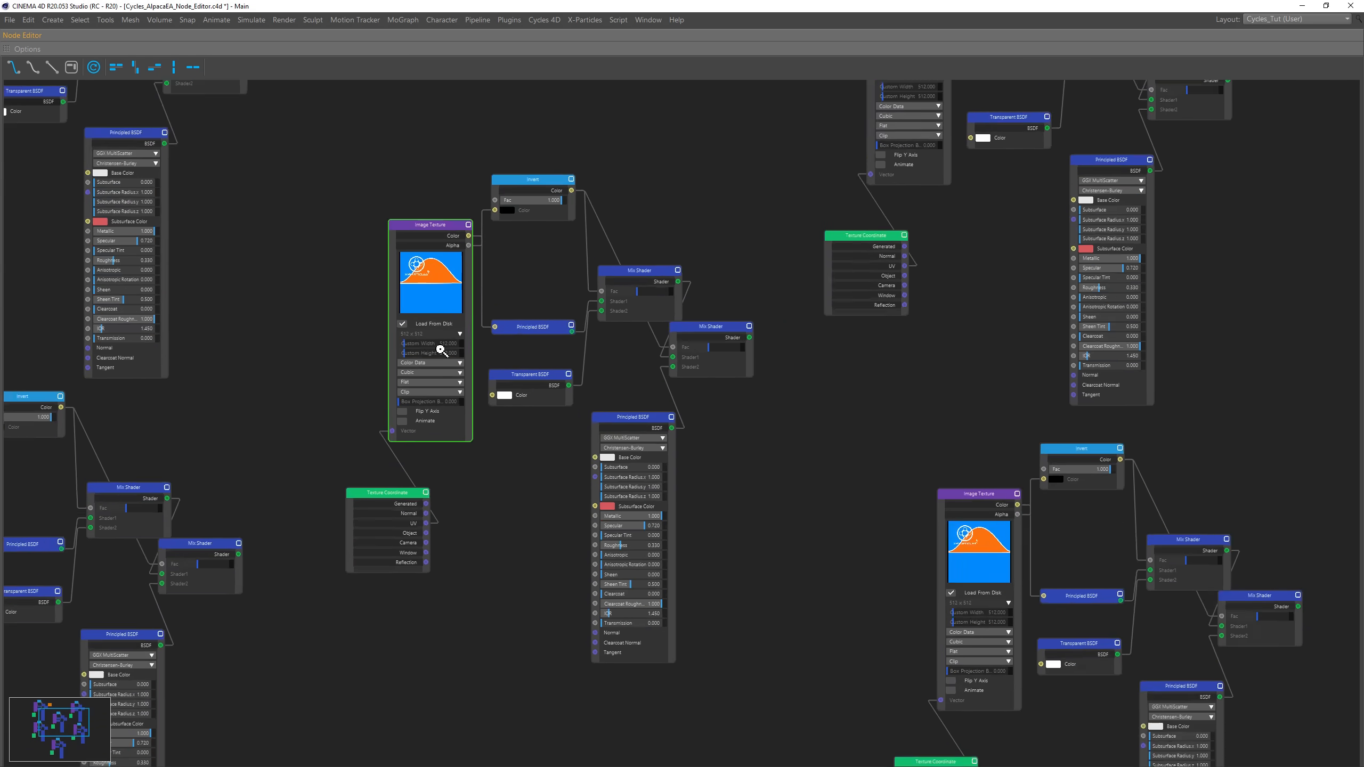
pyautogui.scroll(3, 636, 476)
# Step: Set Roughness to 0.369, Anisotropic to 0.660 and Anisotropic Rotation to 0.448 on the middle graph's expanded Principled BSDF
pyautogui.scroll(-3, 661, 414)
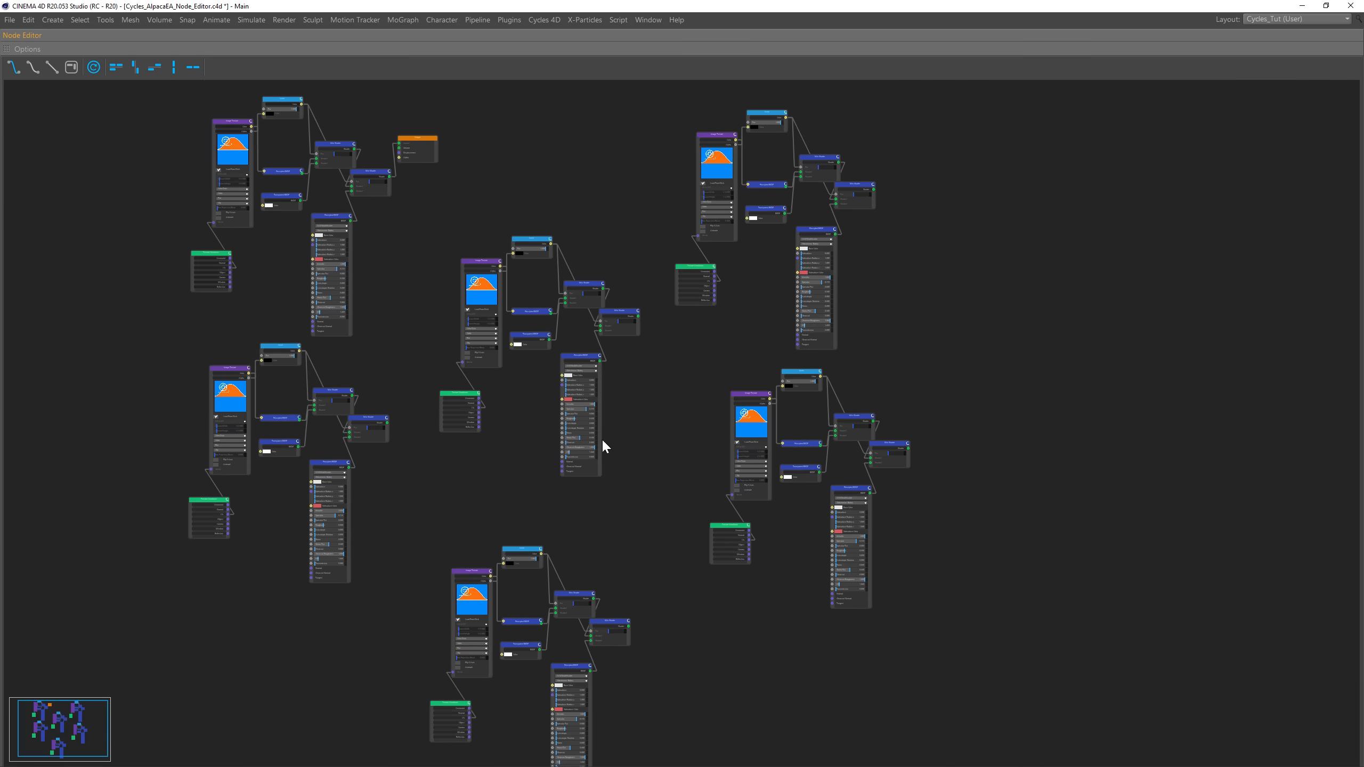
pyautogui.scroll(7, 606, 452)
pyautogui.moveTo(555, 395); pyautogui.dragTo(582, 390)
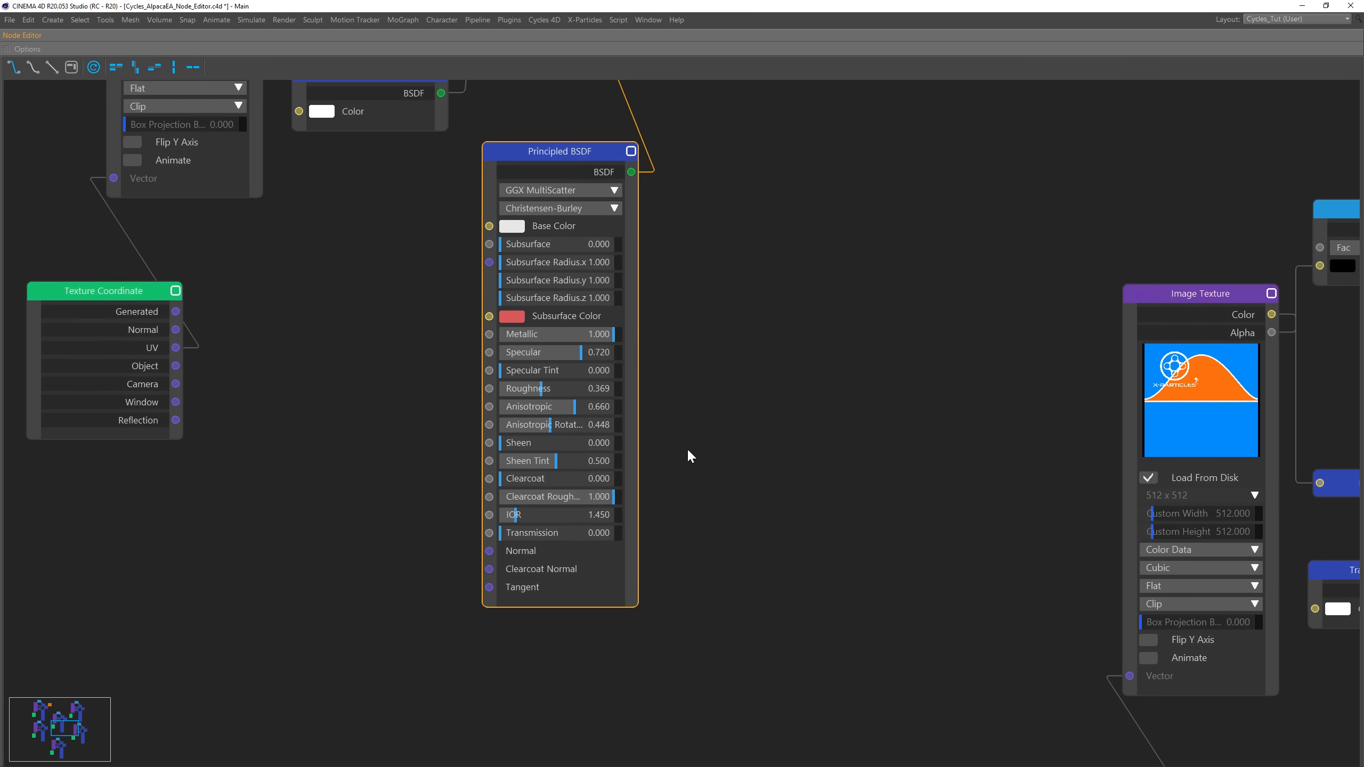
# Step: Duplicate all six node graphs and place the copies to the right of the originals
pyautogui.scroll(-6, 746, 448)
pyautogui.moveTo(731, 463); pyautogui.dragTo(508, 401, button='middle')
pyautogui.moveTo(686, 527); pyautogui.dragTo(472, 477, button='middle')
pyautogui.scroll(-3, 536, 488)
pyautogui.moveTo(271, 278); pyautogui.dragTo(805, 462)
pyautogui.click(732, 490)
# Step: Set Specular to 0.302 on the expanded Principled BSDF of the middle graph in the original set
pyautogui.scroll(5, 632, 414)
pyautogui.scroll(-5, 633, 414)
pyautogui.scroll(5, 636, 419)
pyautogui.scroll(-1, 637, 418)
pyautogui.keyDown('alt'); pyautogui.moveTo(520, 393); pyautogui.dragTo(886, 389, button='middle'); pyautogui.keyUp('alt')
pyautogui.click(492, 379)
pyautogui.keyDown('alt'); pyautogui.moveTo(493, 379); pyautogui.dragTo(537, 385, button='right'); pyautogui.keyUp('alt')
pyautogui.moveTo(539, 363); pyautogui.dragTo(496, 368)
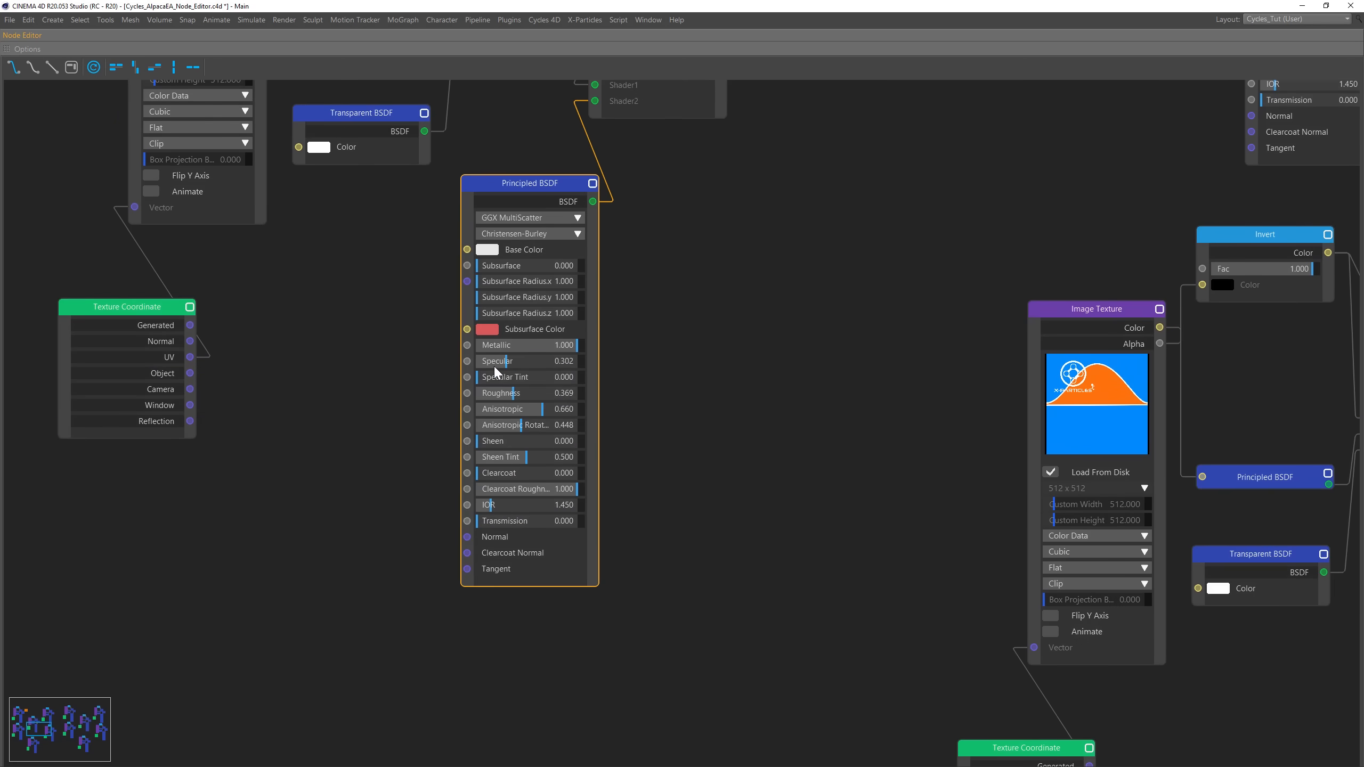
# Step: Duplicate all twelve node graphs and place the copies below the originals
pyautogui.scroll(-8, 728, 427)
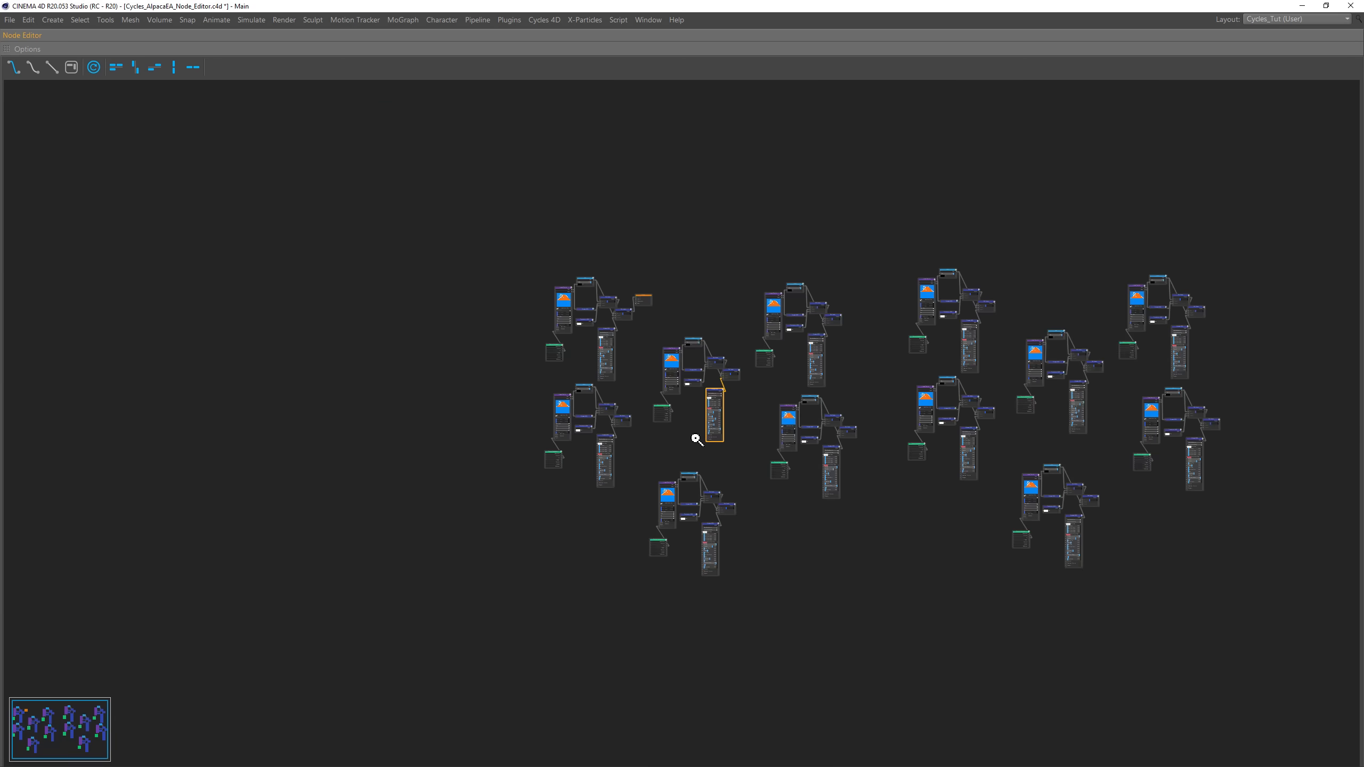
pyautogui.keyDown('alt'); pyautogui.moveTo(886, 511); pyautogui.dragTo(424, 361, button='middle'); pyautogui.keyUp('alt')
pyautogui.moveTo(135, 131); pyautogui.dragTo(848, 433)
pyautogui.keyDown('ctrl'); pyautogui.moveTo(597, 396); pyautogui.dragTo(625, 661); pyautogui.keyUp('ctrl')
pyautogui.click(812, 570)
pyautogui.keyDown('alt'); pyautogui.moveTo(427, 388); pyautogui.dragTo(585, 329, button='middle'); pyautogui.keyUp('alt')
# Step: Examine the enlarged set of node graphs across the whole workspace, both close up and from a distance
pyautogui.scroll(10, 751, 322)
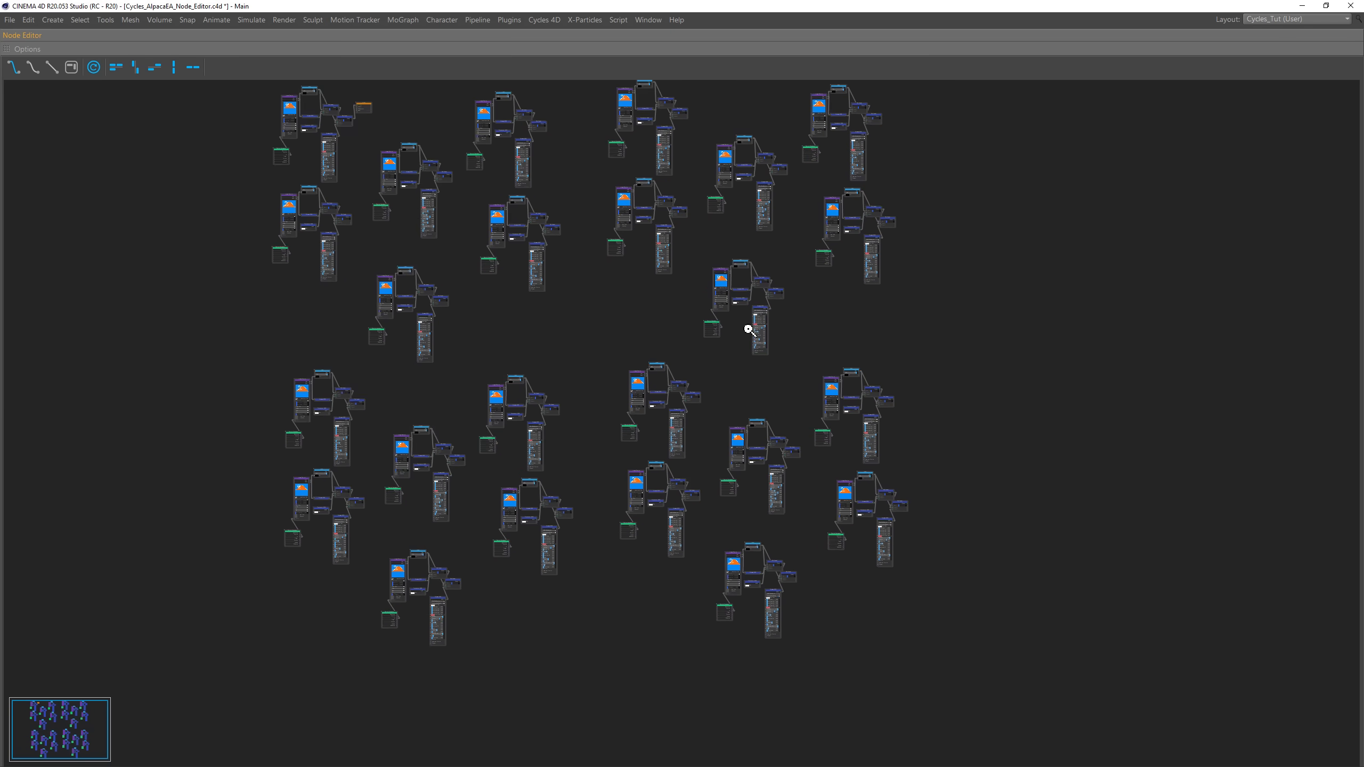
pyautogui.keyDown('alt'); pyautogui.moveTo(746, 462); pyautogui.dragTo(544, 94, button='middle'); pyautogui.keyUp('alt')
pyautogui.keyDown('alt'); pyautogui.moveTo(806, 580); pyautogui.dragTo(1090, 282, button='middle'); pyautogui.keyUp('alt')
pyautogui.keyDown('alt'); pyautogui.moveTo(436, 481); pyautogui.dragTo(978, 542, button='middle'); pyautogui.keyUp('alt')
pyautogui.keyDown('alt'); pyautogui.moveTo(456, 457); pyautogui.dragTo(838, 343, button='middle'); pyautogui.keyUp('alt')
pyautogui.keyDown('alt'); pyautogui.moveTo(346, 497); pyautogui.dragTo(385, 591, button='middle'); pyautogui.keyUp('alt')
pyautogui.keyDown('alt'); pyautogui.moveTo(510, 426); pyautogui.dragTo(436, 640, button='middle'); pyautogui.keyUp('alt')
pyautogui.keyDown('alt'); pyautogui.moveTo(402, 309); pyautogui.dragTo(260, 542, button='middle'); pyautogui.keyUp('alt')
pyautogui.click(487, 213)
pyautogui.scroll(5, 483, 212)
pyautogui.moveTo(569, 190); pyautogui.dragTo(527, 195)
pyautogui.moveTo(534, 258); pyautogui.dragTo(518, 253)
pyautogui.scroll(-3, 871, 430)
pyautogui.keyDown('alt'); pyautogui.moveTo(839, 446); pyautogui.dragTo(804, 456, button='right'); pyautogui.keyUp('alt')
pyautogui.keyDown('alt'); pyautogui.moveTo(996, 420); pyautogui.dragTo(661, 405, button='middle'); pyautogui.keyUp('alt')
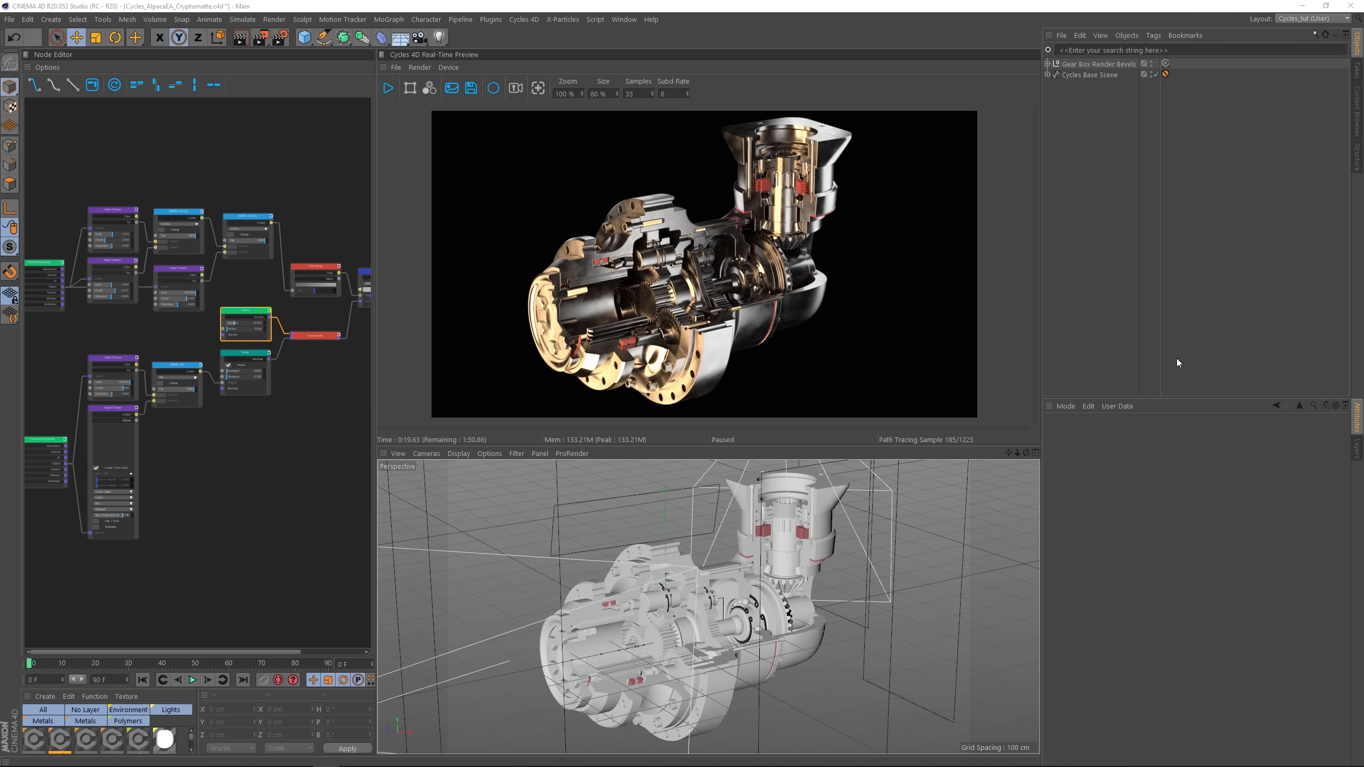
# Step: Orbit around the gearbox and expand the Gear Box Render Bevels hierarchy to examine its parts
pyautogui.keyDown('alt'); pyautogui.moveTo(743, 633); pyautogui.dragTo(778, 596); pyautogui.keyUp('alt')
pyautogui.click(1048, 64)
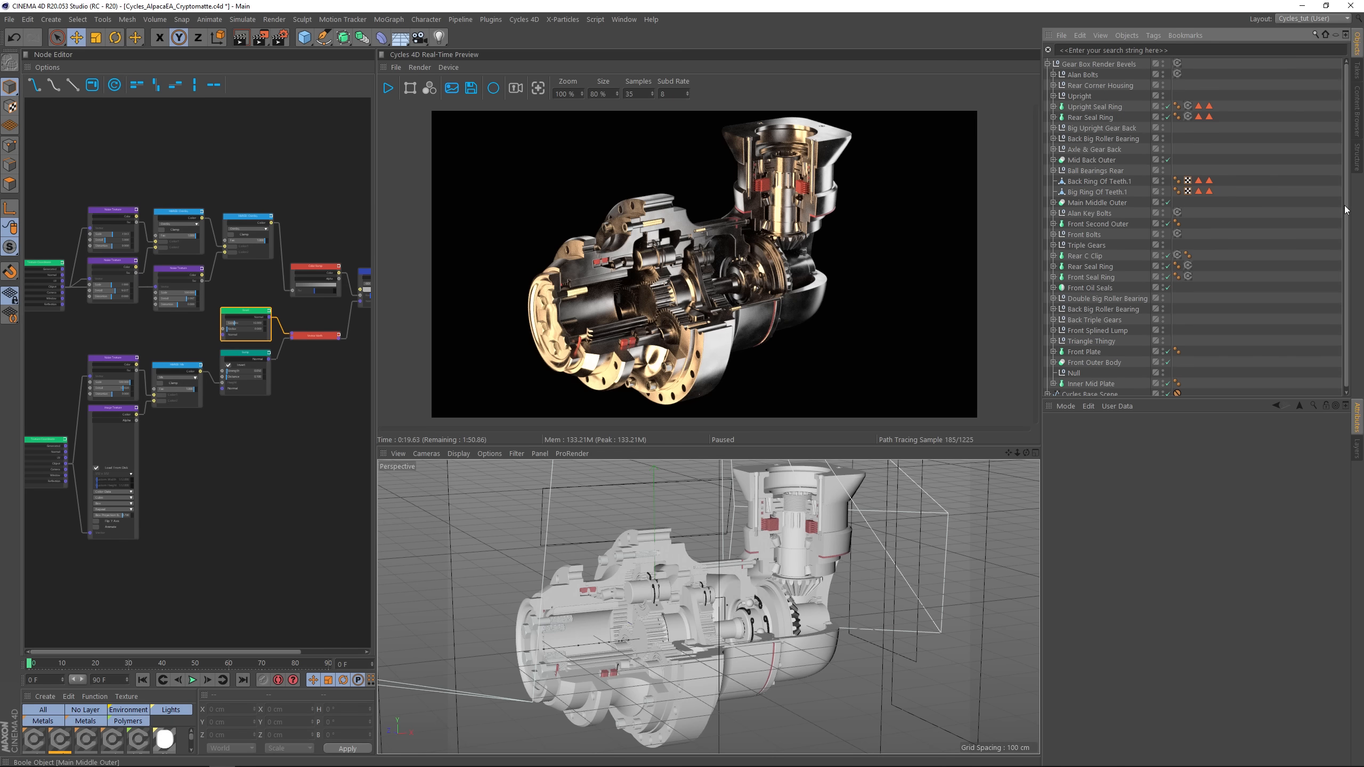
pyautogui.scroll(-1, 1345, 209)
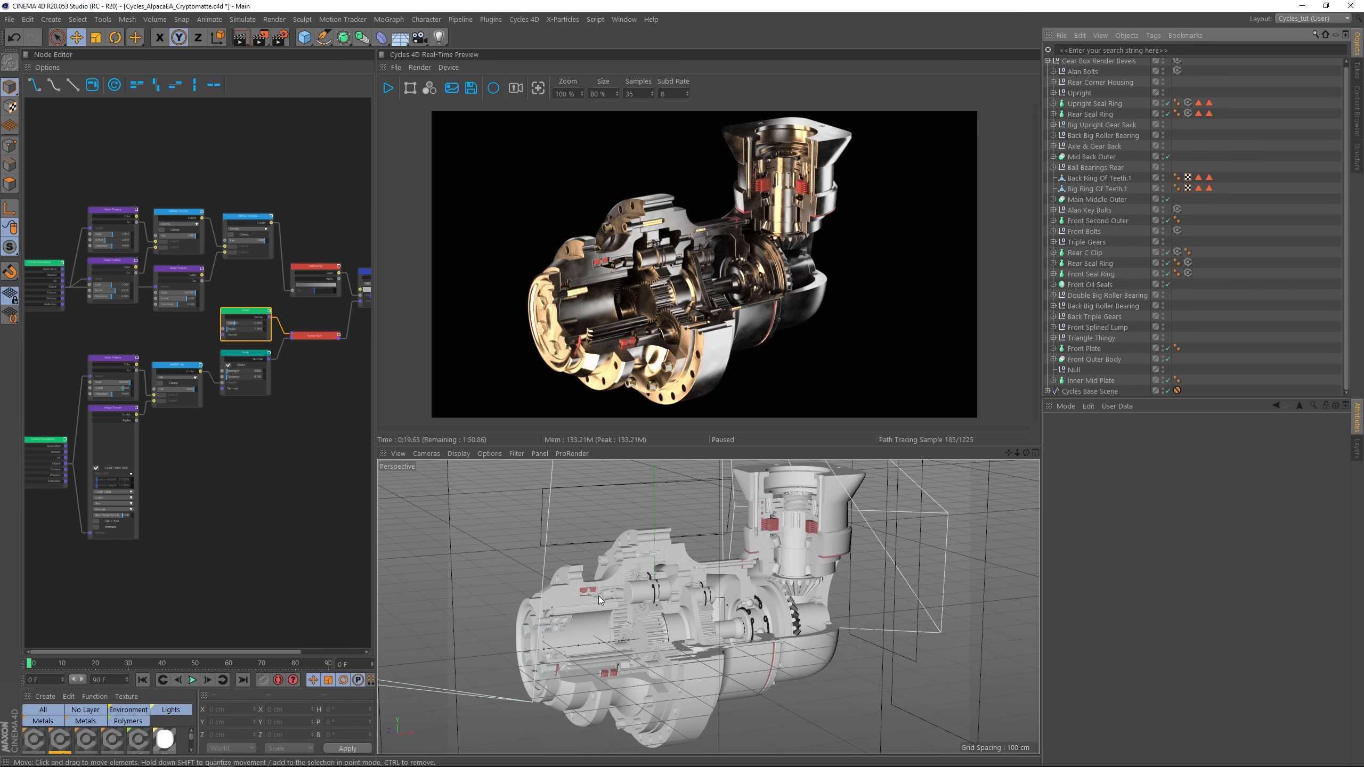
# Step: Pull the gearbox's front parts out of the assembly along the X axis, and undo the moves
pyautogui.click(562, 595)
pyautogui.moveTo(664, 651); pyautogui.dragTo(628, 665)
pyautogui.click(739, 631)
pyautogui.moveTo(739, 631); pyautogui.dragTo(642, 640)
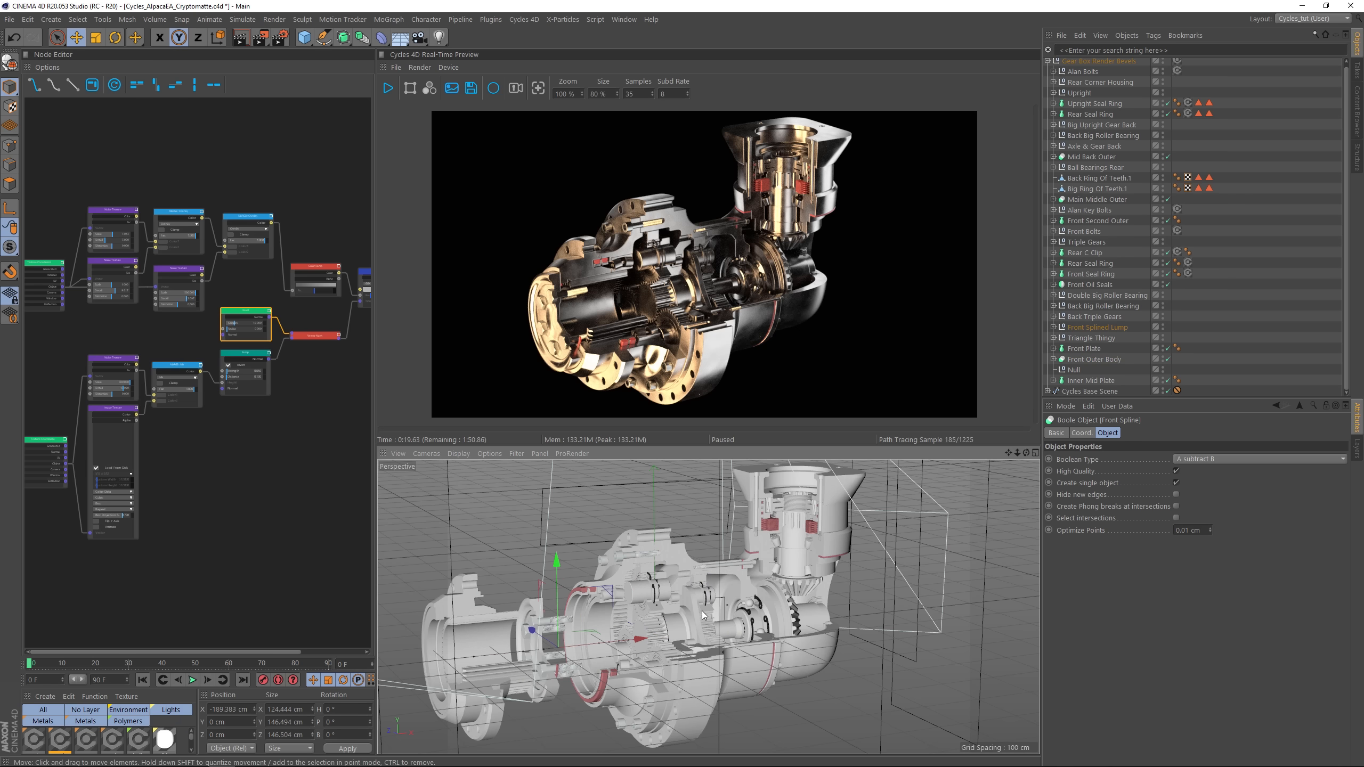
pyautogui.hotkey('ctrl', 'z')
pyautogui.hotkey('ctrl', 'z')
pyautogui.hotkey('ctrl', 'z')
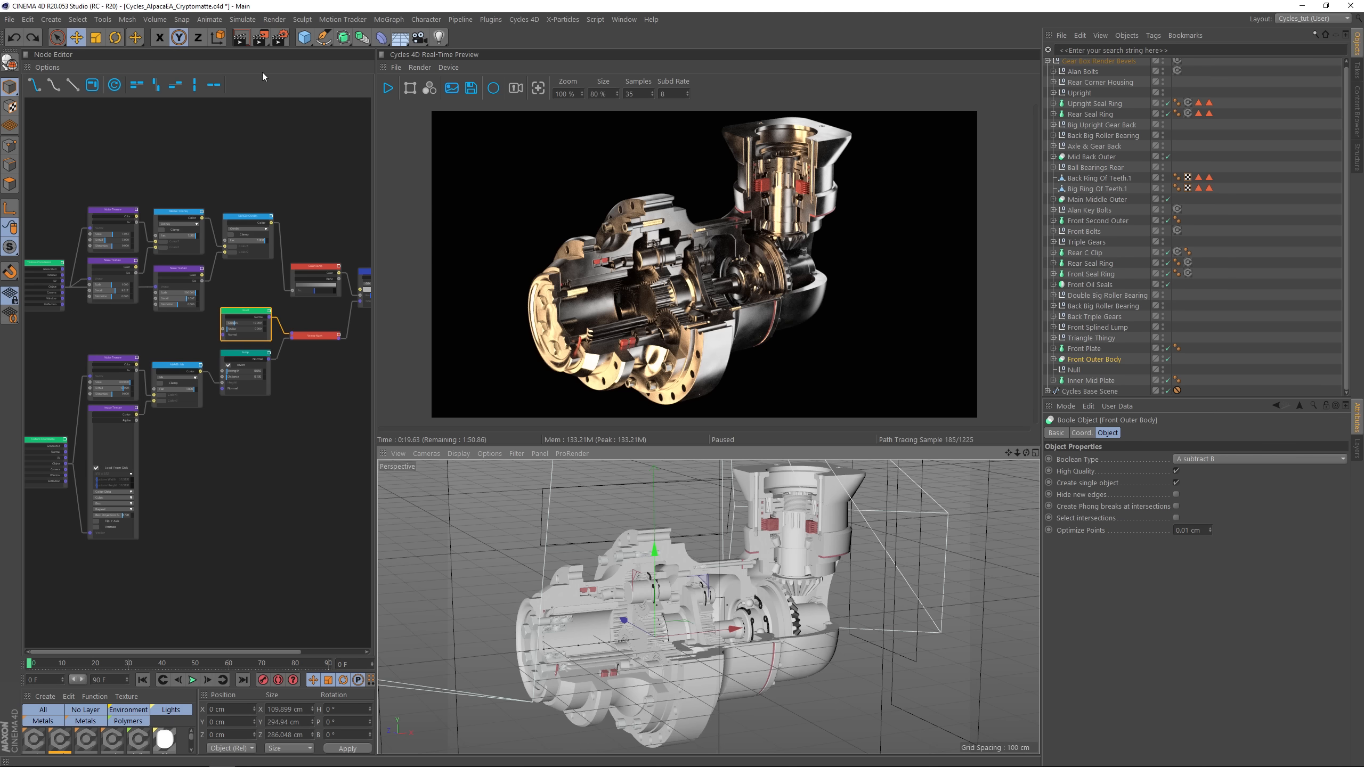
# Step: Review the Cycles 4D render elements in the render settings, and set the render device to CUDA
pyautogui.click(280, 37)
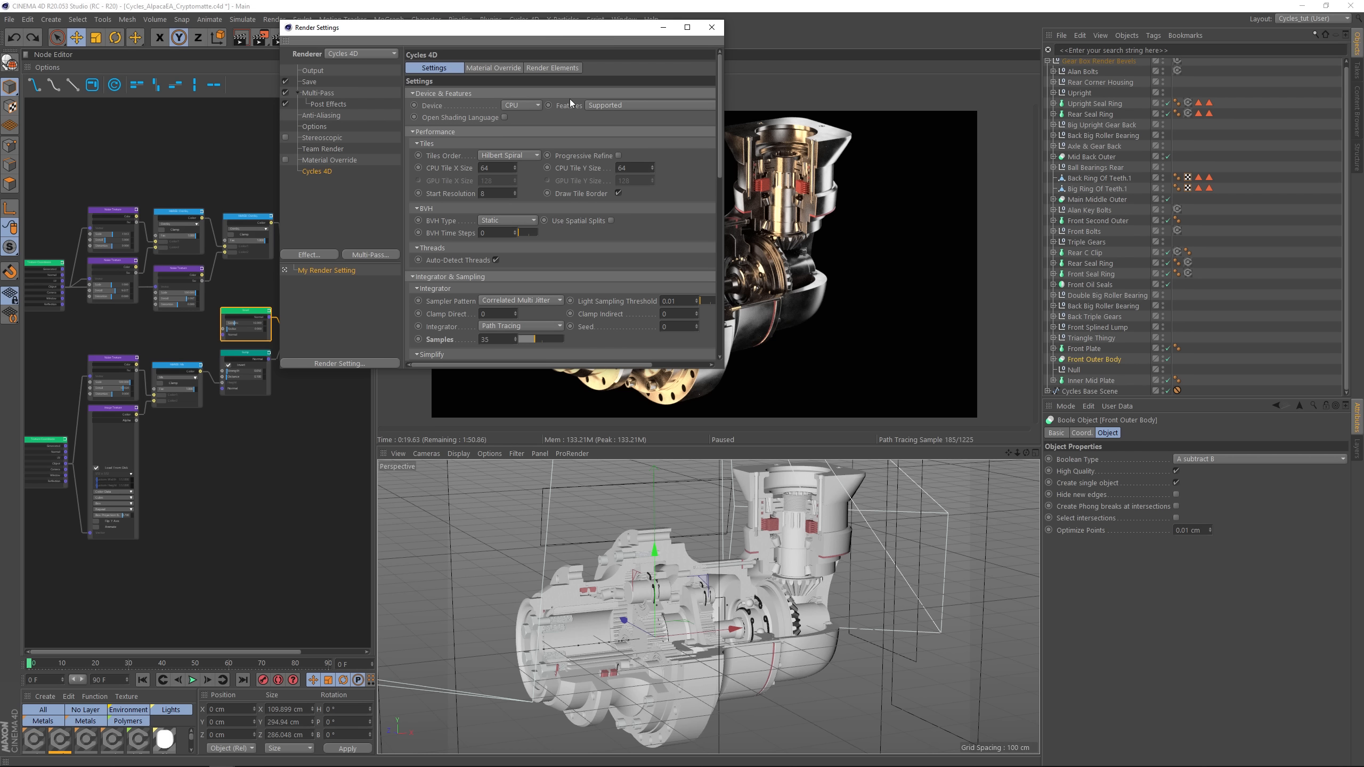
pyautogui.click(558, 68)
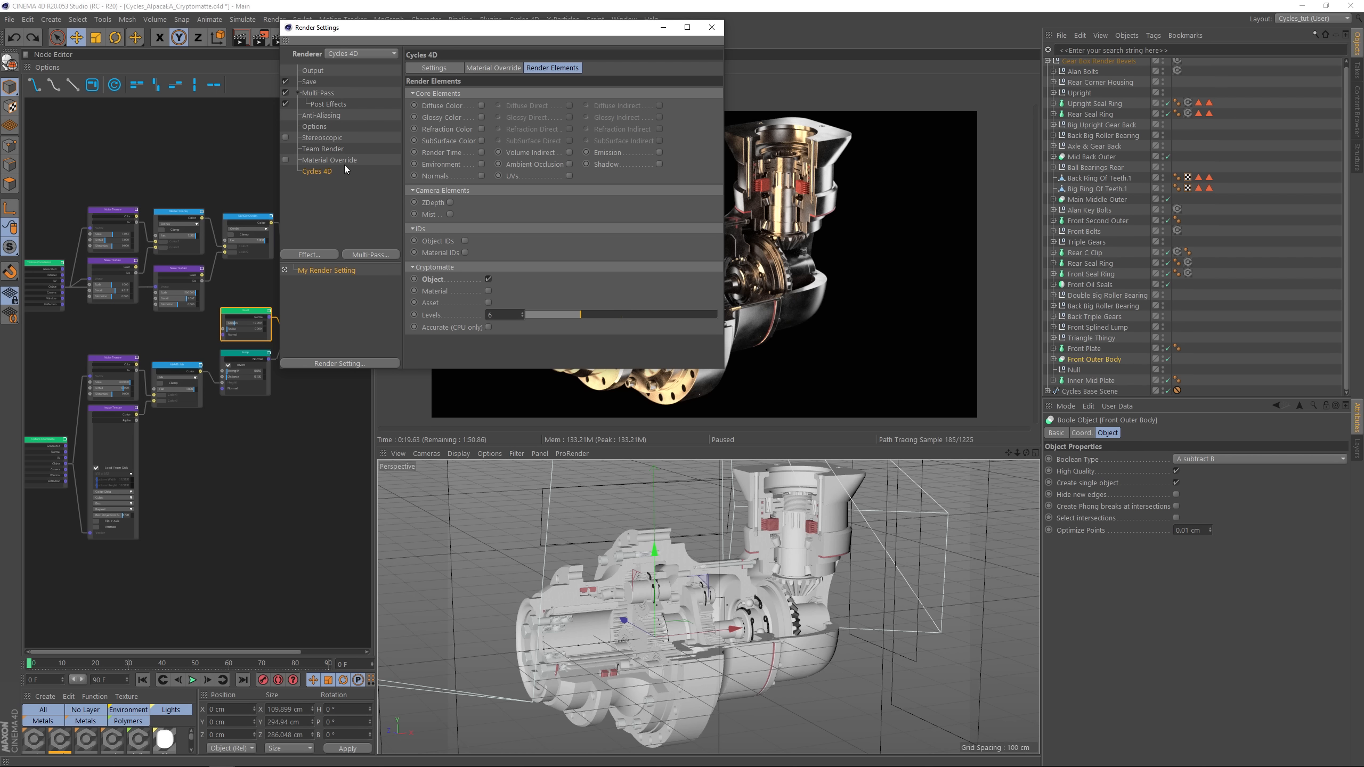
pyautogui.click(448, 72)
pyautogui.click(520, 106)
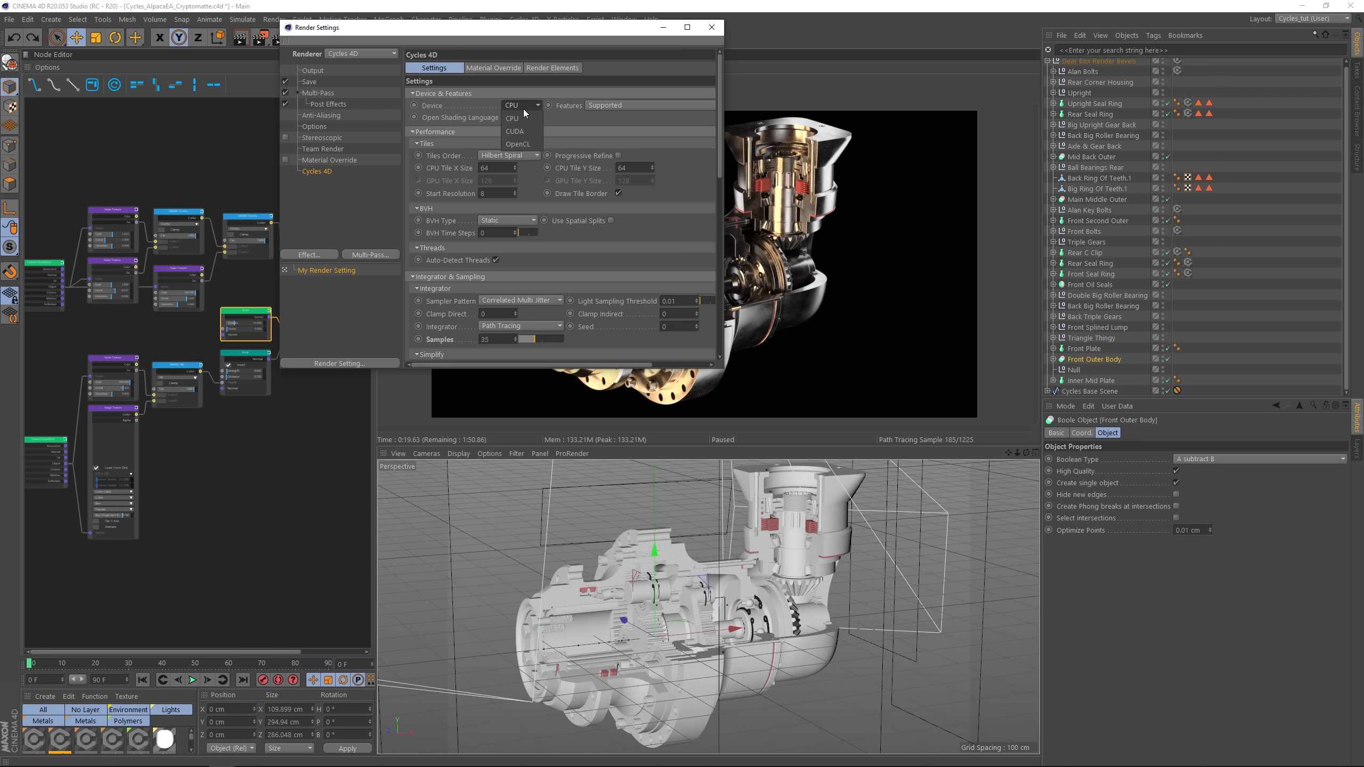
pyautogui.click(520, 132)
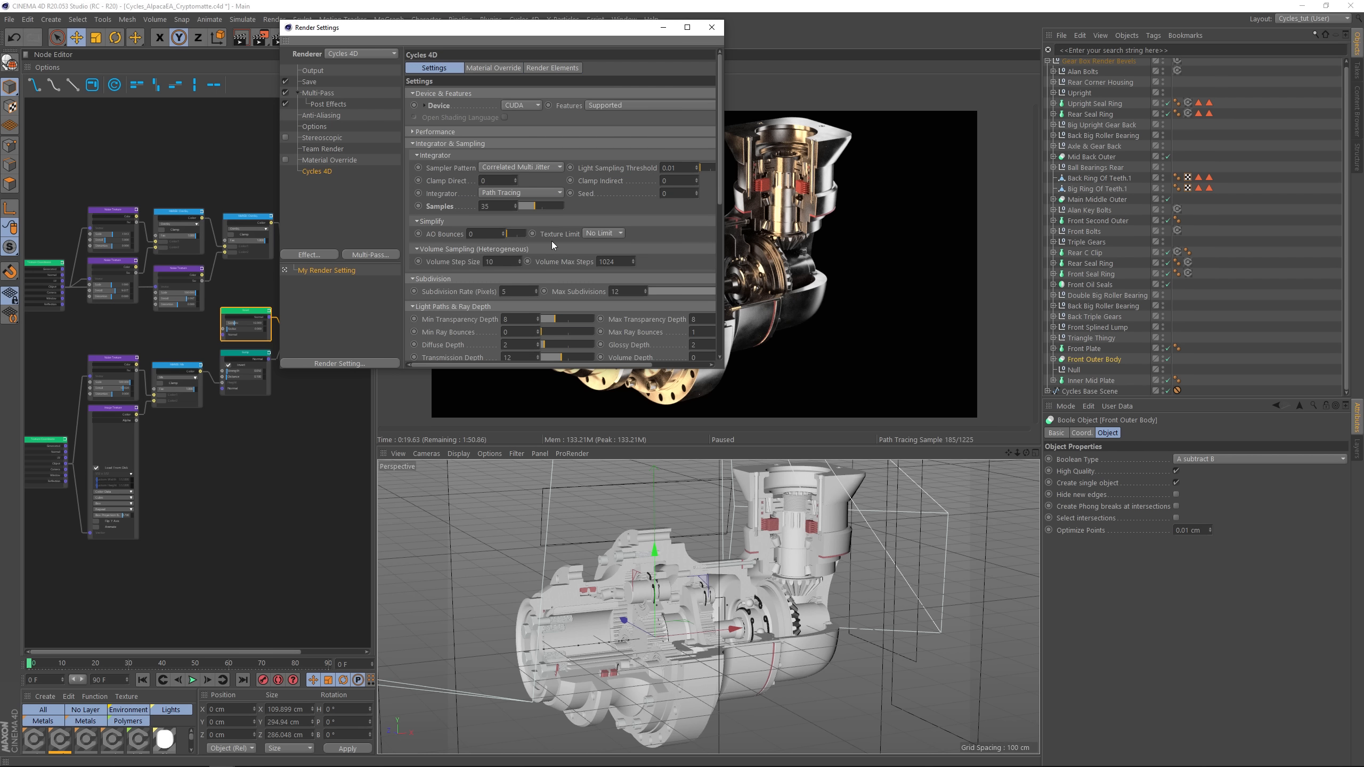
# Step: Check the multi-pass save settings, and render the scene to the Picture Viewer with its render history shown
pyautogui.click(310, 81)
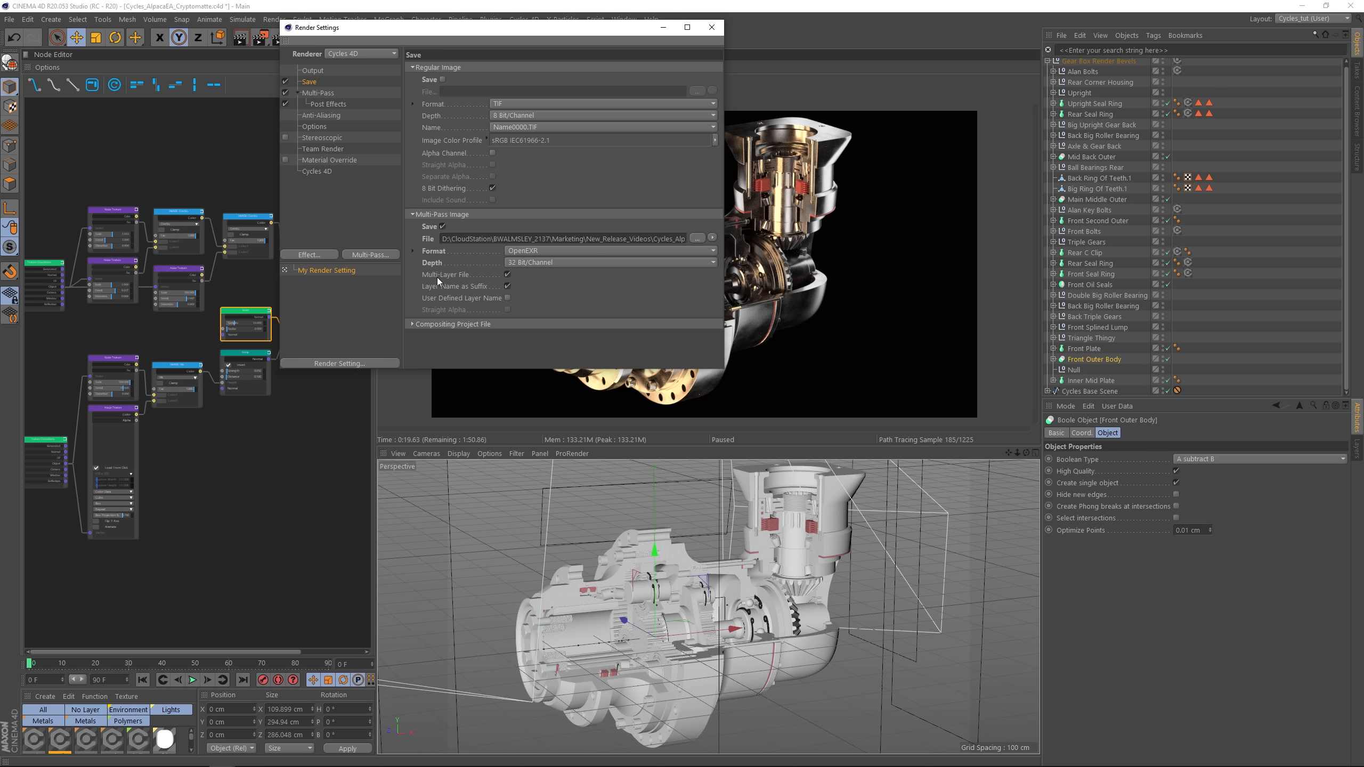
pyautogui.click(711, 27)
pyautogui.click(259, 38)
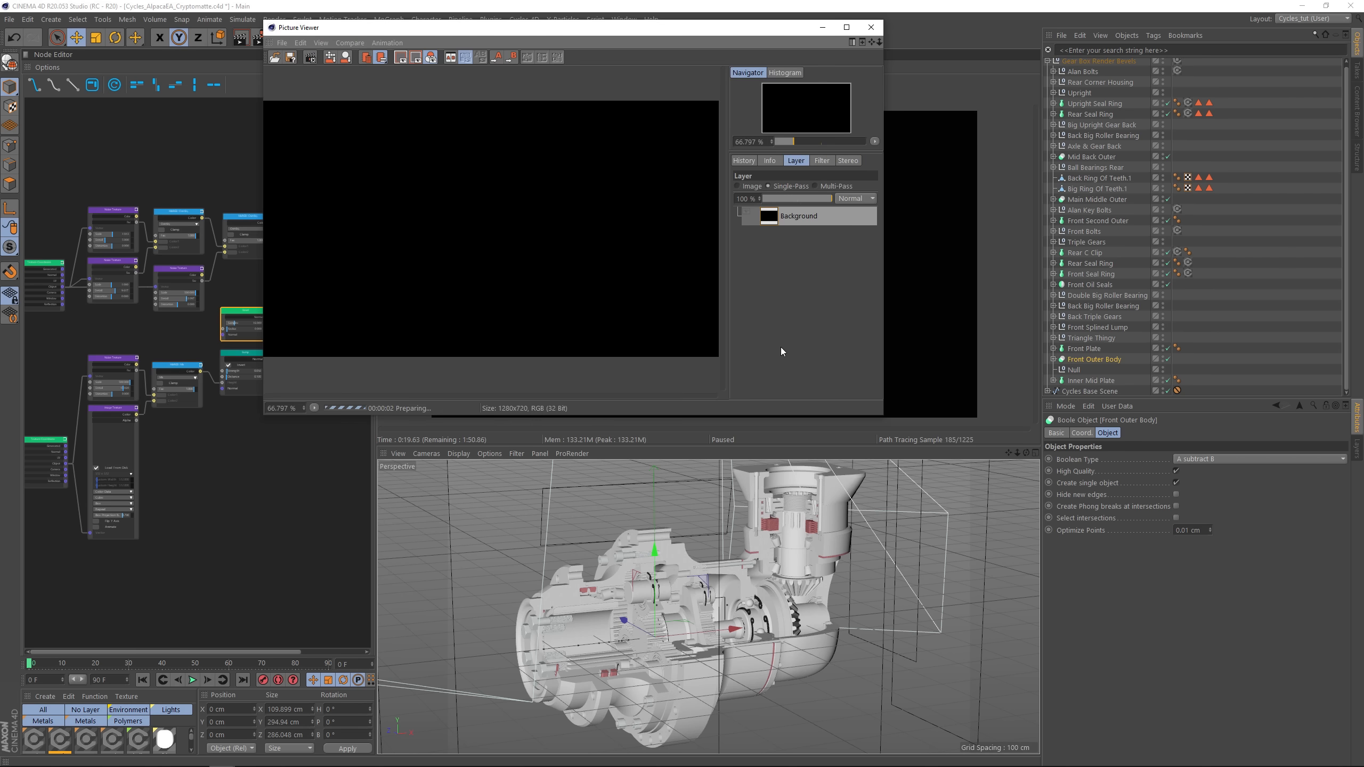
pyautogui.click(744, 161)
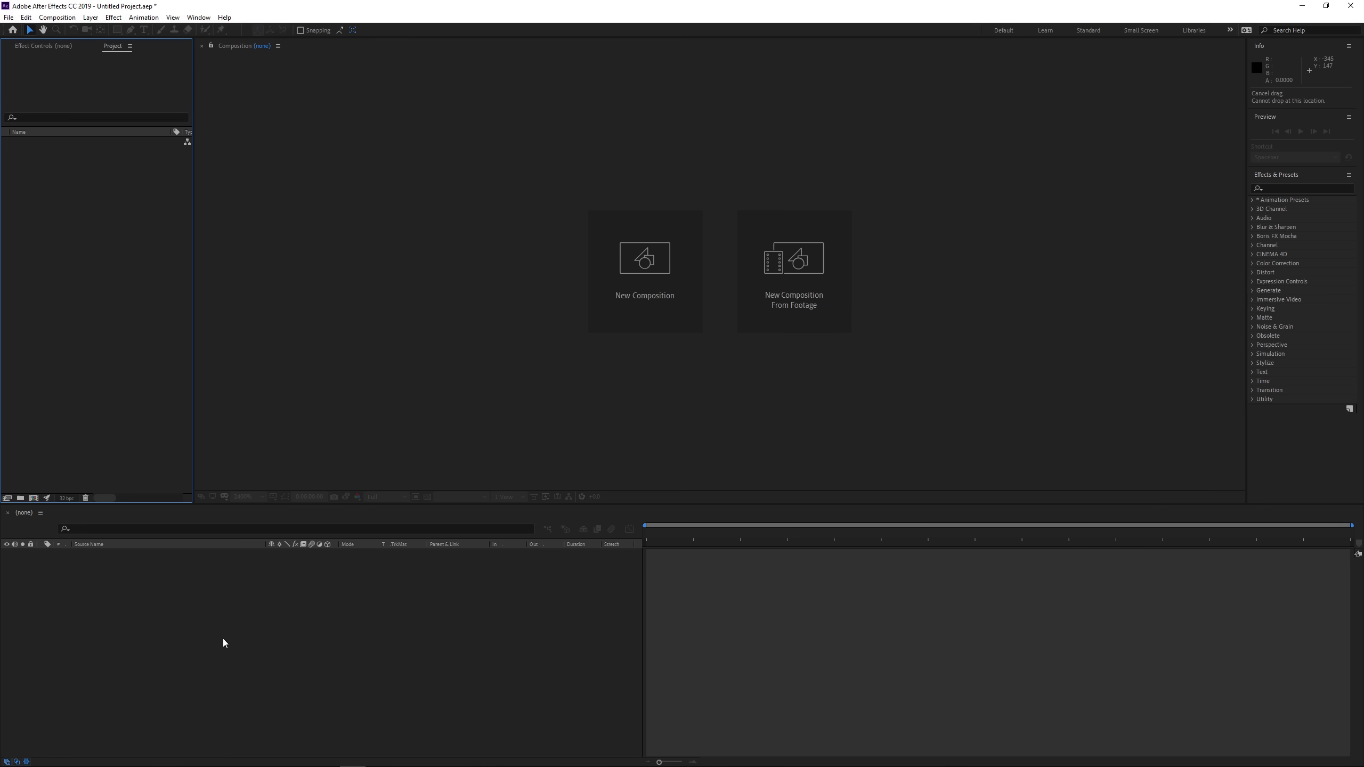
# Step: Import GearBox.exr and GearBox0000_Cryptomatte.exr from the Cryptomatte_Render folder into the After Effects project
pyautogui.click(92, 756)
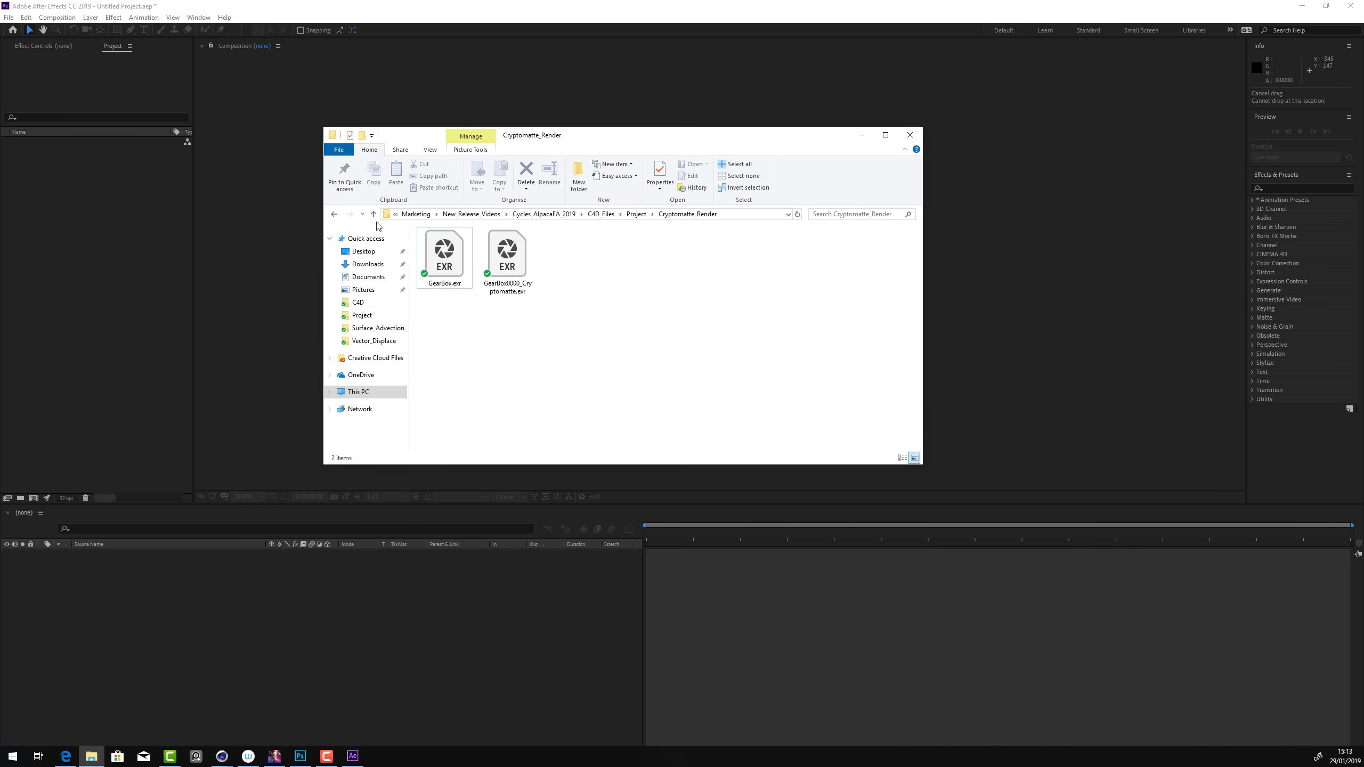
pyautogui.moveTo(631, 141); pyautogui.dragTo(677, 139)
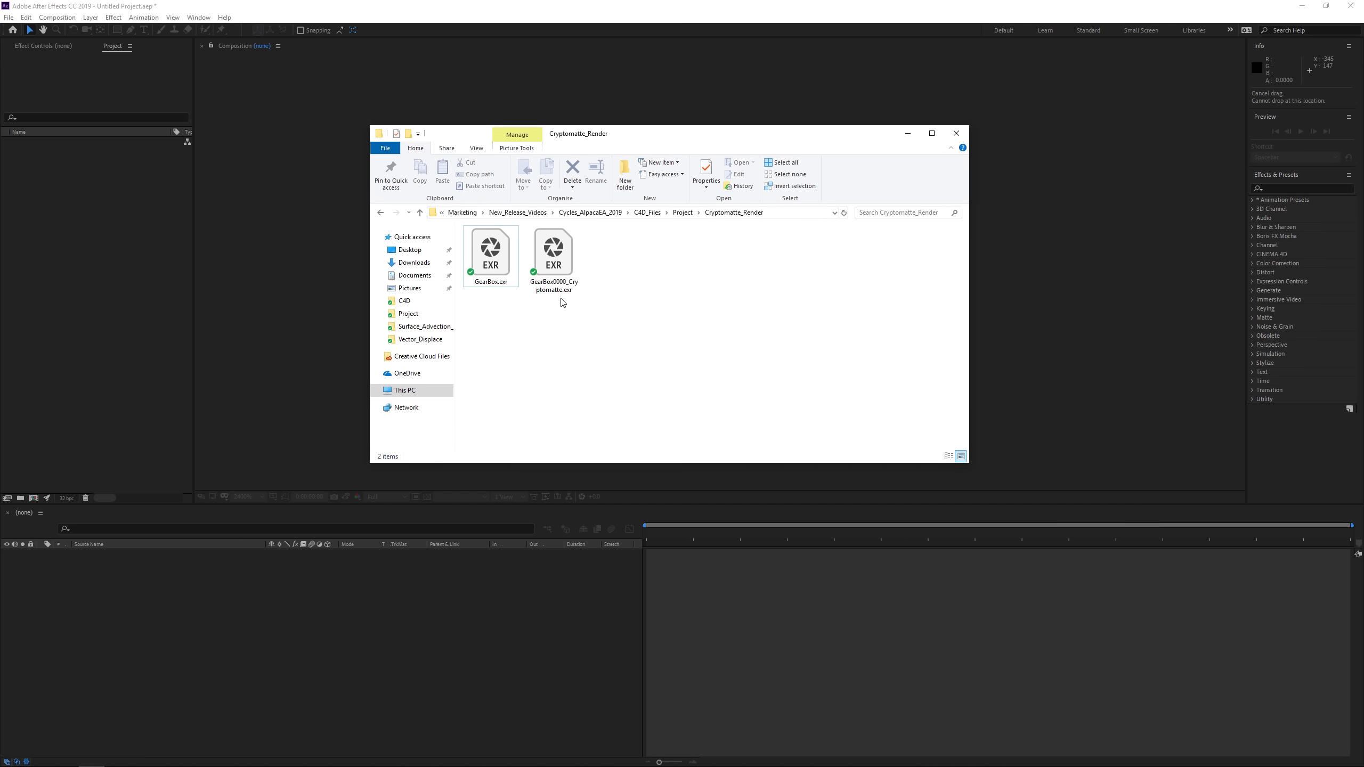
pyautogui.click(508, 264)
pyautogui.moveTo(630, 323); pyautogui.dragTo(94, 238)
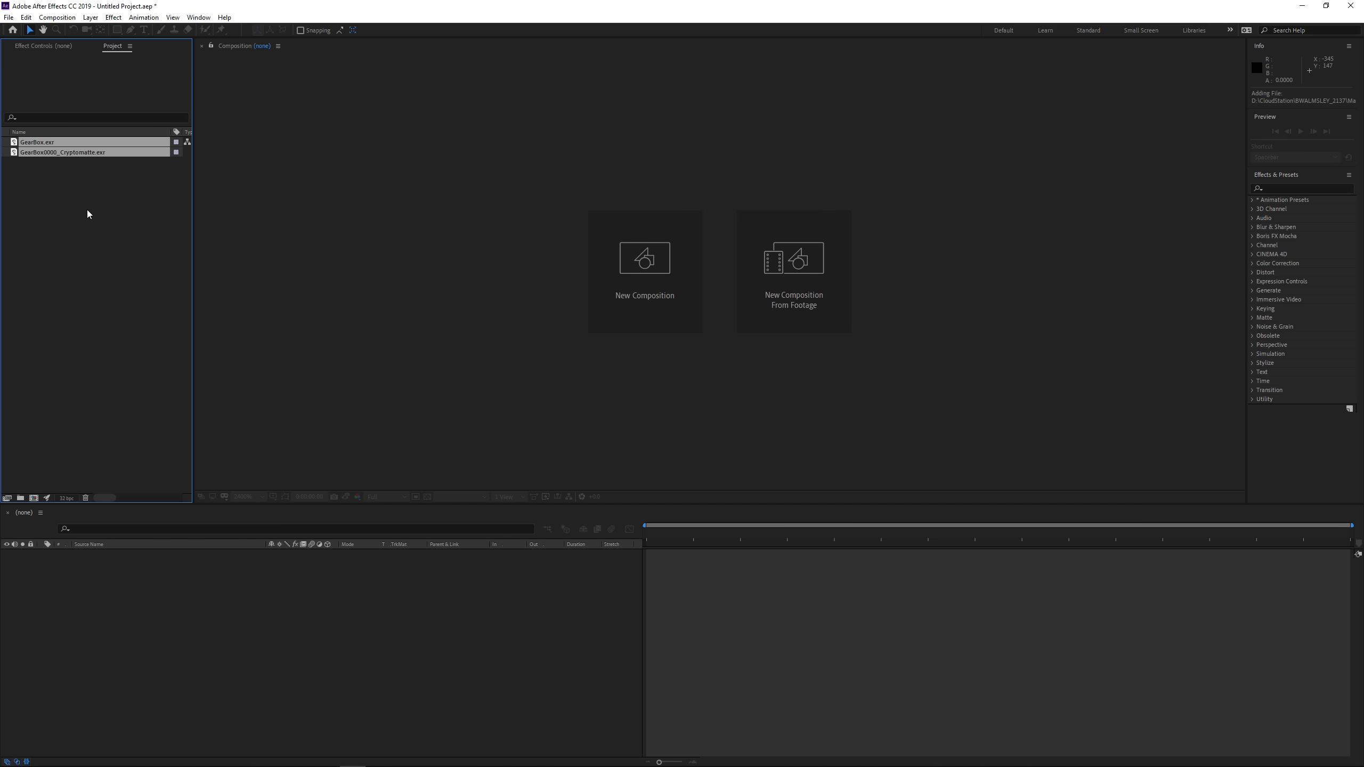
# Step: Create a composition from GearBox.exr, and duplicate its layer
pyautogui.click(38, 166)
pyautogui.moveTo(33, 143); pyautogui.dragTo(35, 497)
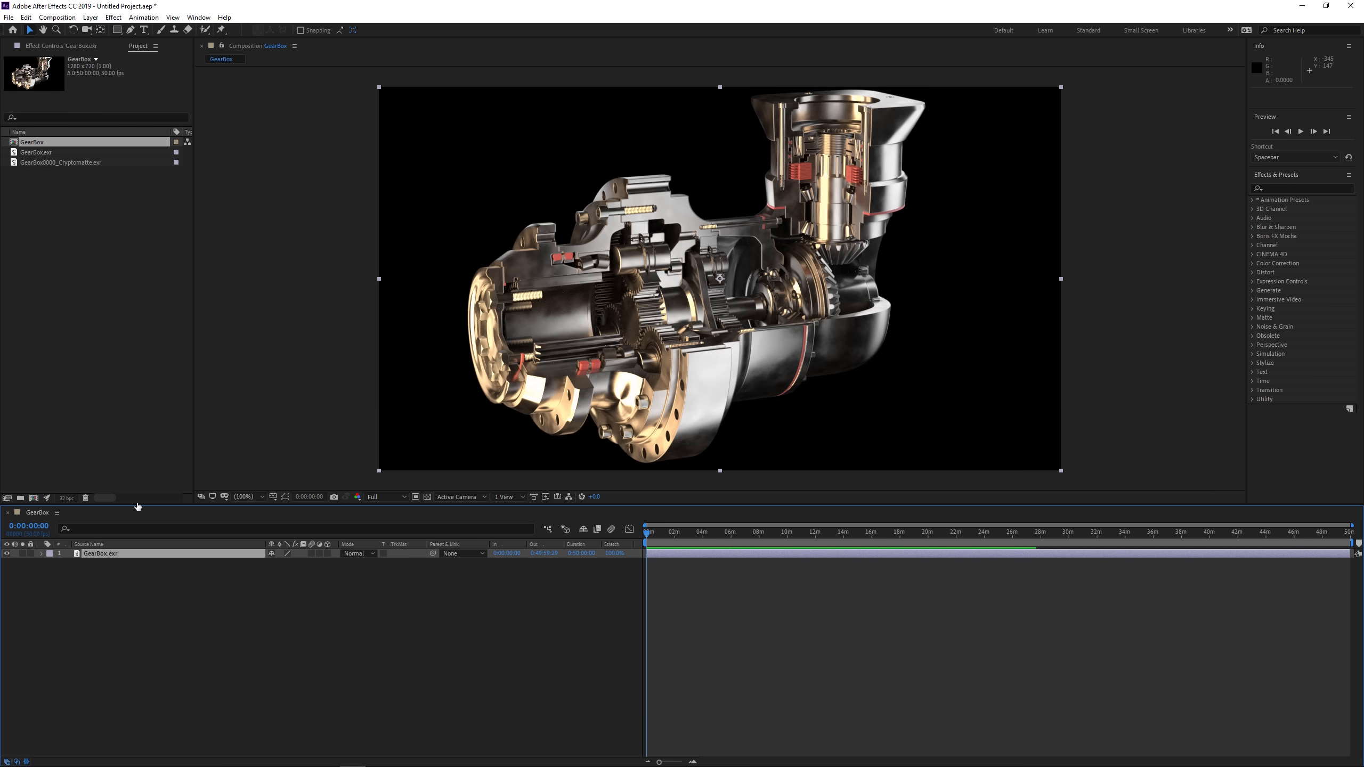
pyautogui.click(112, 597)
pyautogui.click(101, 554)
pyautogui.hotkey('ctrl', 'd')
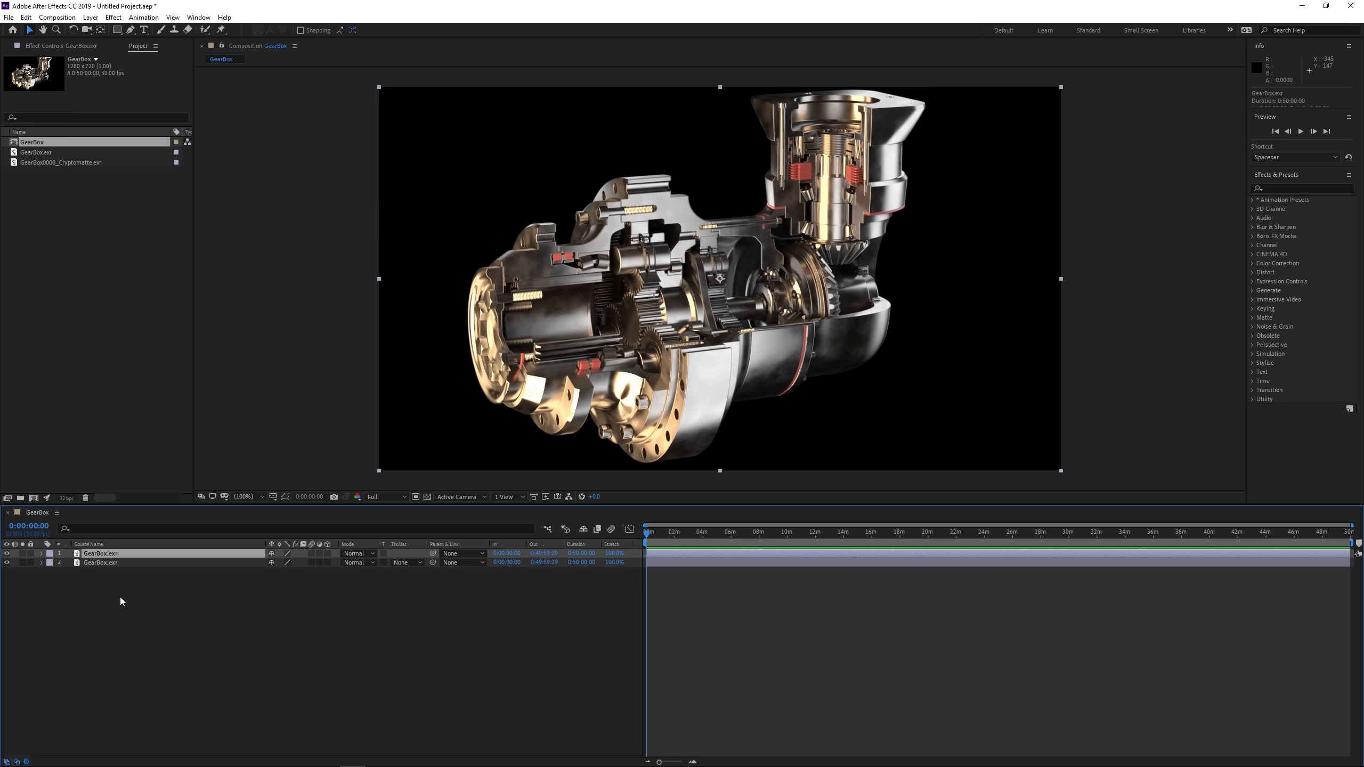
# Step: Add GearBox0000_Cryptomatte.exr above the two GearBox.exr layers, and apply the Cryptomatte effect to it
pyautogui.click(122, 597)
pyautogui.moveTo(59, 162); pyautogui.dragTo(111, 550)
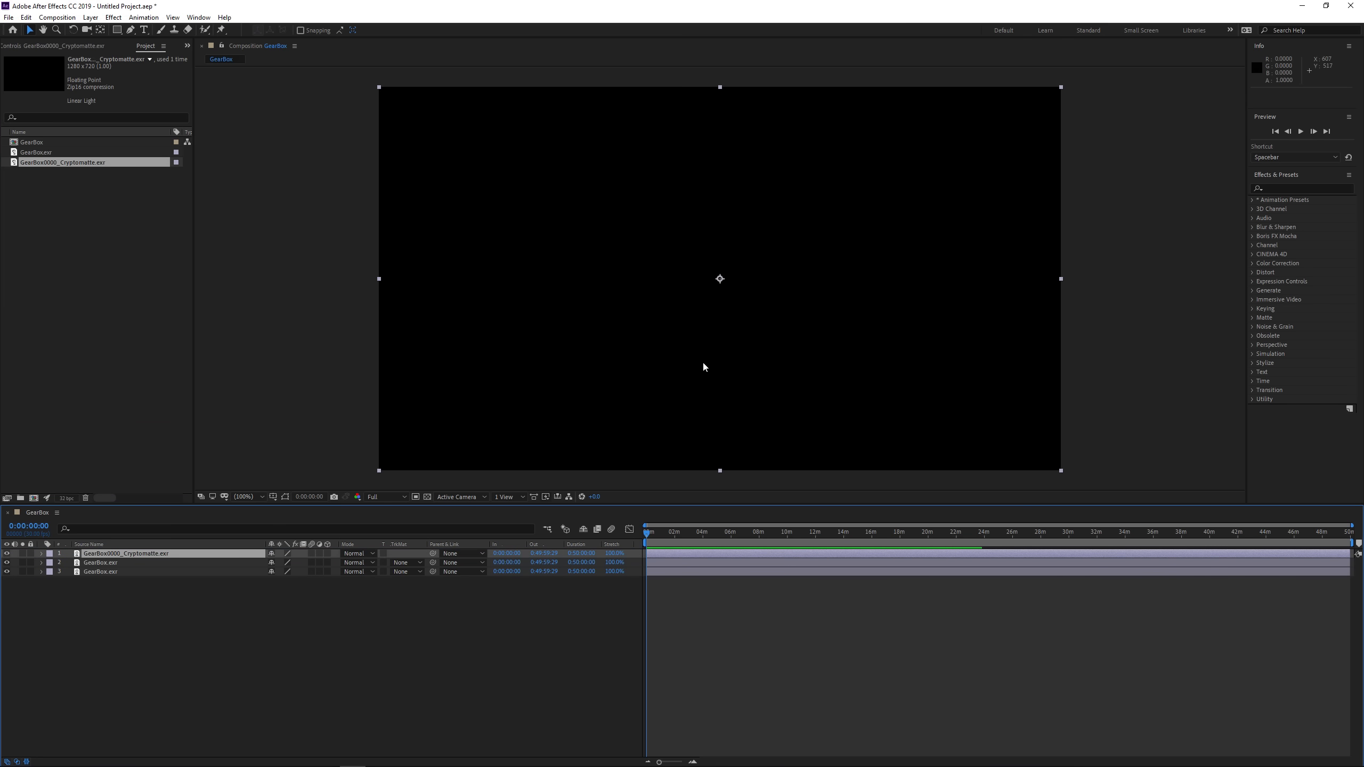
pyautogui.click(114, 17)
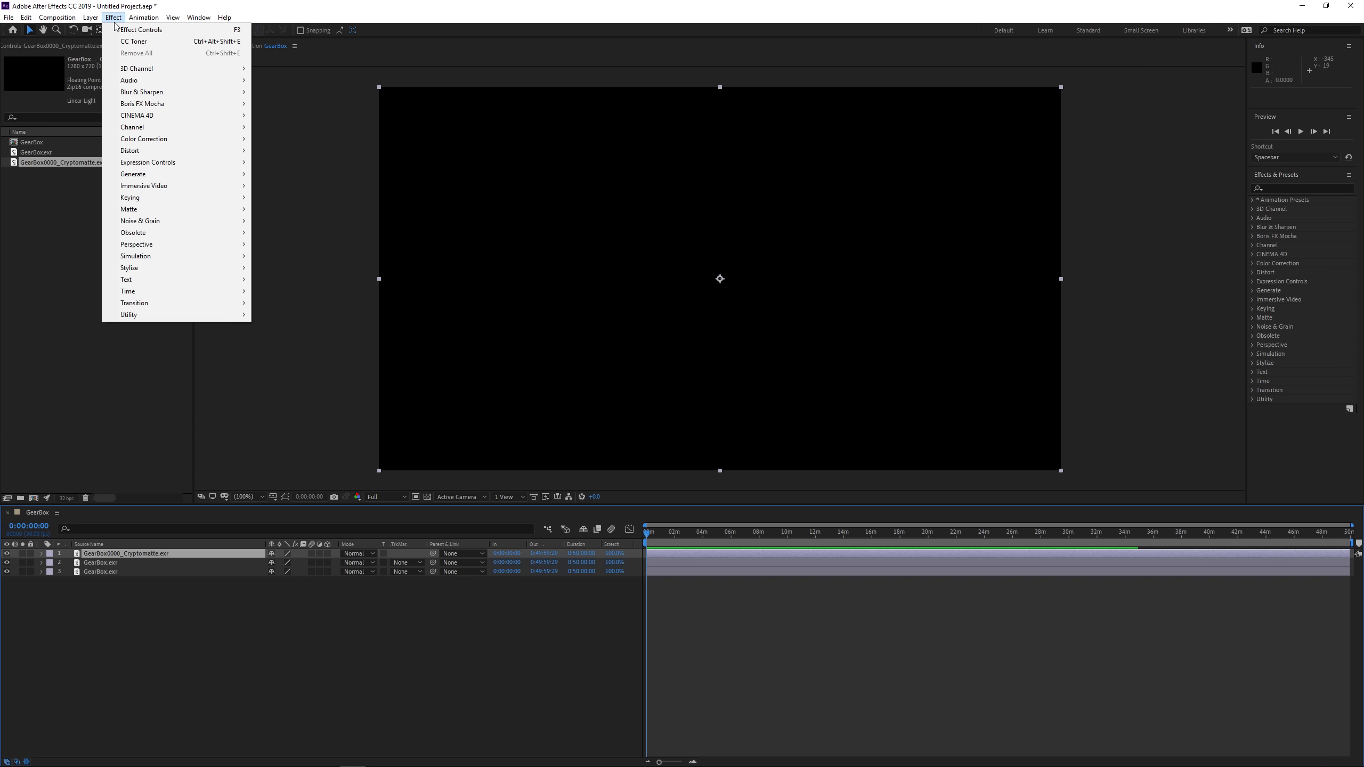
pyautogui.moveTo(152, 69)
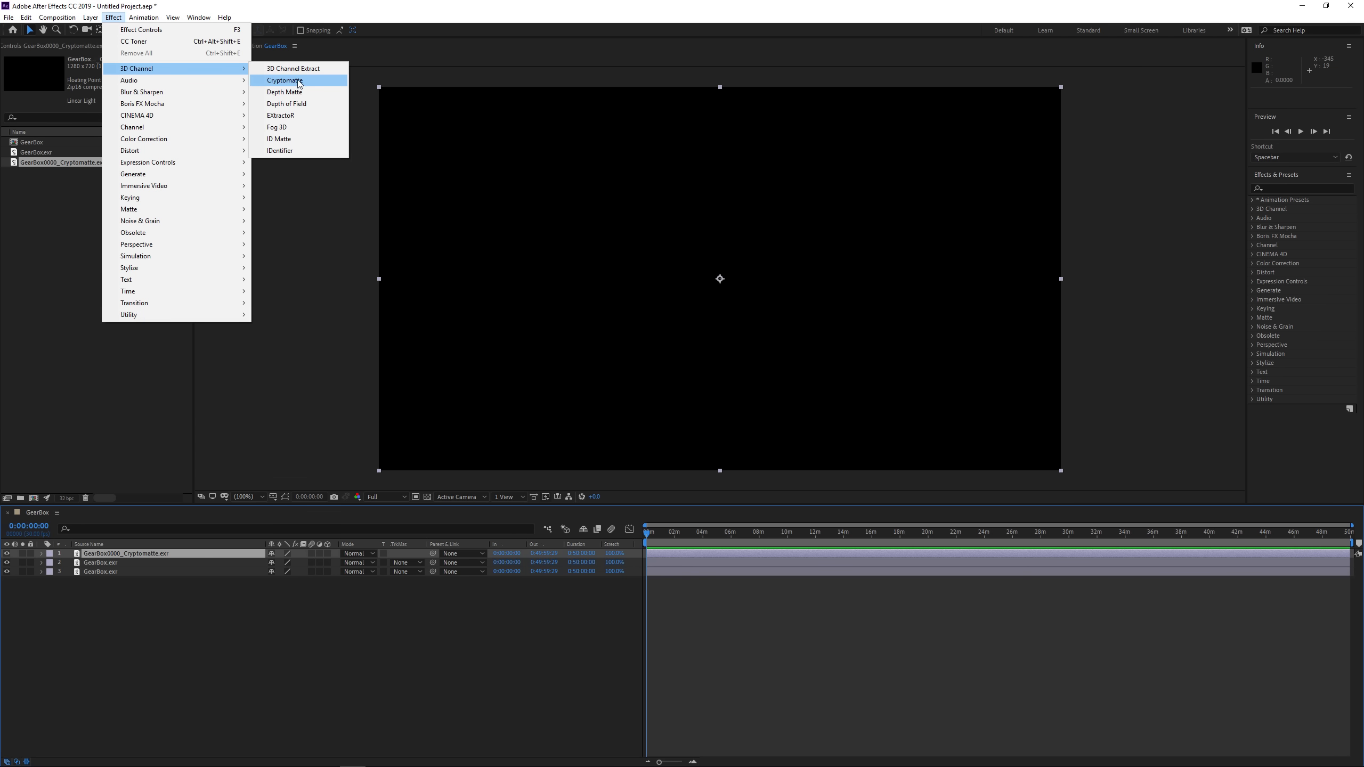
pyautogui.click(292, 82)
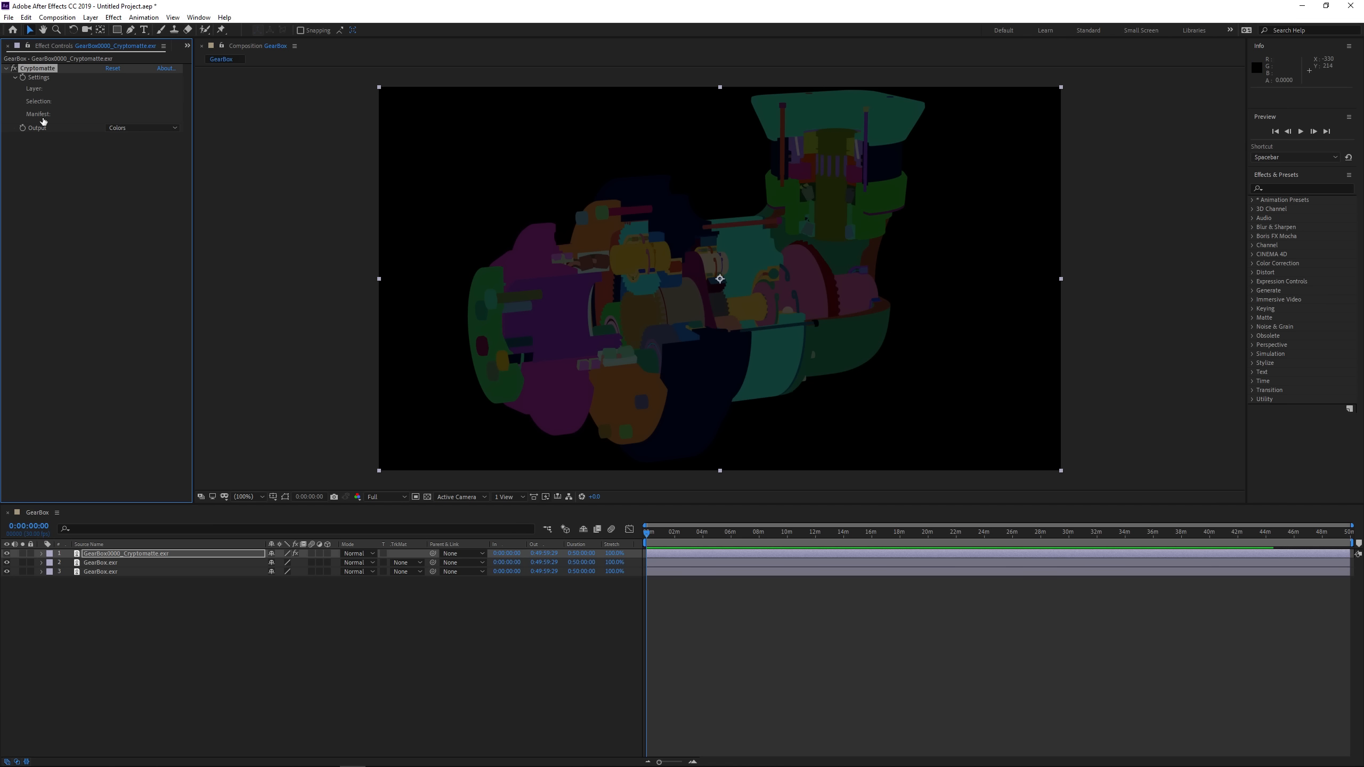
# Step: Set the Cryptomatte effect's layer to CryptoObject in its settings
pyautogui.click(35, 89)
pyautogui.click(591, 317)
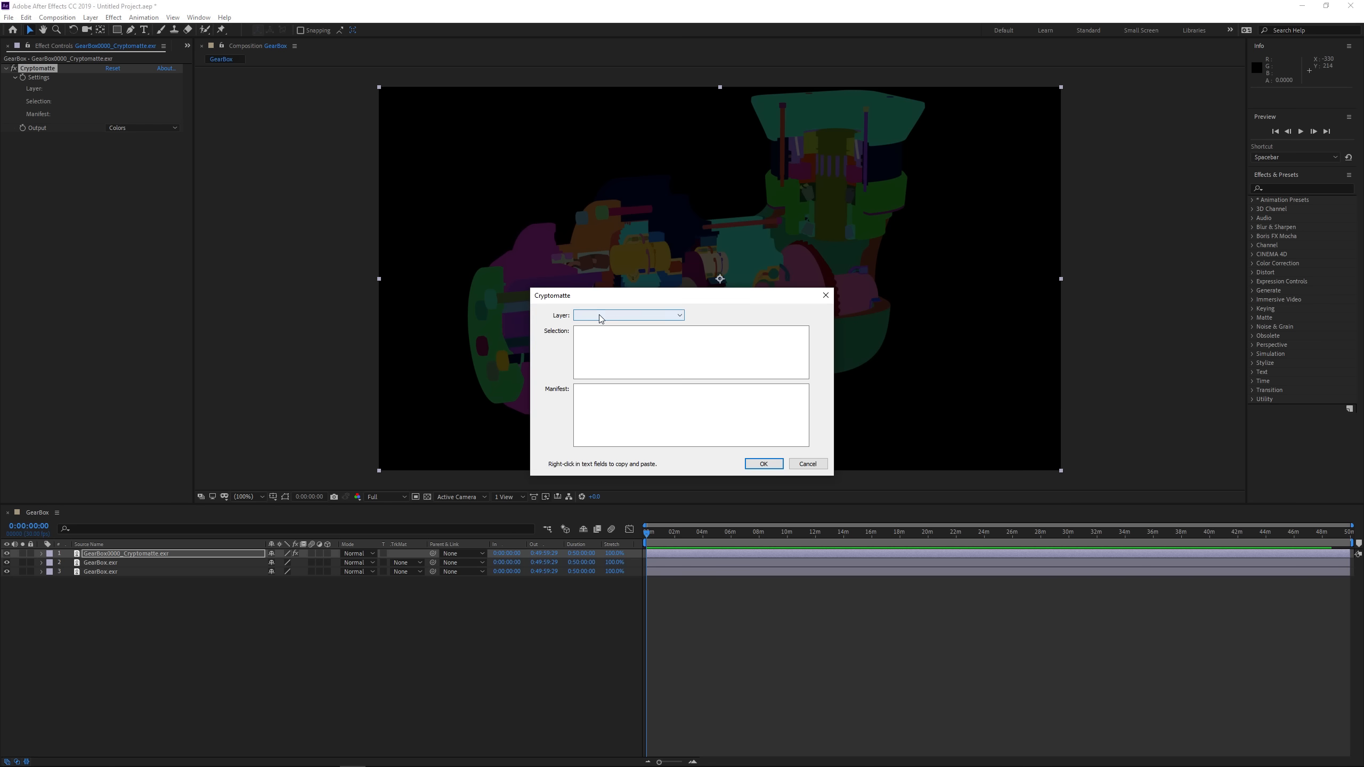
pyautogui.click(598, 326)
pyautogui.click(773, 462)
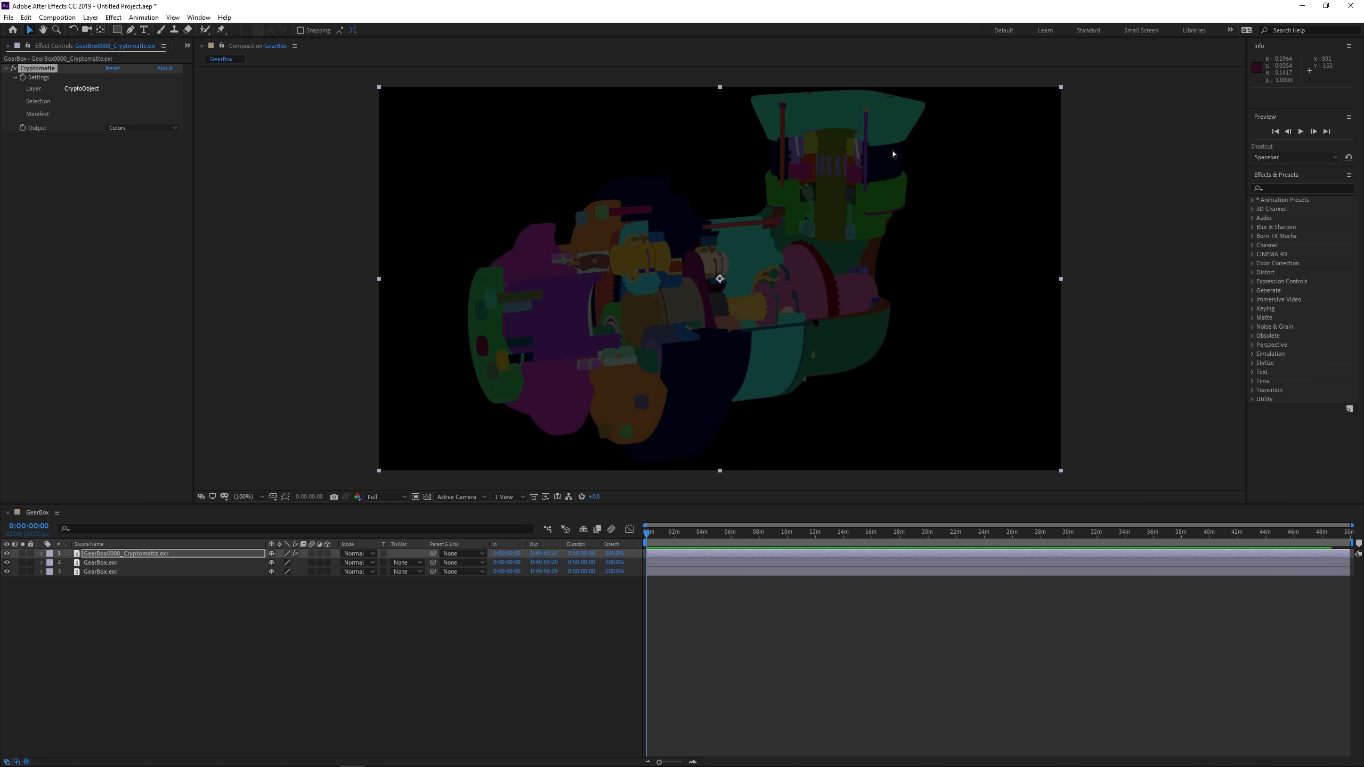
# Step: Try the upper flange and the housing ring below it as Cryptomatte selections, and compare with the render underneath
pyautogui.click(894, 129)
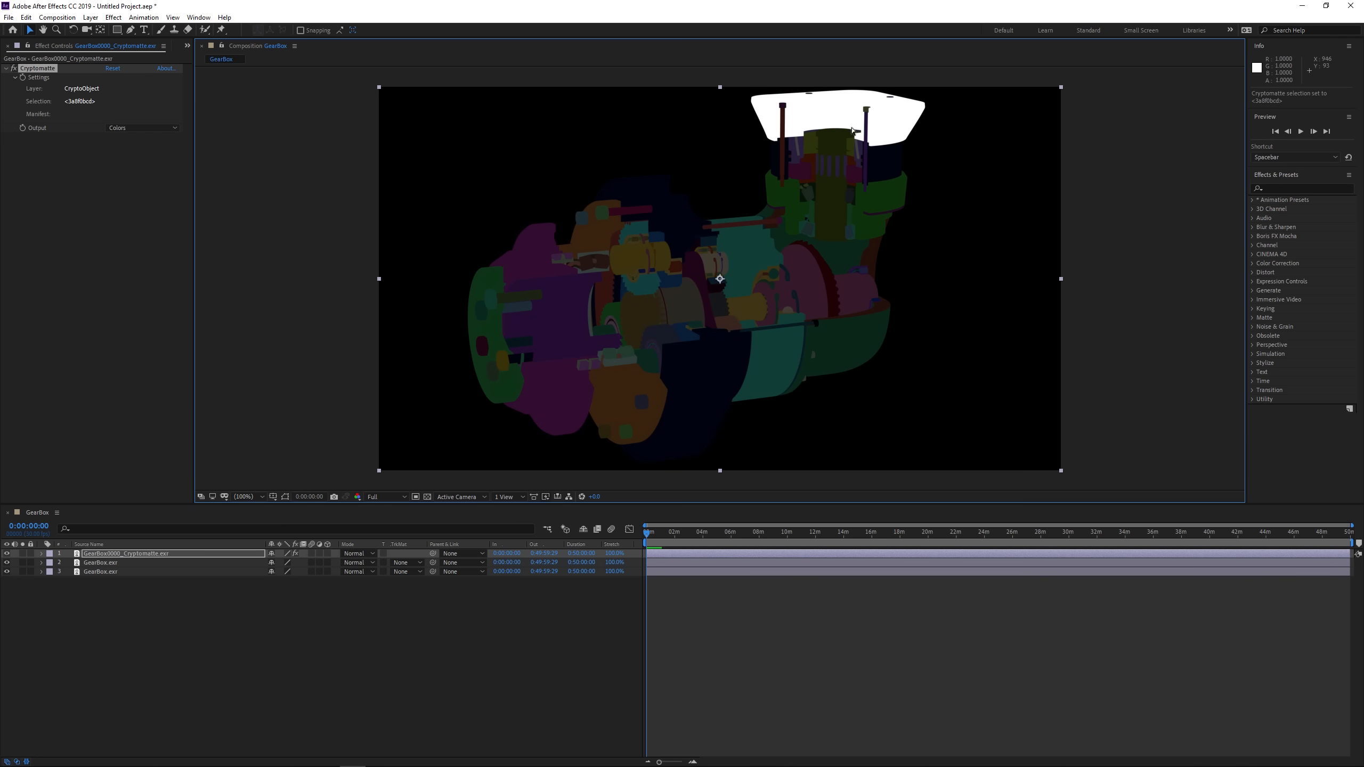
pyautogui.click(899, 198)
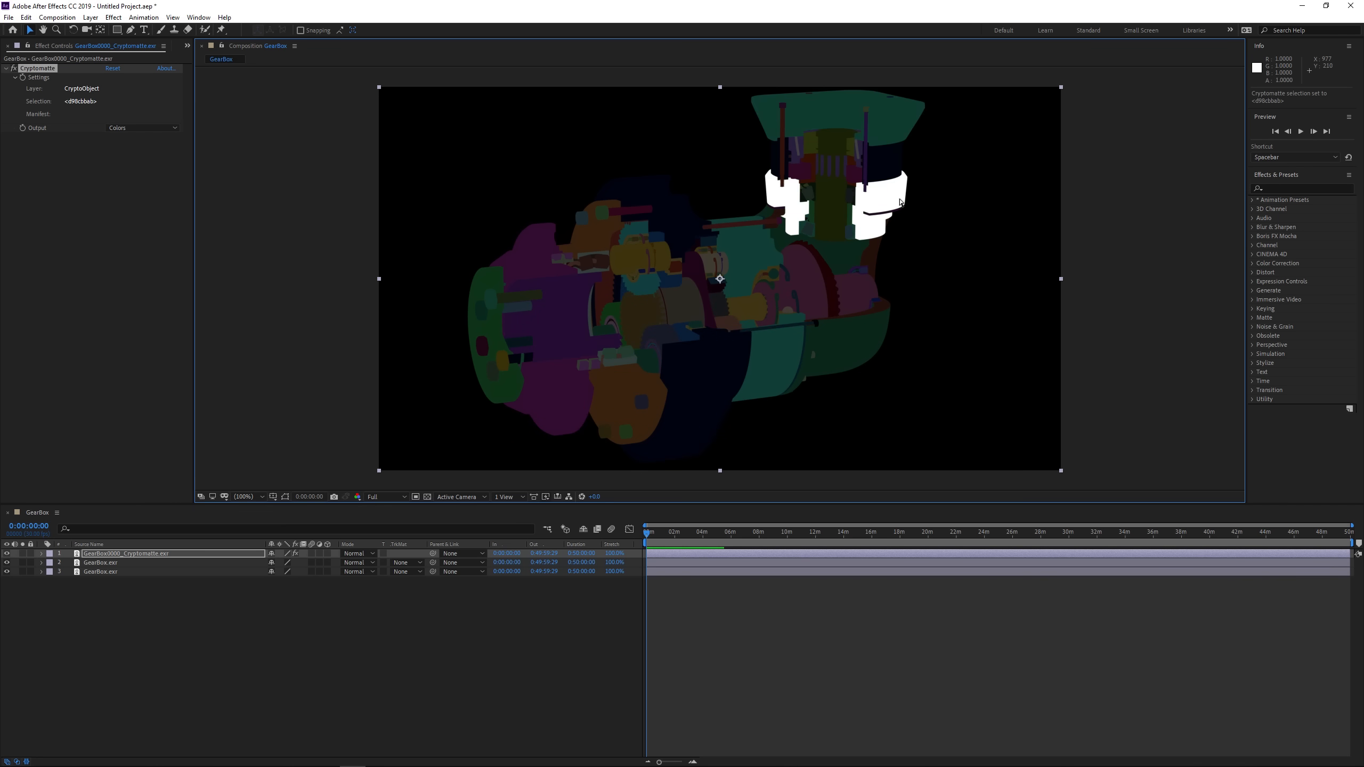
pyautogui.click(6, 554)
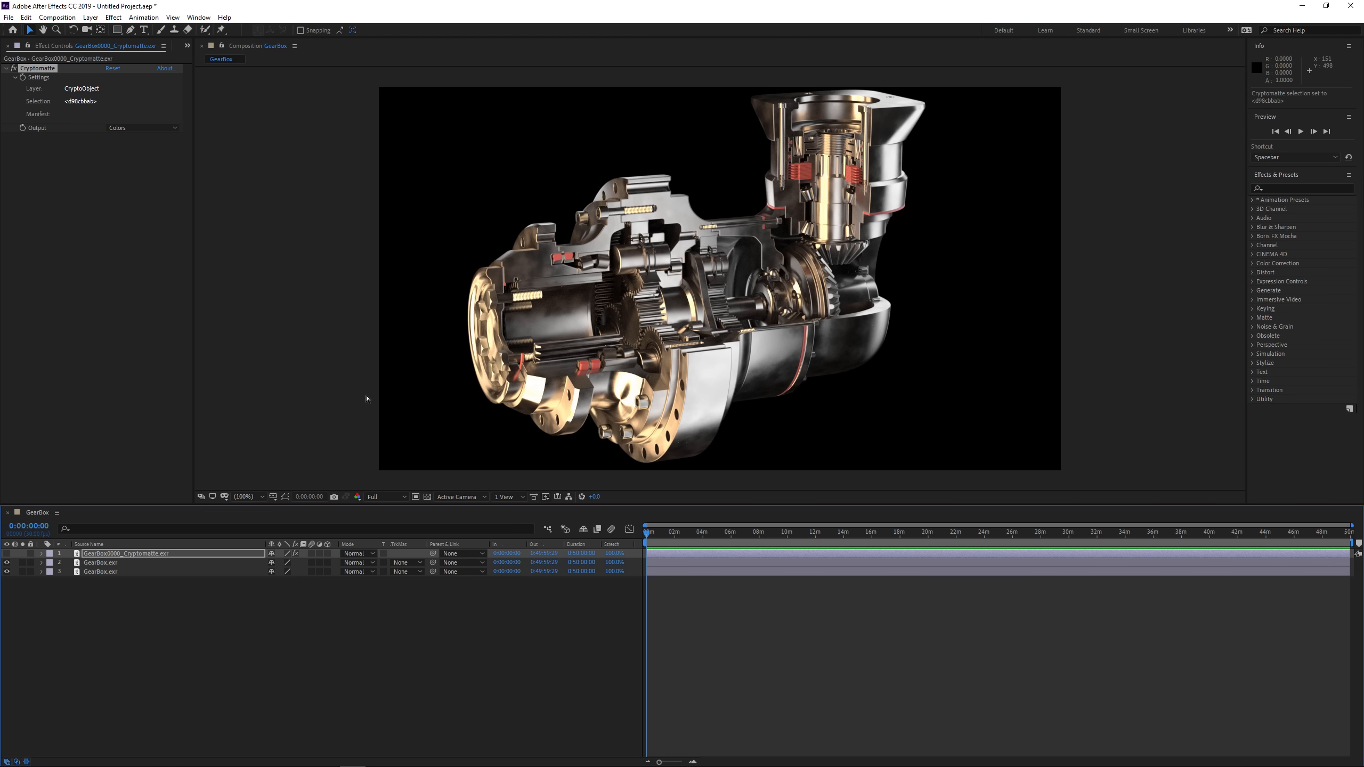
pyautogui.click(6, 553)
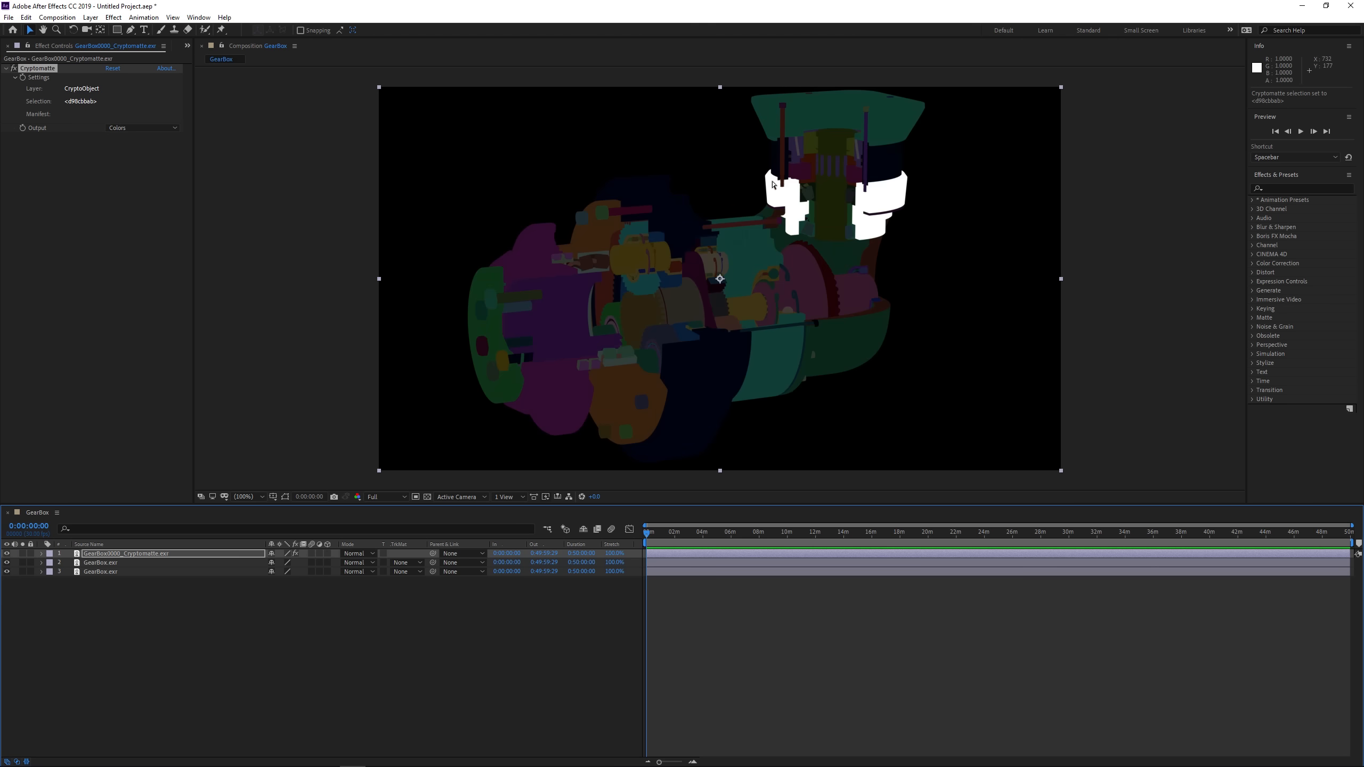
# Step: Select the pair of red parts inside the gearbox's upper housing as the matte, and set the Cryptomatte output to Matte Only
pyautogui.click(798, 178)
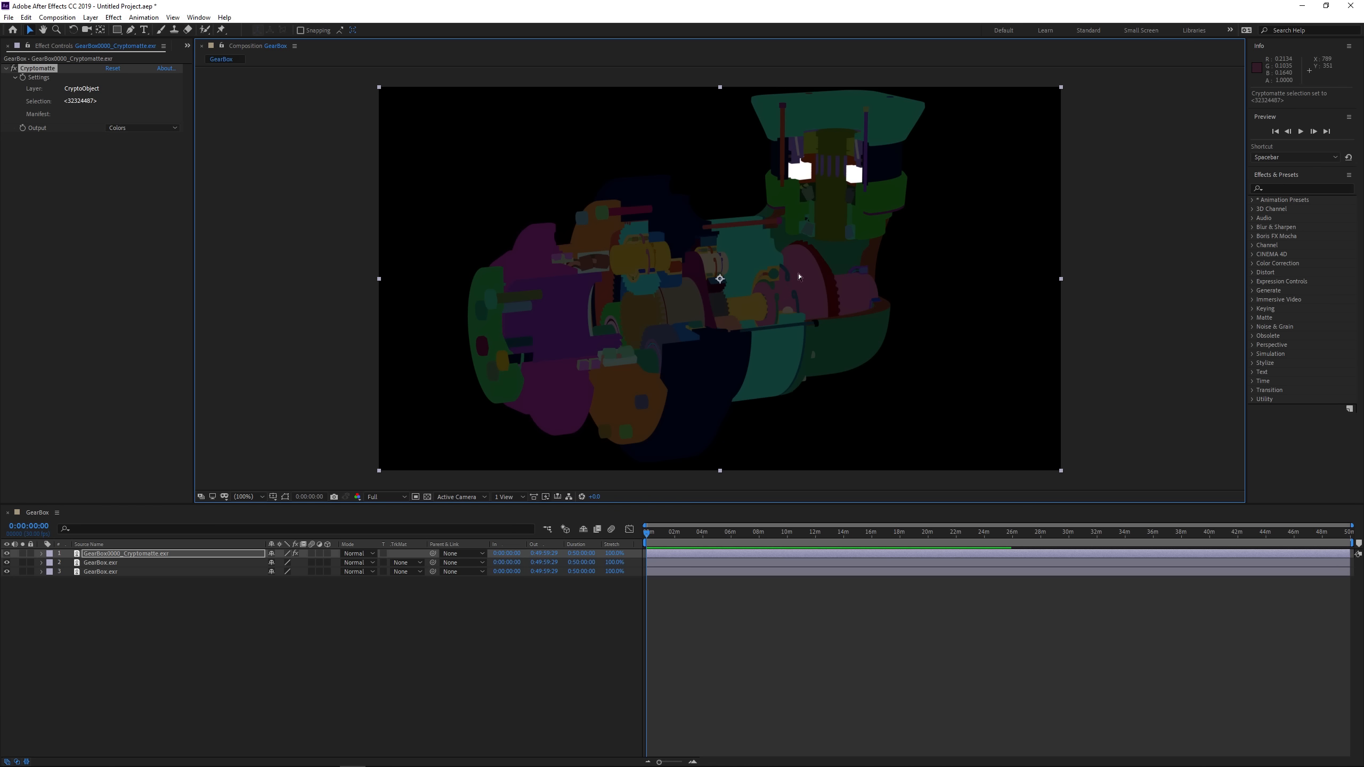
pyautogui.click(125, 129)
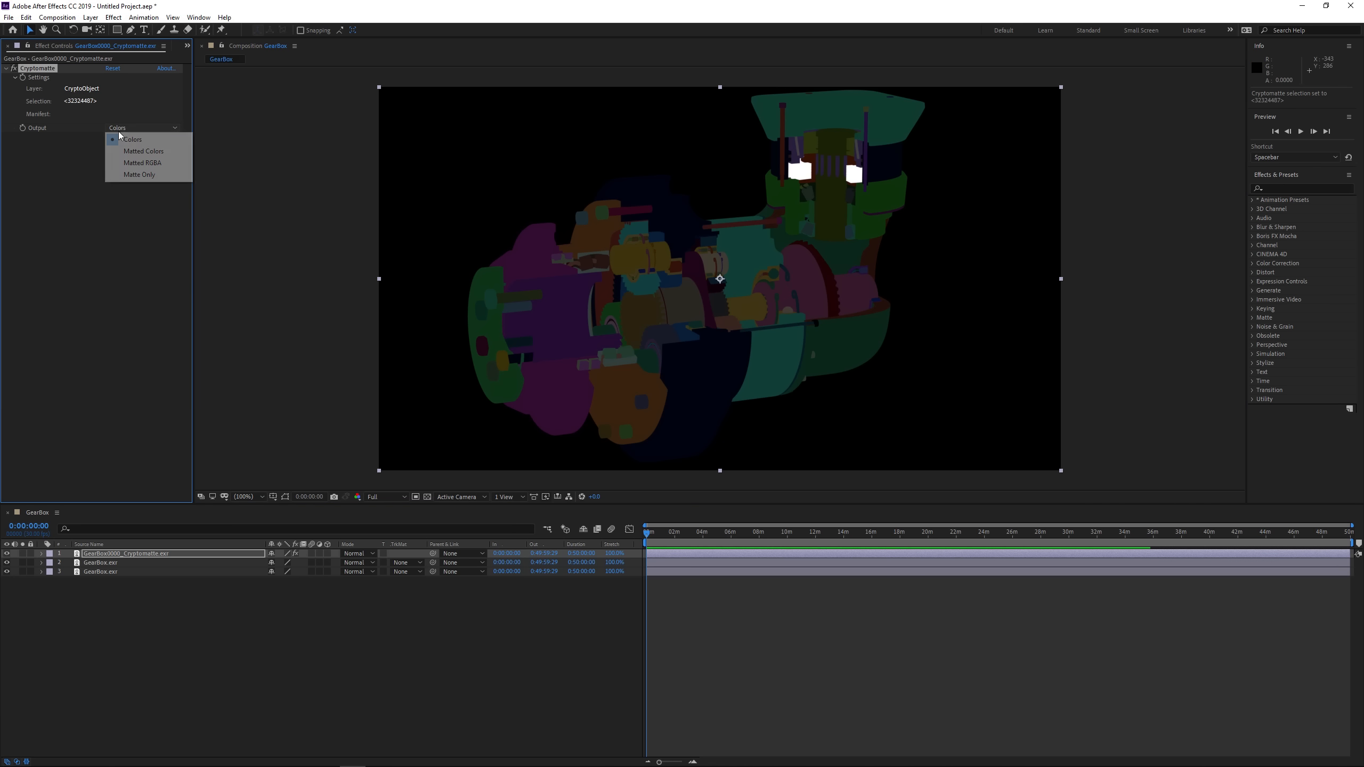
pyautogui.click(142, 174)
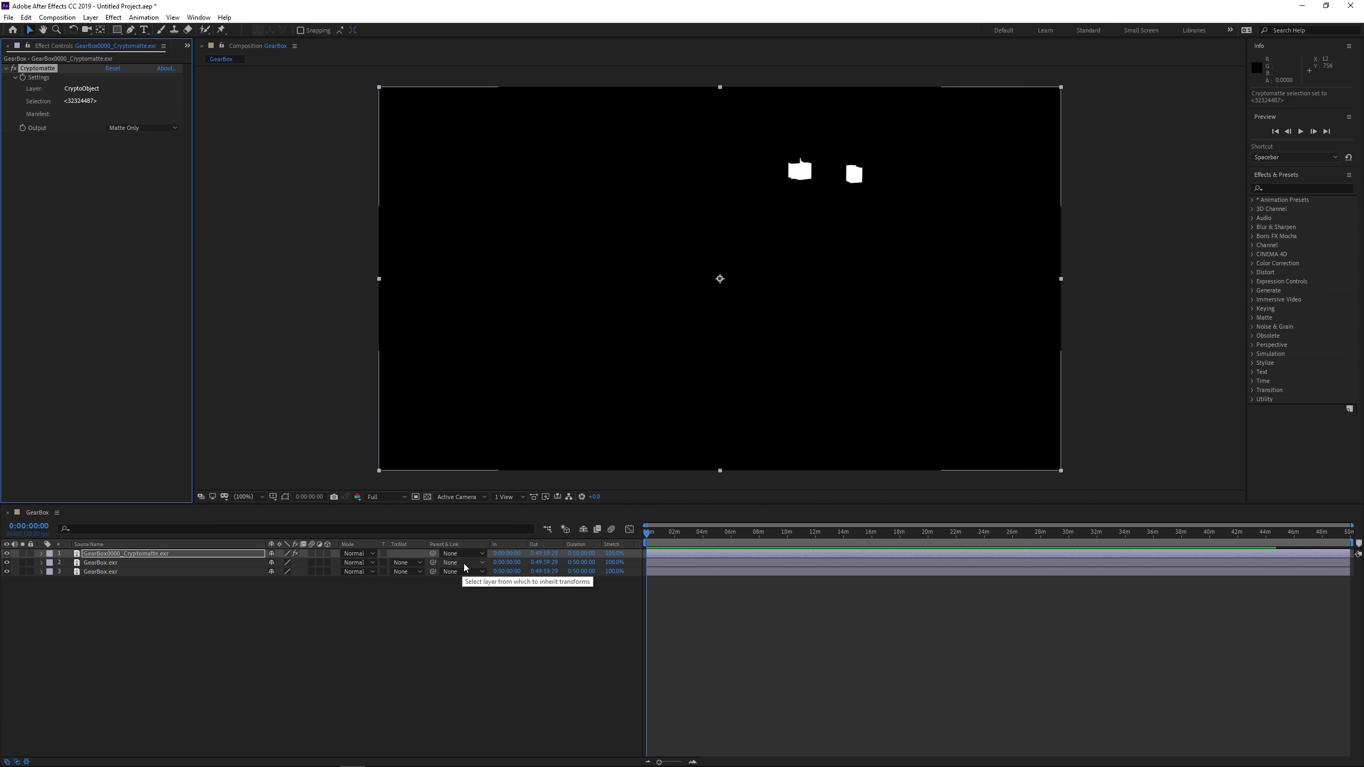
# Step: Give the upper GearBox.exr layer a luma matte from GearBox0000_Cryptomatte.exr, and check the isolated parts with the lower layer hidden and over transparency
pyautogui.click(420, 564)
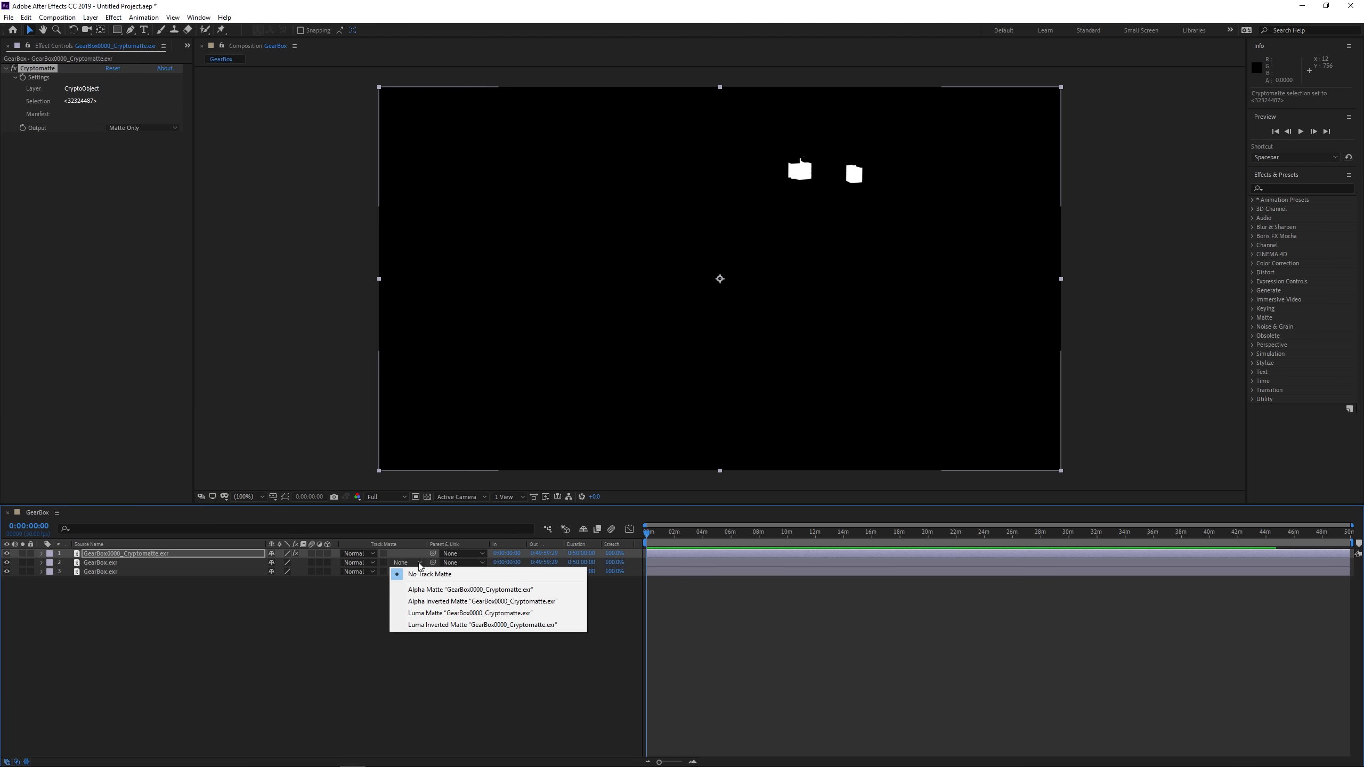
pyautogui.click(430, 614)
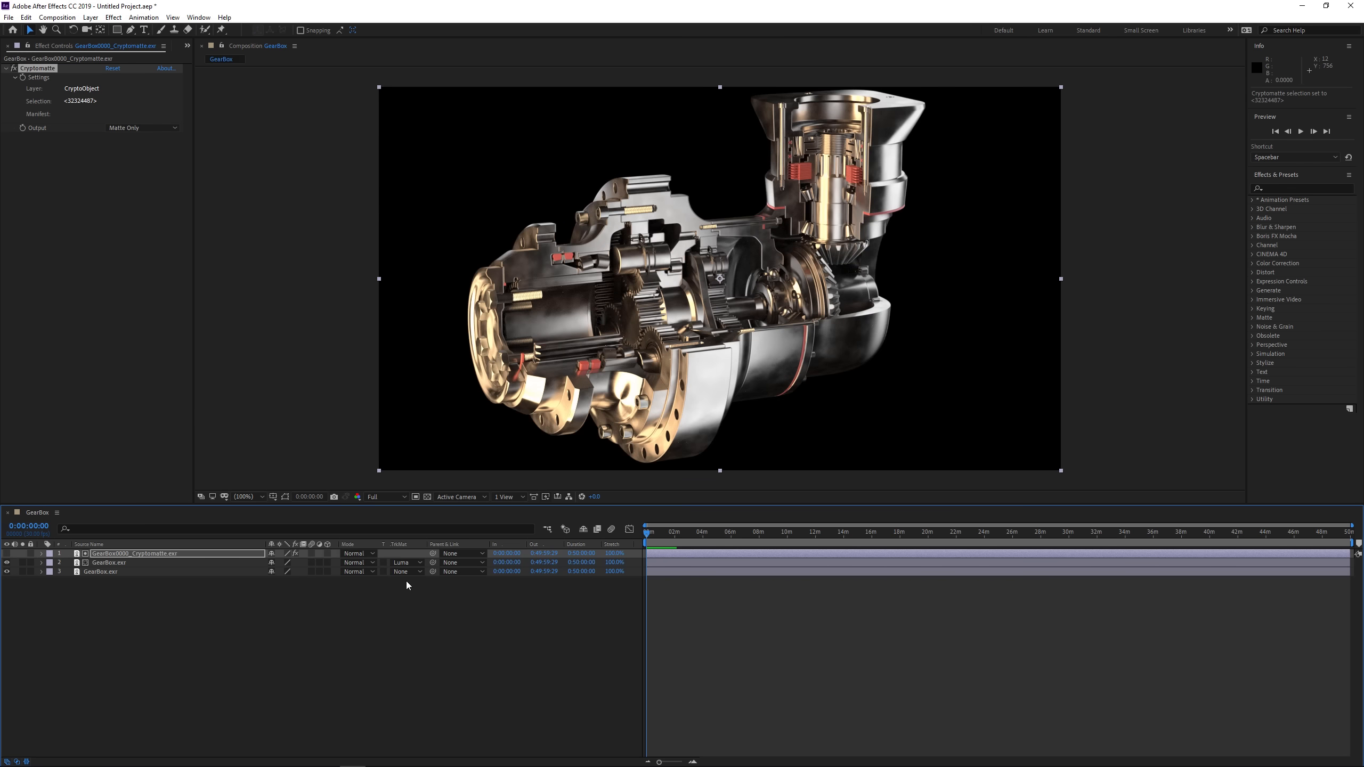
pyautogui.click(7, 573)
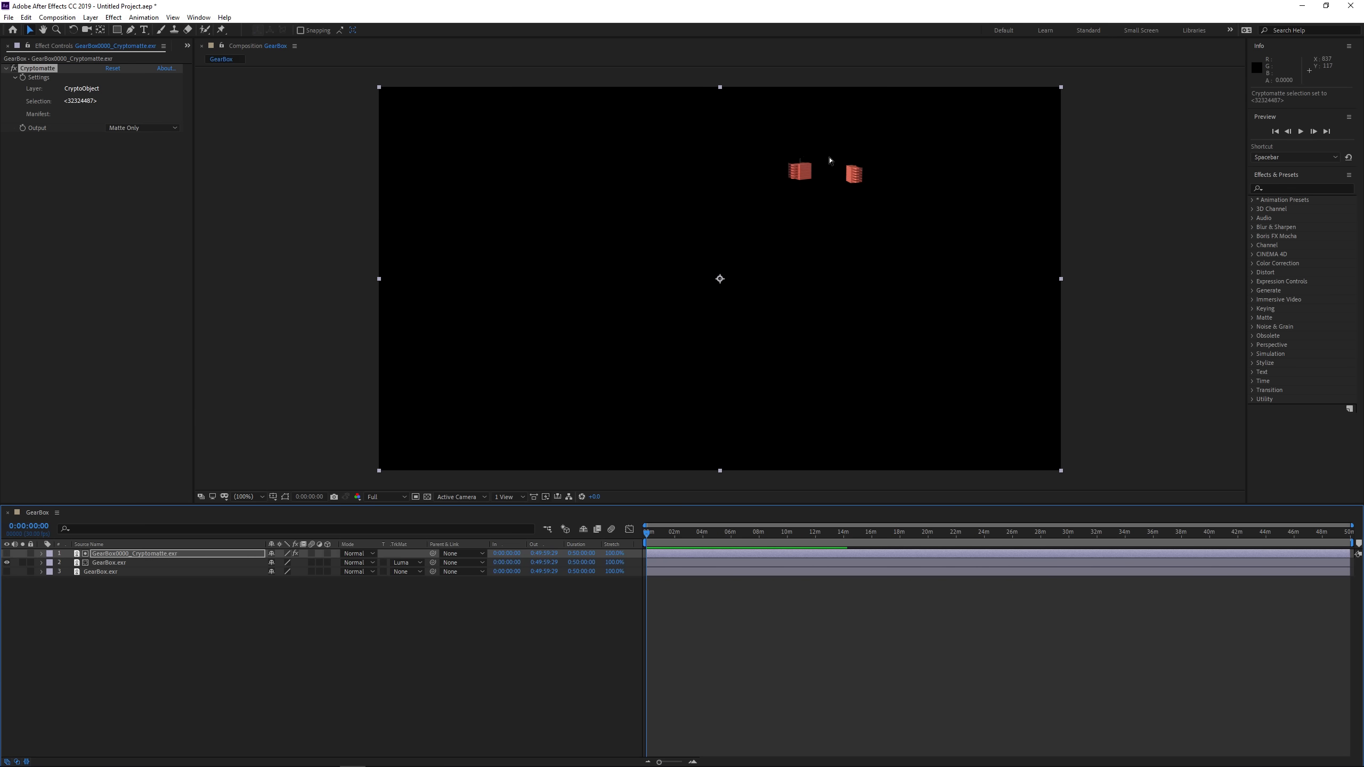
pyautogui.click(426, 497)
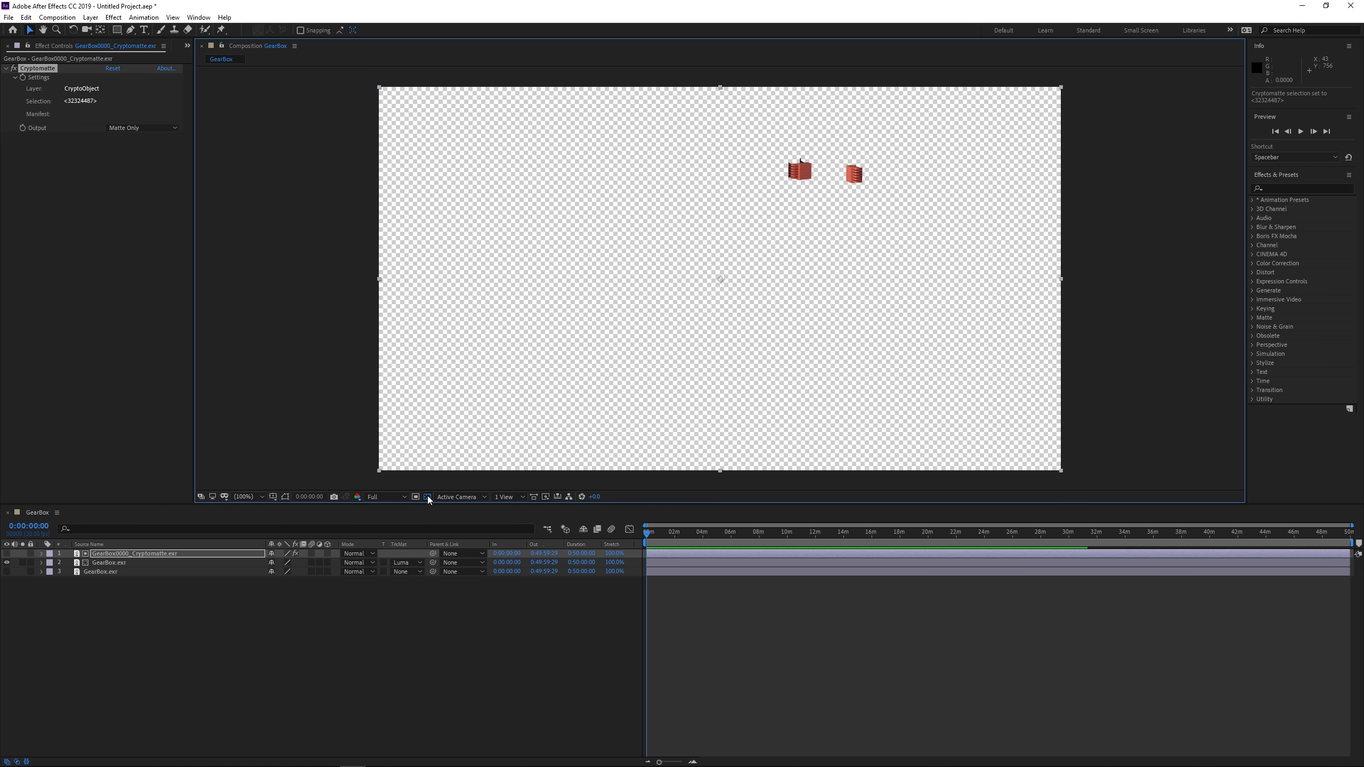
pyautogui.click(427, 497)
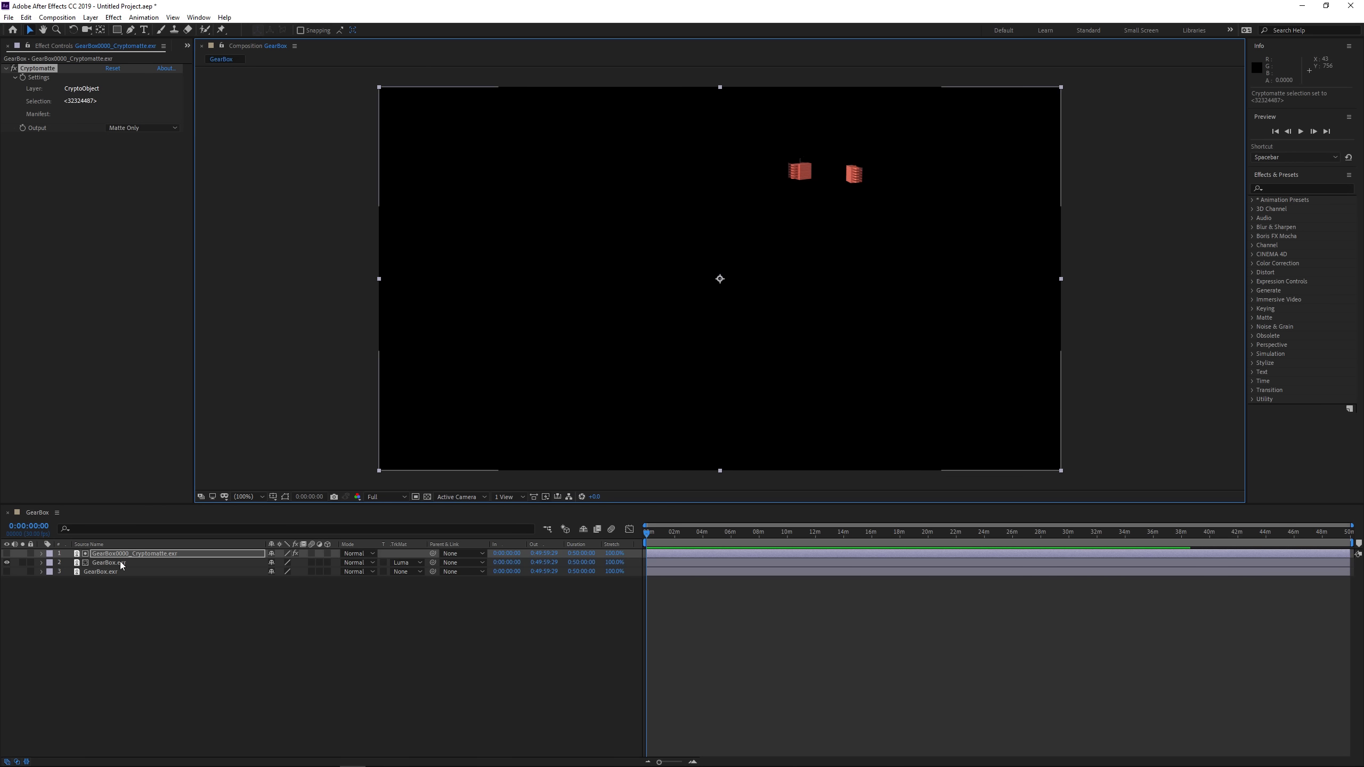
# Step: Apply CC Toner to the matted GearBox.exr layer, and set its midtones to turquoise 34EDDE
pyautogui.click(236, 564)
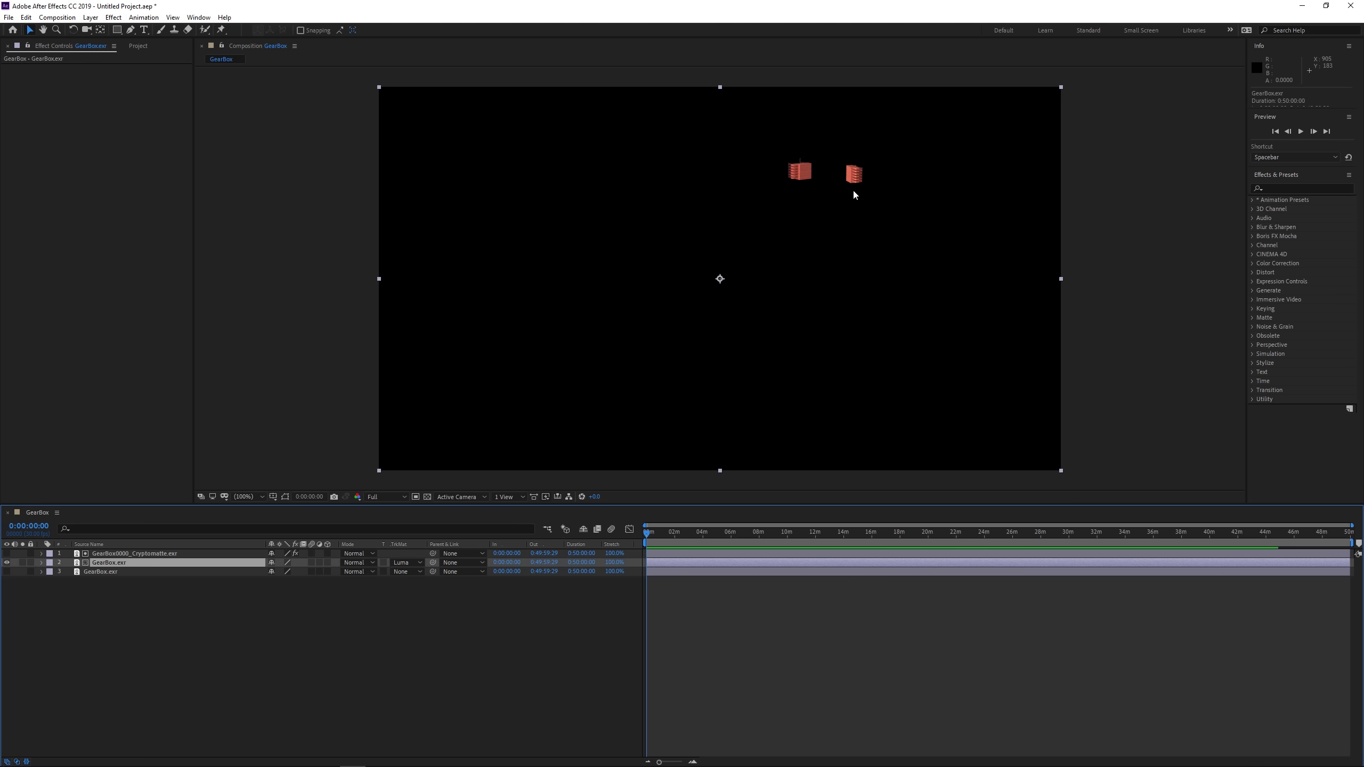
pyautogui.click(113, 18)
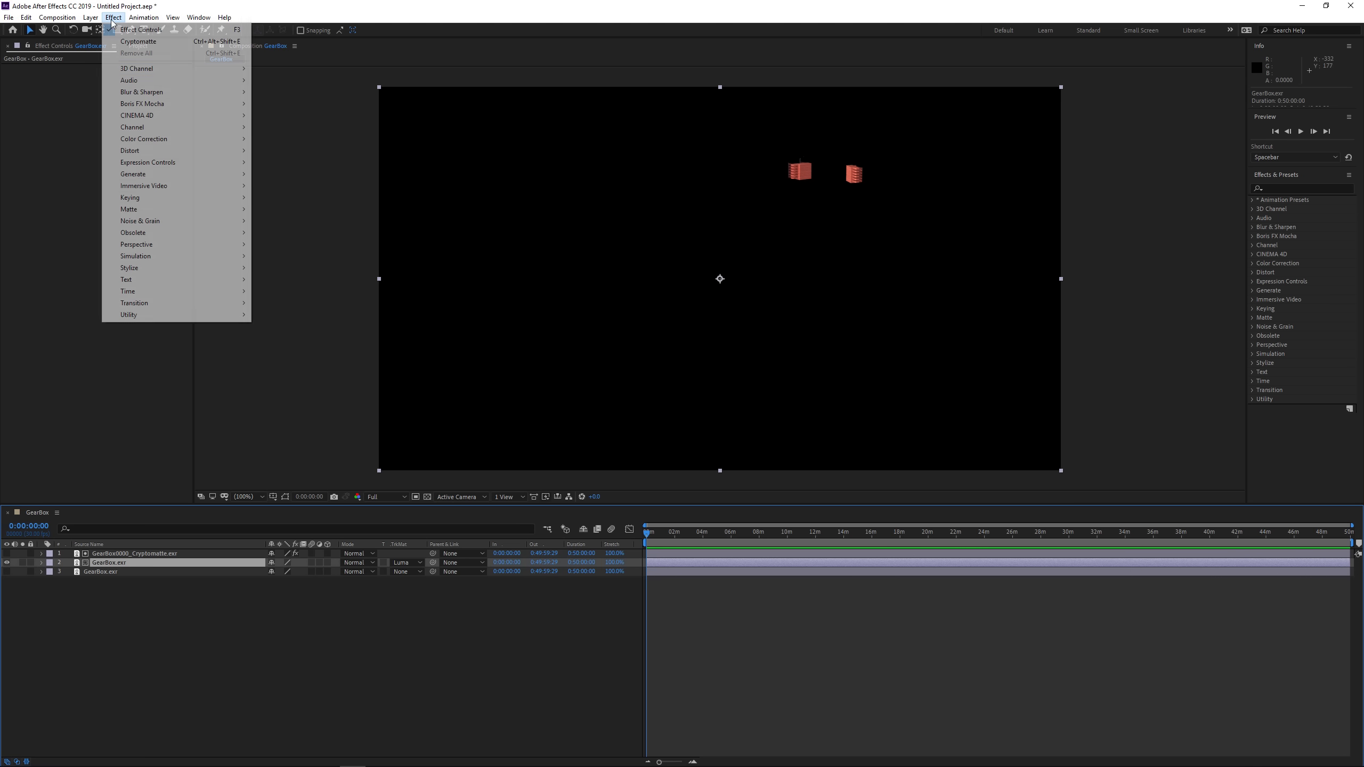
pyautogui.moveTo(226, 139)
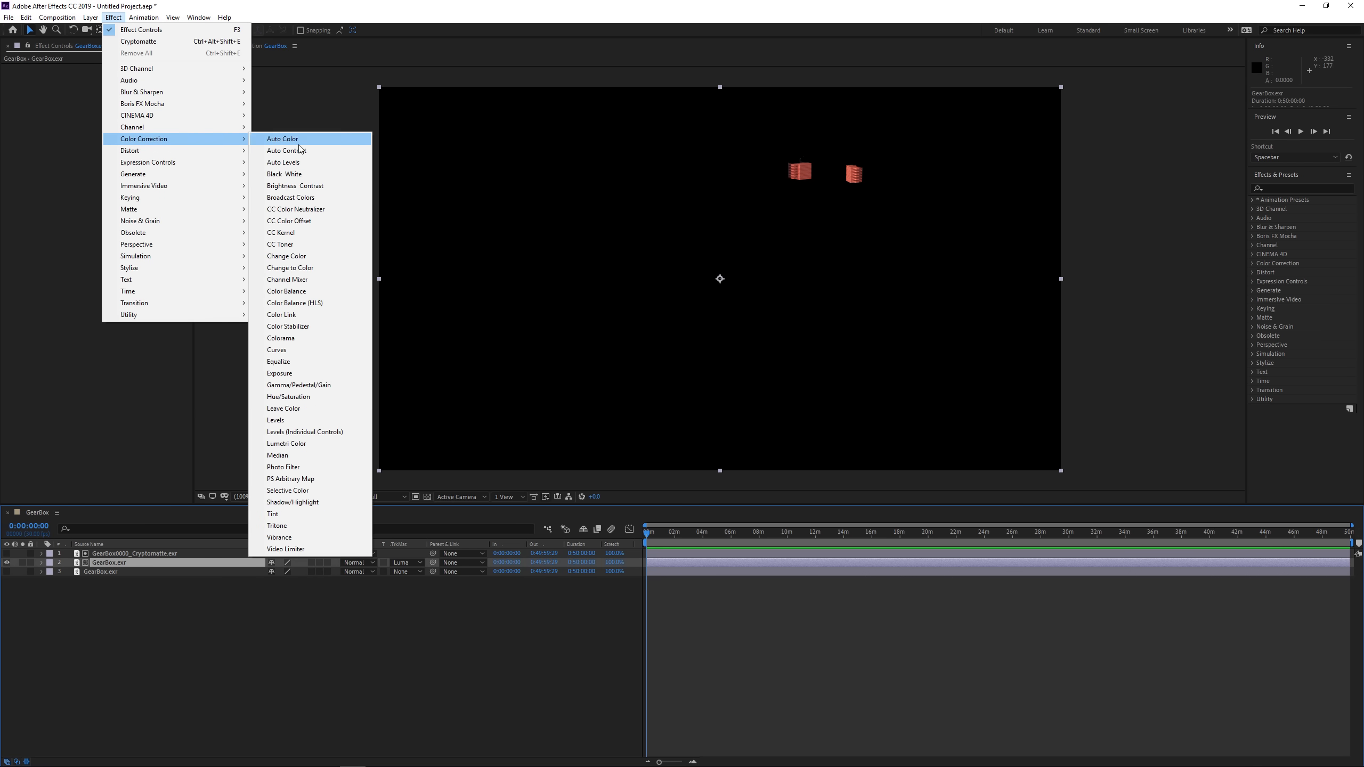
pyautogui.click(313, 245)
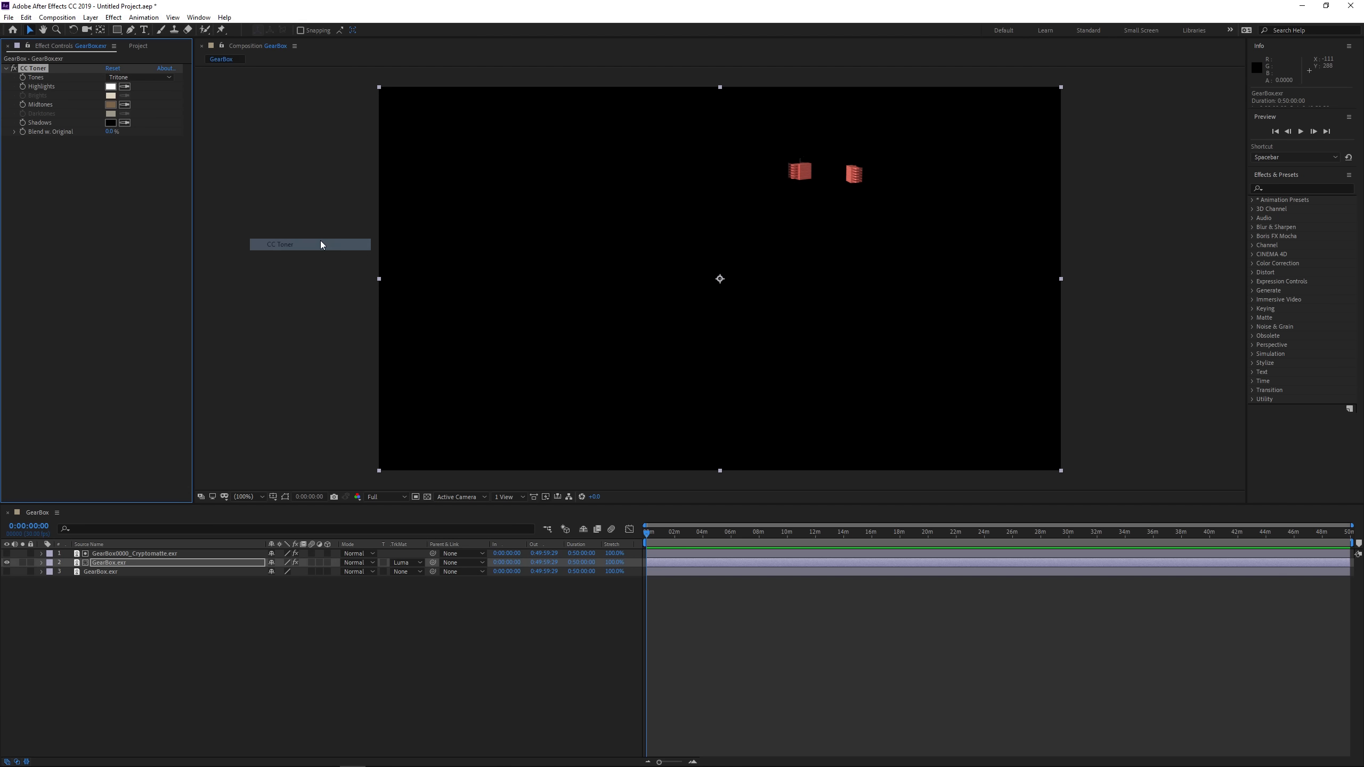
pyautogui.click(111, 104)
pyautogui.moveTo(391, 335)
pyautogui.mouseDown()
pyautogui.moveTo(391, 396)
pyautogui.moveTo(393, 348)
pyautogui.mouseUp()
pyautogui.moveTo(358, 281); pyautogui.dragTo(343, 289)
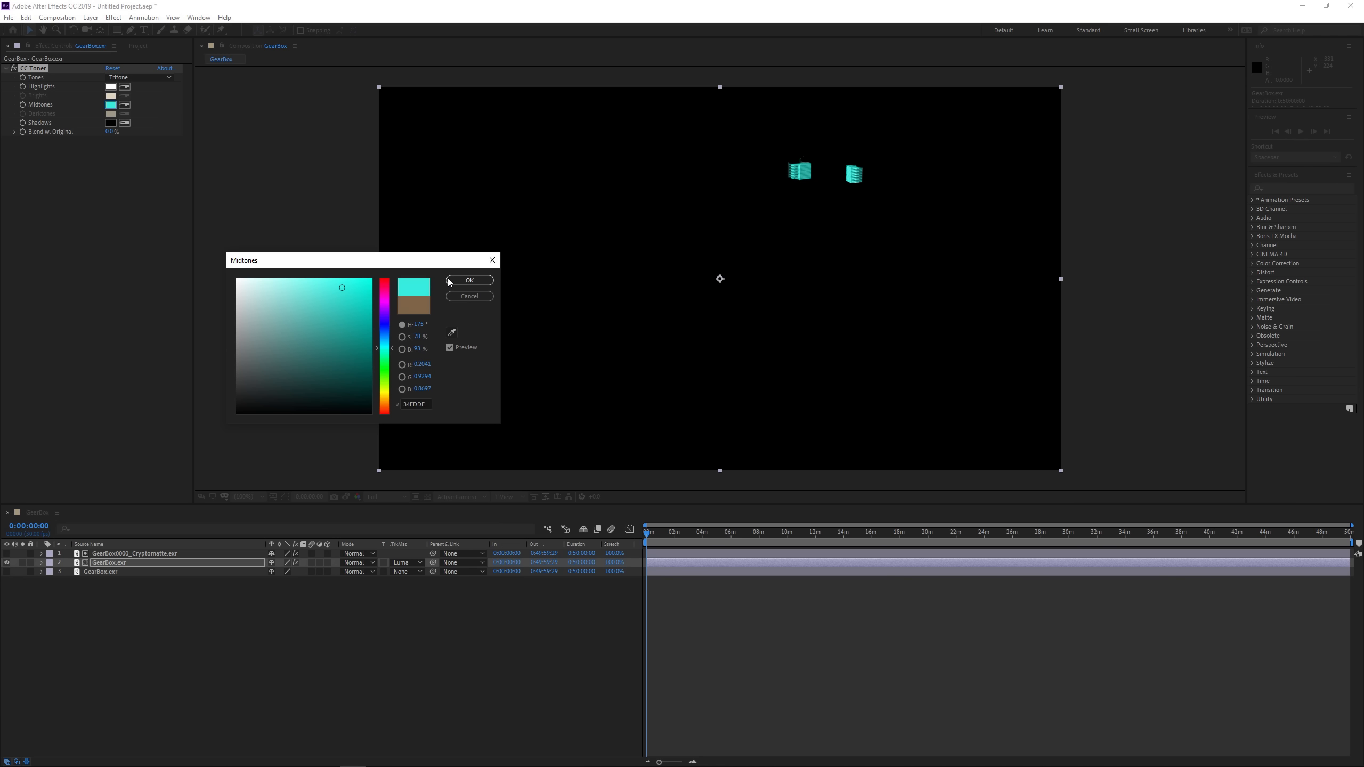
pyautogui.click(465, 280)
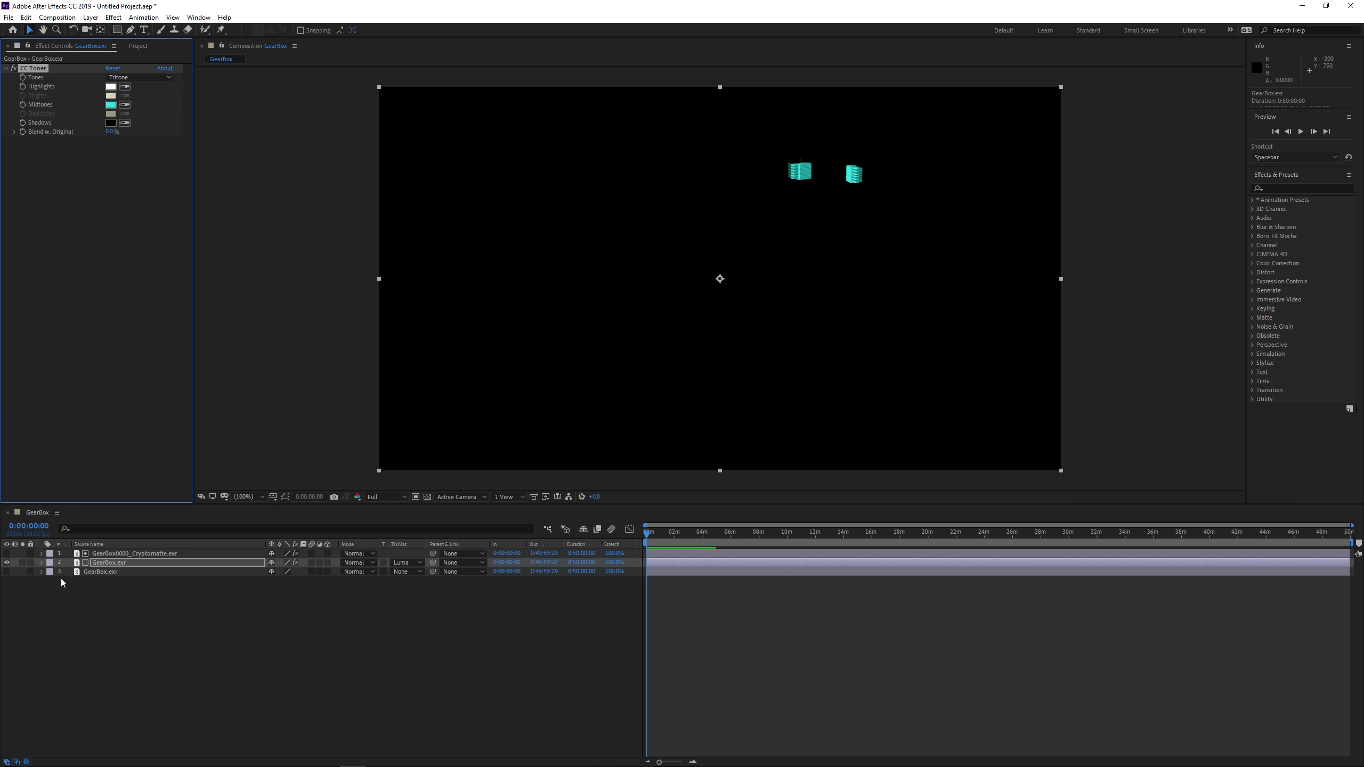
# Step: Show the lower GearBox.exr layer again, and toggle the toned layer's visibility to compare the part colours
pyautogui.click(6, 571)
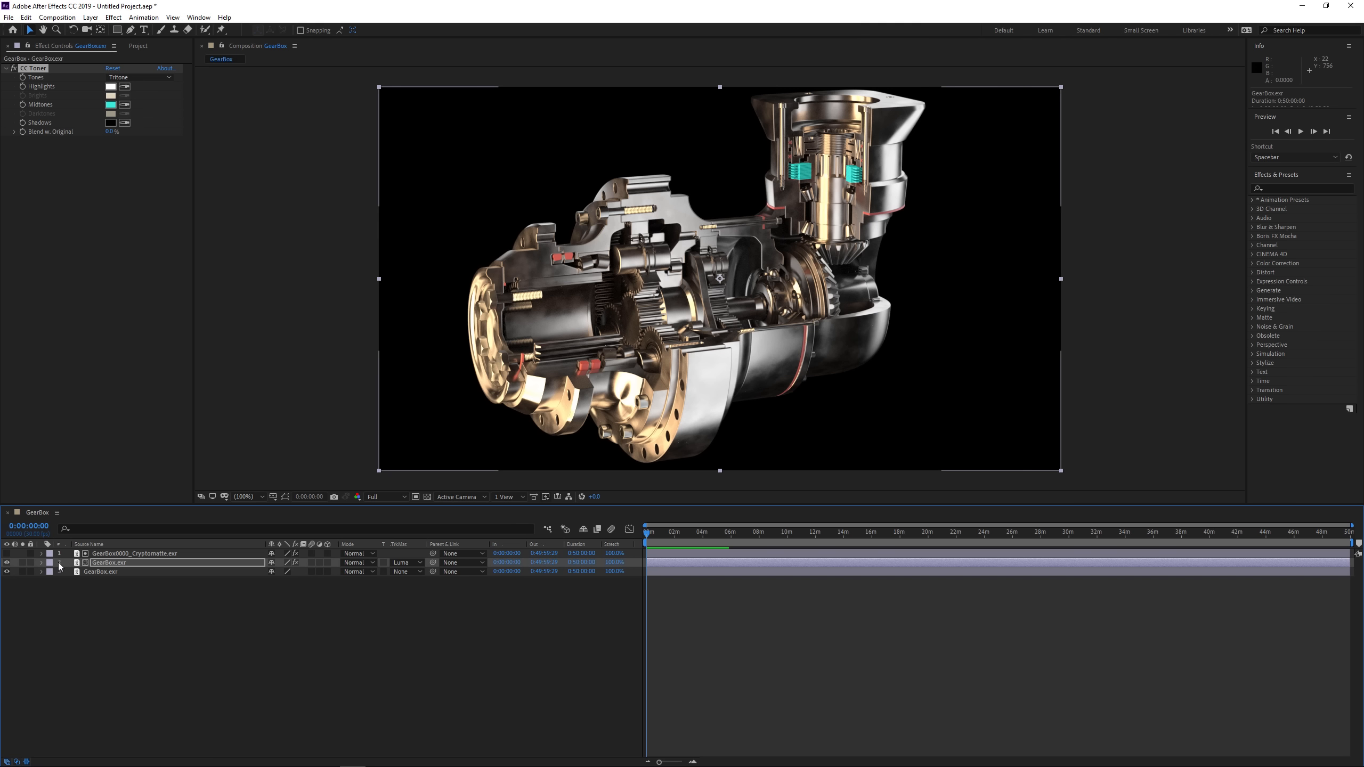
pyautogui.click(7, 562)
pyautogui.click(6, 562)
pyautogui.click(6, 563)
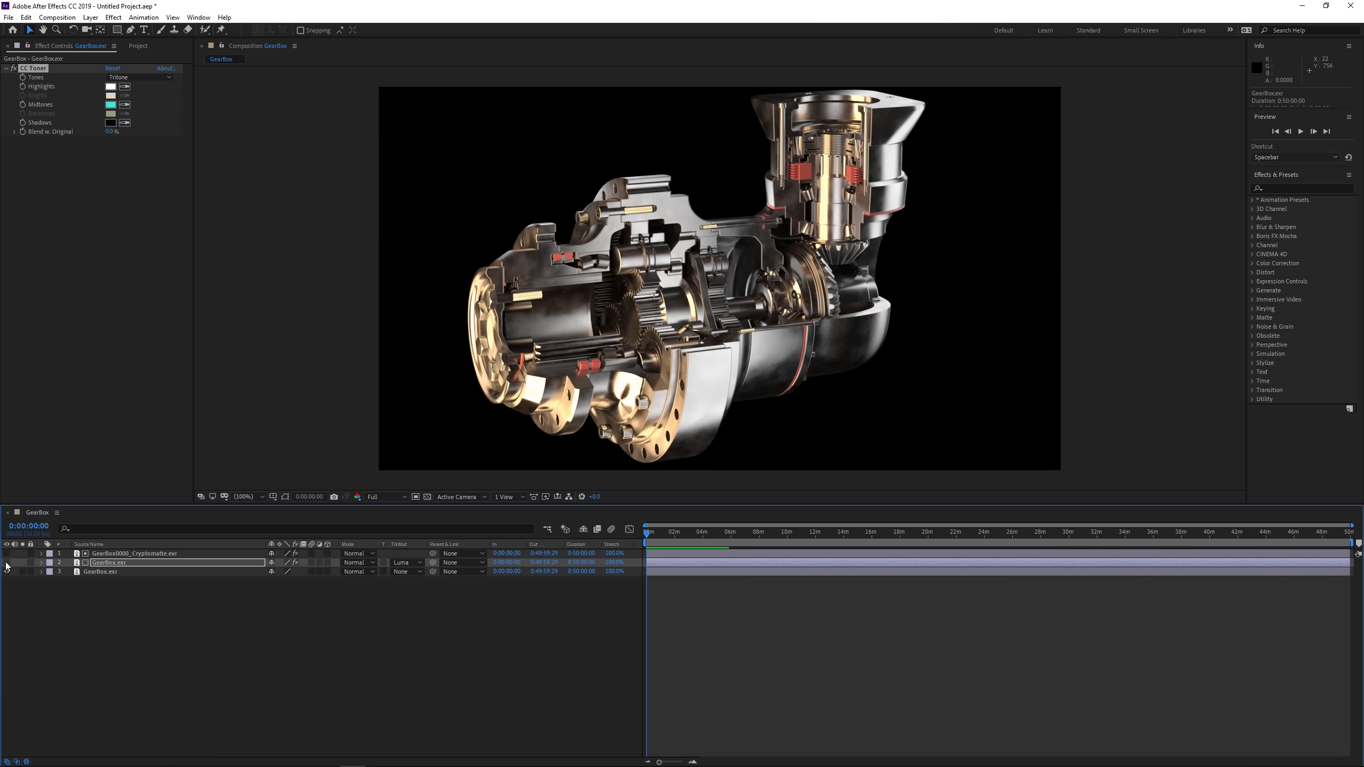
pyautogui.click(6, 563)
# Step: Show the GearBox0000_Cryptomatte.exr layer, and switch its Cryptomatte output to Colors
pyautogui.click(7, 554)
pyautogui.click(134, 554)
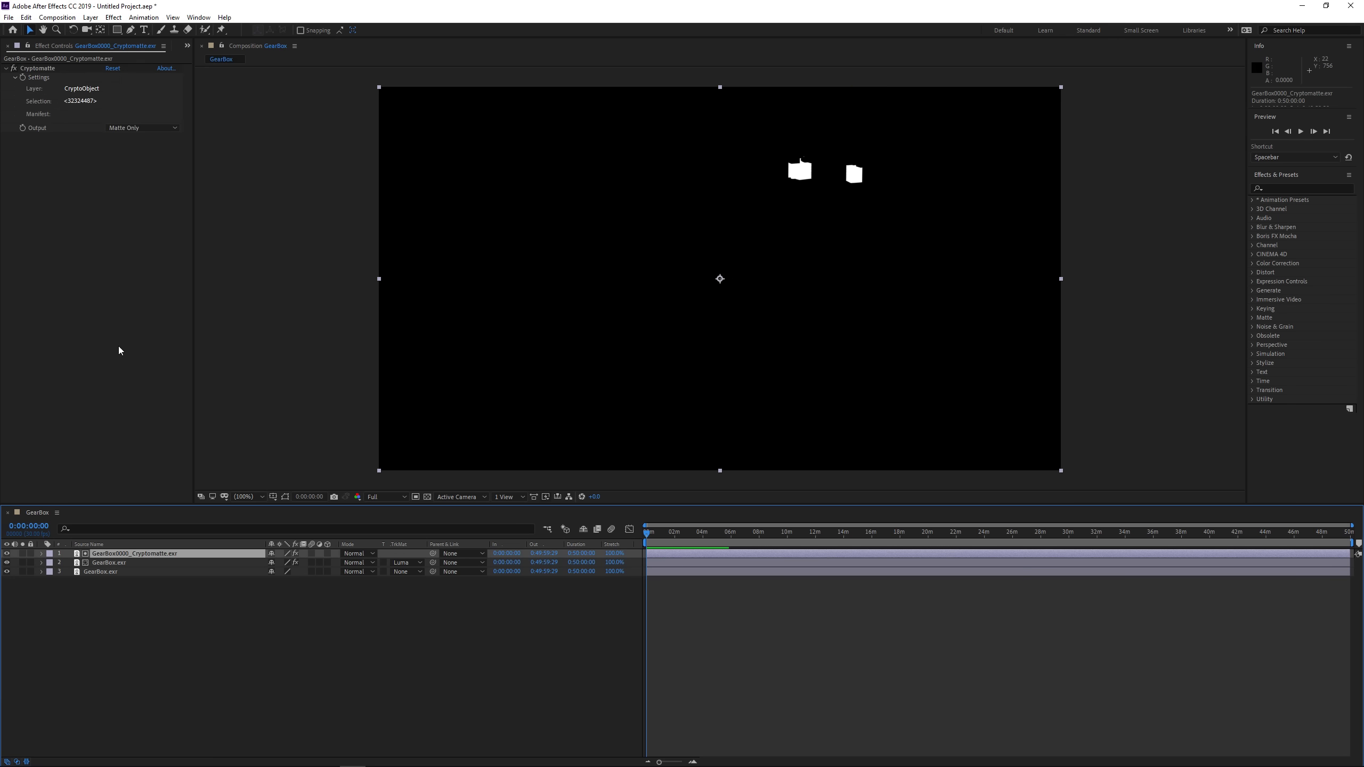
pyautogui.click(128, 127)
pyautogui.click(129, 139)
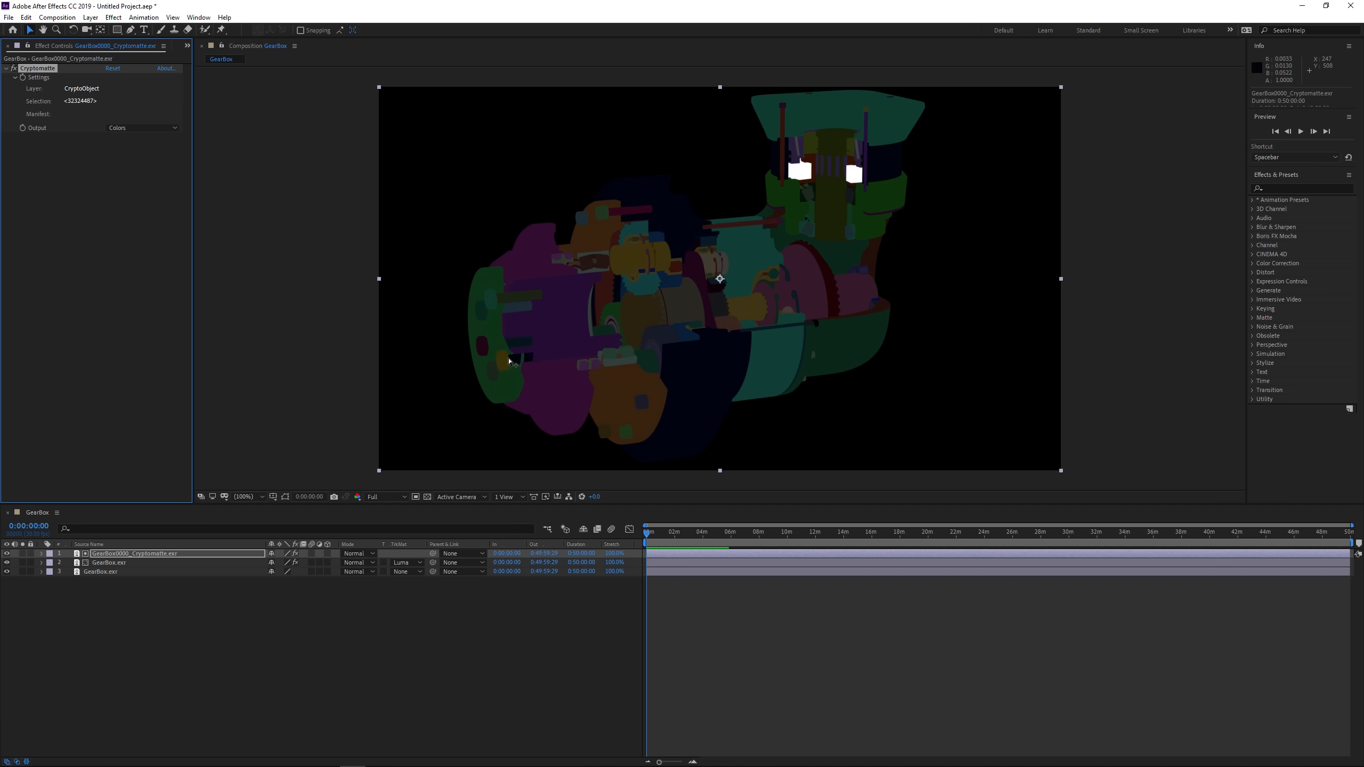
# Step: Add the round bolt on the end flange and the middle casing section to the matte selection, and deselect the rear casing section
pyautogui.keyDown('shift'); pyautogui.click(558, 411); pyautogui.keyUp('shift')
pyautogui.keyDown('shift'); pyautogui.click(794, 401); pyautogui.keyUp('shift')
pyautogui.keyDown('shift'); pyautogui.click(855, 351); pyautogui.keyUp('shift')
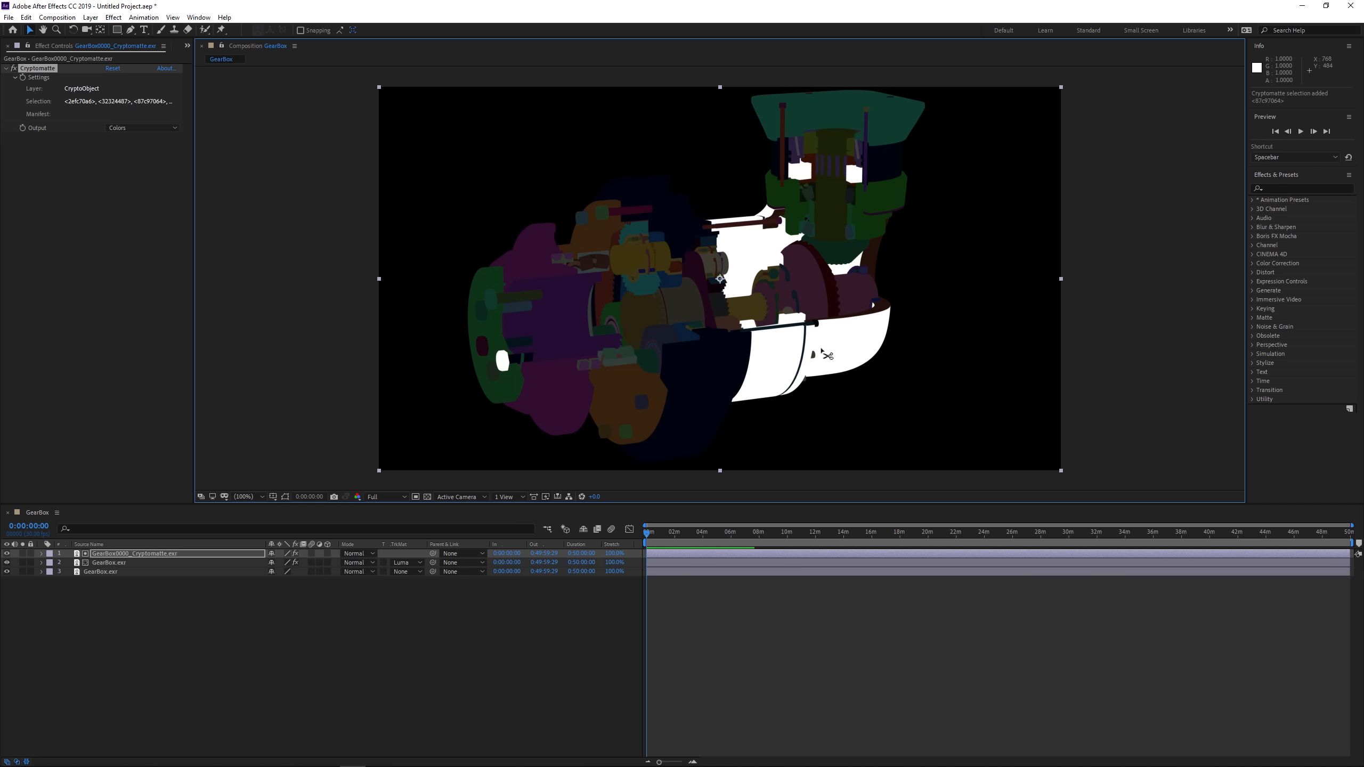
pyautogui.keyDown('ctrl'); pyautogui.click(855, 351); pyautogui.keyUp('ctrl')
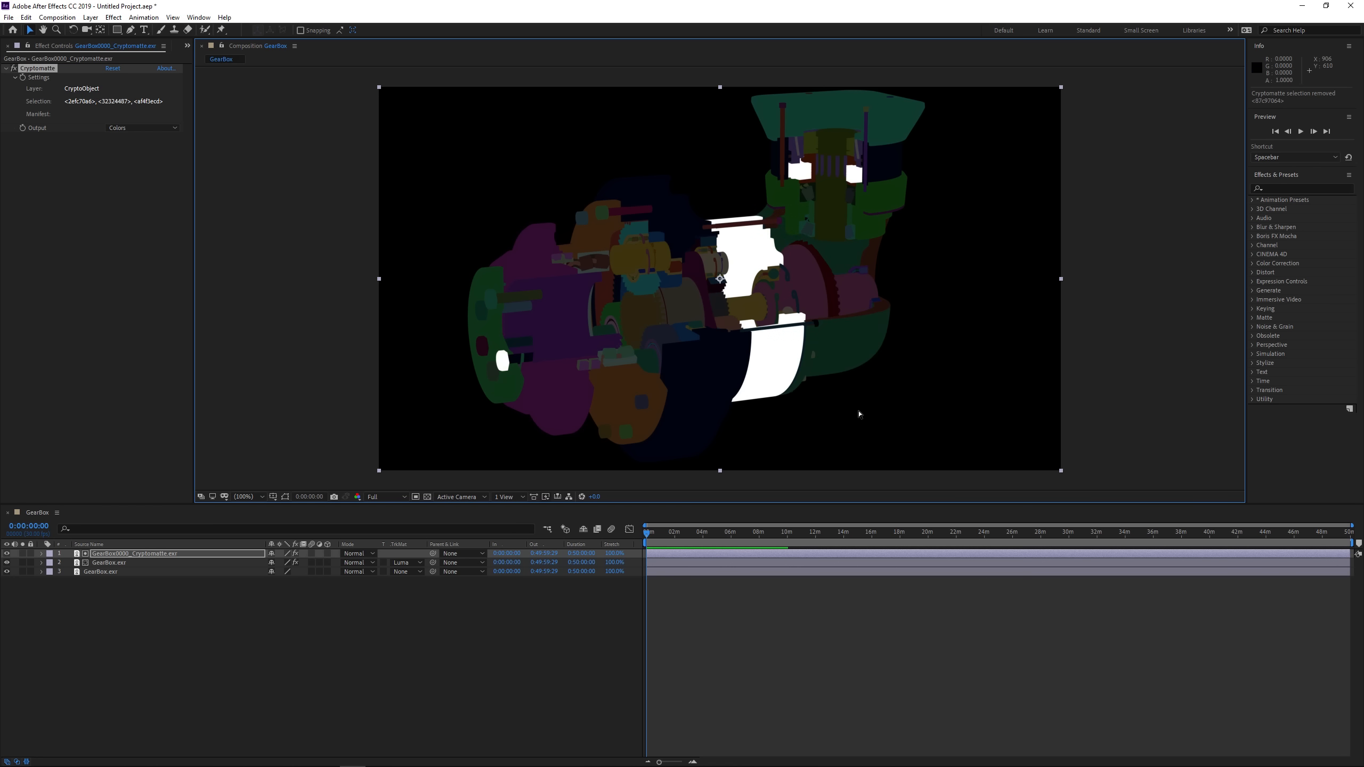
# Step: Set the Cryptomatte output back to Matte Only, and hide the matte layer
pyautogui.click(139, 128)
pyautogui.click(155, 157)
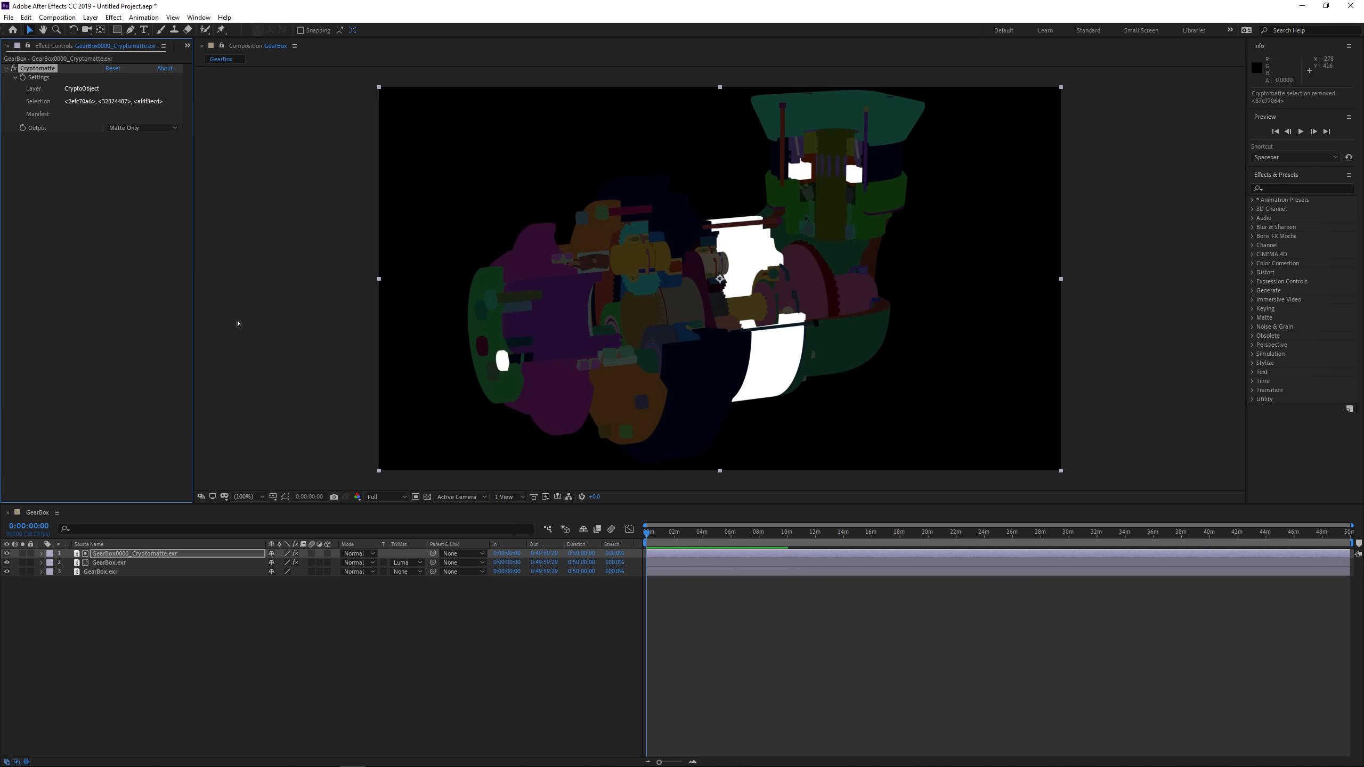
pyautogui.click(6, 553)
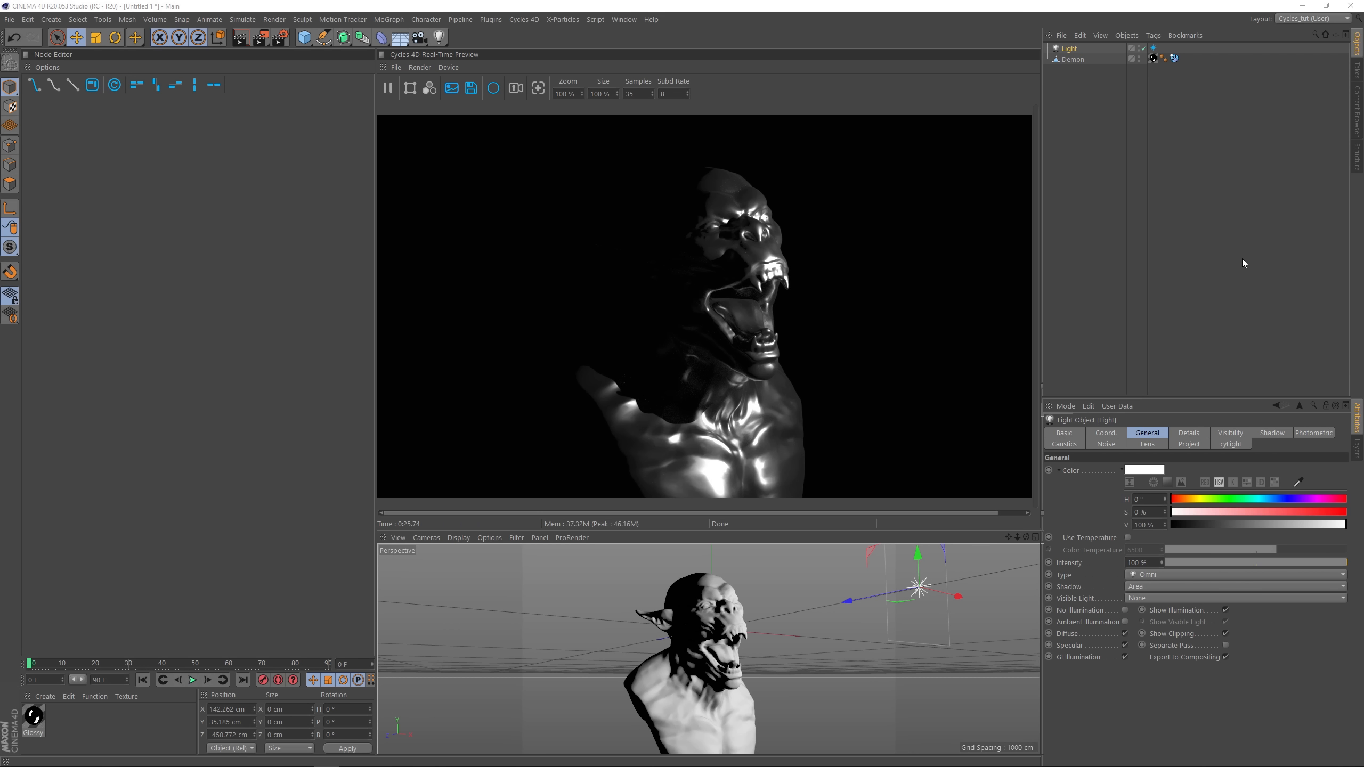
# Step: Set the Cycles 4D HDRI folder preference to the HDRIs folder on the Desktop, and close the preferences
pyautogui.click(27, 19)
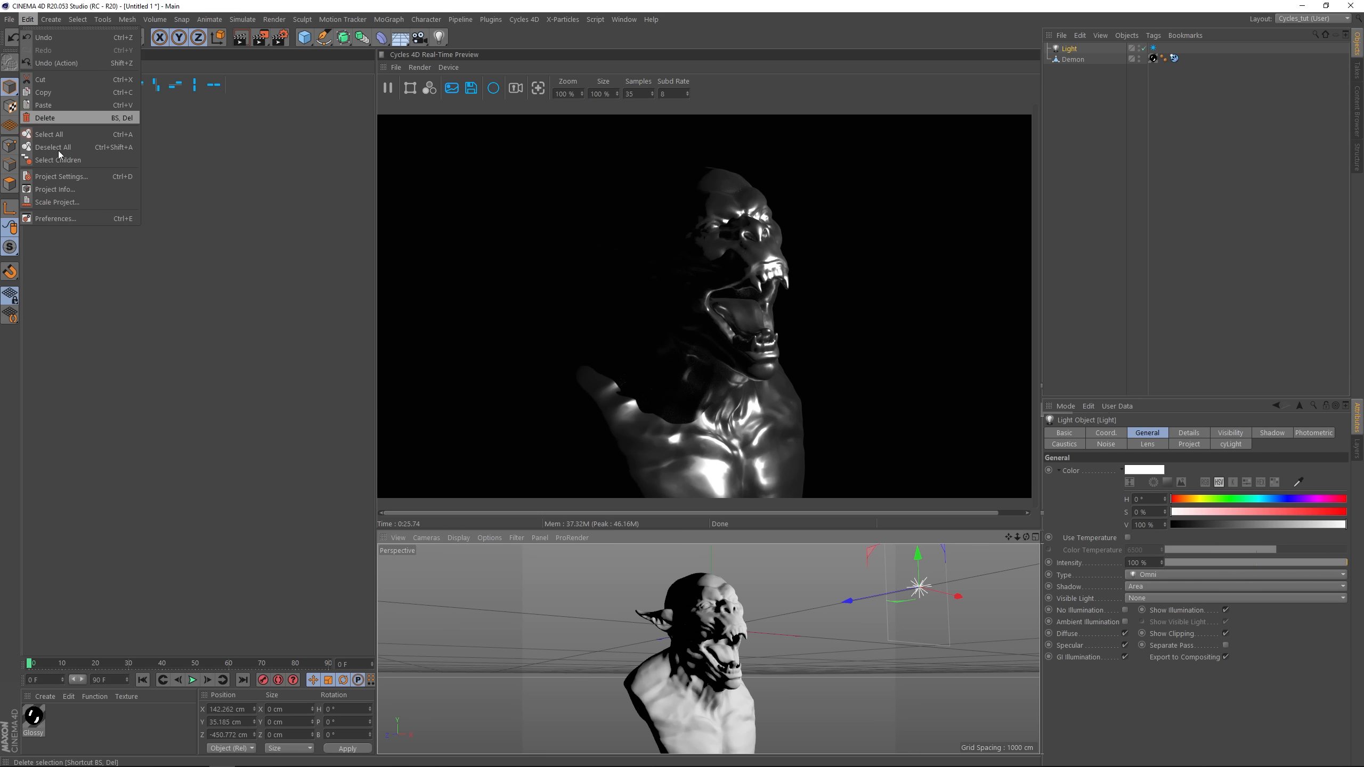
pyautogui.click(55, 218)
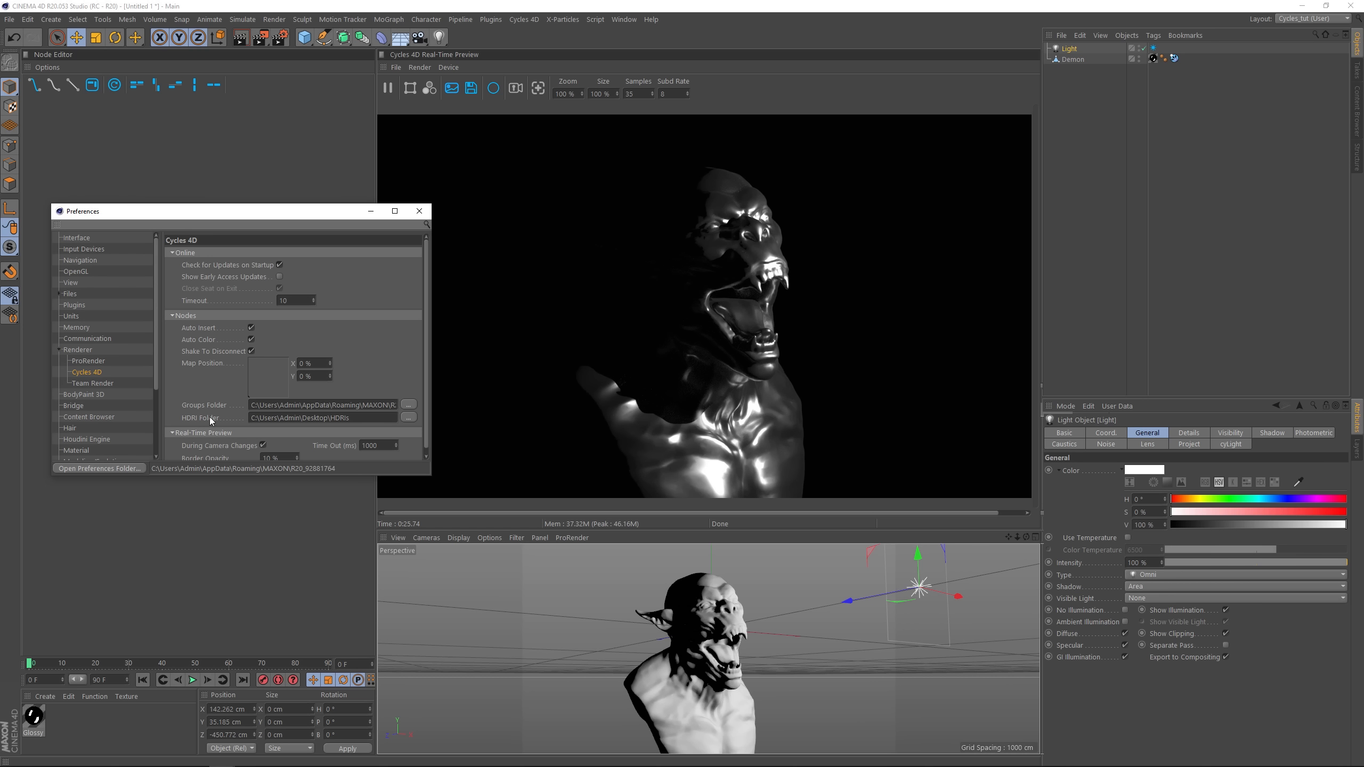
pyautogui.click(408, 418)
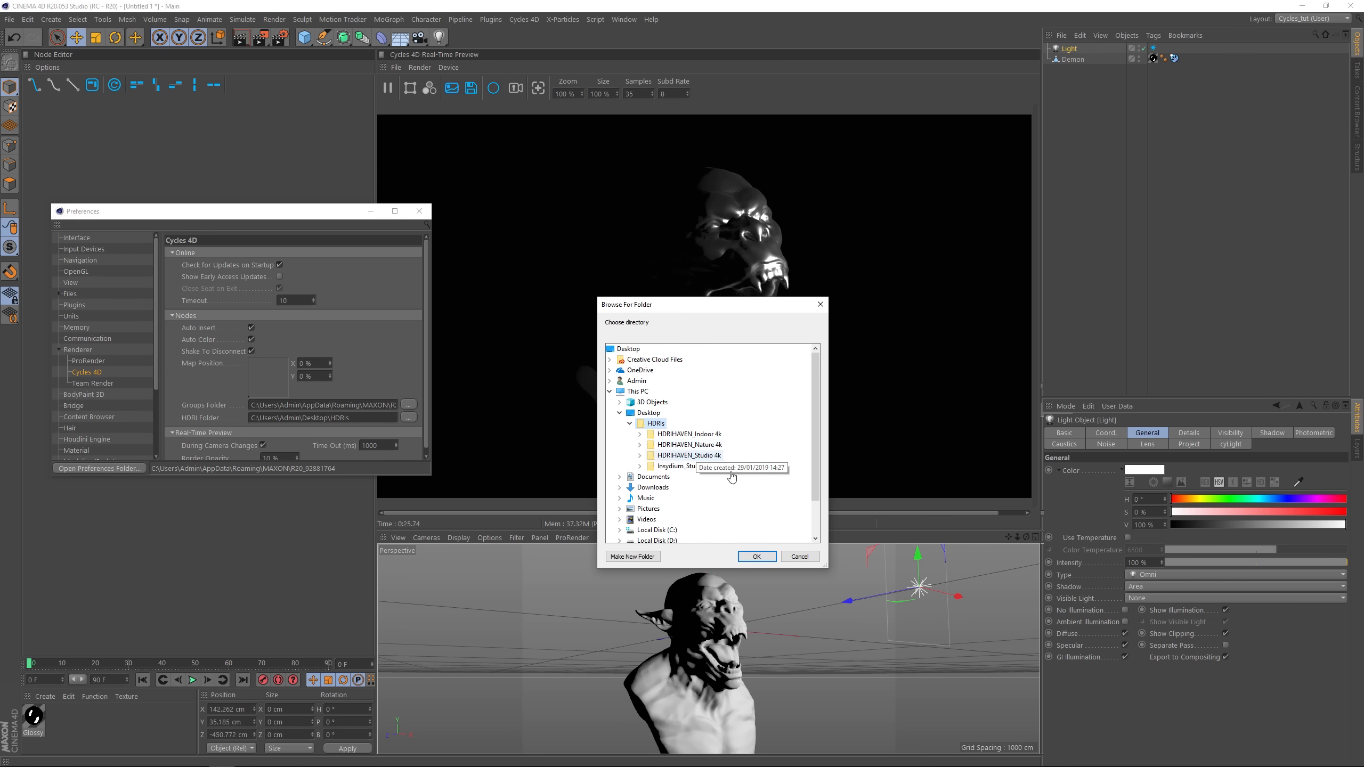
pyautogui.click(756, 556)
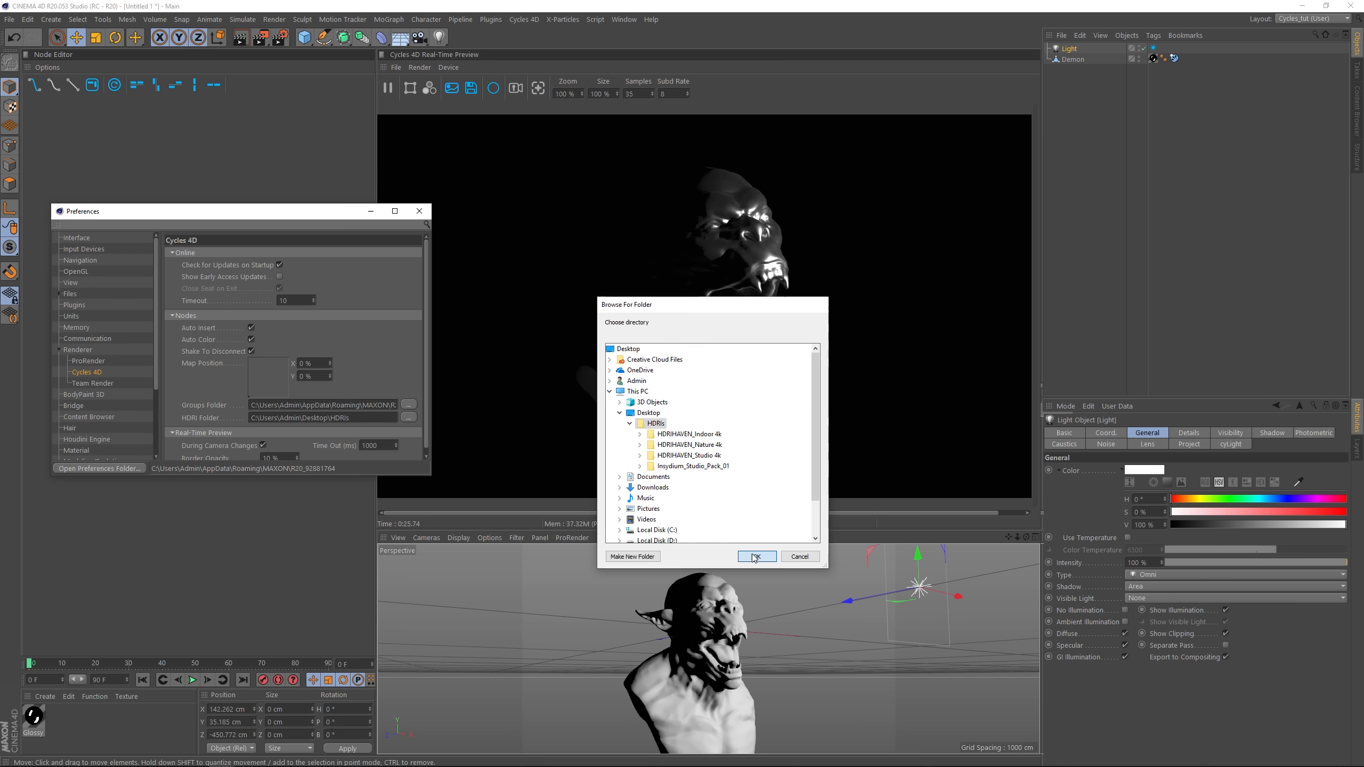
pyautogui.click(420, 219)
# Step: Add a Cycles 4D environment object to the scene, with an HDR image from the HDRIHAVEN_Indoor 4k folder behind the demon bust
pyautogui.click(523, 19)
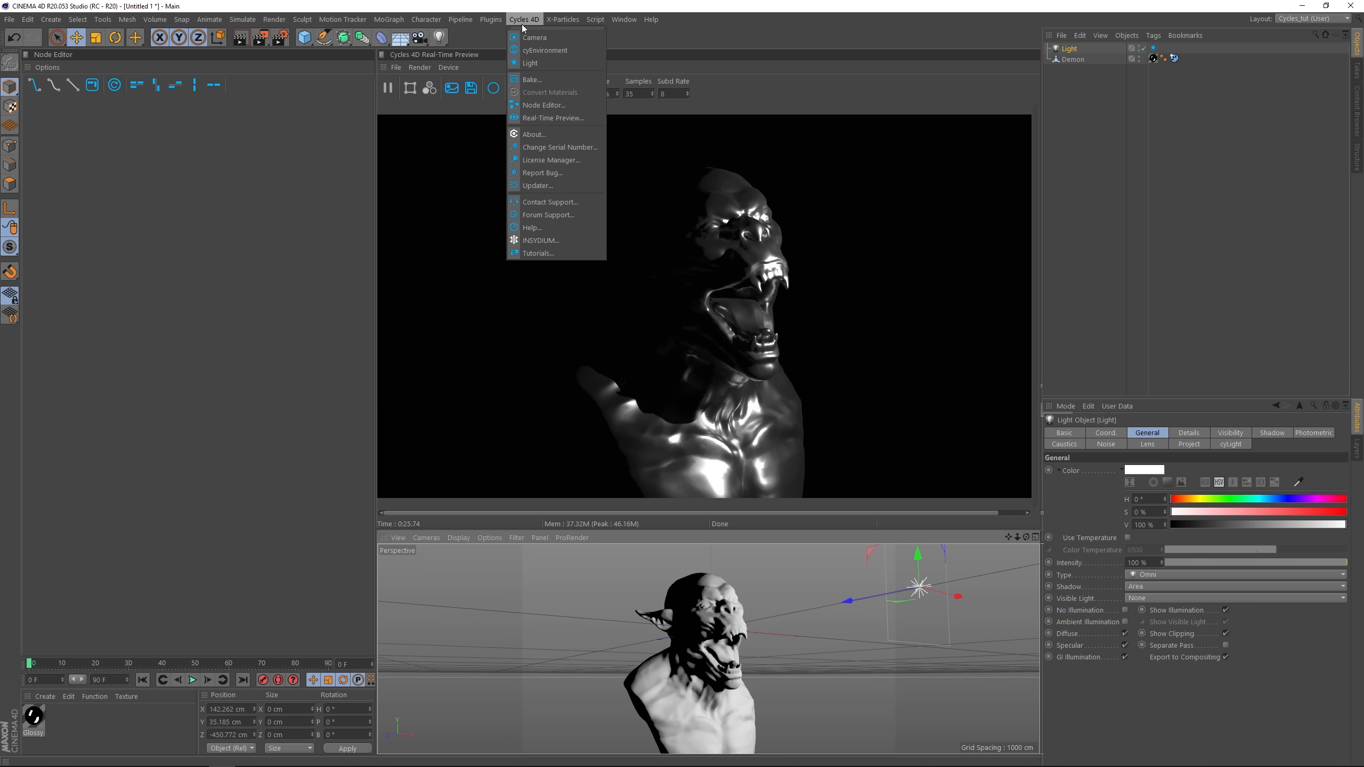
pyautogui.click(549, 49)
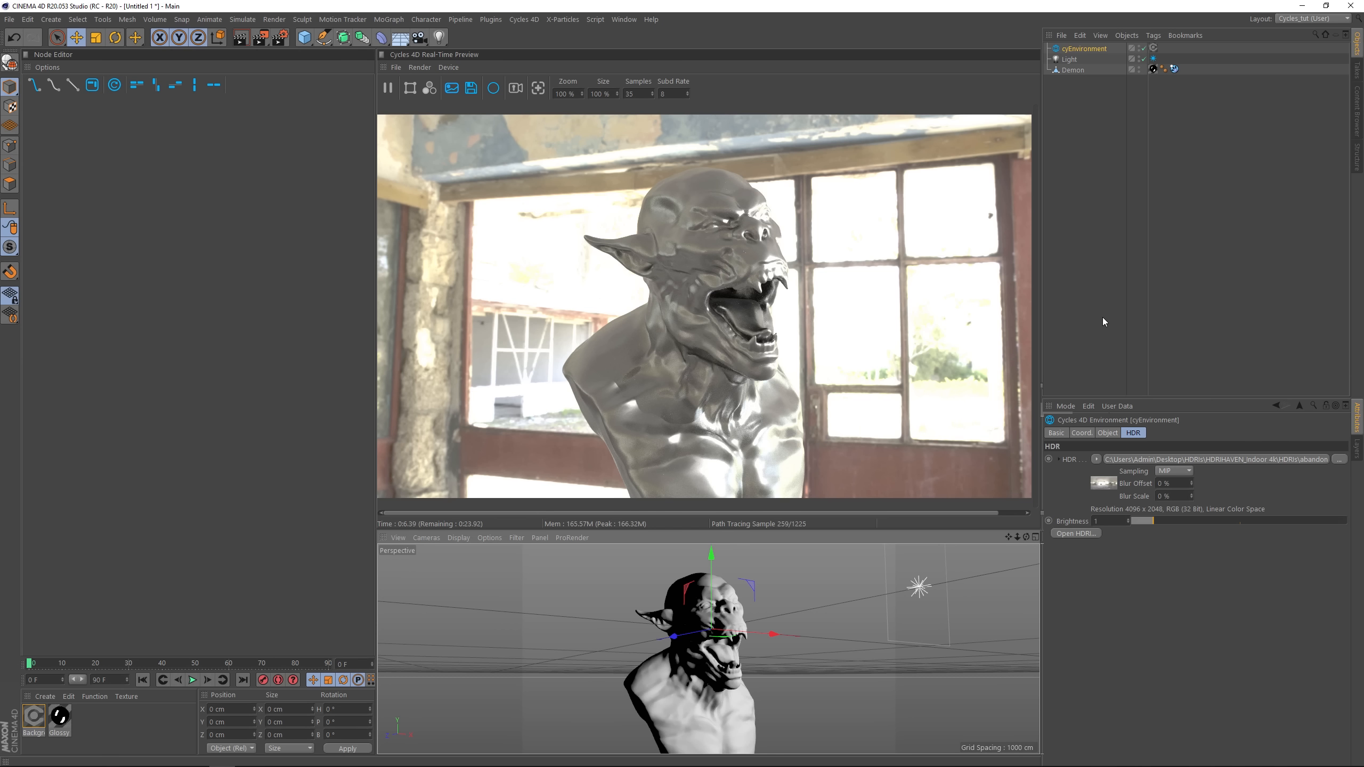
pyautogui.keyDown('alt'); pyautogui.moveTo(727, 684); pyautogui.dragTo(787, 704); pyautogui.keyUp('alt')
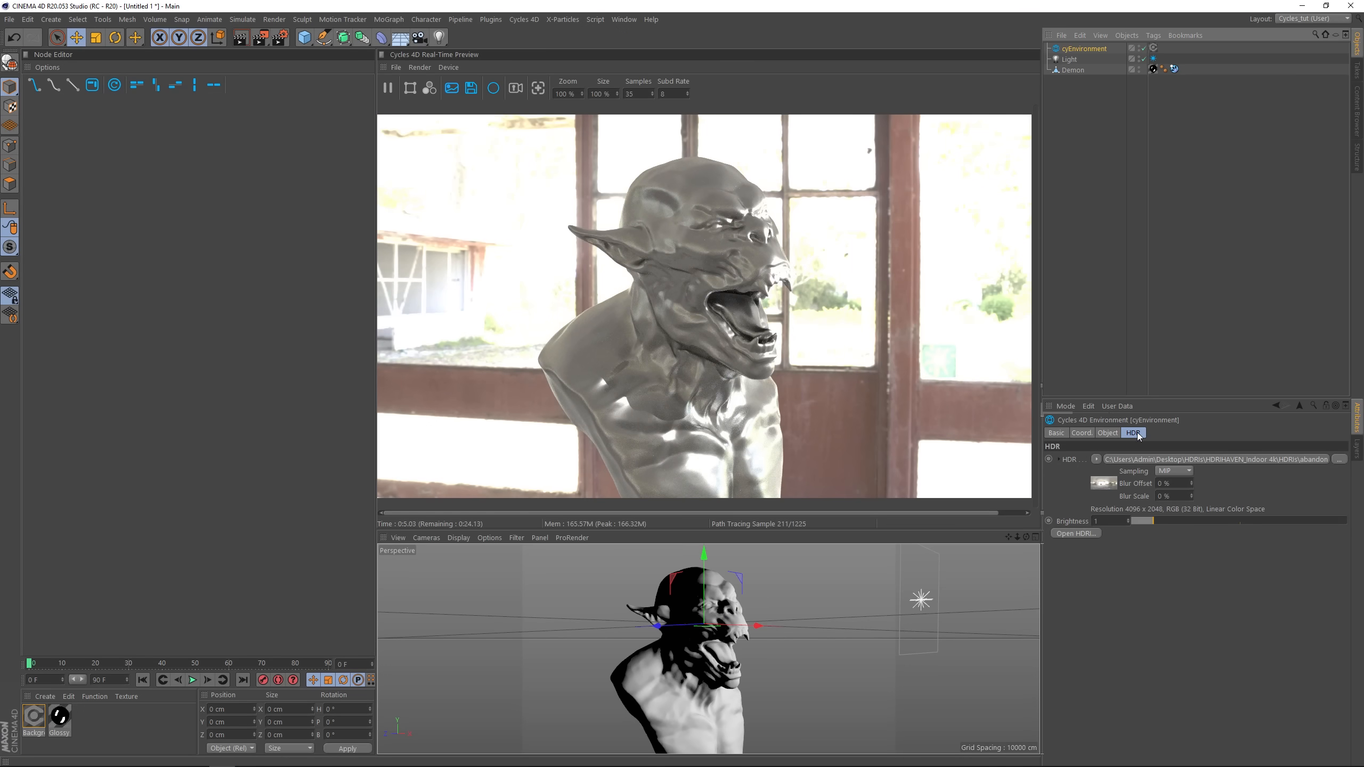
# Step: Open the Cycles 4D HDRI browser and try the first four images of Insydium_Studio_Pack_01 on the environment
pyautogui.click(1067, 535)
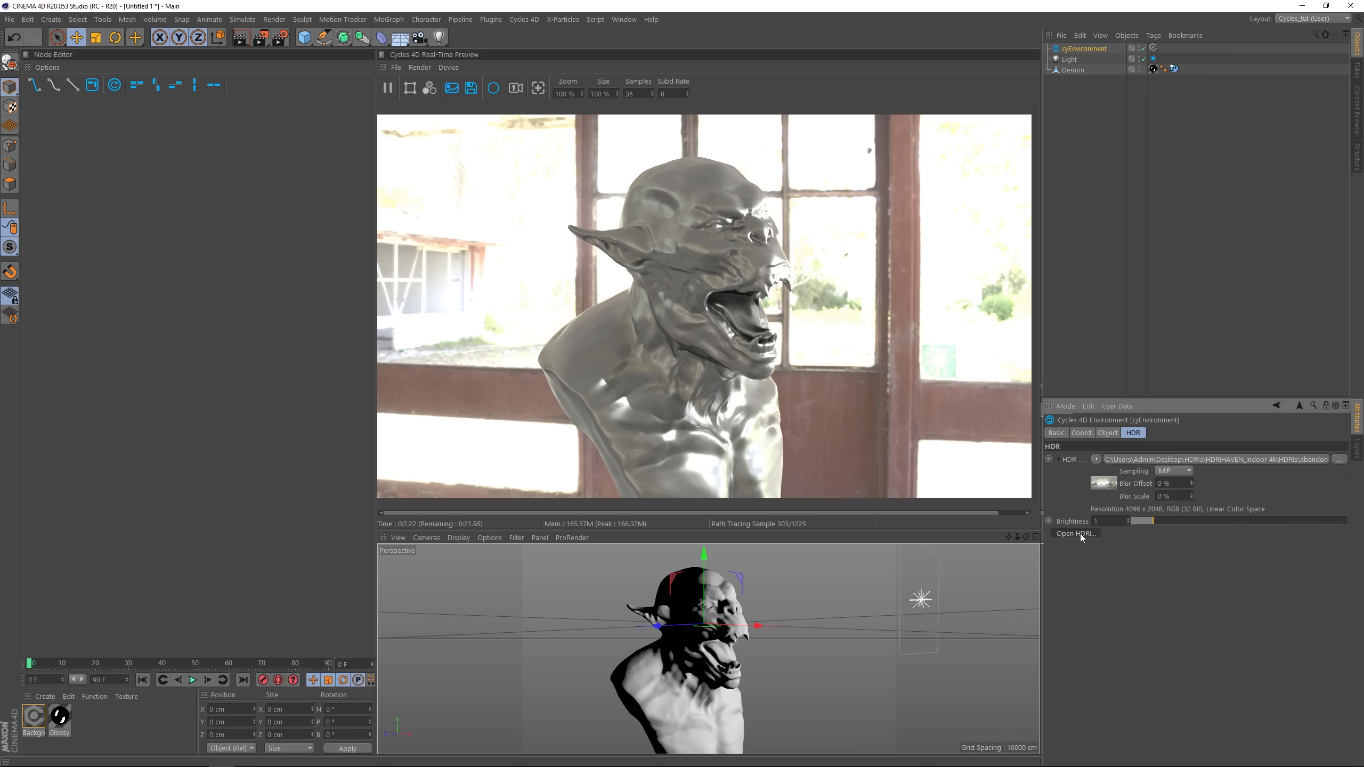
pyautogui.moveTo(1108, 465); pyautogui.dragTo(1065, 162)
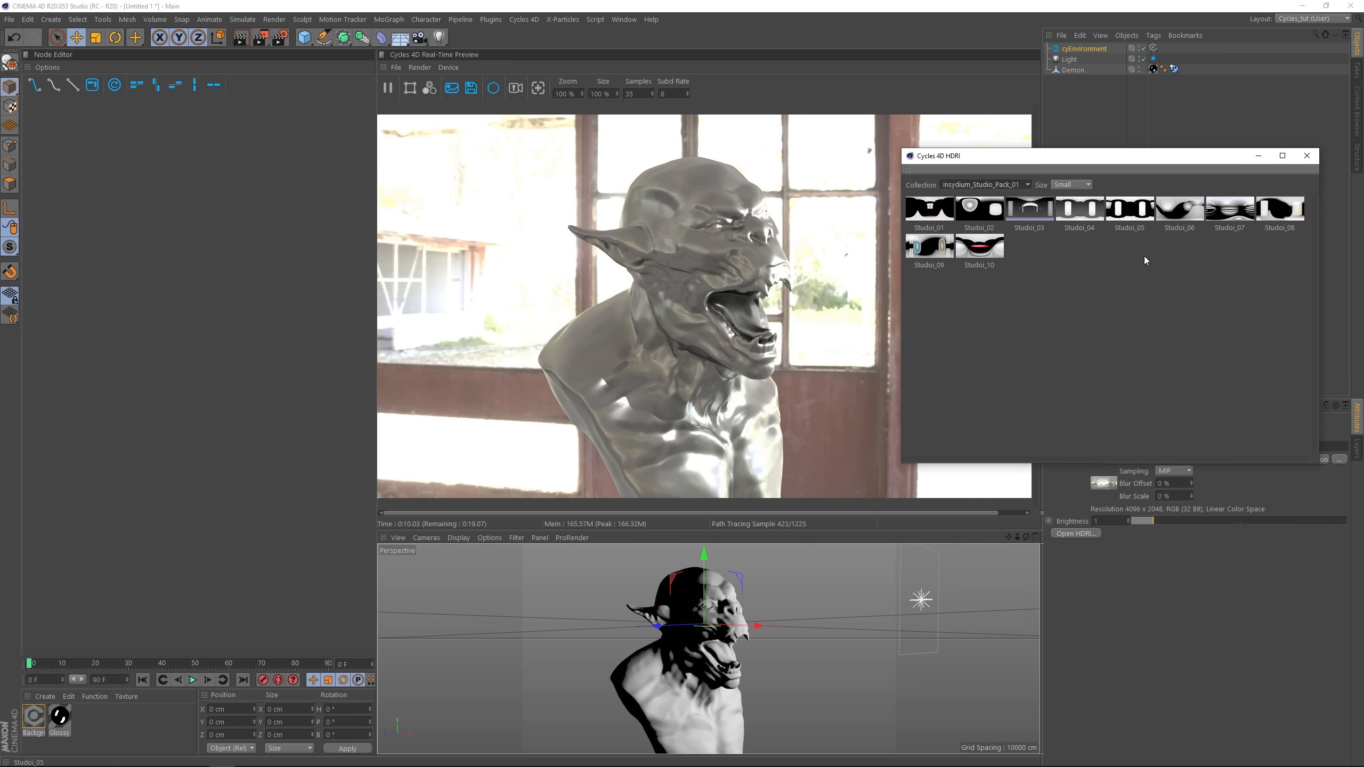
pyautogui.click(936, 213)
pyautogui.click(980, 215)
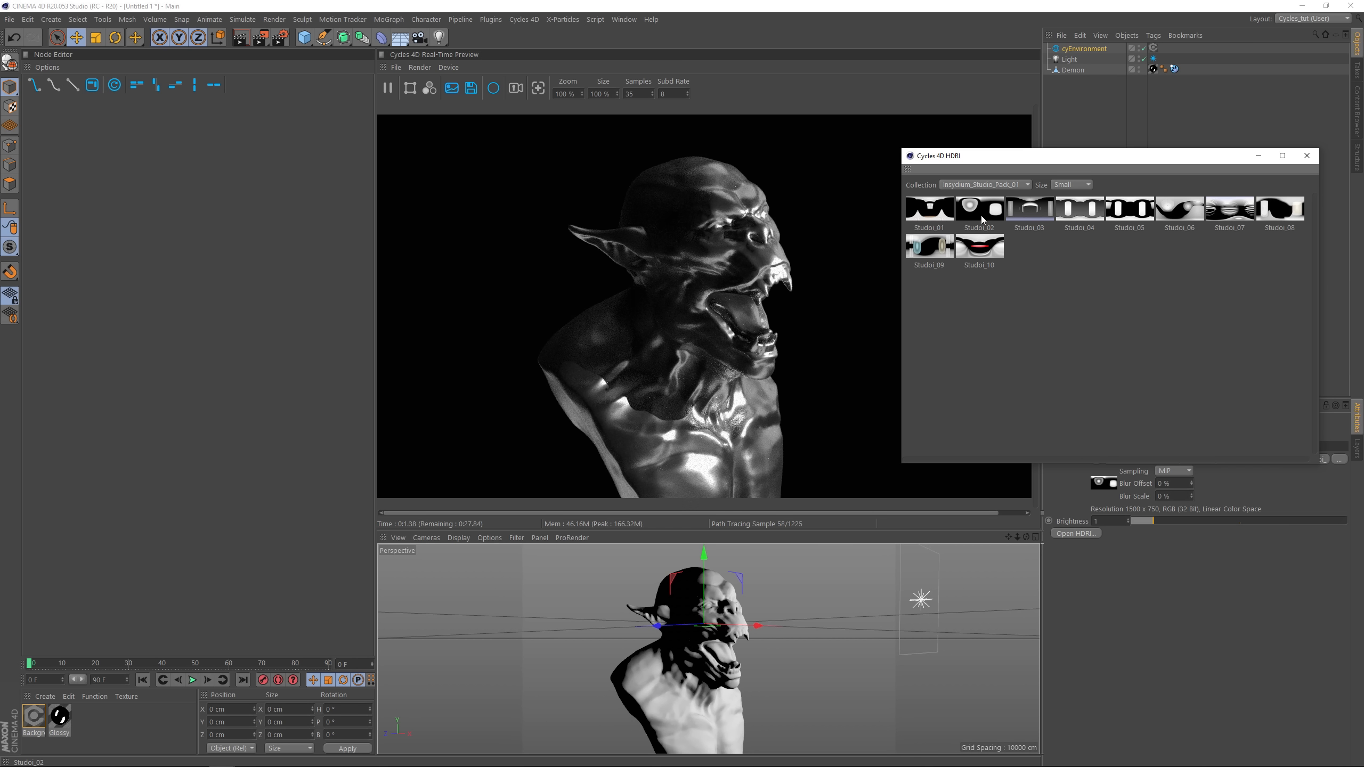
pyautogui.click(1013, 222)
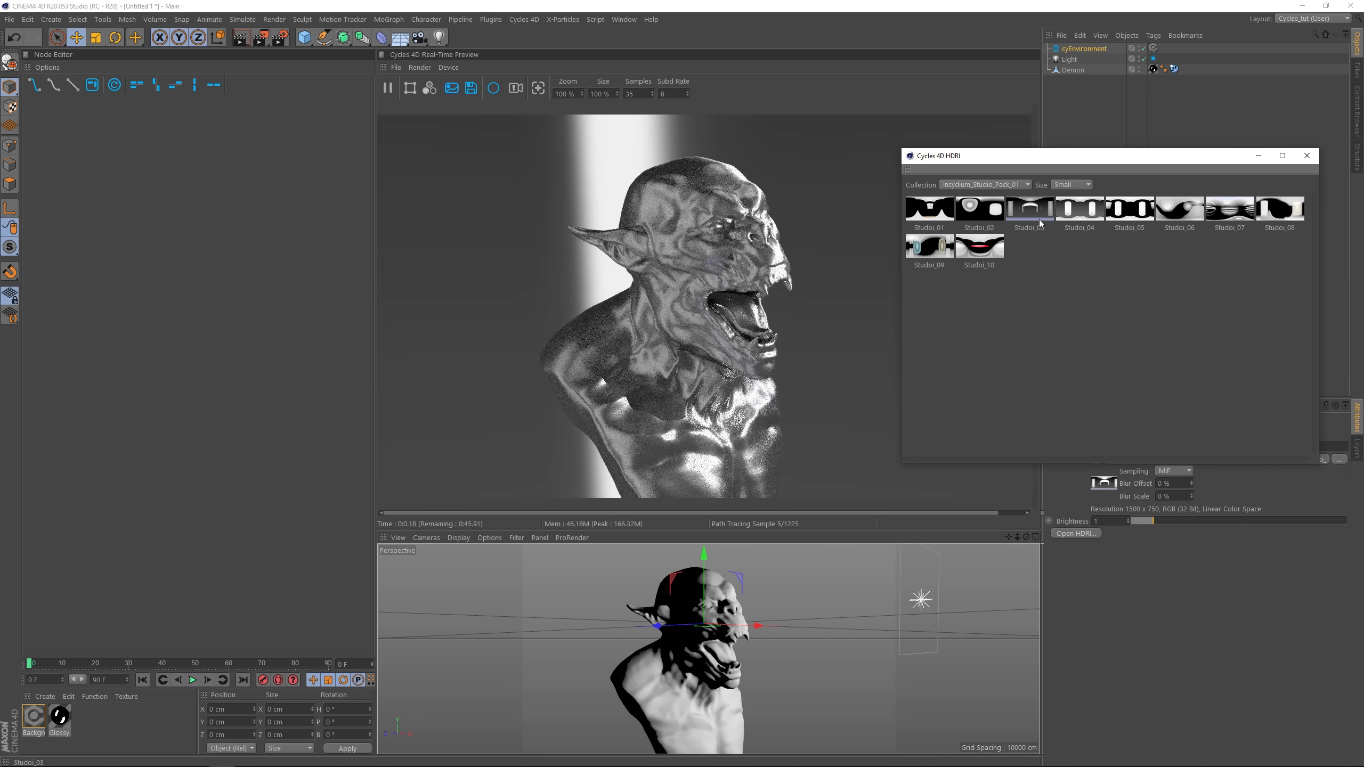
pyautogui.click(1081, 223)
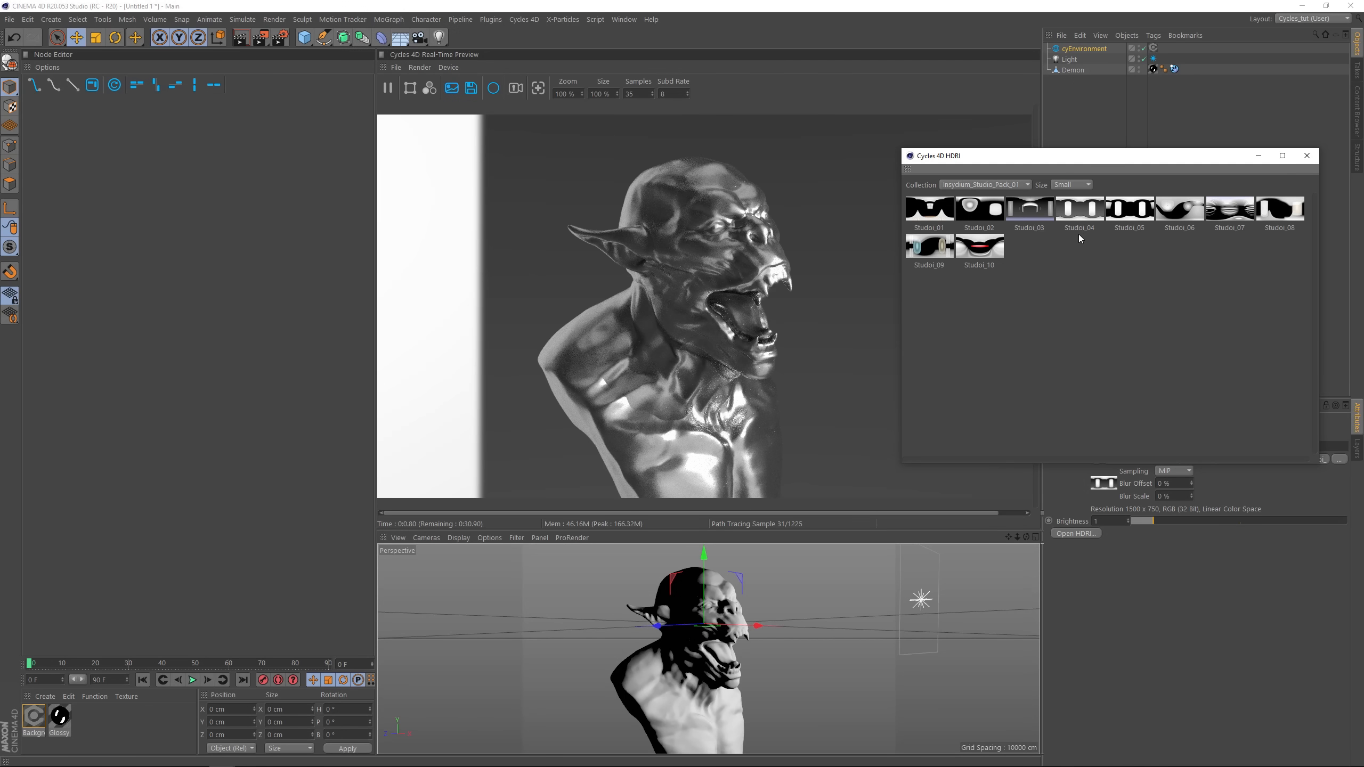
# Step: Switch to the HDRIHAVEN_Nature 4k collection, apply the simons_town_rocks_4k HDRI to the environment, and close the HDRI browser
pyautogui.click(997, 186)
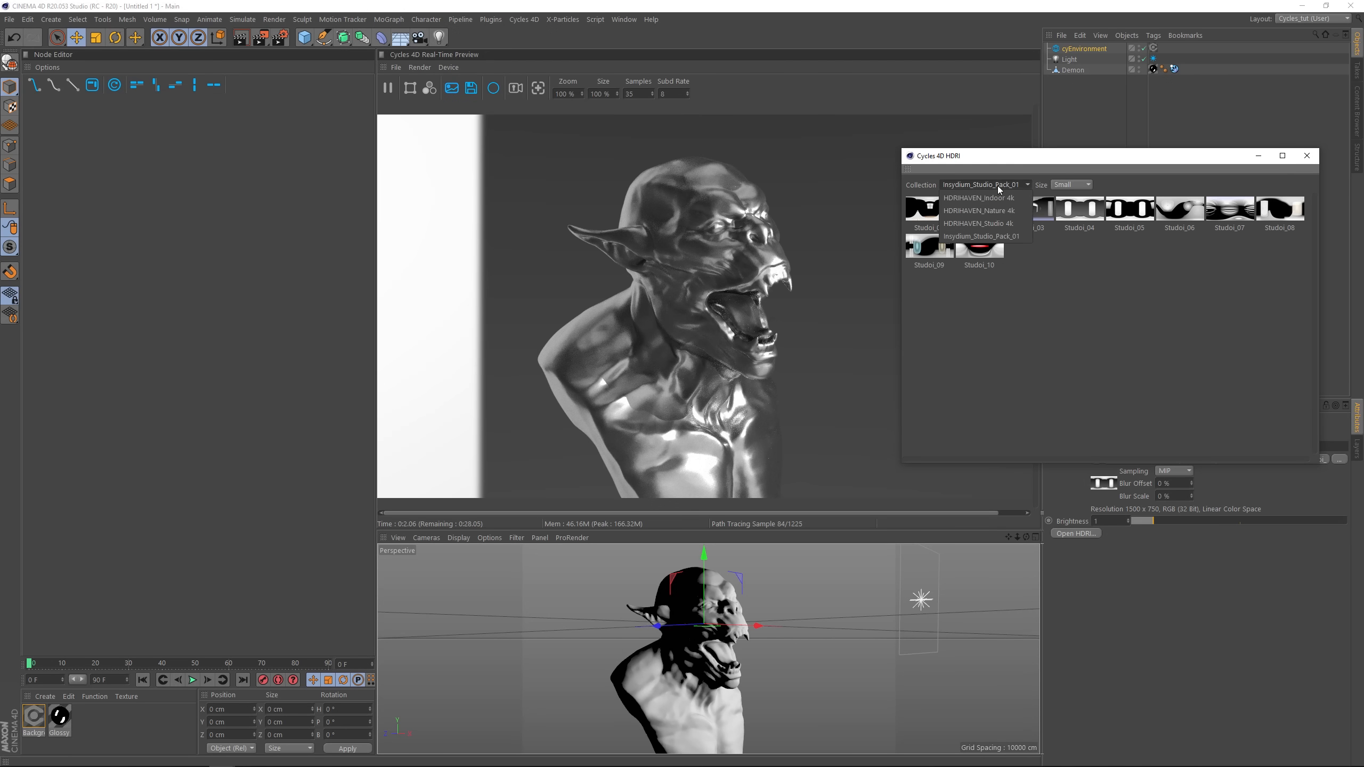
pyautogui.click(993, 213)
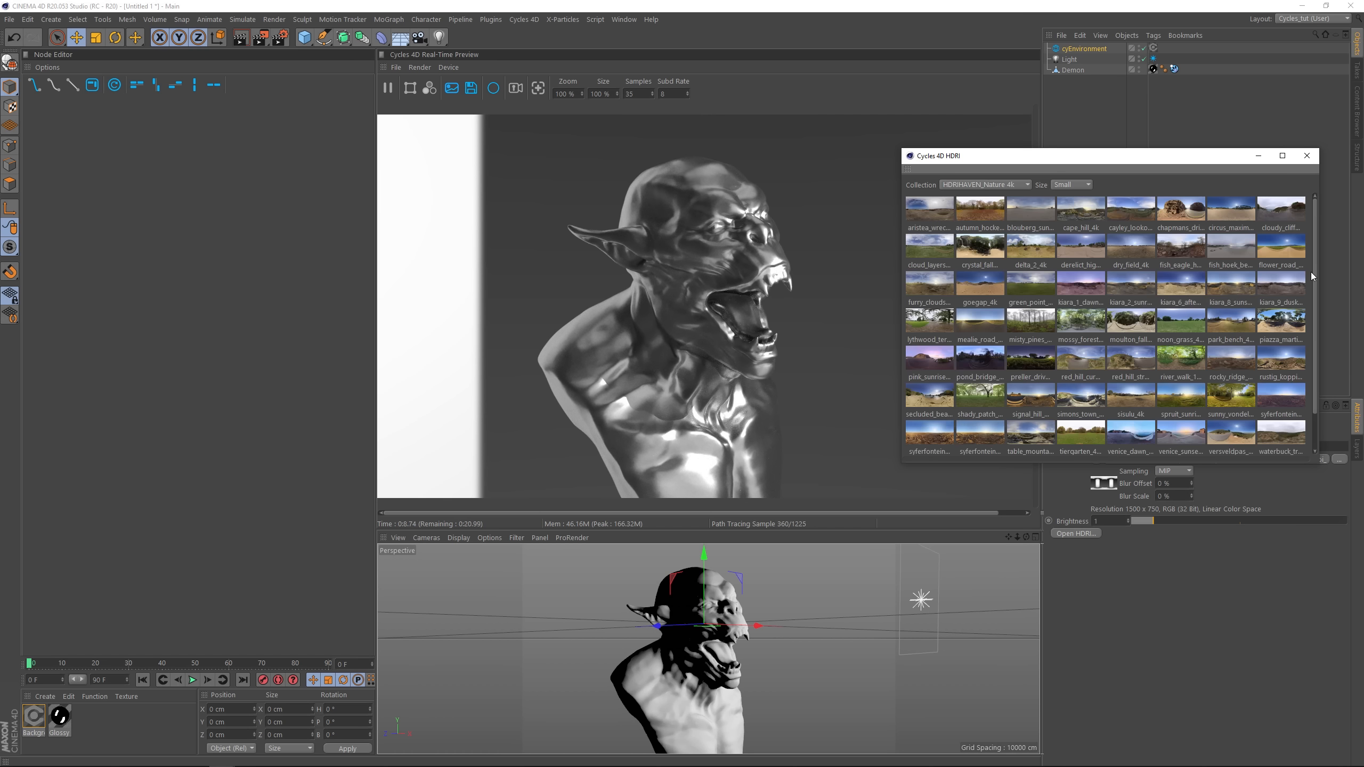
pyautogui.scroll(-2, 1101, 339)
pyautogui.click(1099, 345)
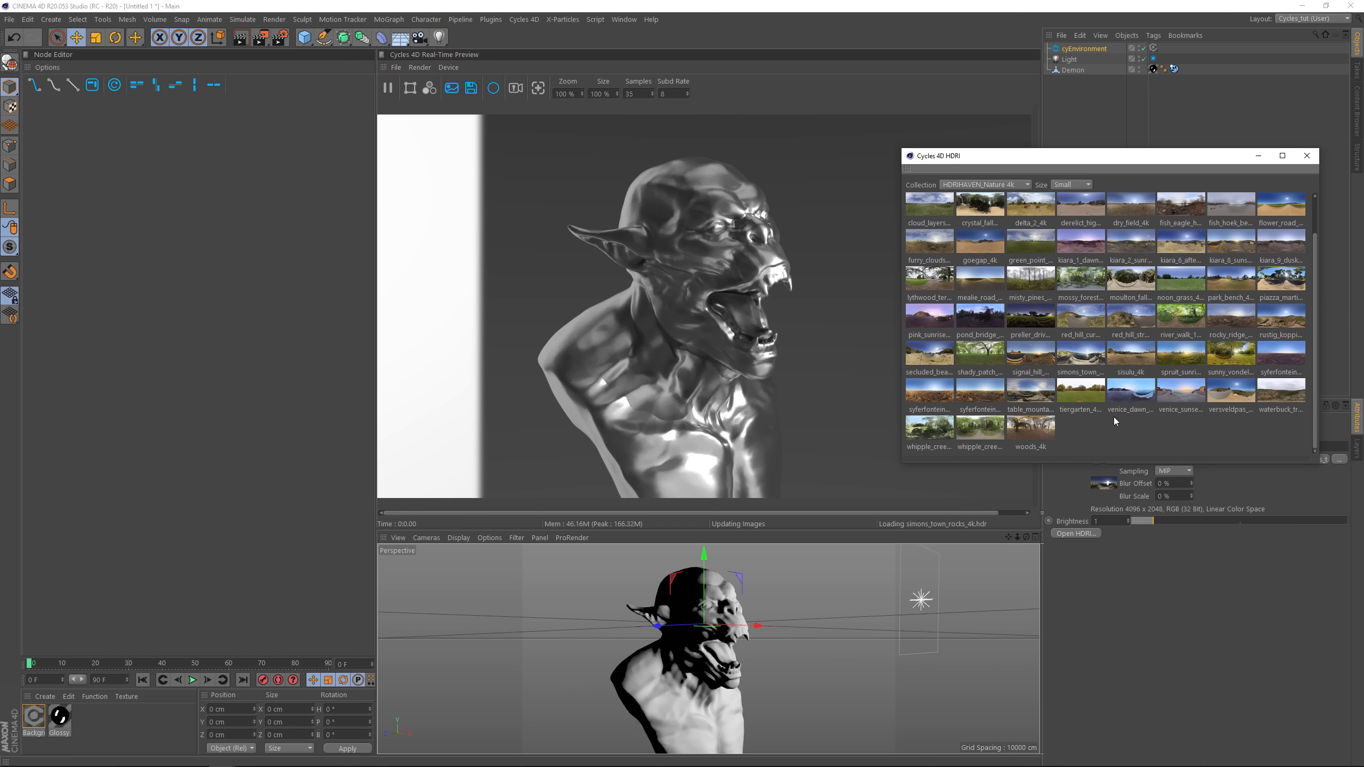
pyautogui.keyDown('alt'); pyautogui.moveTo(712, 654); pyautogui.dragTo(739, 667); pyautogui.keyUp('alt')
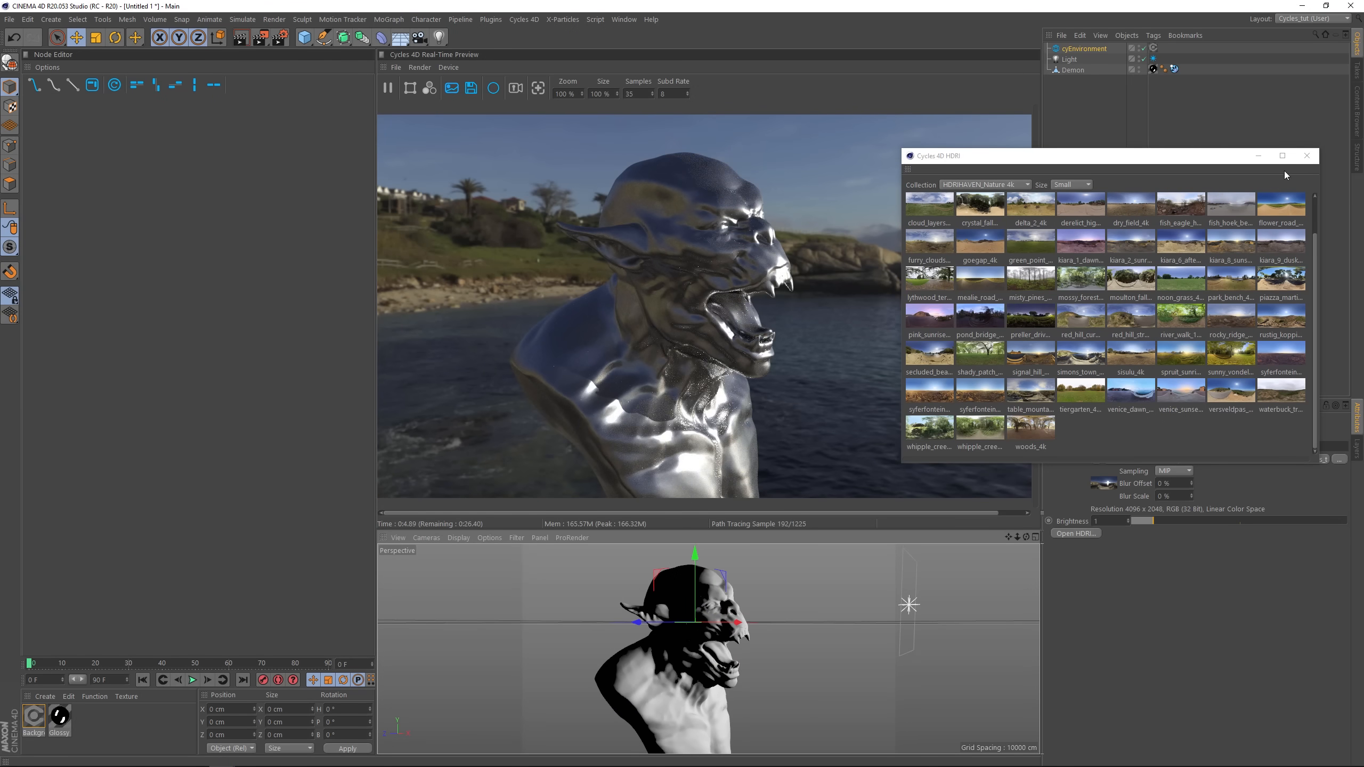
pyautogui.click(1305, 156)
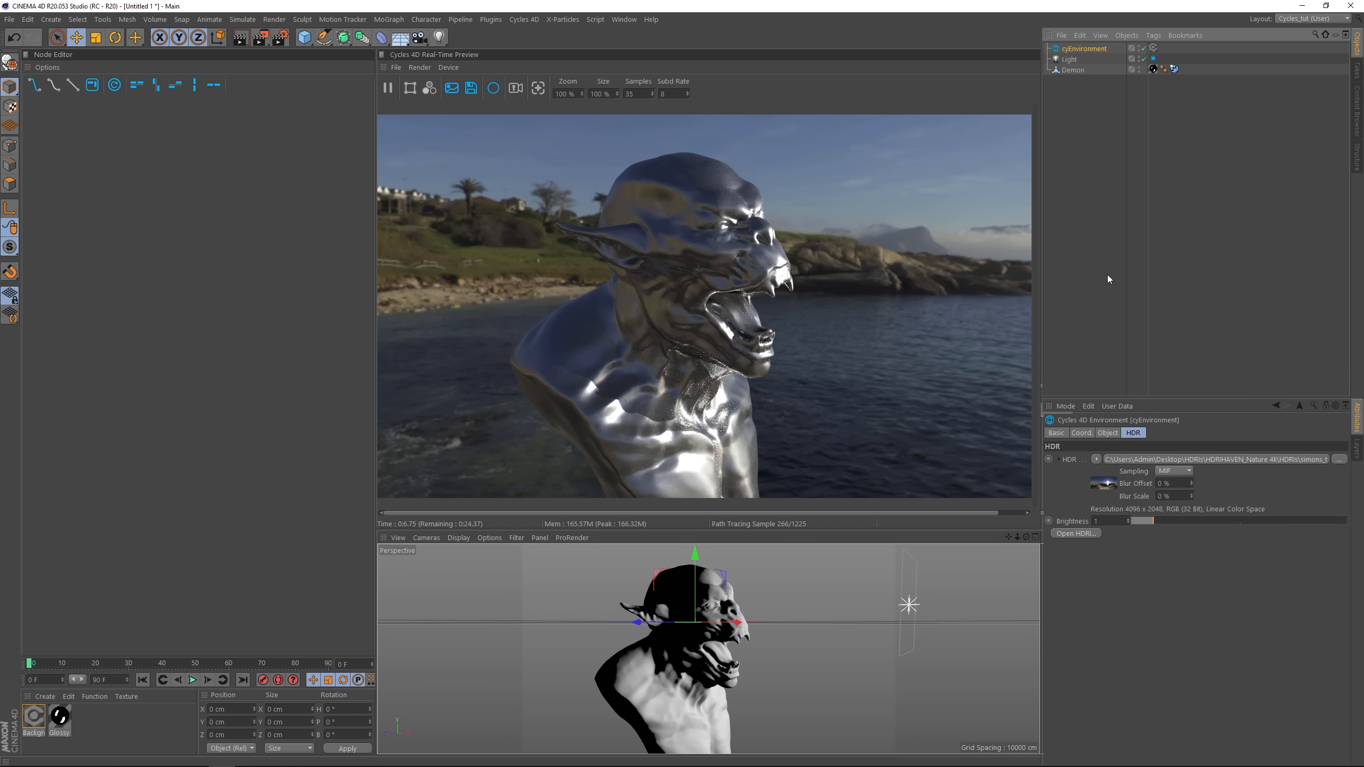
# Step: Disable Camera ray visibility on the cyEnvironment object
pyautogui.click(1109, 433)
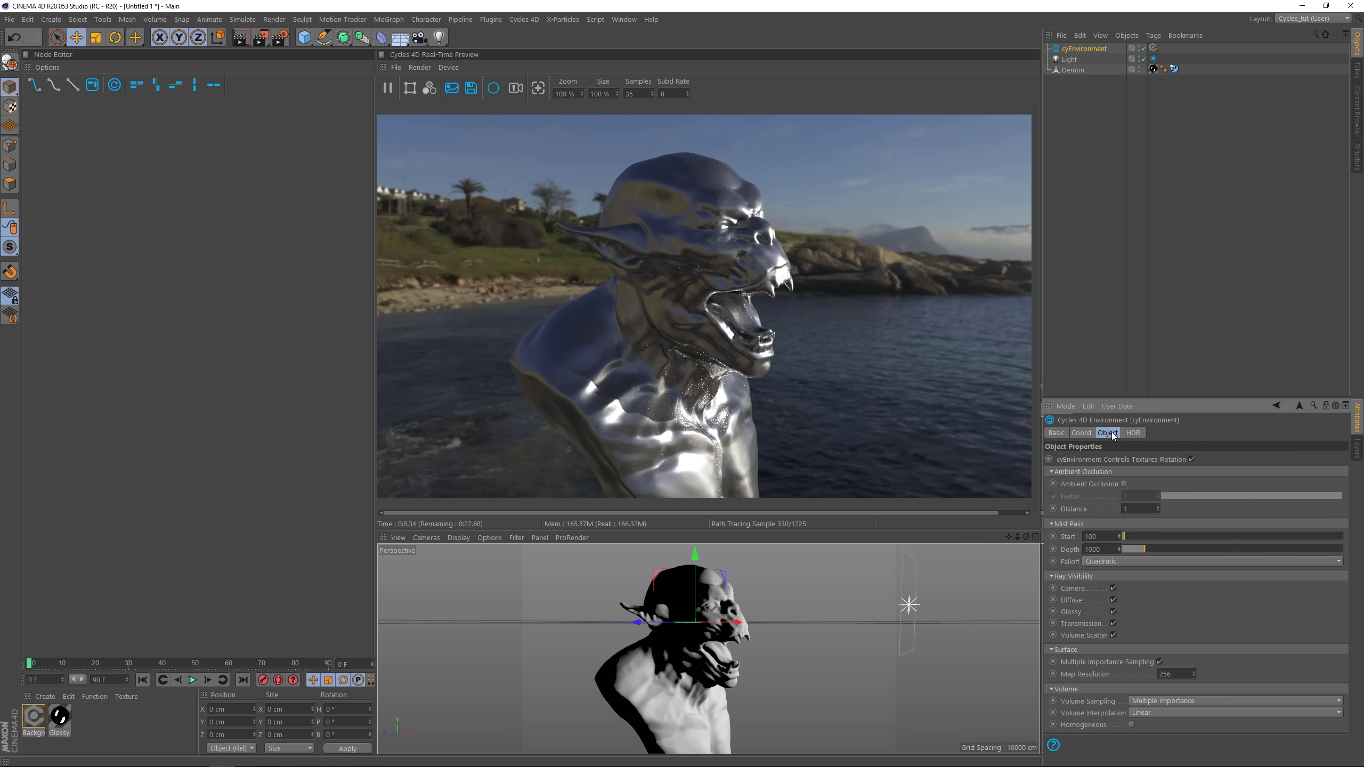
pyautogui.click(1113, 588)
pyautogui.keyDown('alt'); pyautogui.moveTo(710, 677); pyautogui.dragTo(673, 657); pyautogui.keyUp('alt')
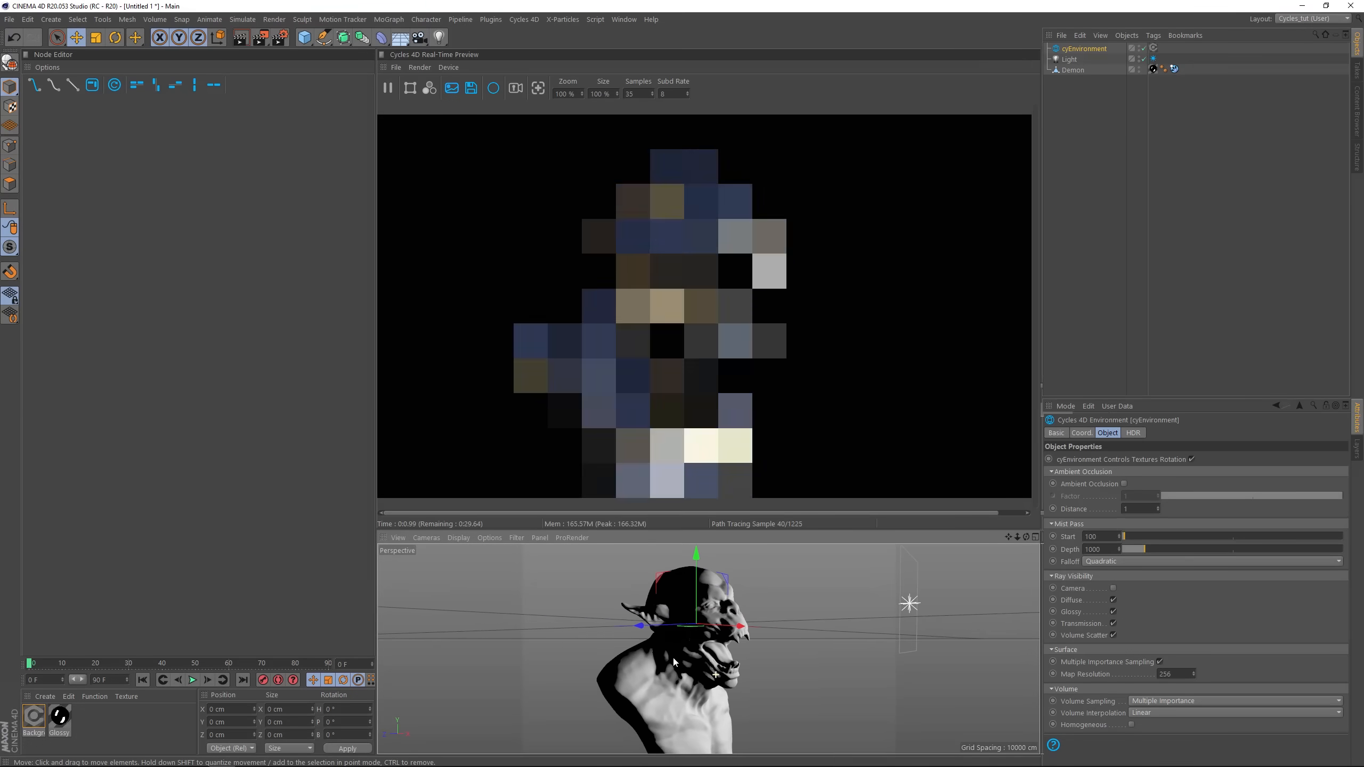
# Step: Reopen the HDRI browser for the environment and show the Insydium_Studio_Pack_01 collection
pyautogui.click(1133, 433)
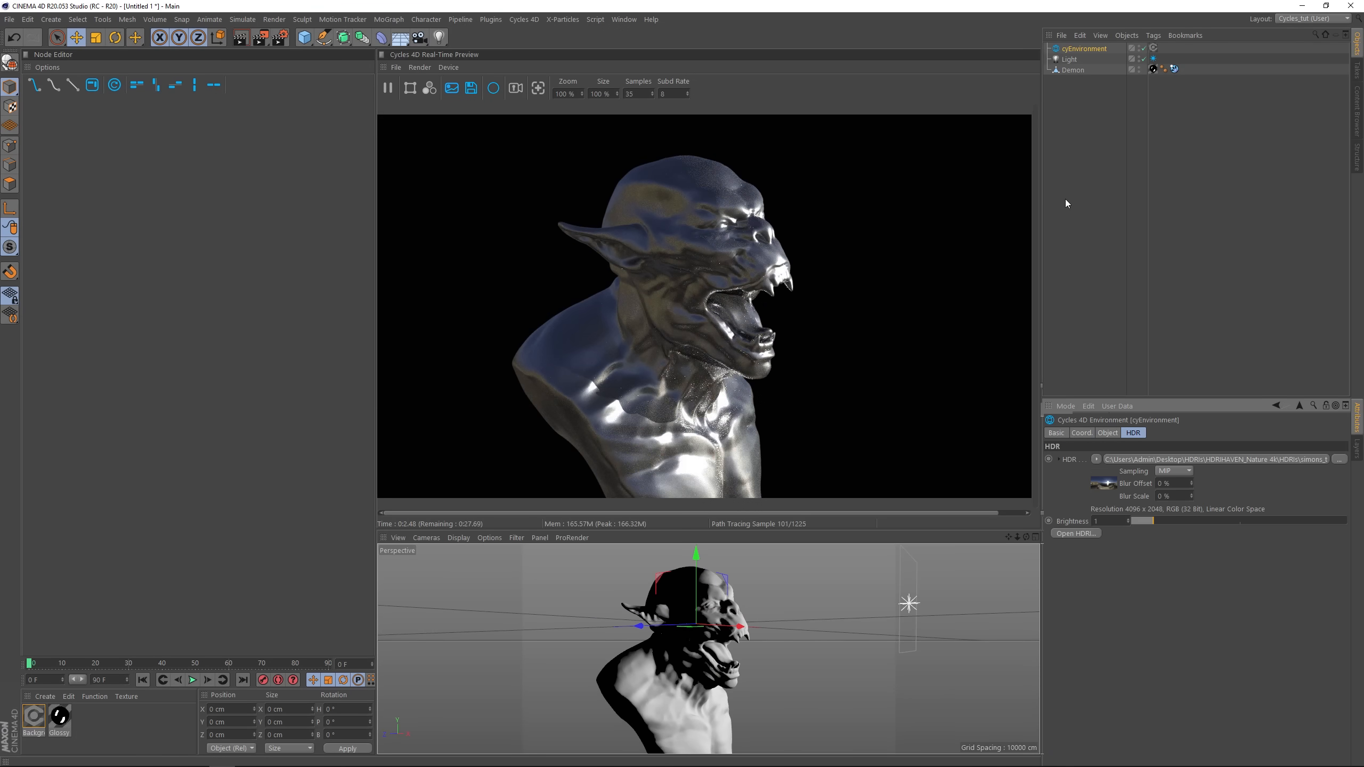
pyautogui.moveTo(1119, 461); pyautogui.dragTo(910, 221)
pyautogui.click(857, 242)
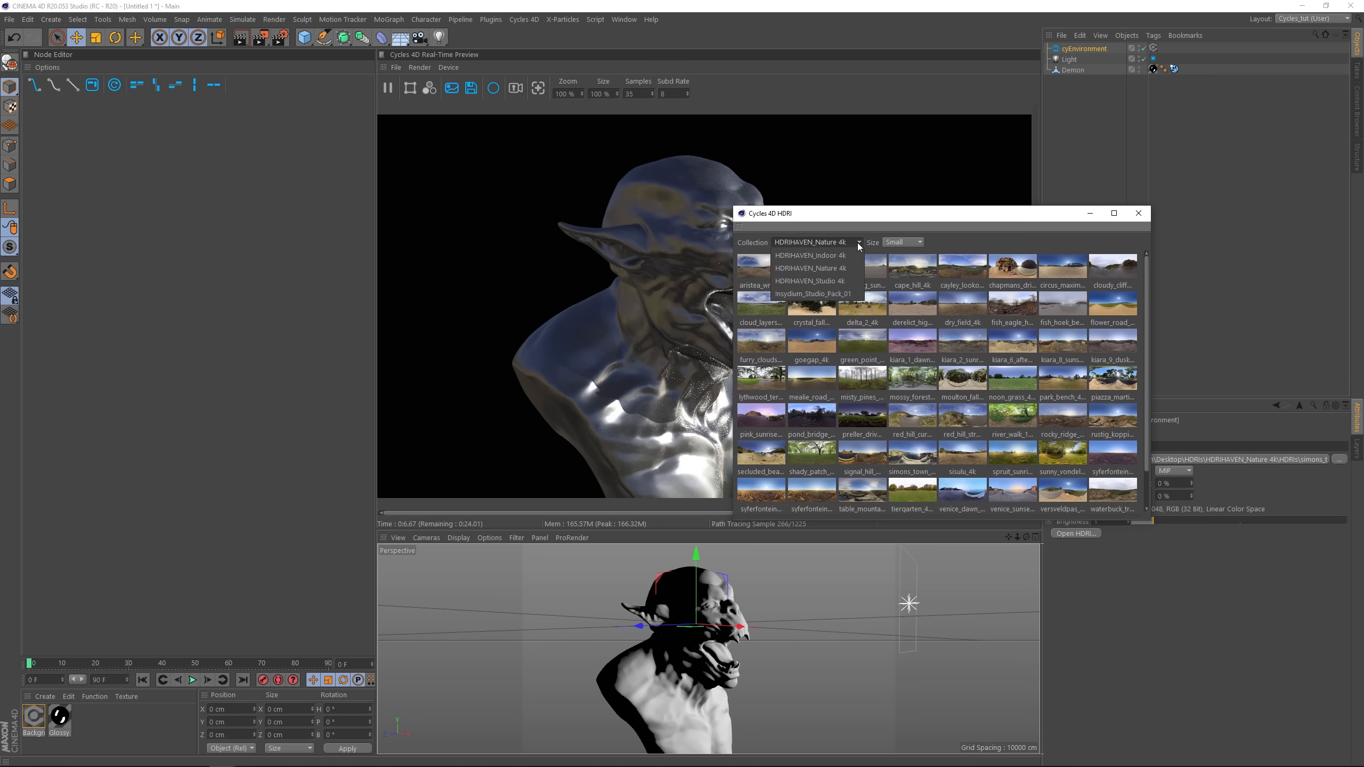
pyautogui.click(826, 293)
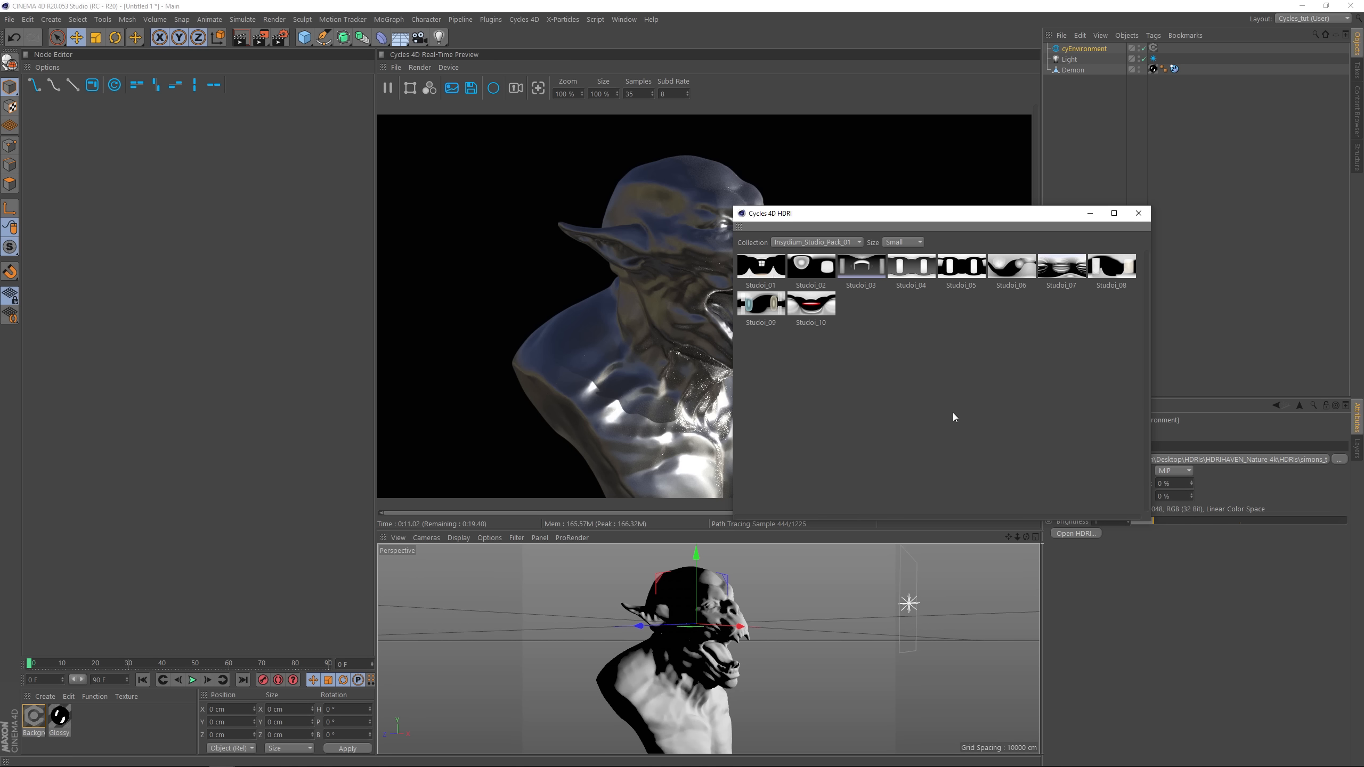
pyautogui.moveTo(908, 221); pyautogui.dragTo(245, 323)
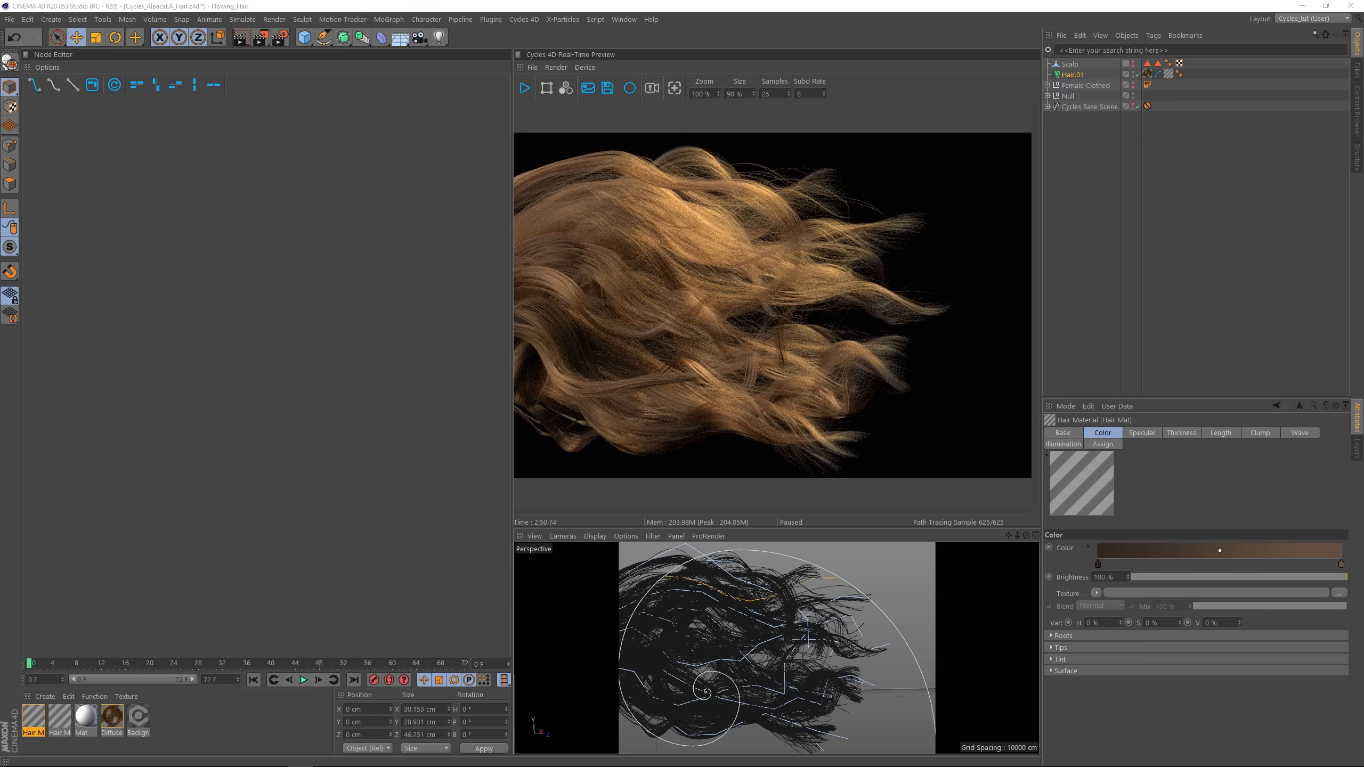
# Step: In the flowing hair scene, set the Hair.01 object's hair count to 2500 and start the real-time preview
pyautogui.click(1073, 75)
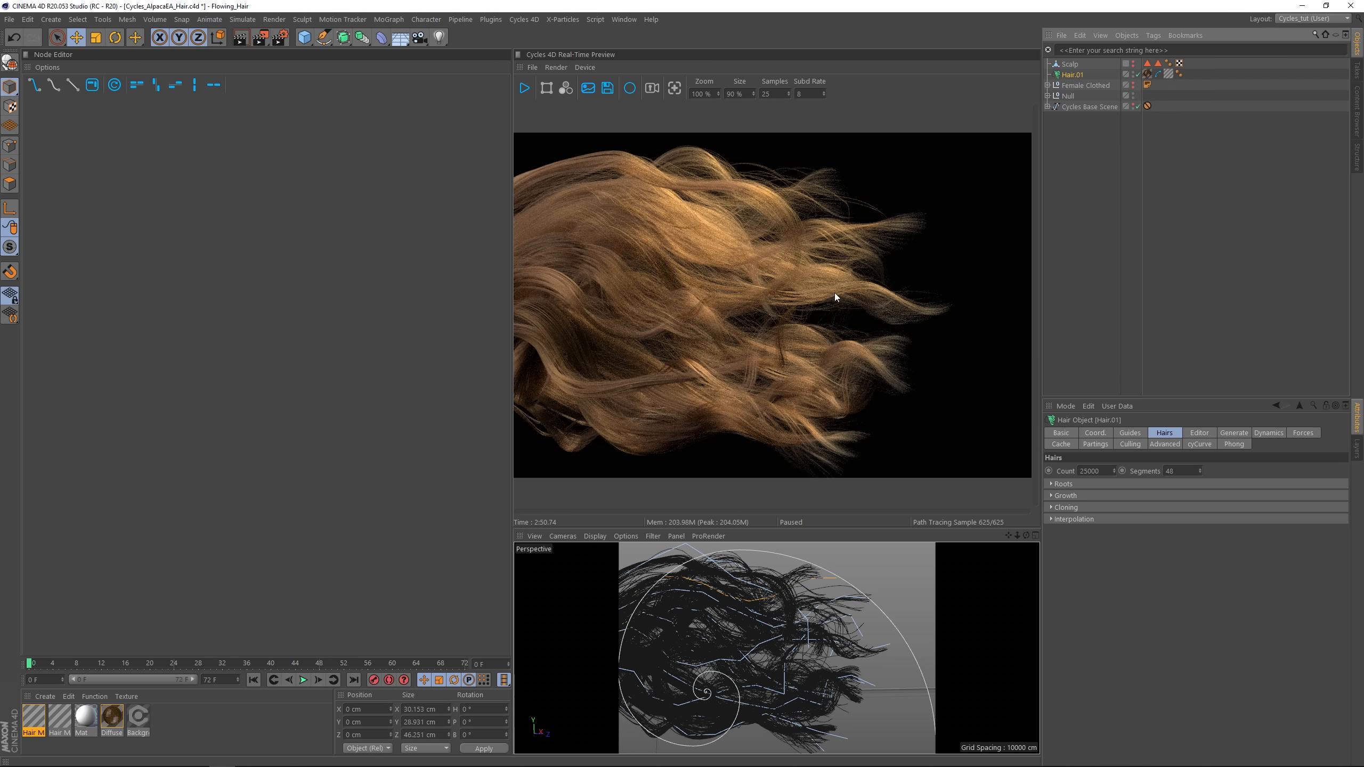
pyautogui.click(1091, 472)
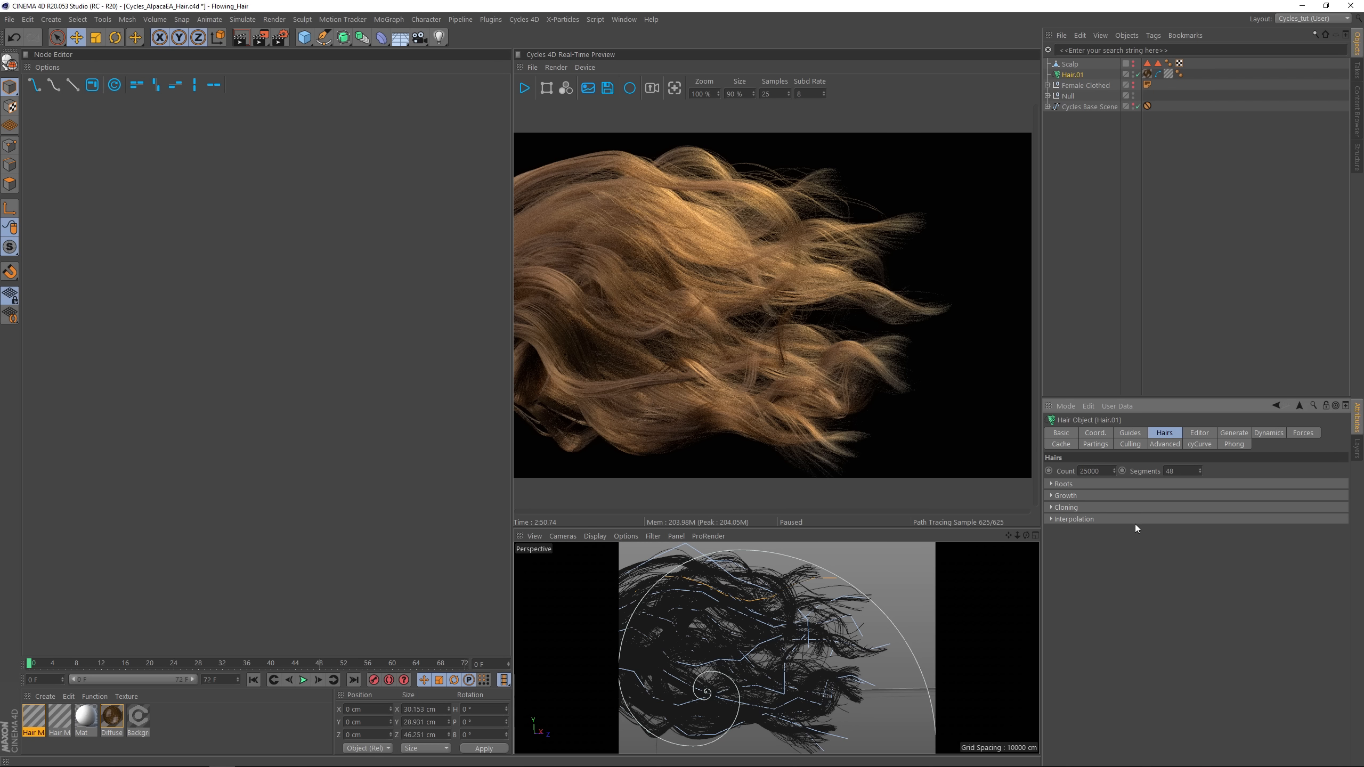
pyautogui.press('BackSpace')
pyautogui.press('Return')
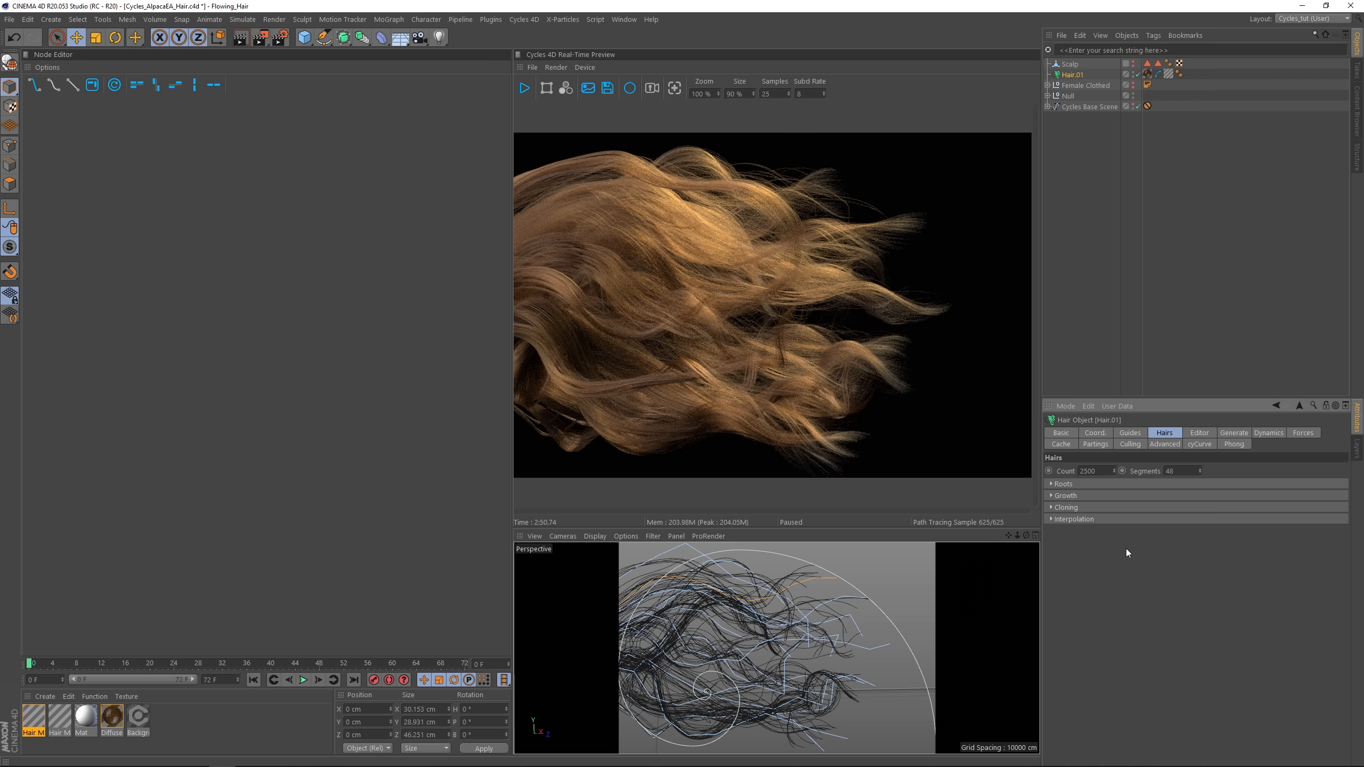
pyautogui.click(520, 89)
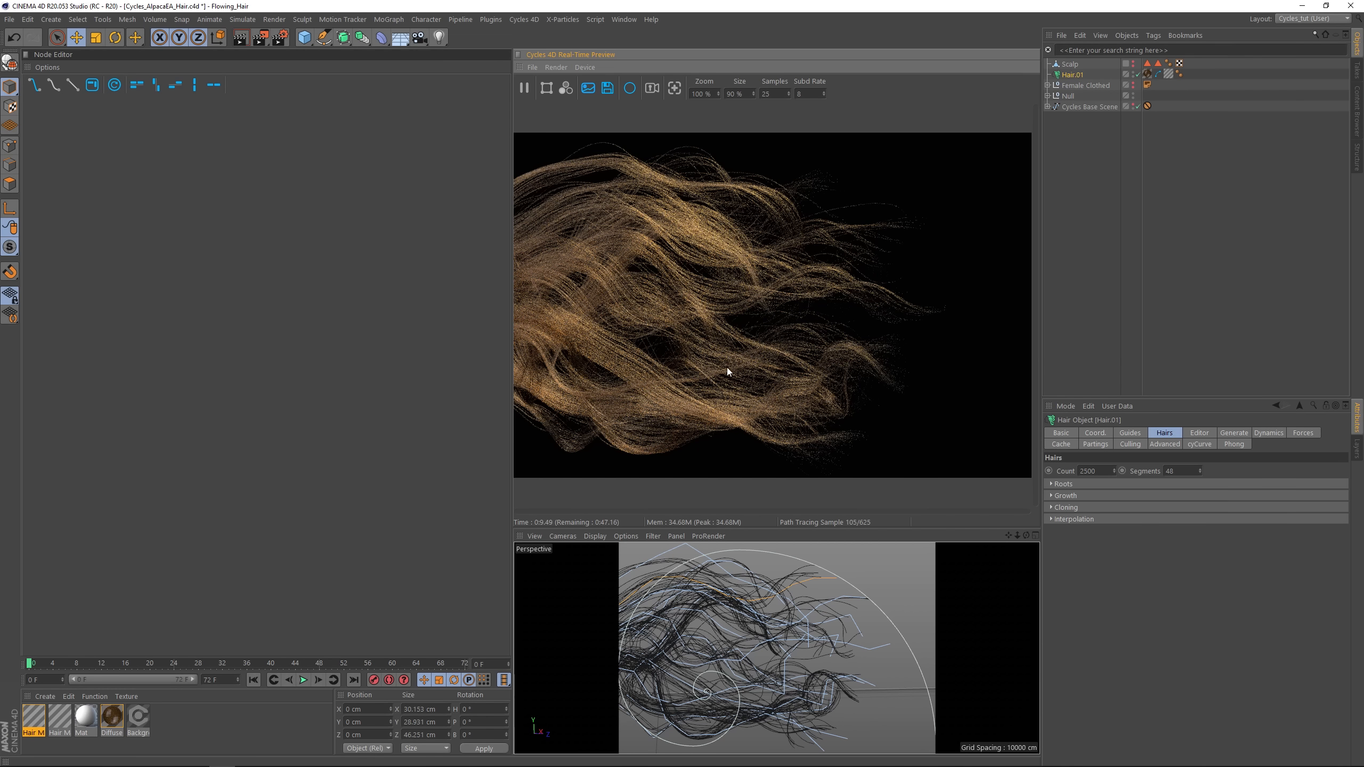
# Step: Set the tip thickness of the Hair Mat material to 0.02 cm, and close the material editor
pyautogui.doubleClick(33, 719)
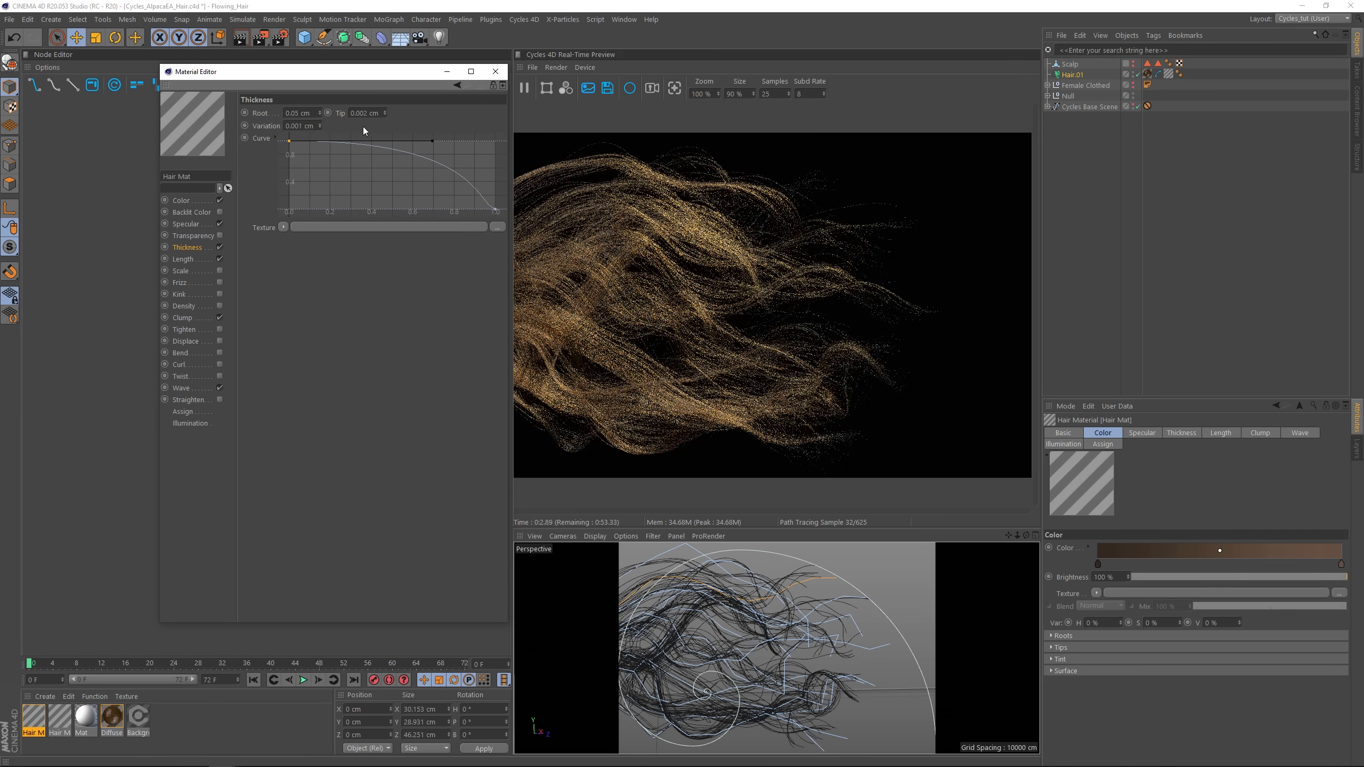
pyautogui.press('BackSpace')
pyautogui.press('Return')
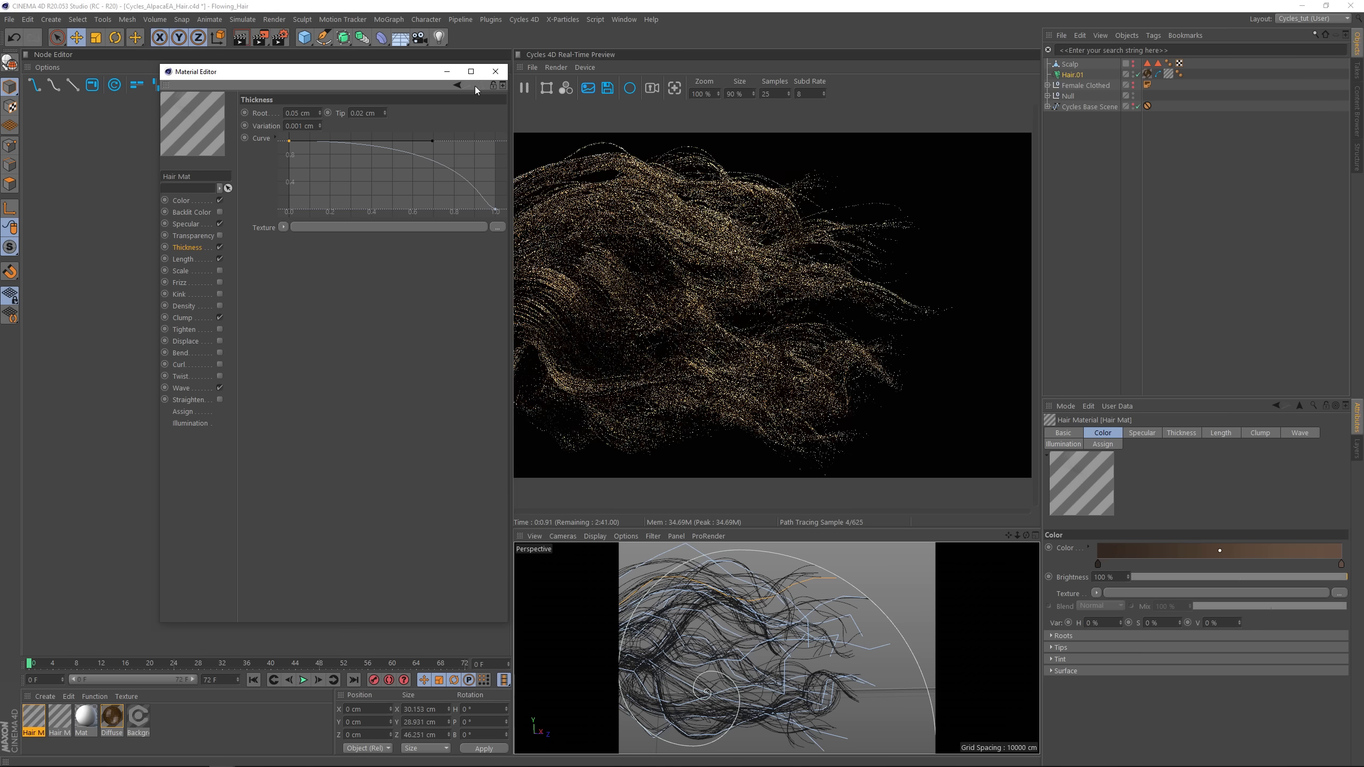
pyautogui.click(495, 72)
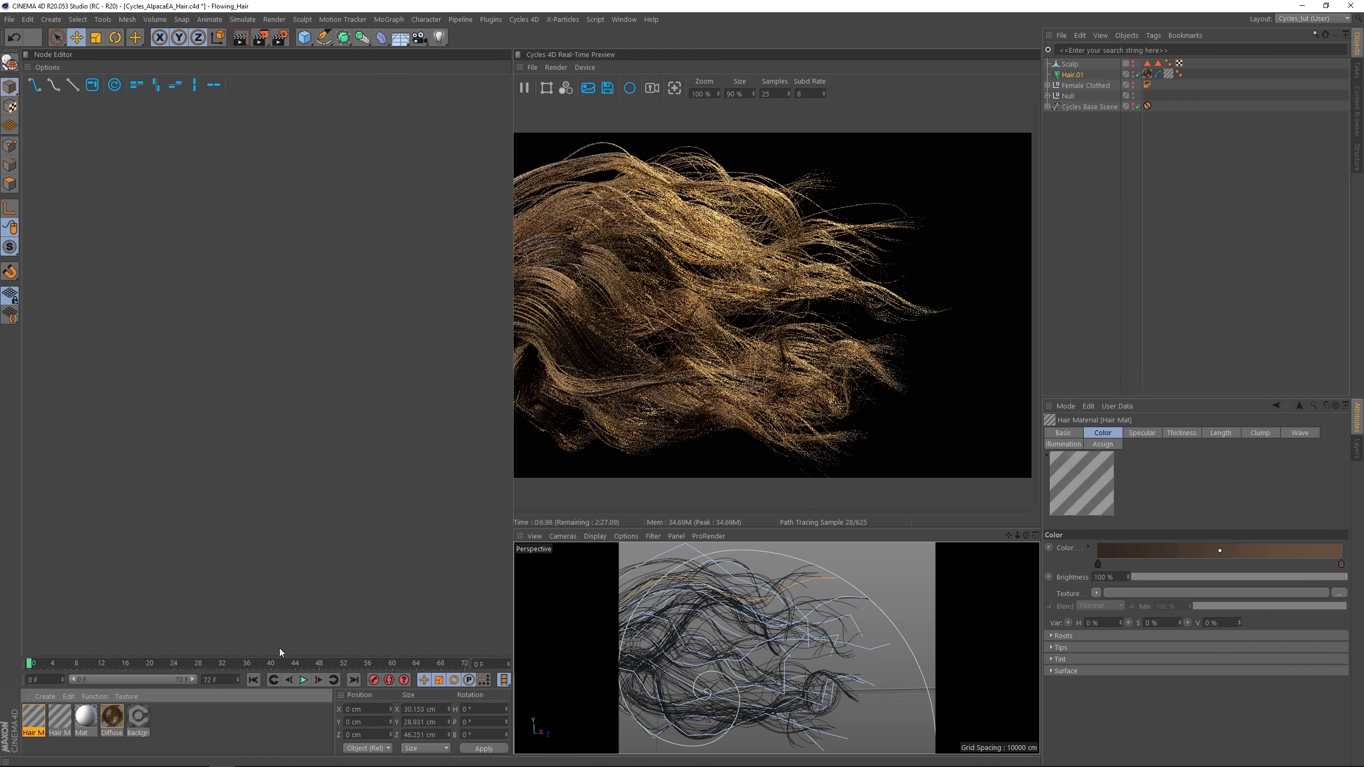
# Step: Set the Principled Hair BSDF of the Diffuse BSDF material to Direct Coloring with a green colour of H 109°, S 66%, V 79%
pyautogui.click(113, 720)
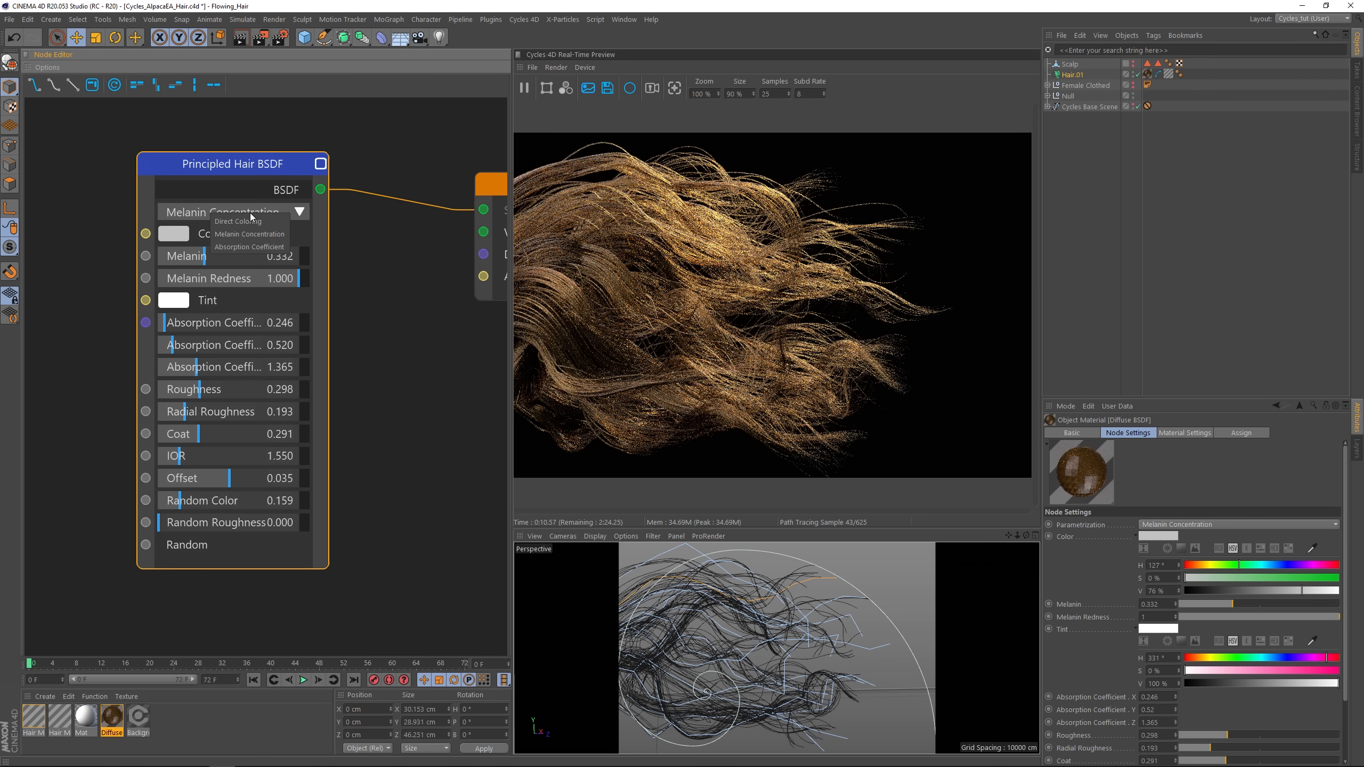
pyautogui.click(241, 226)
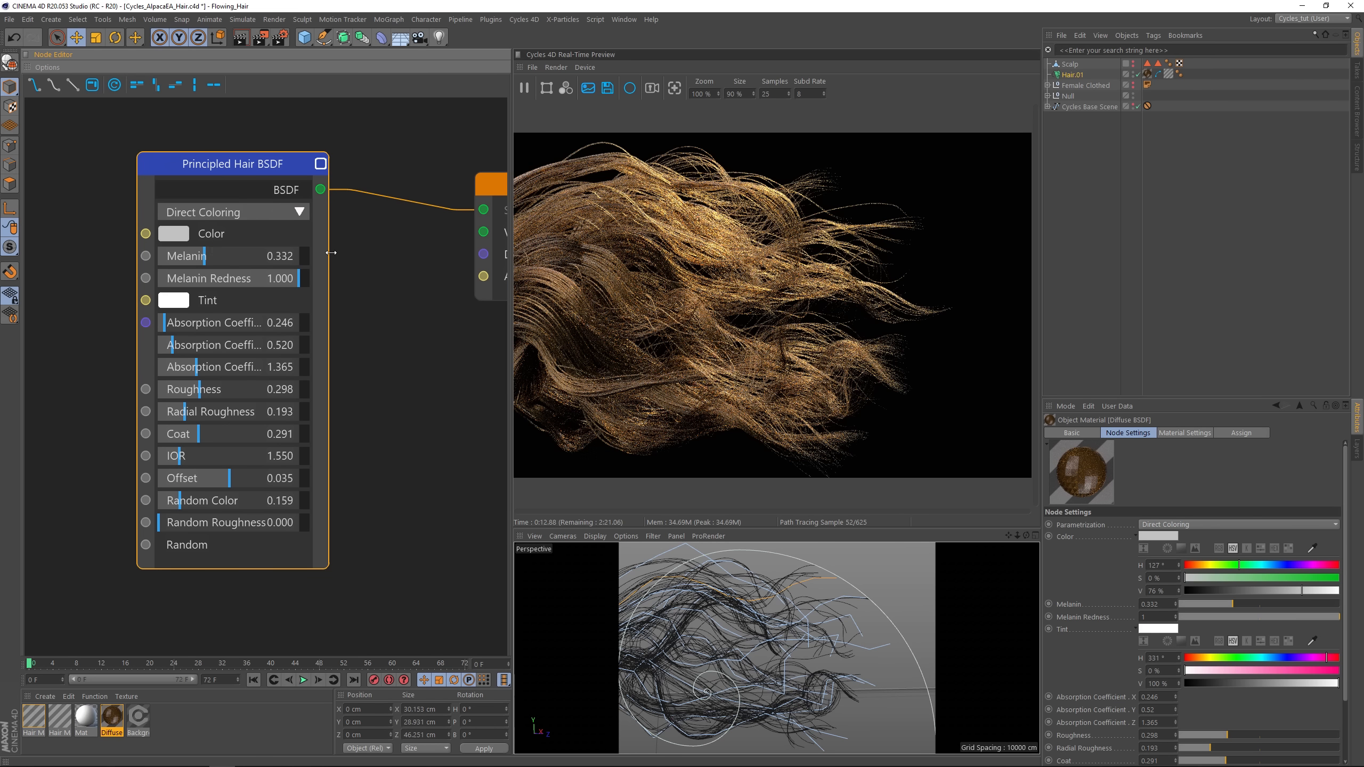
pyautogui.click(178, 236)
pyautogui.click(196, 230)
pyautogui.click(229, 244)
pyautogui.moveTo(182, 232); pyautogui.dragTo(166, 234)
pyautogui.click(157, 275)
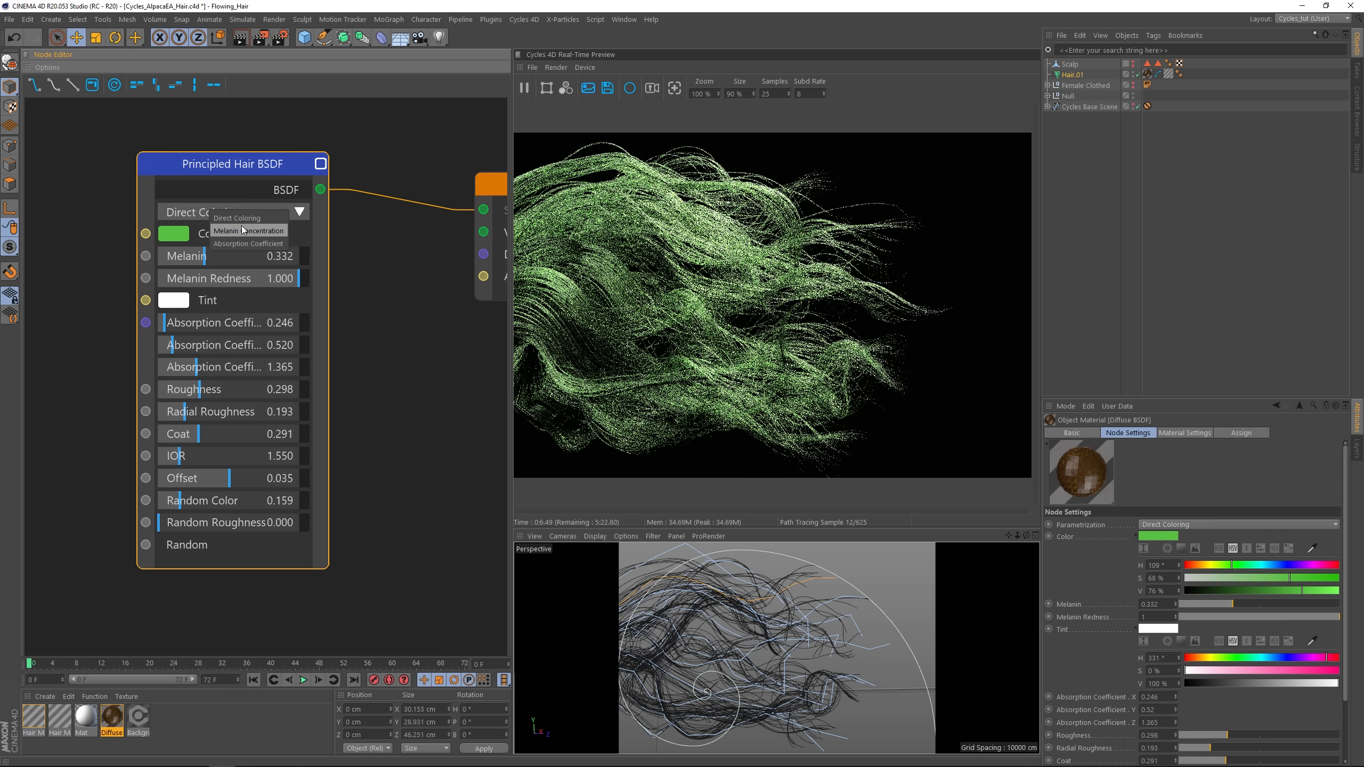
# Step: Switch the Principled Hair BSDF to Melanin Concentration and reduce Melanin to 0
pyautogui.click(253, 230)
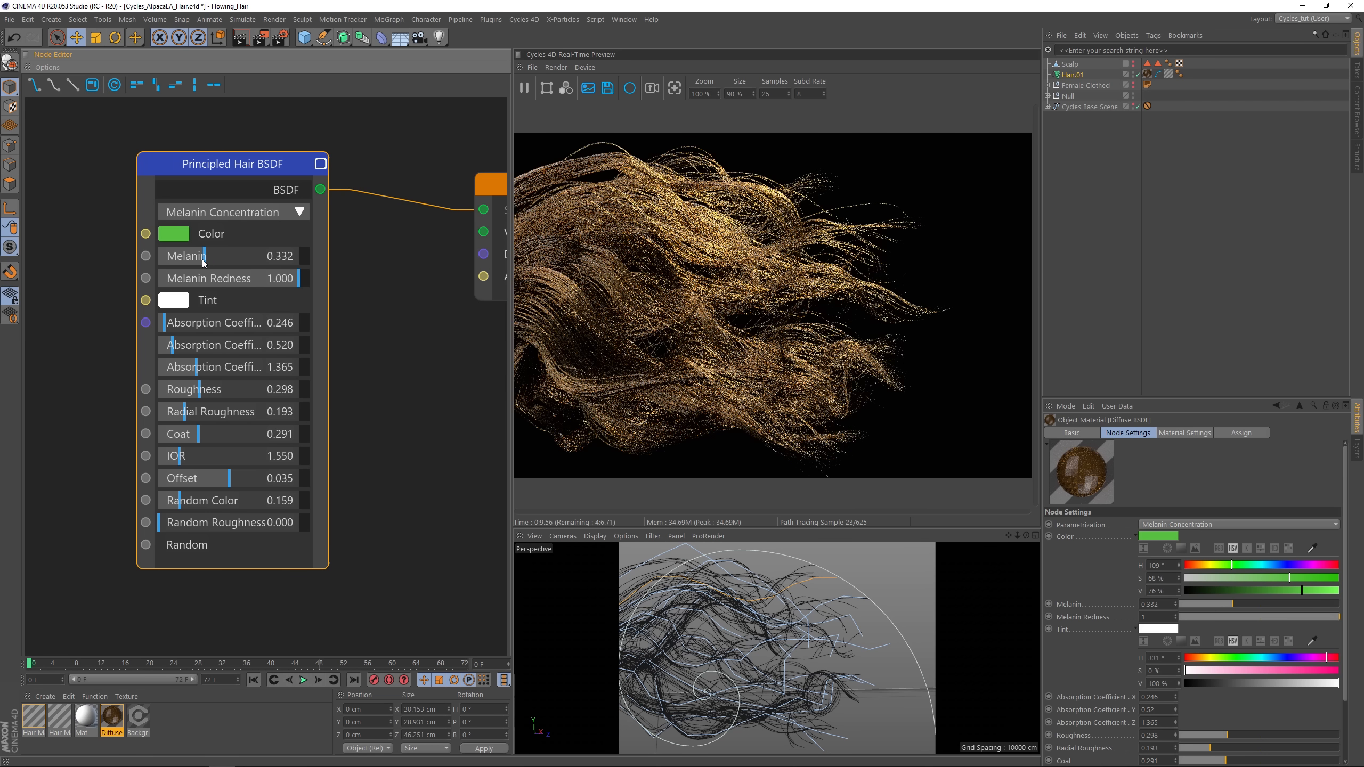
pyautogui.moveTo(203, 262); pyautogui.dragTo(149, 259)
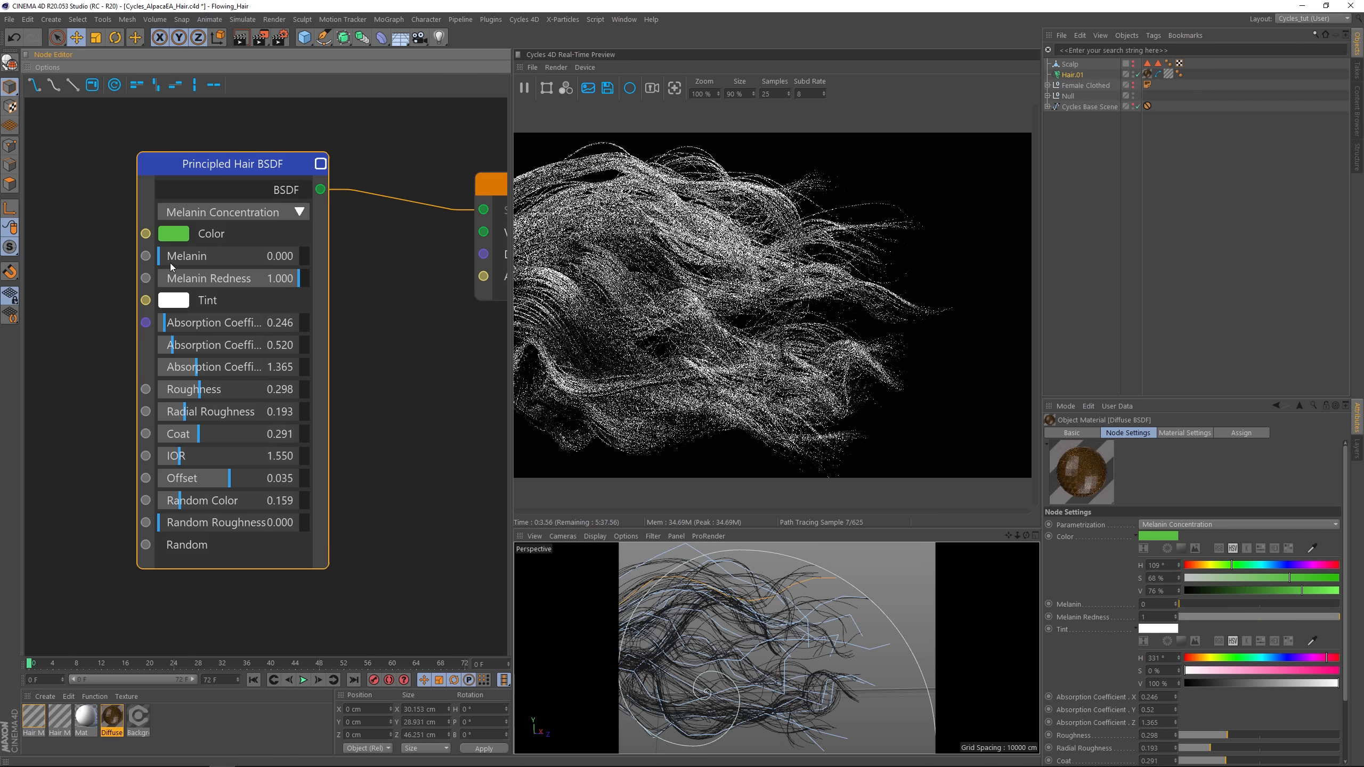
# Step: Try Melanin values of 0.167, 0.579 and 0.976 on the Principled Hair BSDF, and settle on 0.407
pyautogui.moveTo(163, 260); pyautogui.dragTo(186, 258)
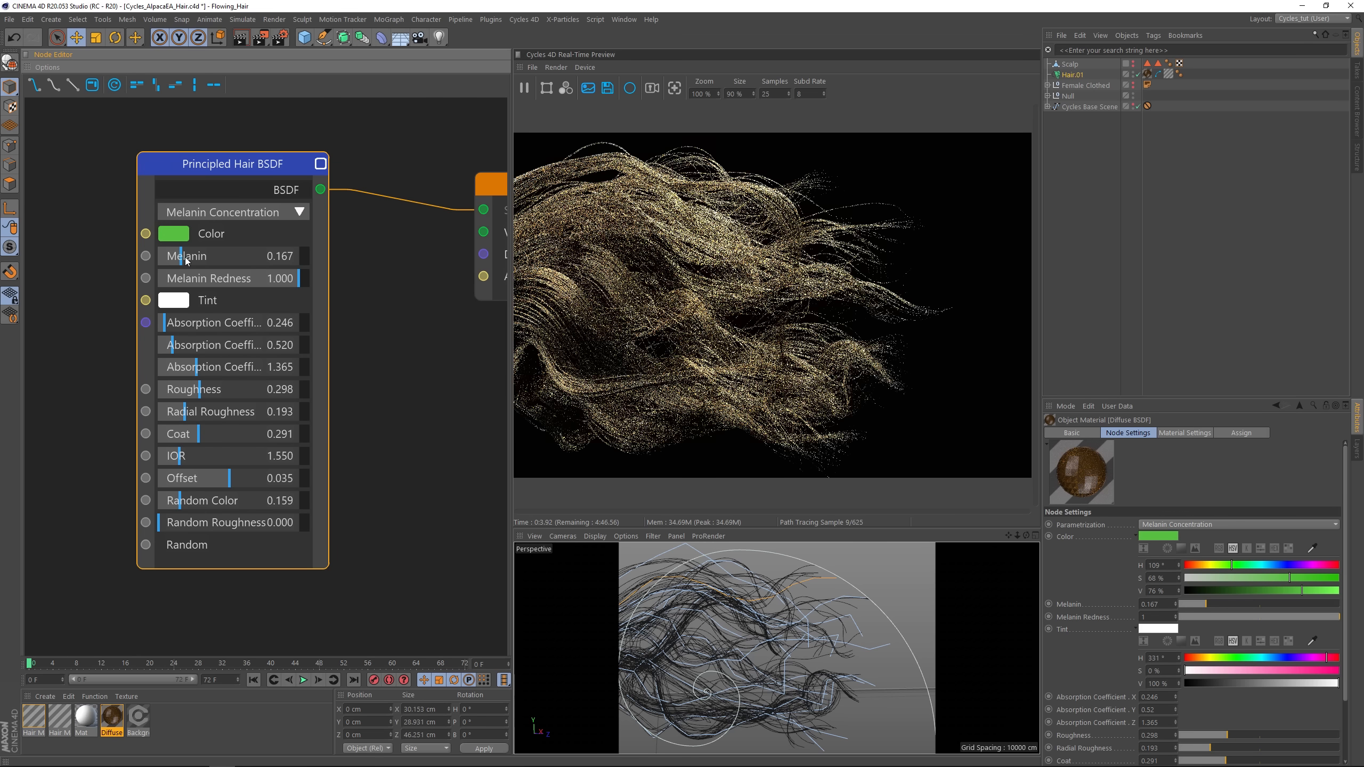
pyautogui.moveTo(228, 253); pyautogui.dragTo(239, 256)
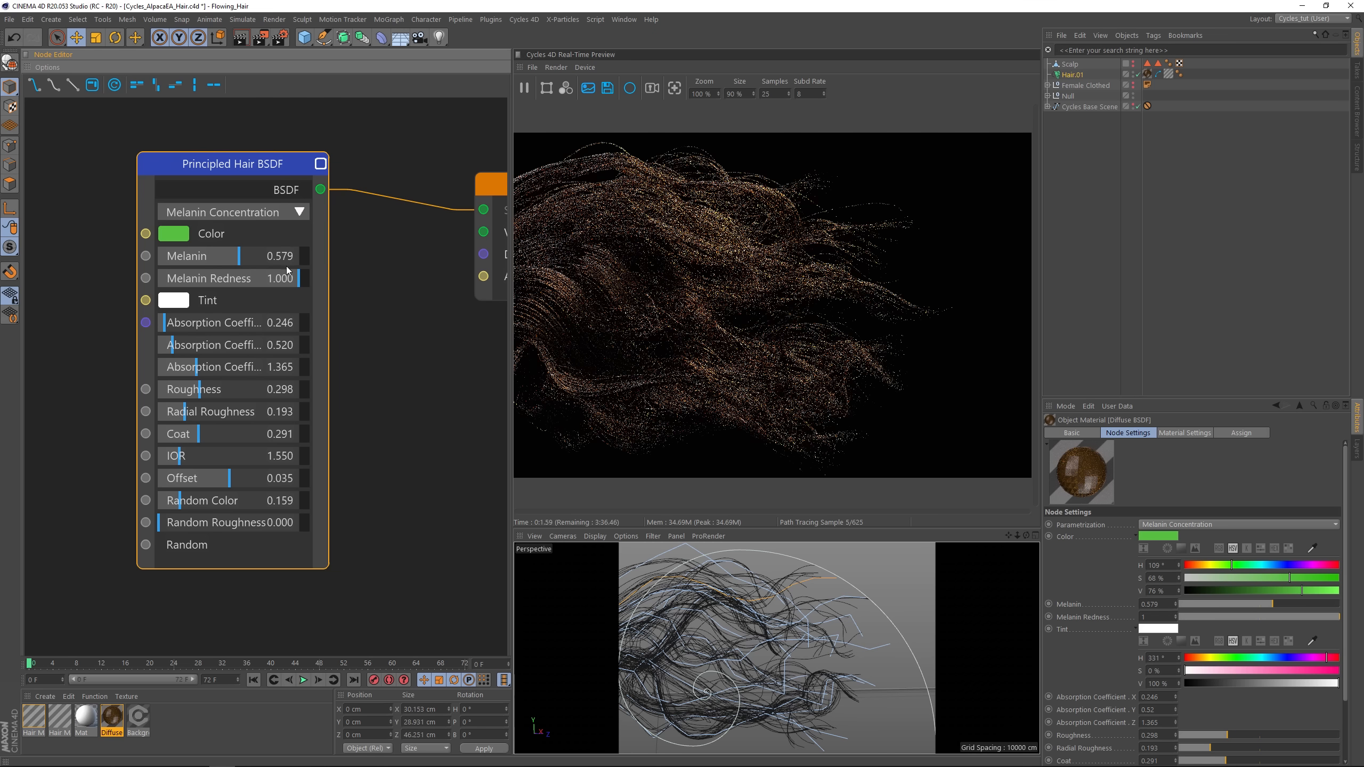
pyautogui.moveTo(289, 260); pyautogui.dragTo(298, 264)
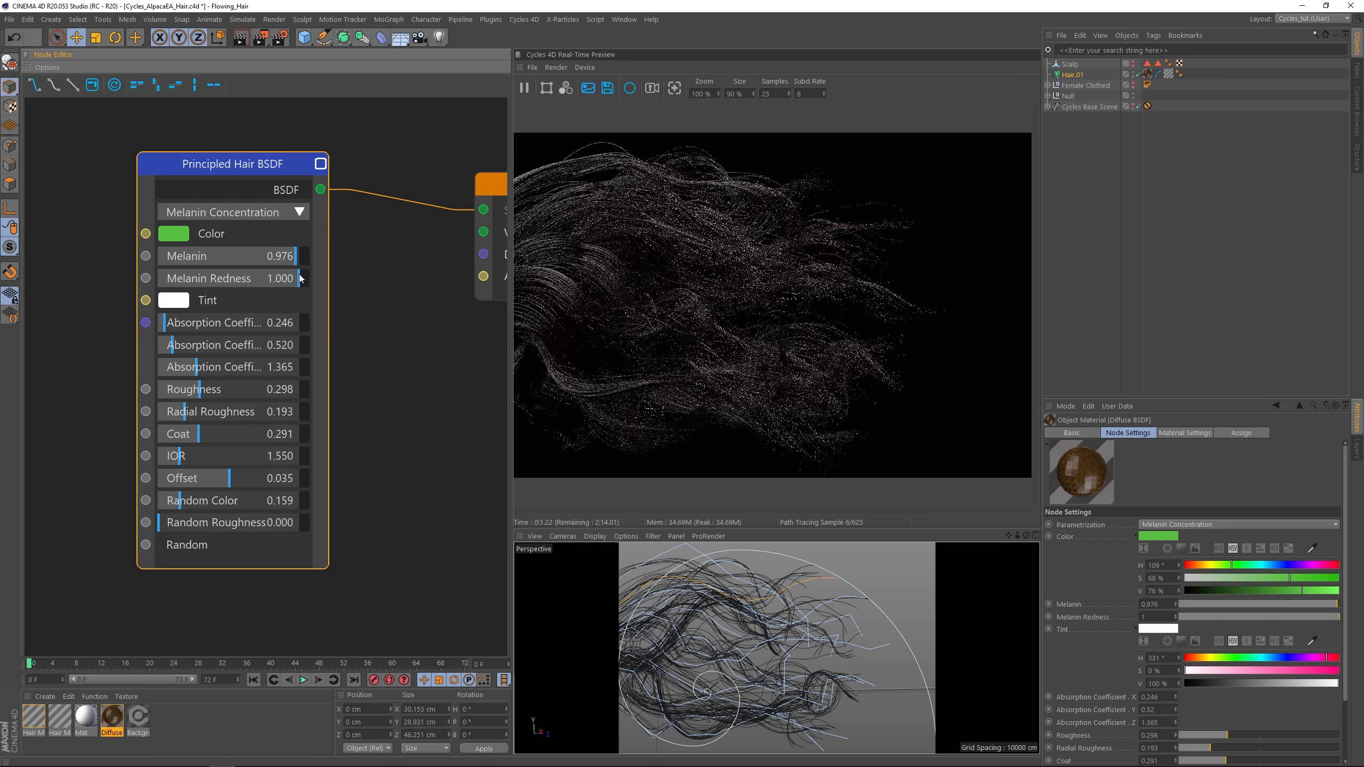
pyautogui.moveTo(293, 260); pyautogui.dragTo(216, 262)
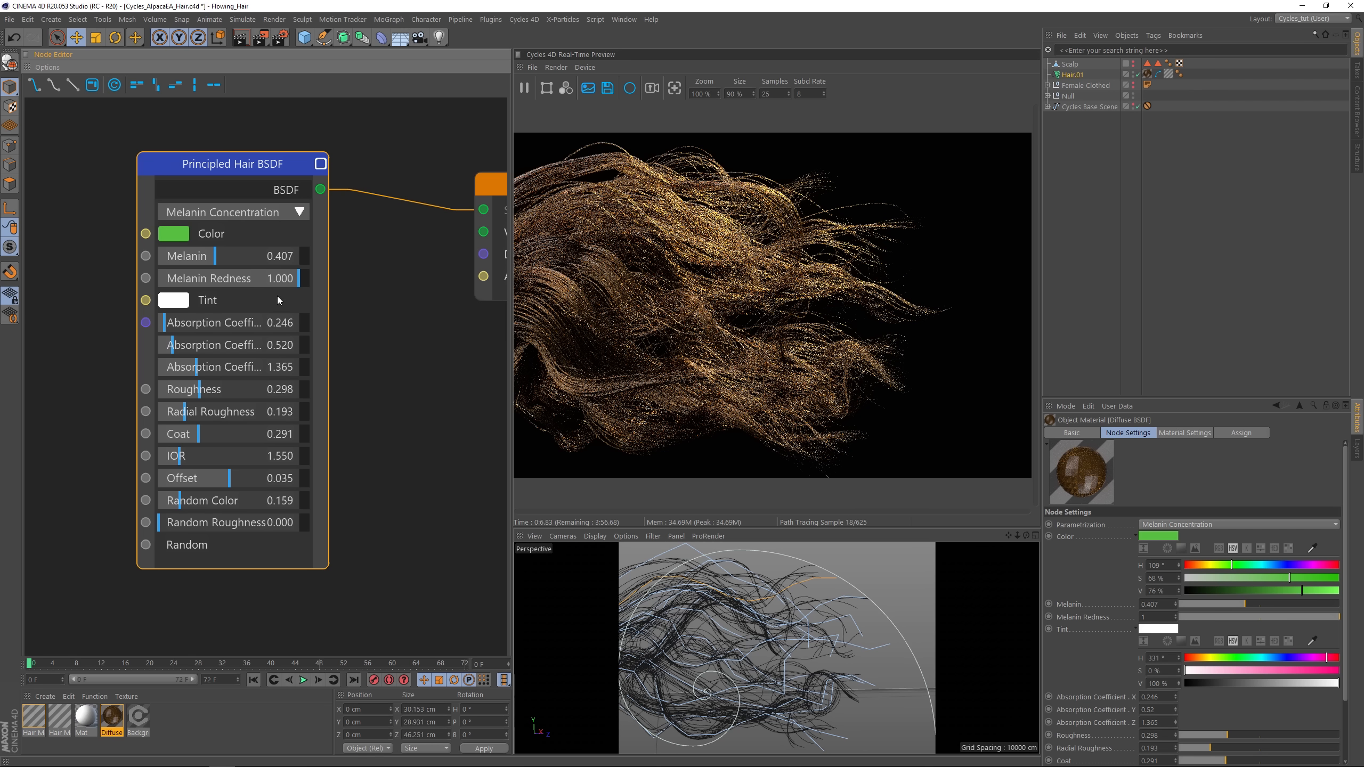
# Step: Set the Principled Hair BSDF's Tint to a purple of H 281°, S 63%, V 100%
pyautogui.click(187, 301)
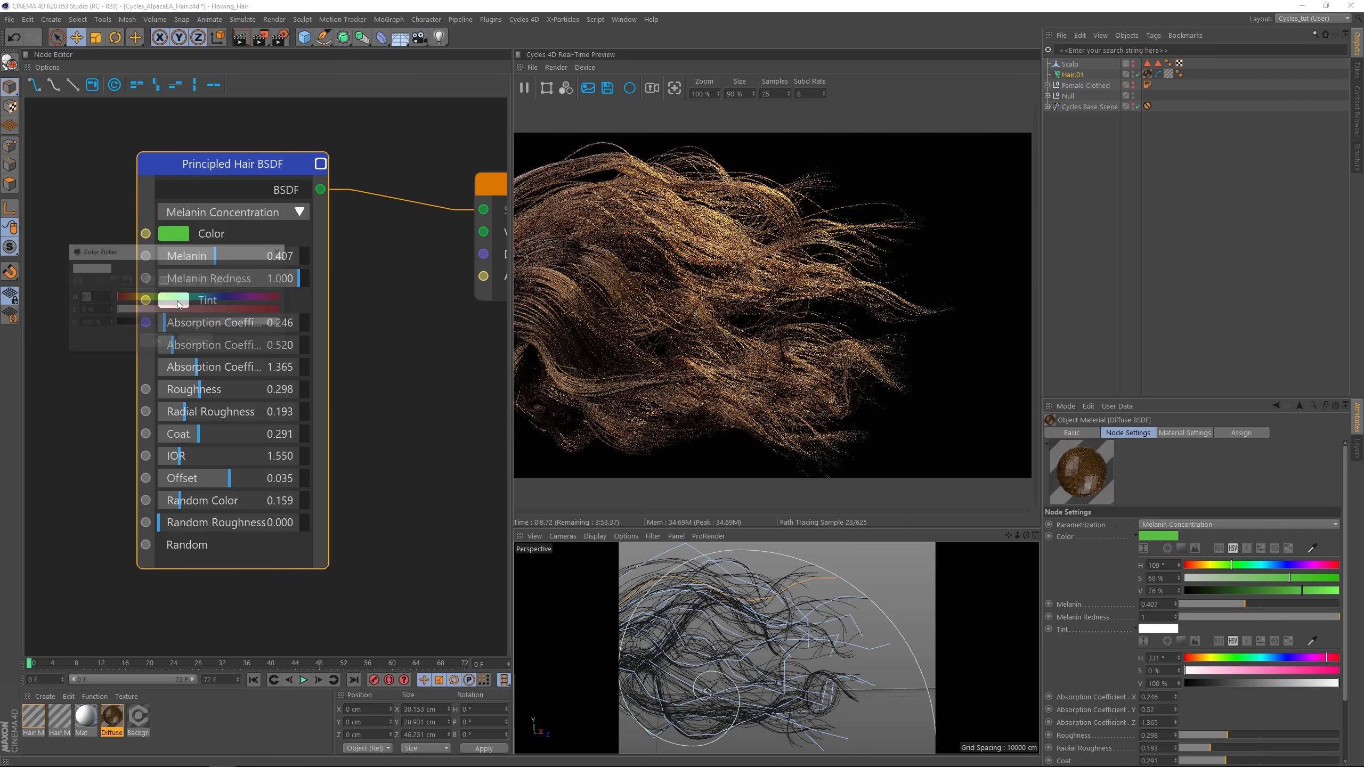
pyautogui.moveTo(216, 260); pyautogui.dragTo(263, 282)
pyautogui.click(299, 318)
pyautogui.moveTo(271, 333); pyautogui.dragTo(241, 333)
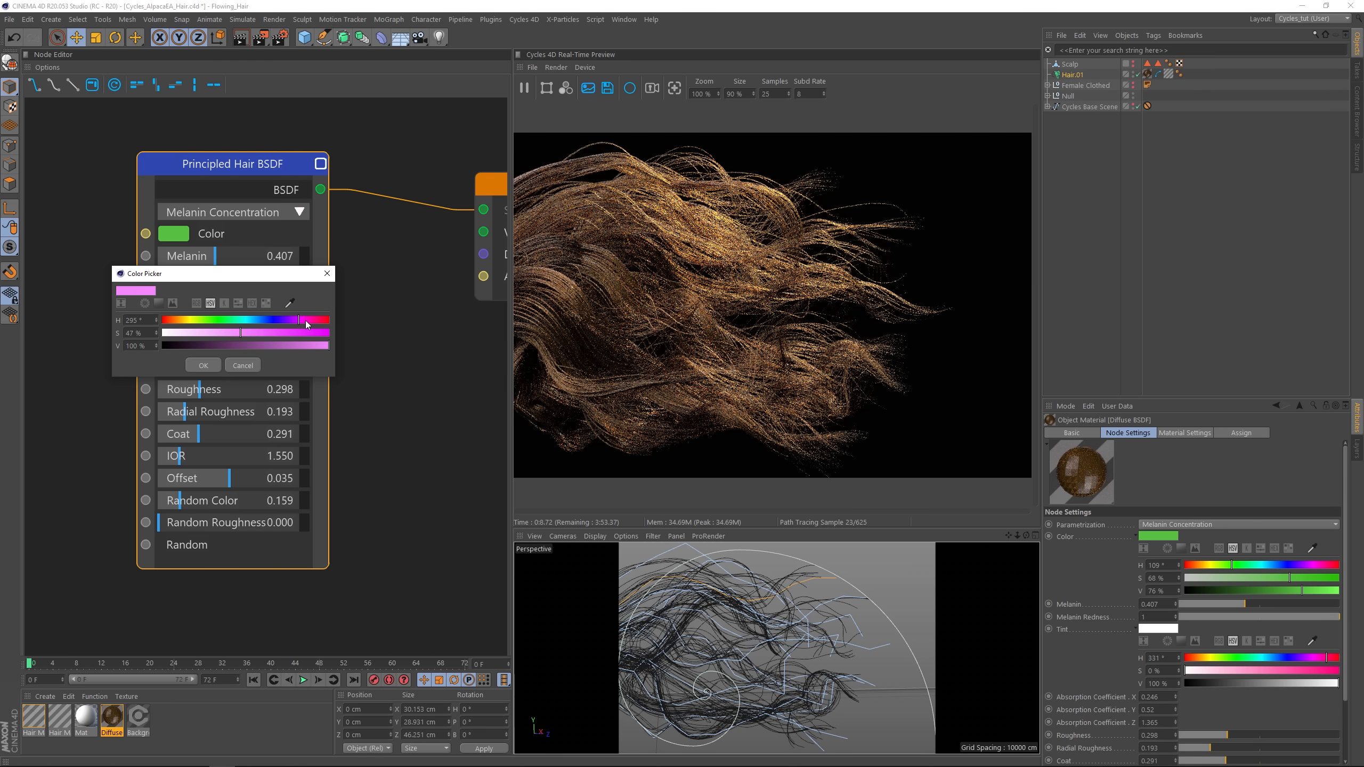
pyautogui.click(216, 365)
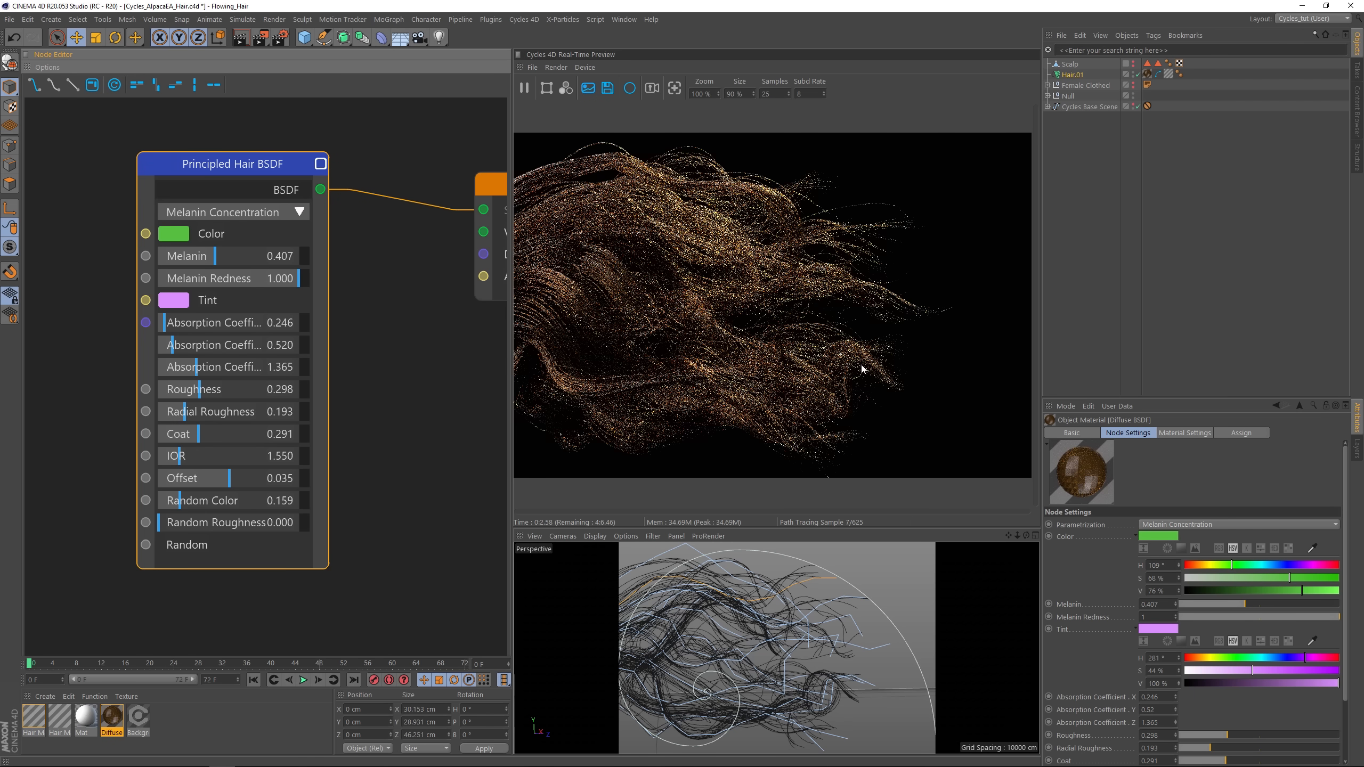
pyautogui.moveTo(1264, 672); pyautogui.dragTo(1283, 671)
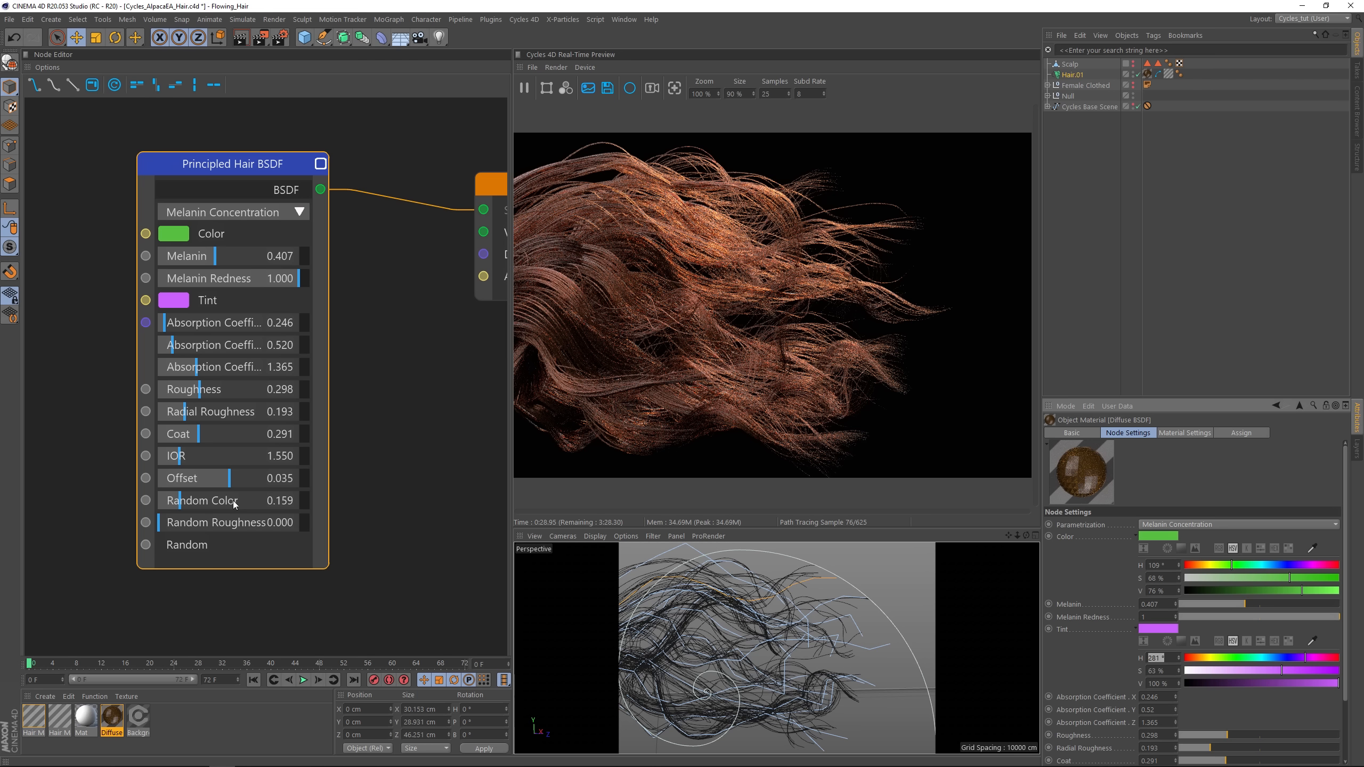
# Step: Raise the Principled Hair BSDF's Random Color to 1 and switch its parametrization to Absorption Coefficient
pyautogui.moveTo(184, 504); pyautogui.dragTo(333, 506)
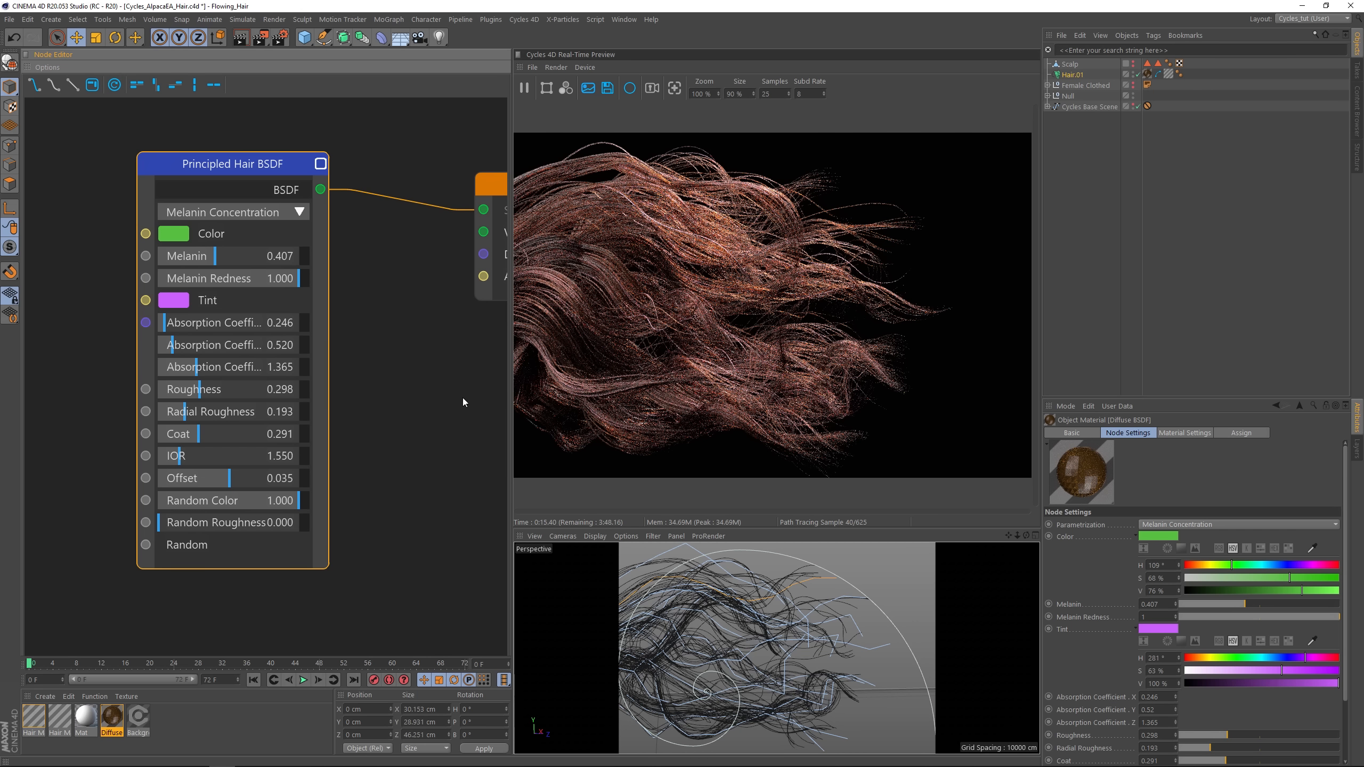
pyautogui.click(260, 215)
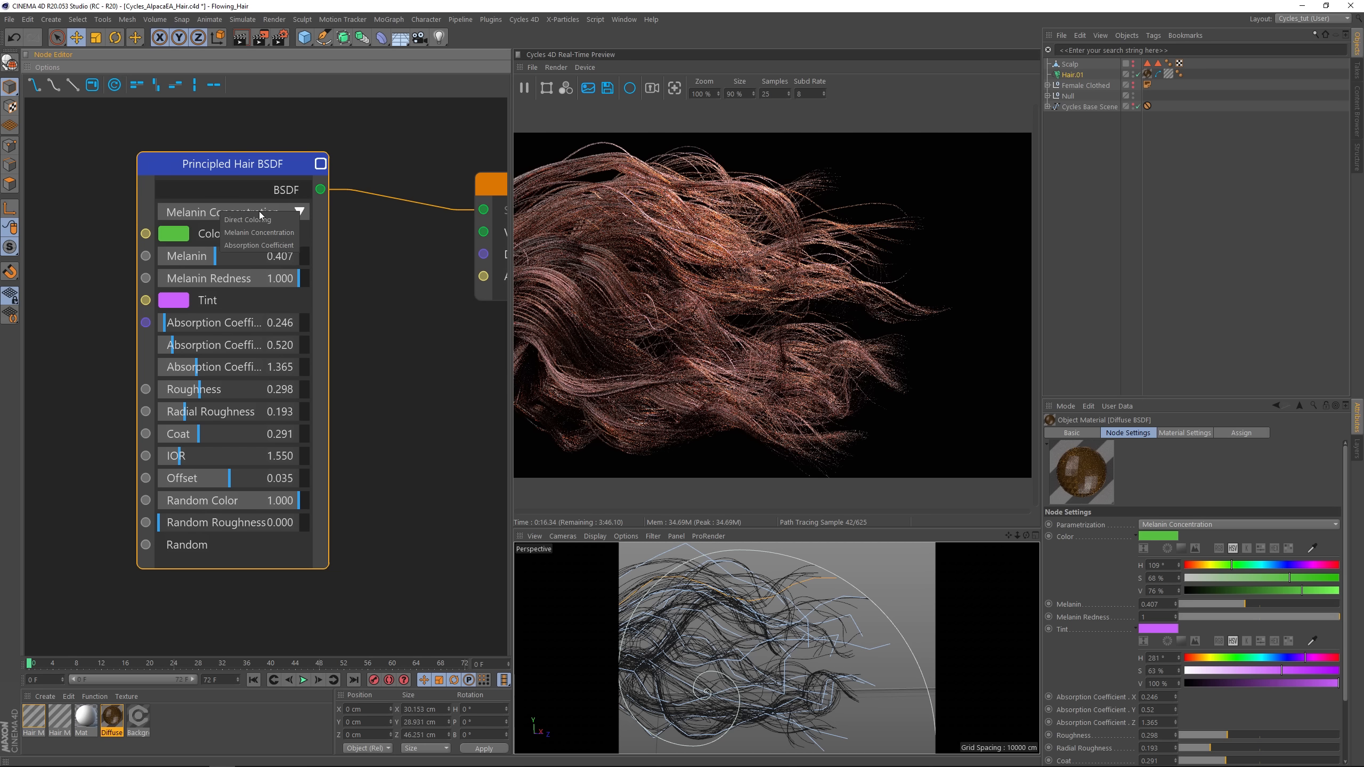
pyautogui.click(262, 245)
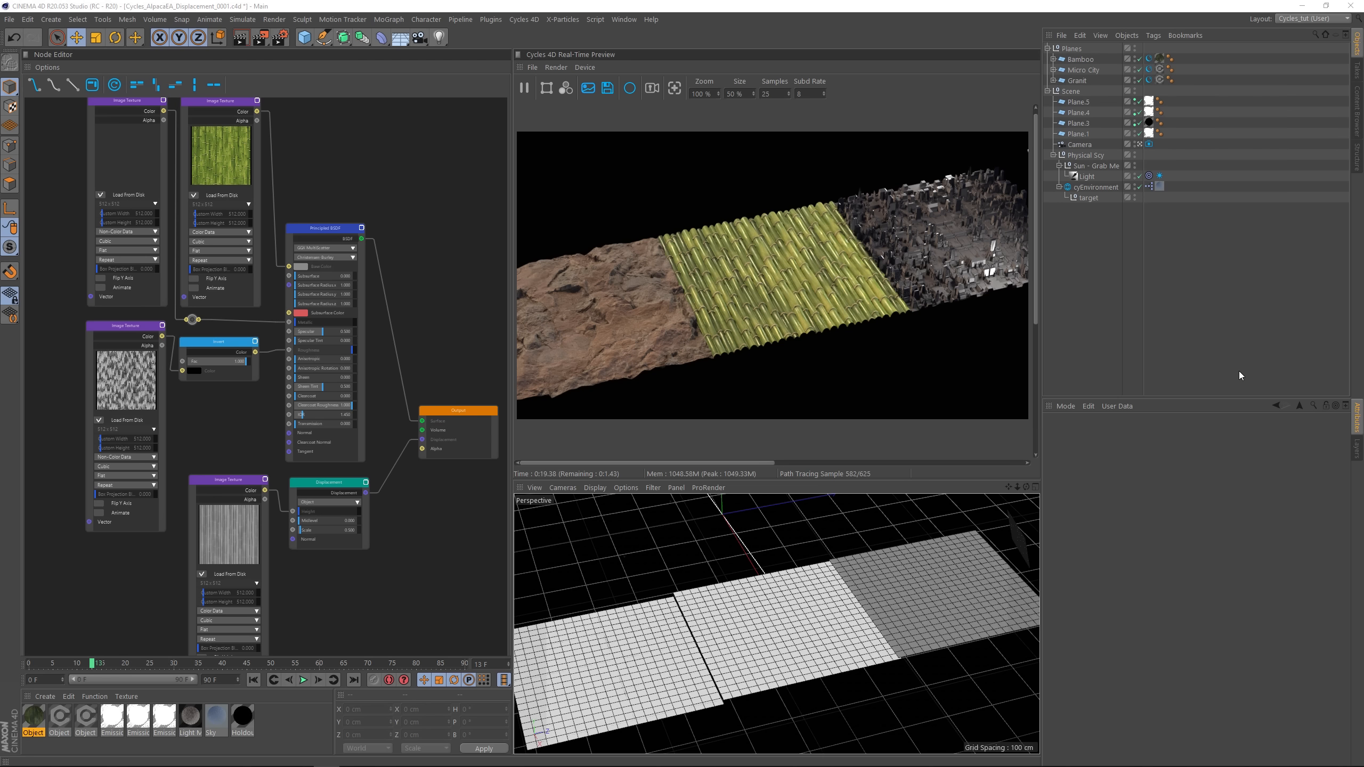
# Step: In the displacement scene, examine the displaced bamboo plane and its neighbouring planes up close from different angles
pyautogui.moveTo(801, 616)
pyautogui.keyDown('alt'); pyautogui.mouseDown()
pyautogui.moveTo(827, 613)
pyautogui.moveTo(796, 581)
pyautogui.moveTo(827, 622)
pyautogui.moveTo(865, 575)
pyautogui.moveTo(800, 593)
pyautogui.mouseUp(); pyautogui.keyUp('alt')
pyautogui.keyDown('alt'); pyautogui.moveTo(804, 592); pyautogui.dragTo(854, 581, button='right'); pyautogui.keyUp('alt')
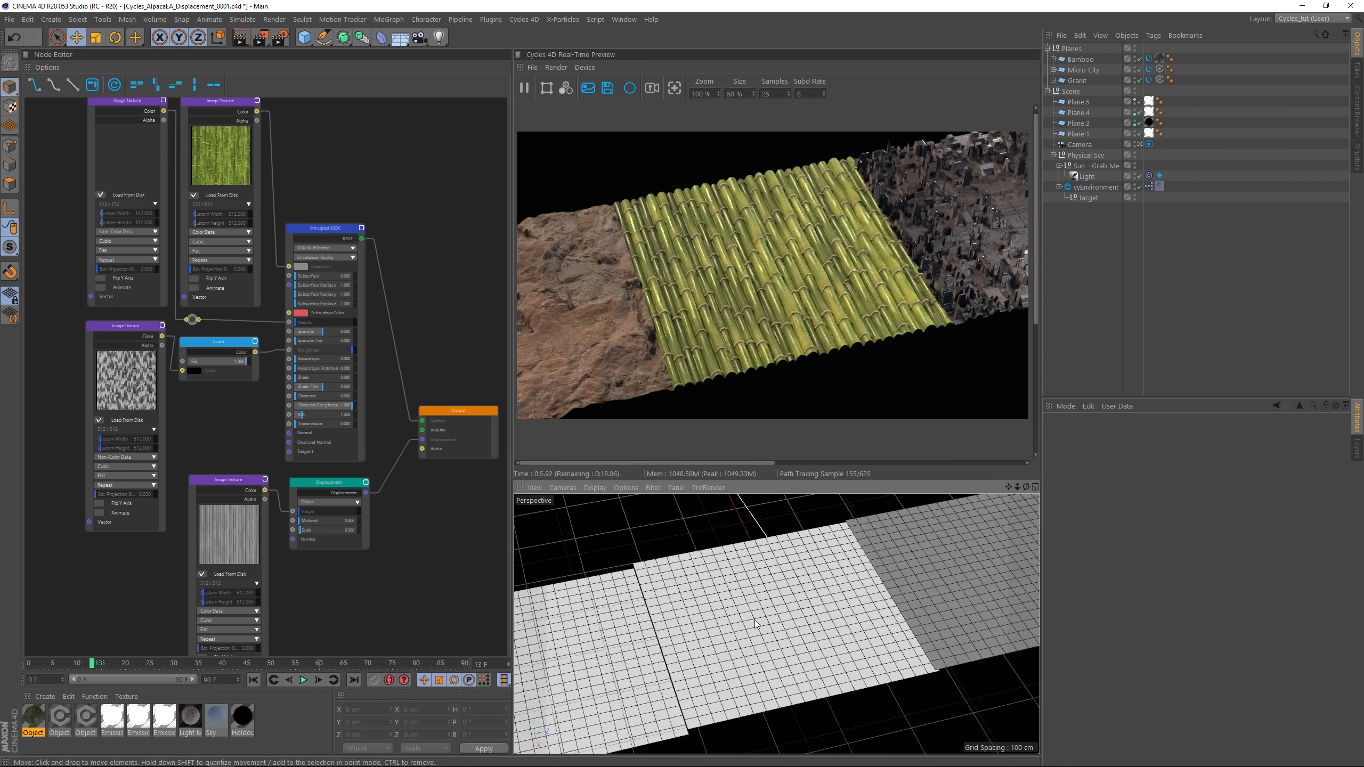
pyautogui.keyDown('alt'); pyautogui.moveTo(748, 623); pyautogui.dragTo(841, 642); pyautogui.keyUp('alt')
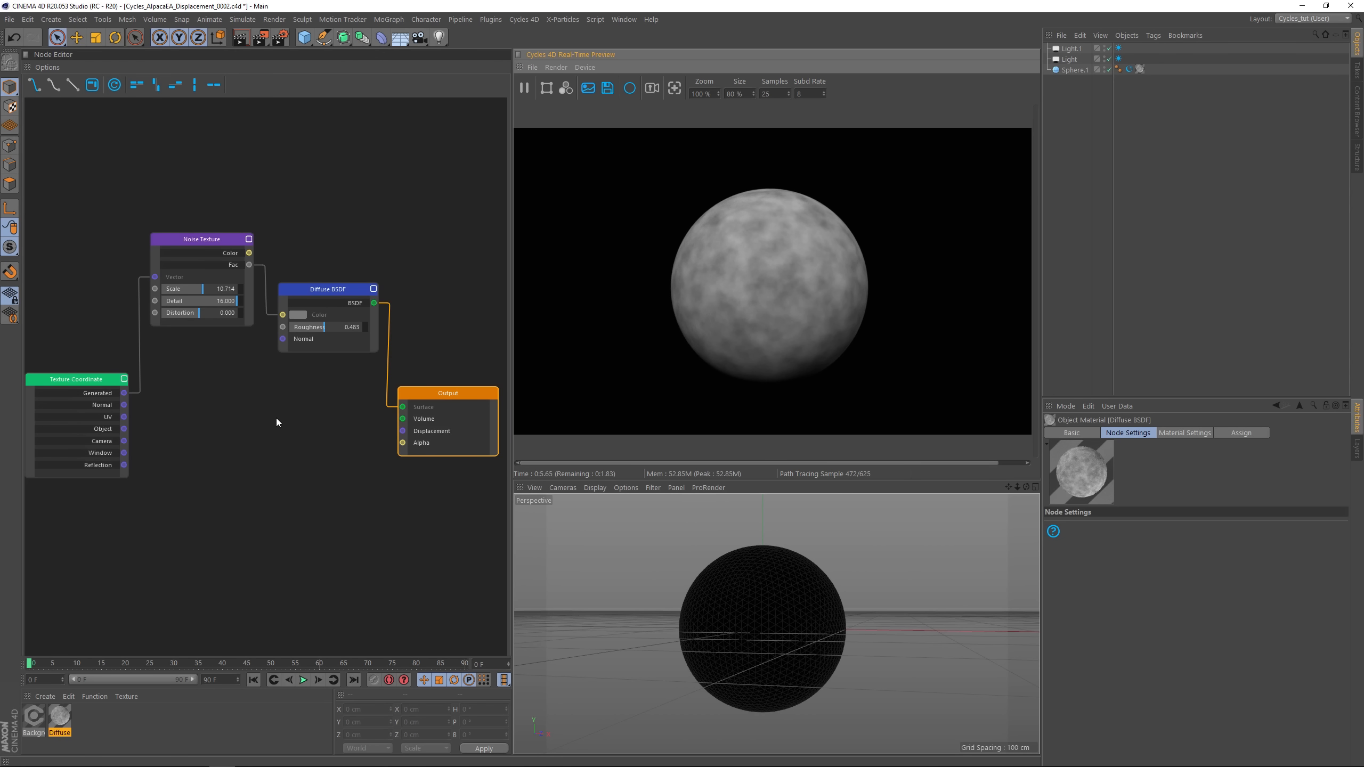
# Step: In the sphere scene's Diffuse BSDF material, add a Displacement node below the Diffuse BSDF
pyautogui.click(218, 247)
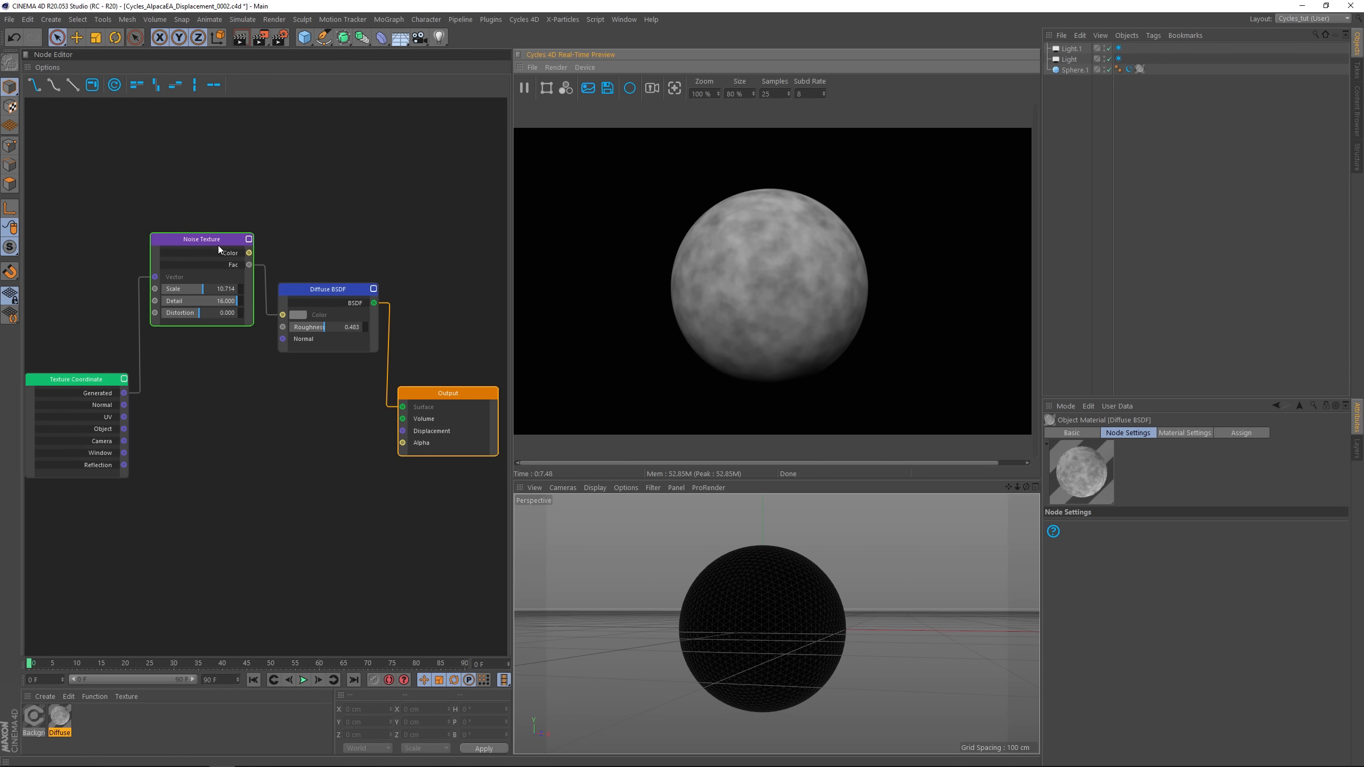
pyautogui.click(297, 315)
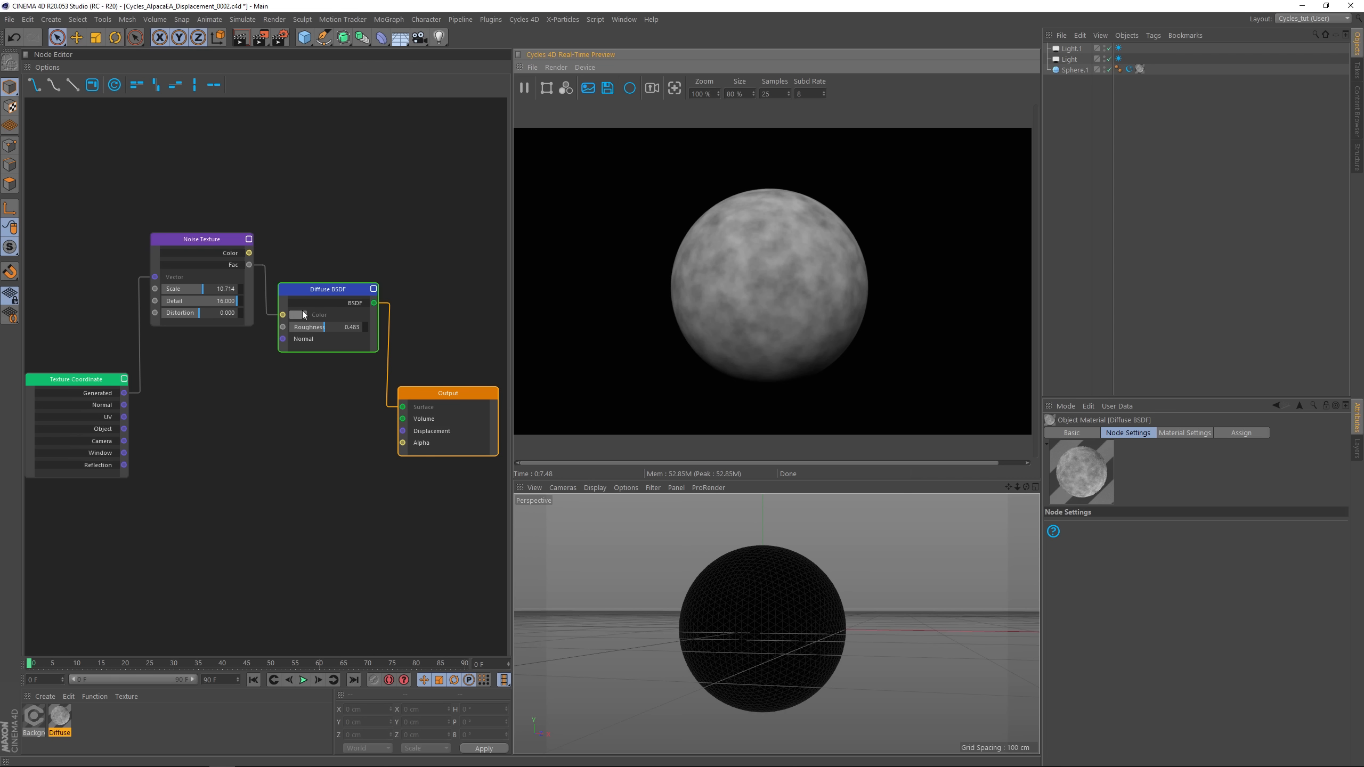
pyautogui.click(302, 389)
pyautogui.rightClick(269, 407)
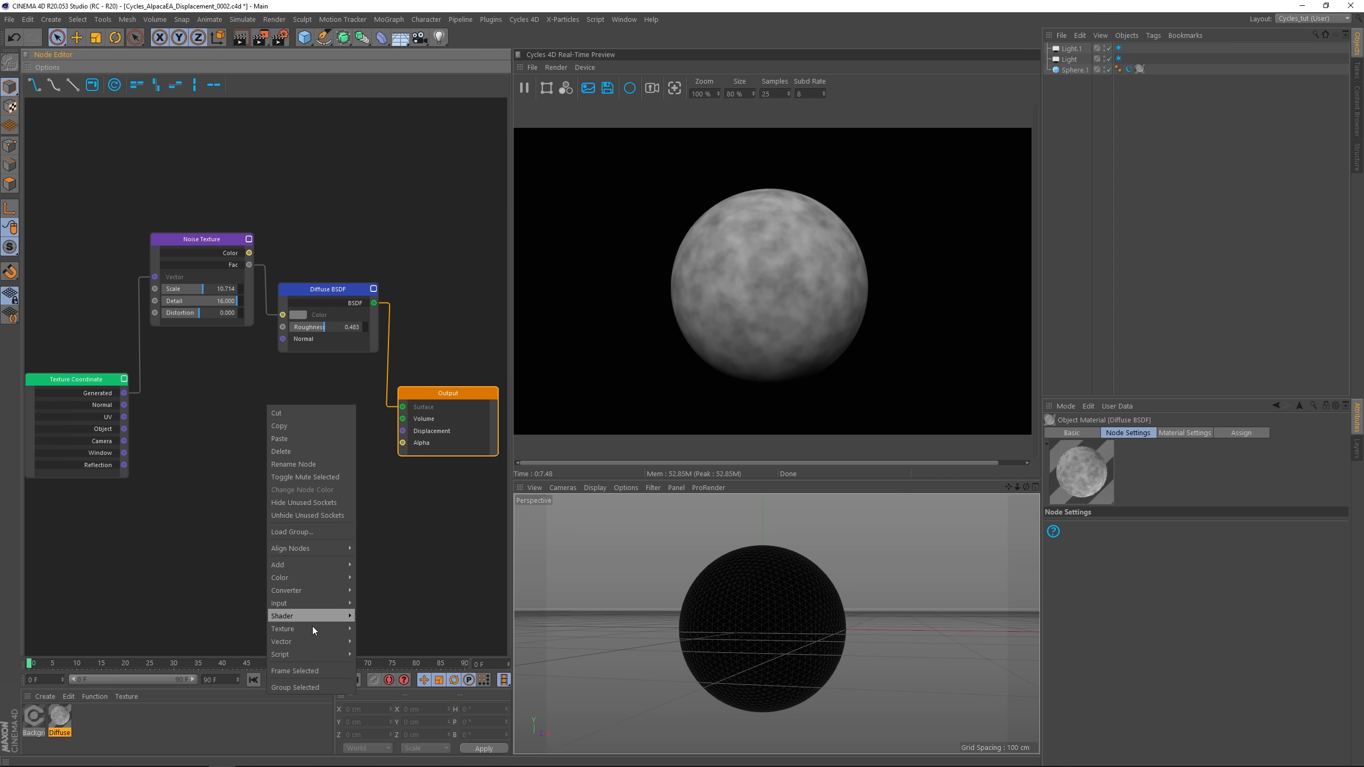
pyautogui.moveTo(316, 642)
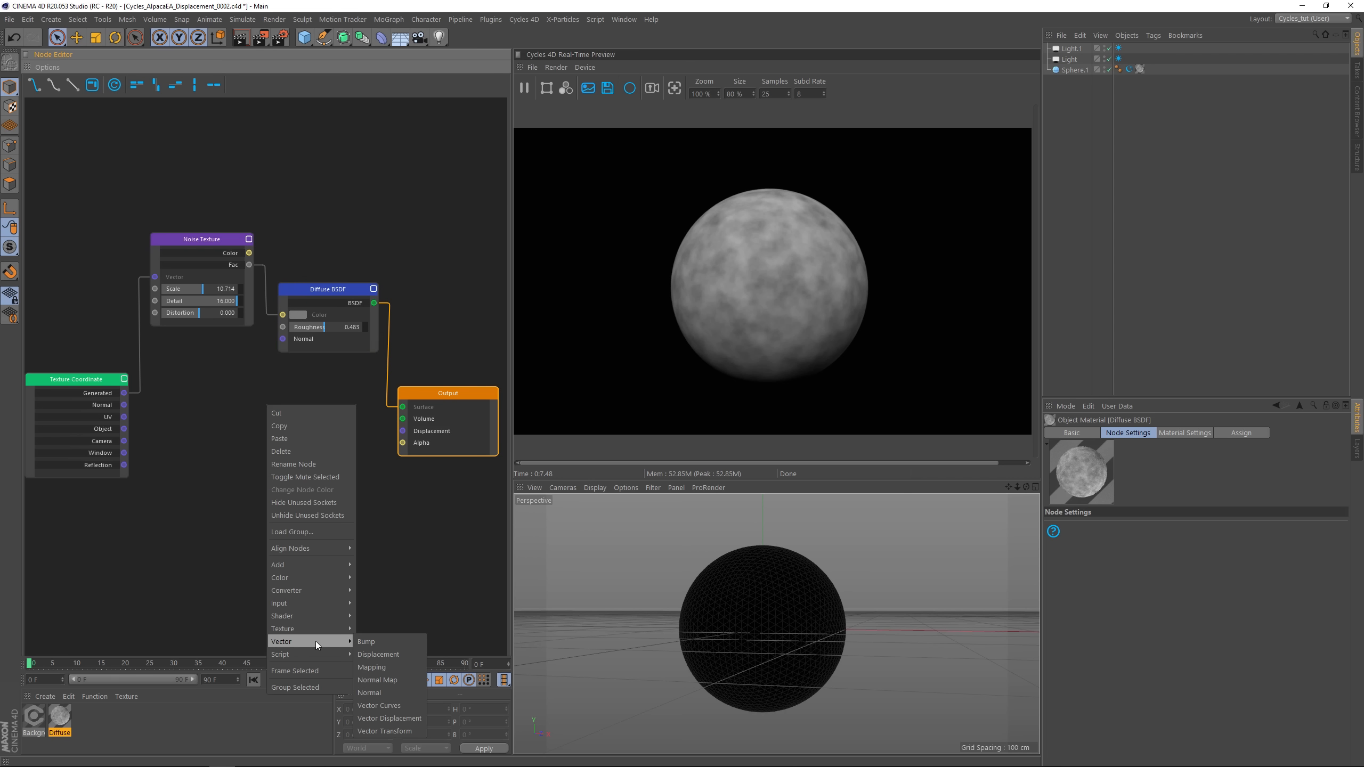
pyautogui.click(382, 654)
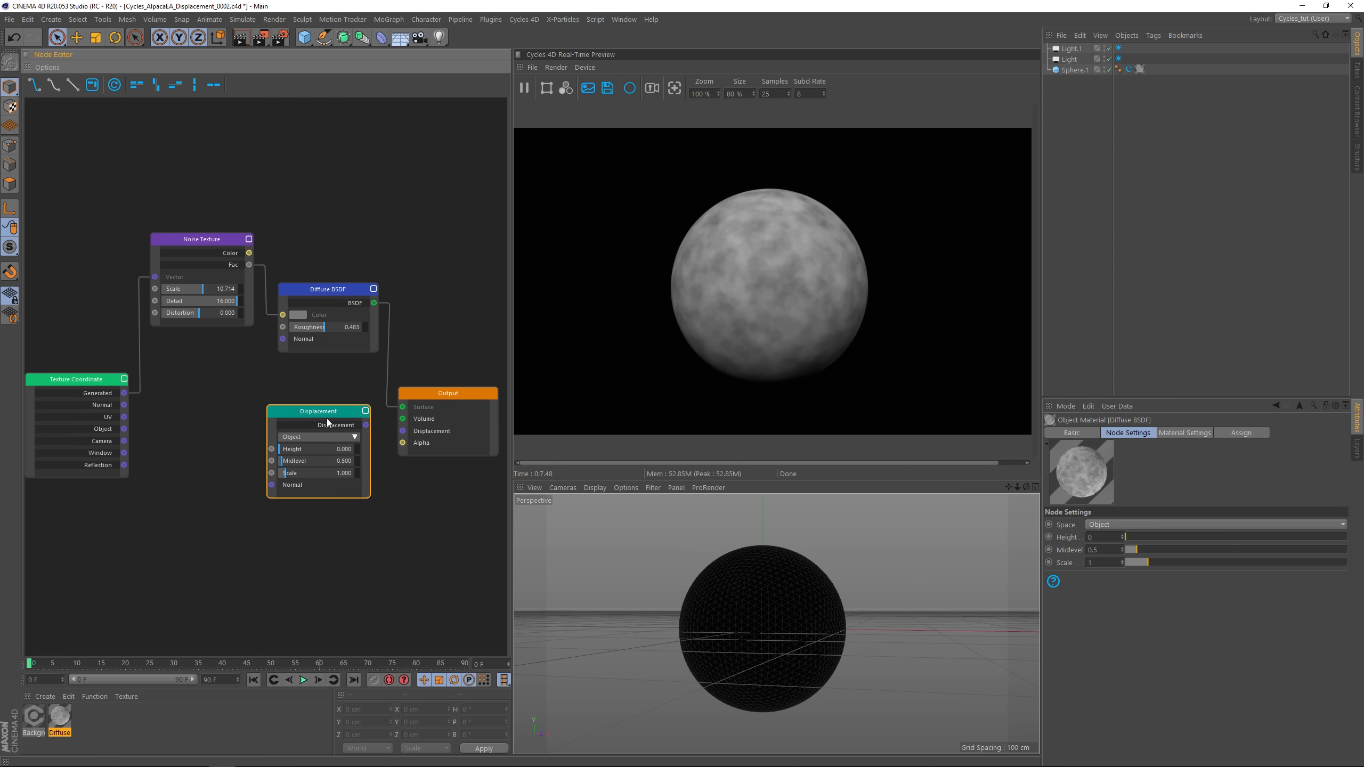
pyautogui.moveTo(327, 424); pyautogui.dragTo(303, 430)
# Step: Connect the Noise Texture's Fac output to the Displacement node's Height, and its Displacement output to the Output node's Displacement input
pyautogui.scroll(3, 337, 494)
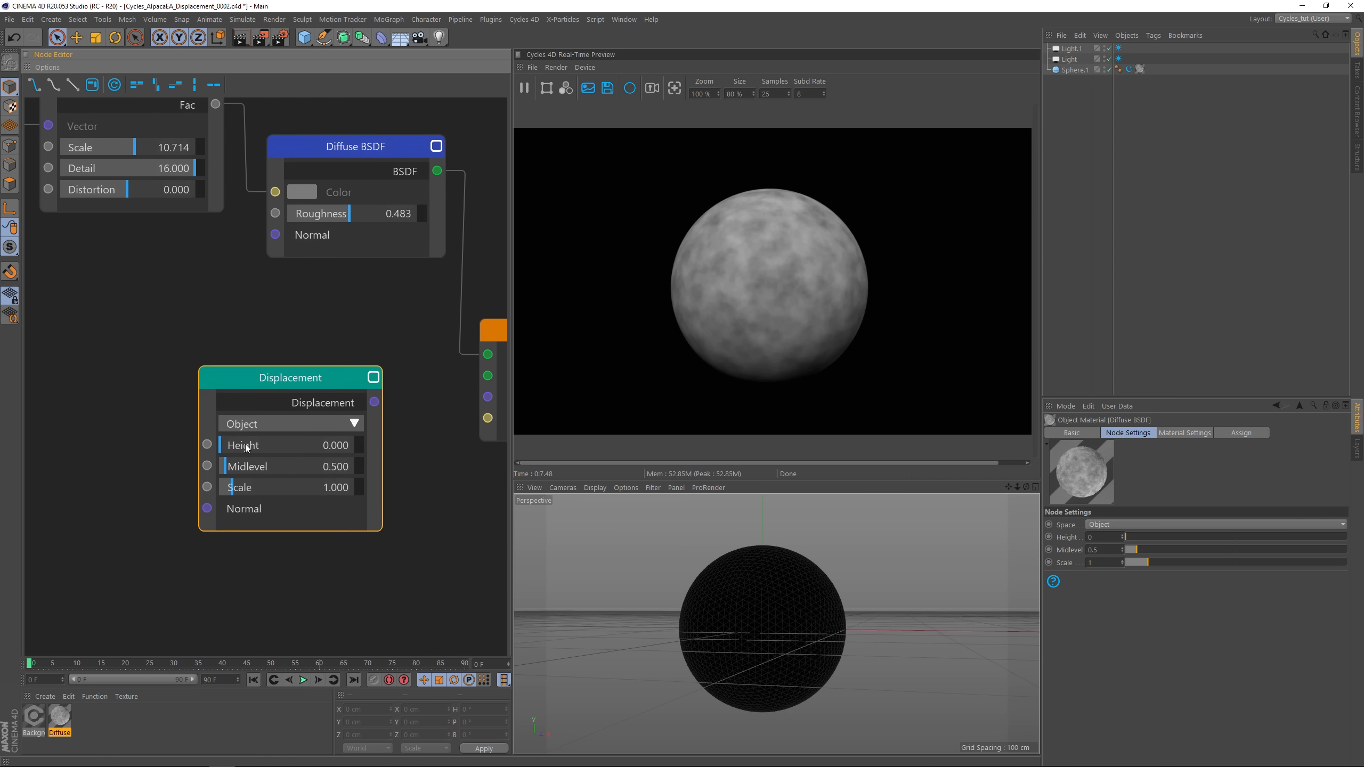
pyautogui.scroll(-2, 301, 456)
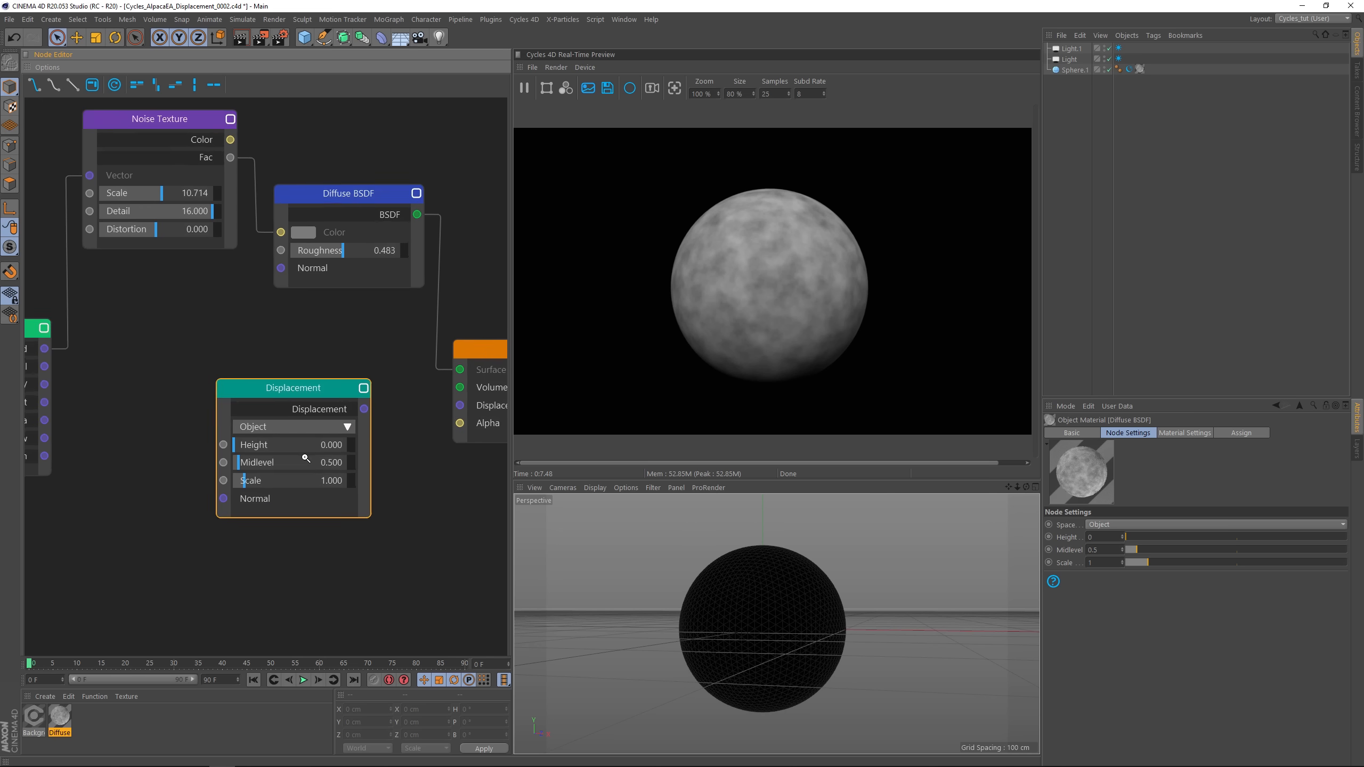
pyautogui.click(192, 237)
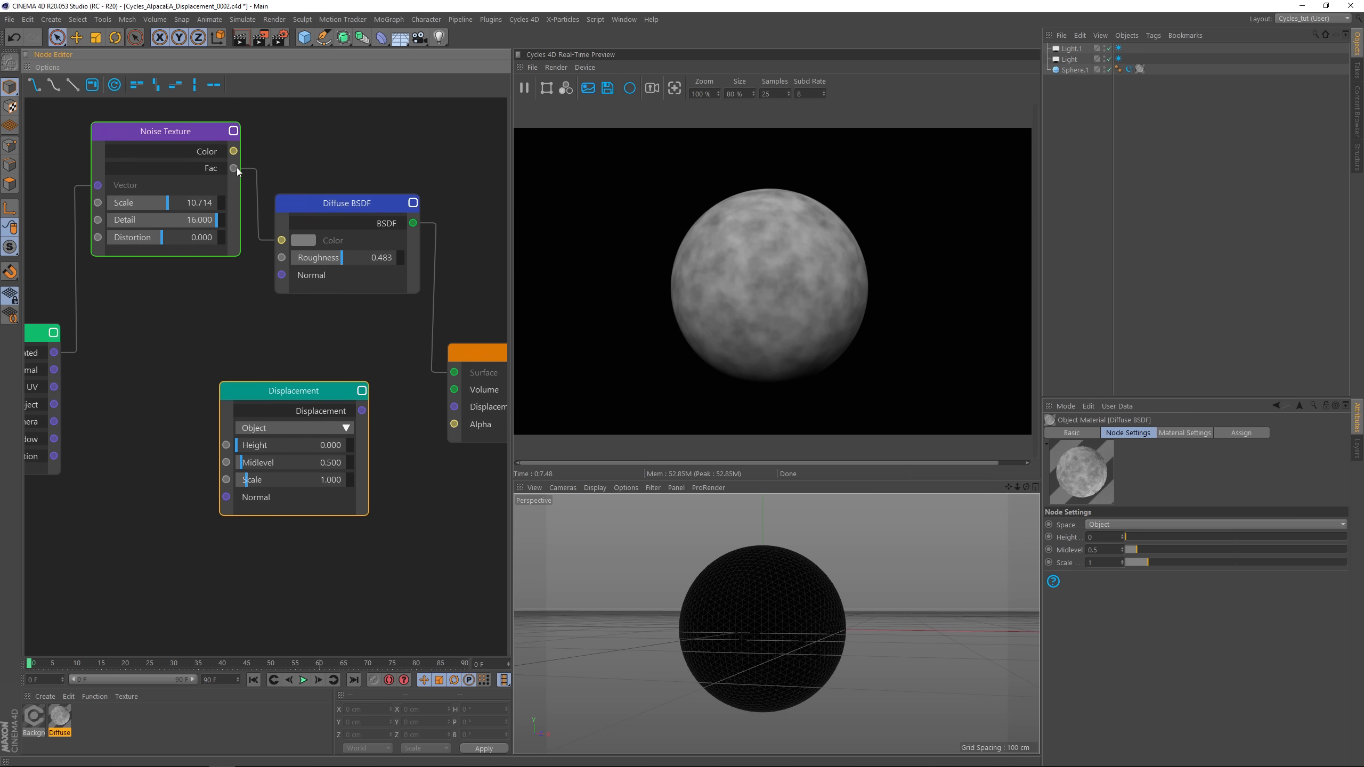
pyautogui.moveTo(233, 168); pyautogui.dragTo(226, 445)
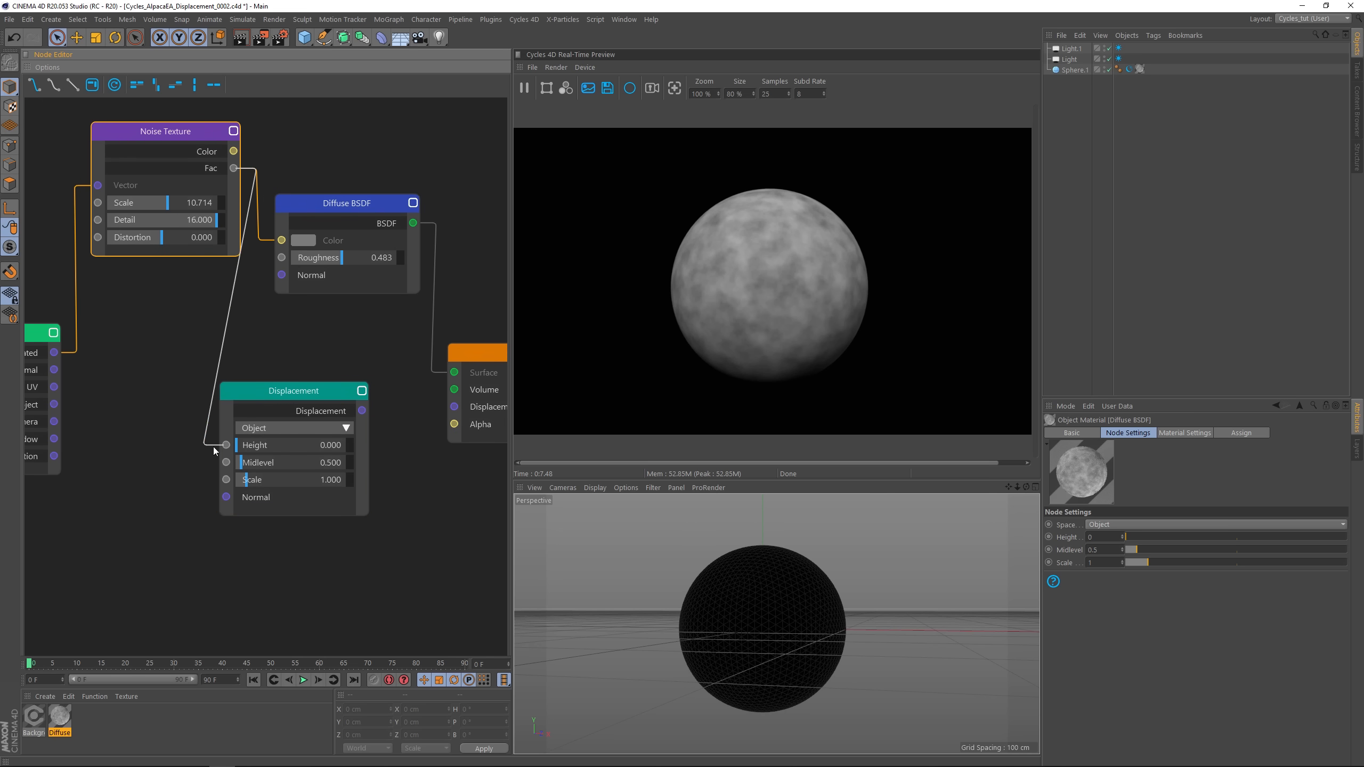
pyautogui.moveTo(281, 390); pyautogui.dragTo(259, 387)
pyautogui.moveTo(341, 407); pyautogui.dragTo(451, 408)
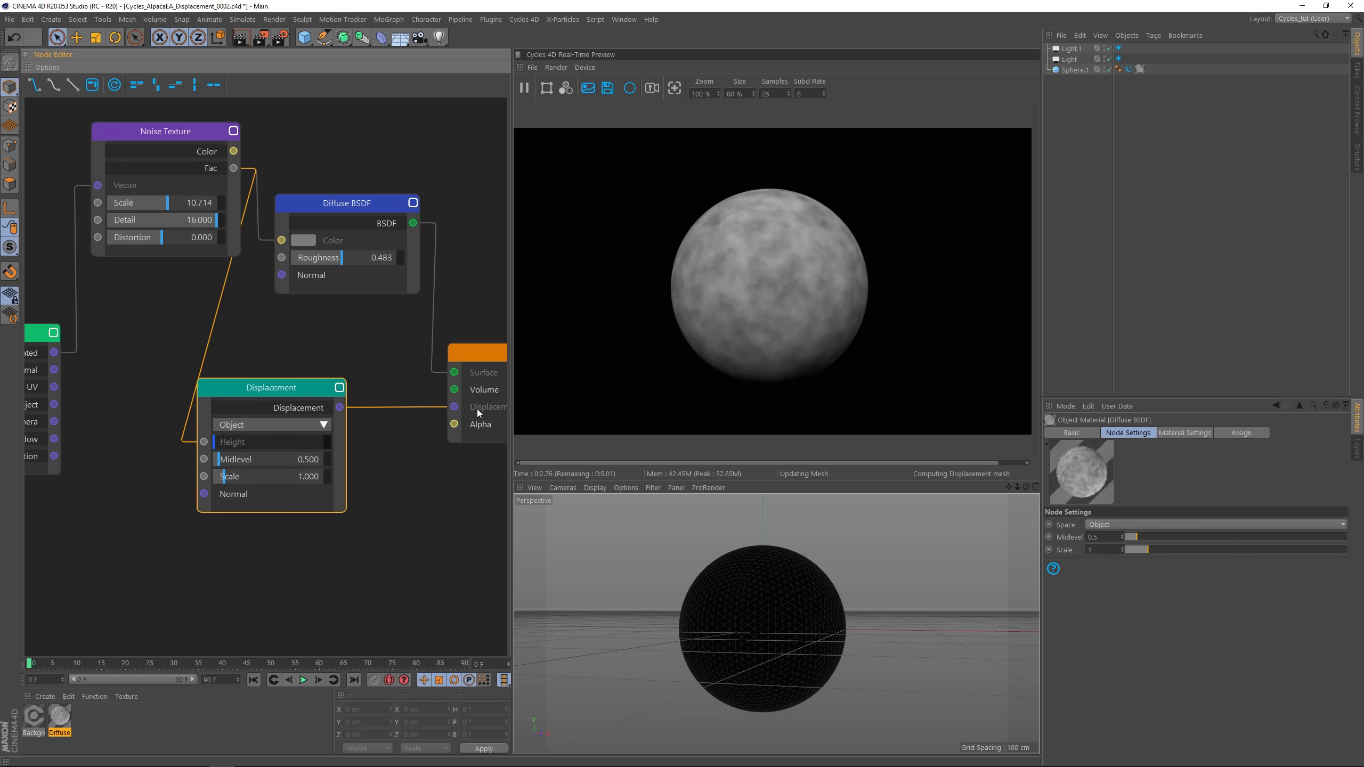
pyautogui.keyDown('alt'); pyautogui.moveTo(812, 602); pyautogui.dragTo(780, 599); pyautogui.keyUp('alt')
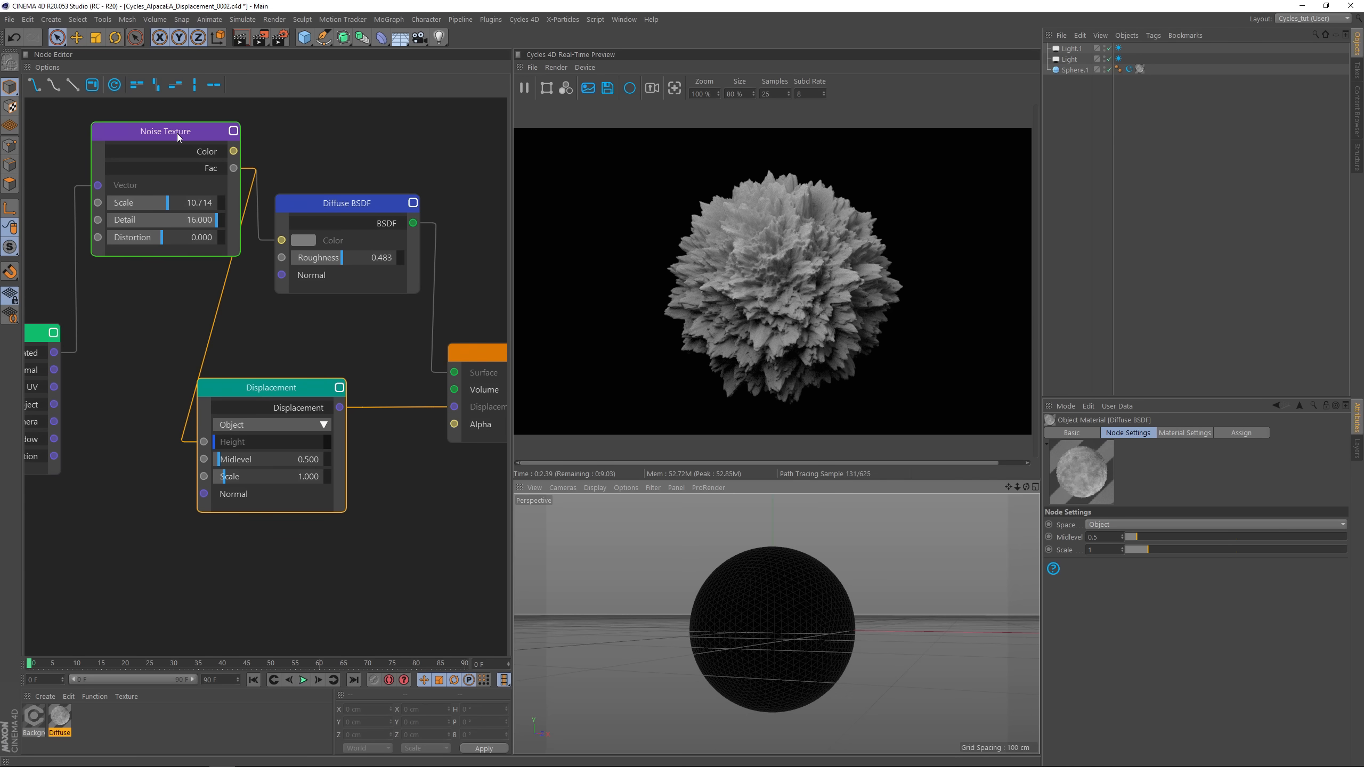
# Step: Set the Noise Texture's Scale to 1.768 and its Distortion to 7.555, trying a Distortion of 4.662 first
pyautogui.moveTo(194, 158); pyautogui.dragTo(182, 156)
pyautogui.moveTo(152, 235); pyautogui.dragTo(153, 235)
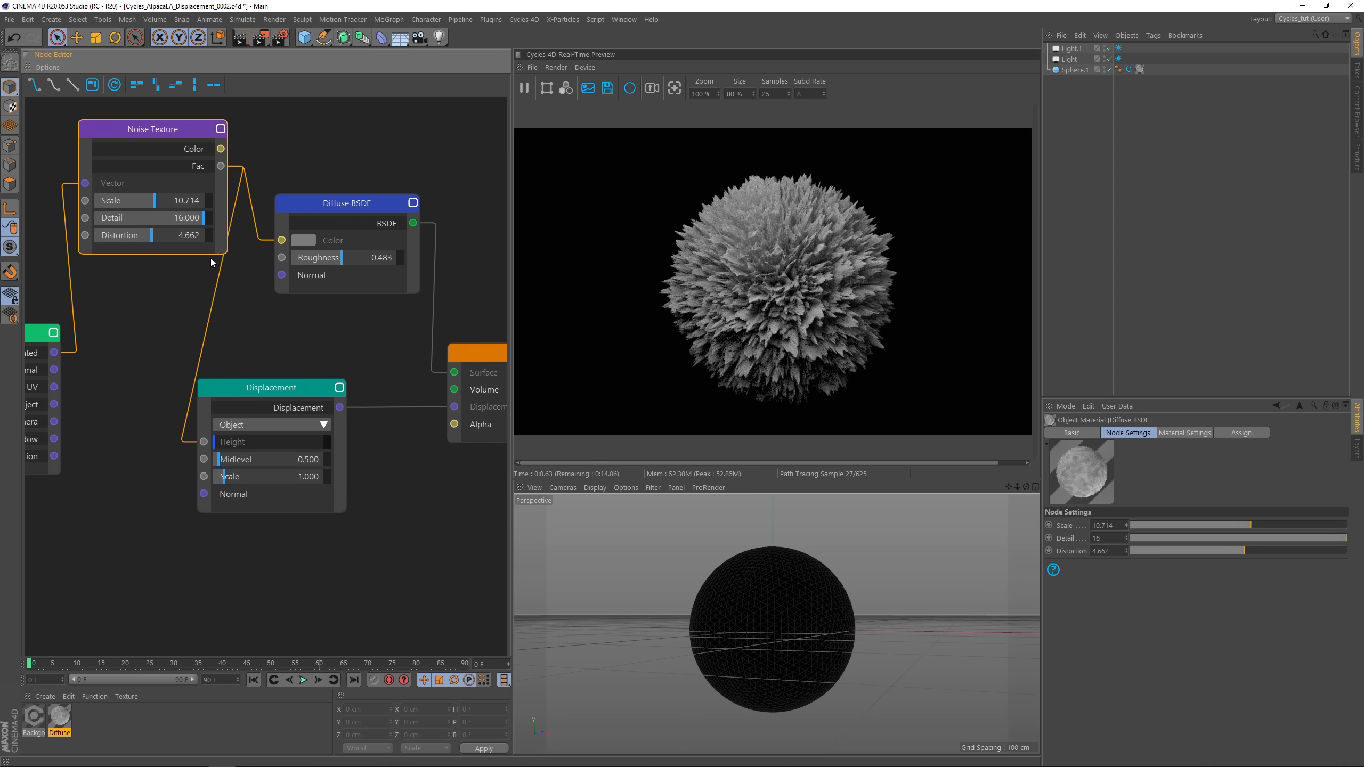
pyautogui.moveTo(154, 202); pyautogui.dragTo(157, 243)
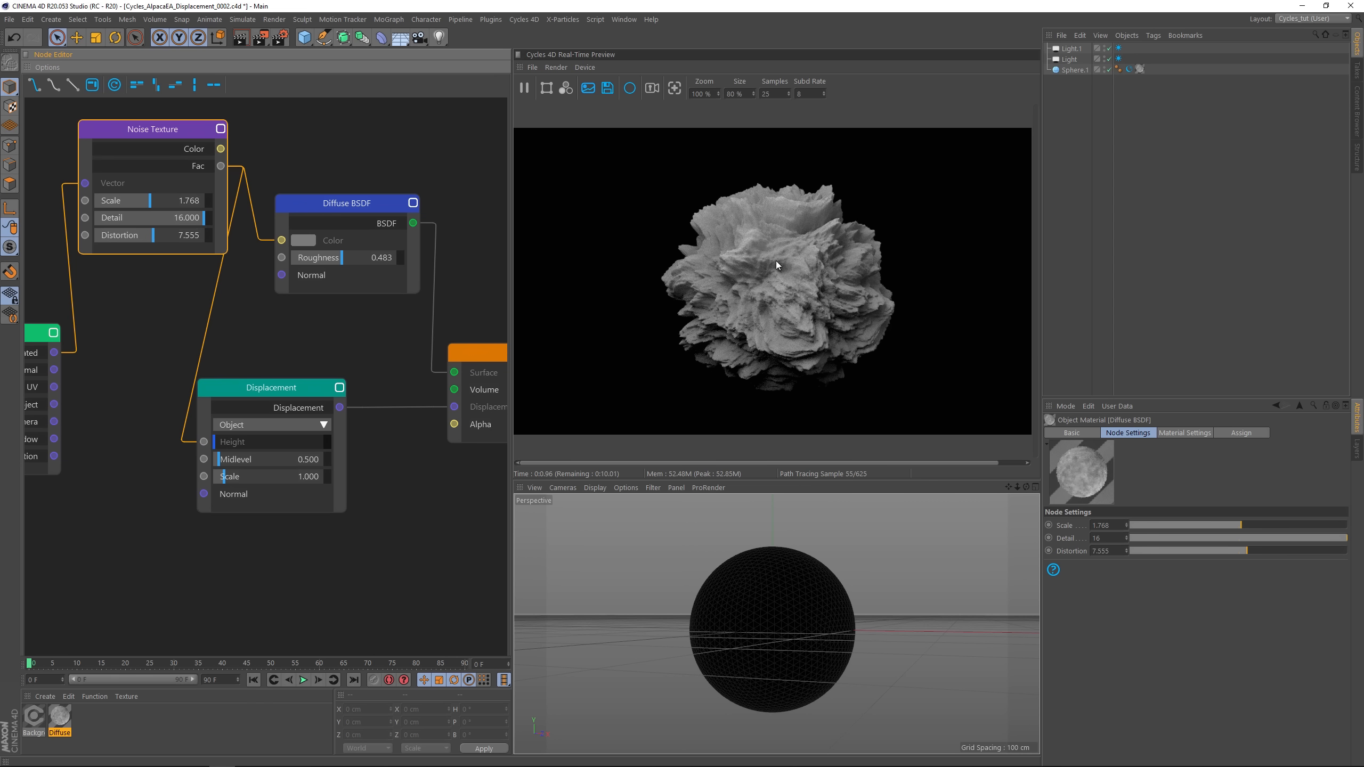
pyautogui.keyDown('alt'); pyautogui.moveTo(780, 569); pyautogui.dragTo(800, 609); pyautogui.keyUp('alt')
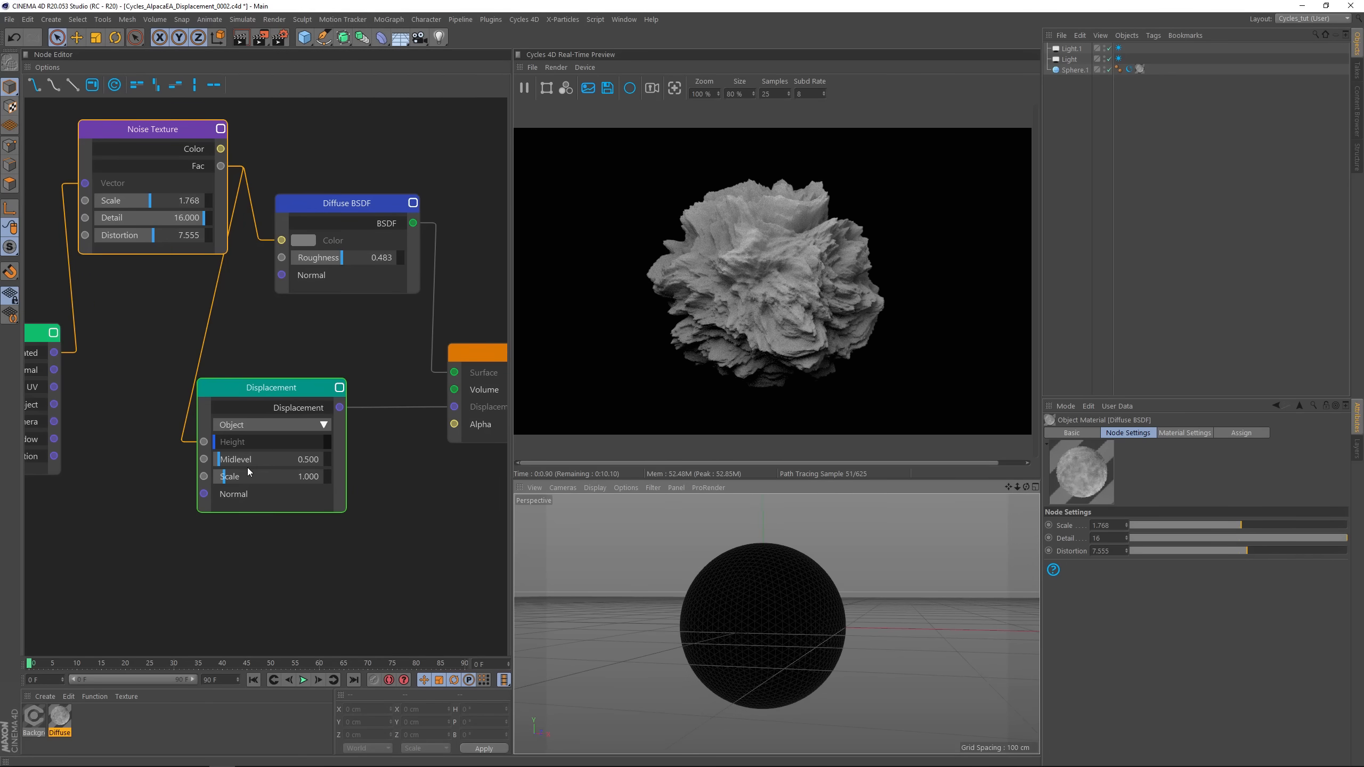
# Step: Try a Scale of 4.391 on the Displacement node, and reduce it to 1.016
pyautogui.moveTo(229, 478); pyautogui.dragTo(263, 480)
pyautogui.moveTo(822, 609)
pyautogui.keyDown('alt'); pyautogui.mouseDown()
pyautogui.moveTo(880, 621)
pyautogui.moveTo(905, 601)
pyautogui.moveTo(788, 592)
pyautogui.moveTo(816, 589)
pyautogui.mouseUp(); pyautogui.keyUp('alt')
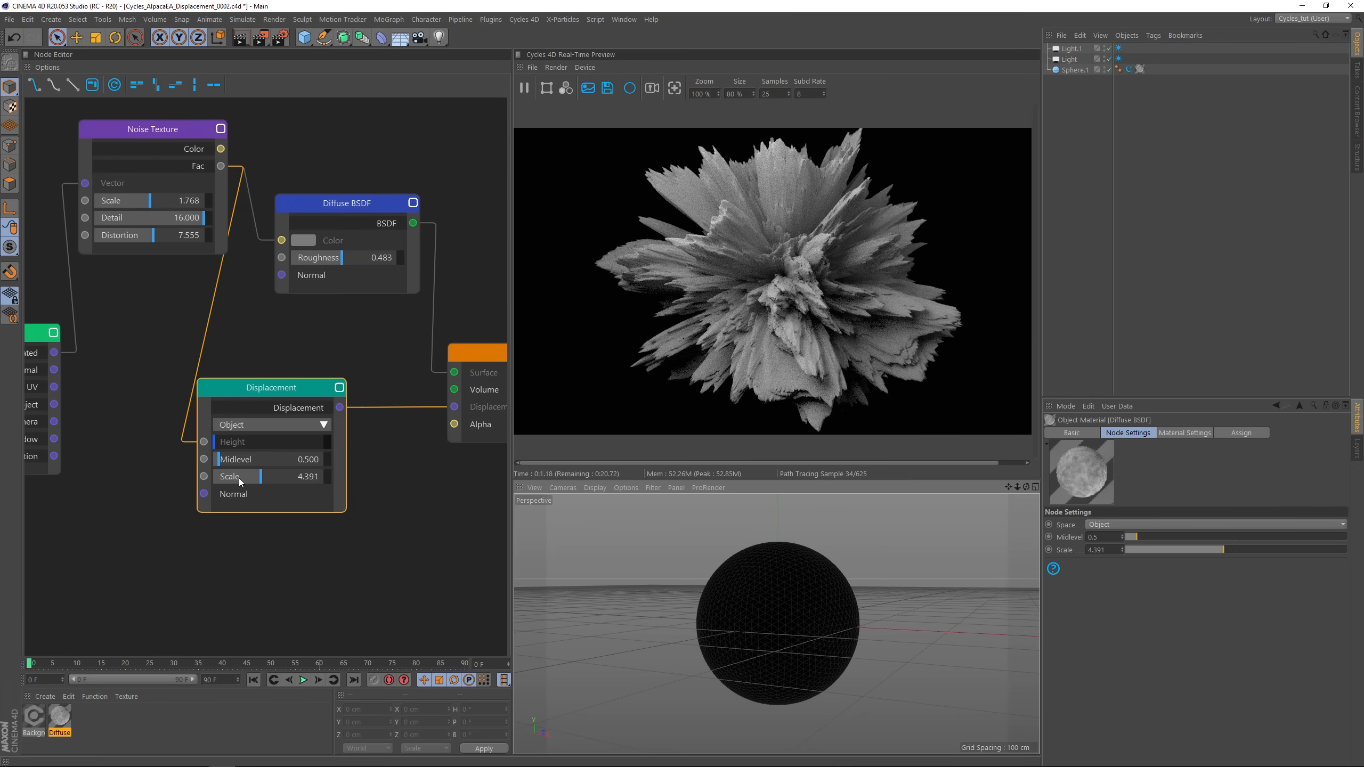
pyautogui.moveTo(242, 482); pyautogui.dragTo(212, 482)
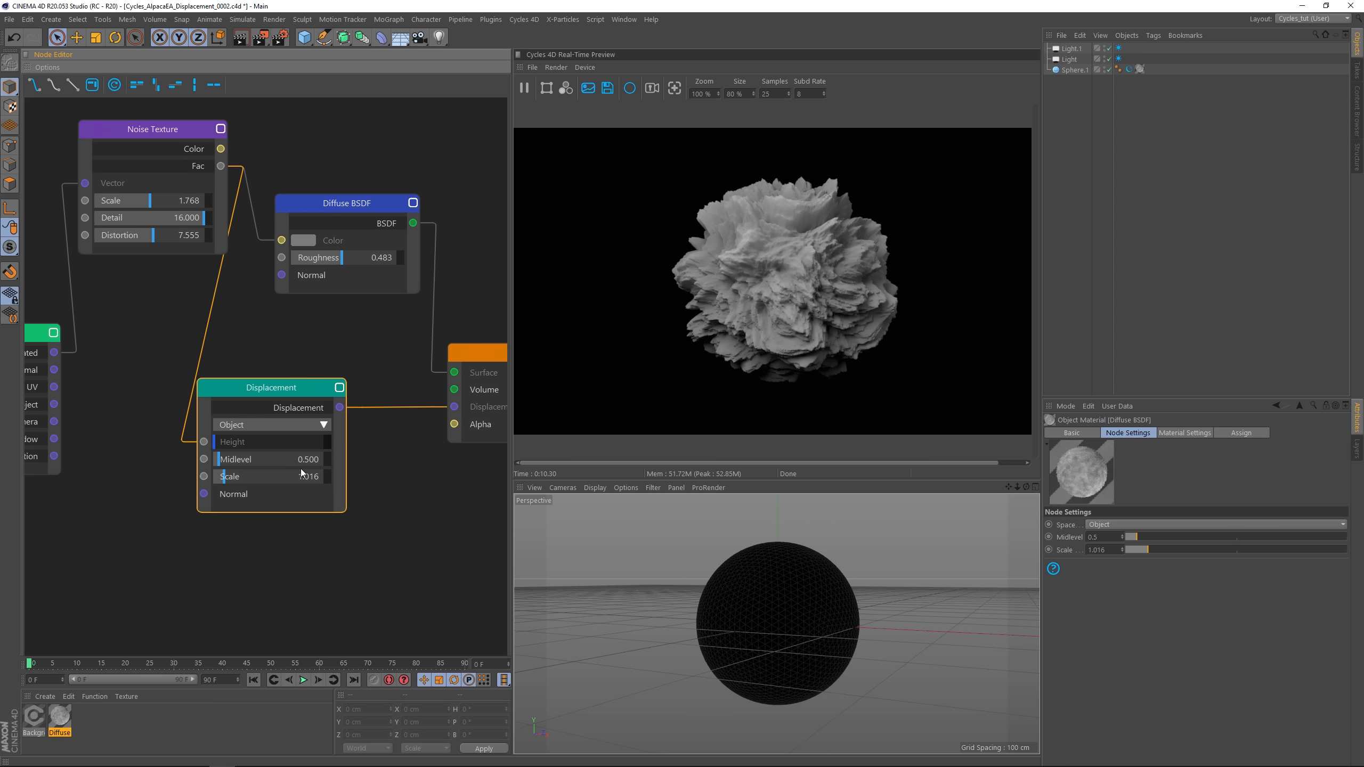
# Step: Try Midlevel values of 0 and 1 on the Displacement node, and set it back to 0.5
pyautogui.moveTo(219, 461); pyautogui.dragTo(213, 461)
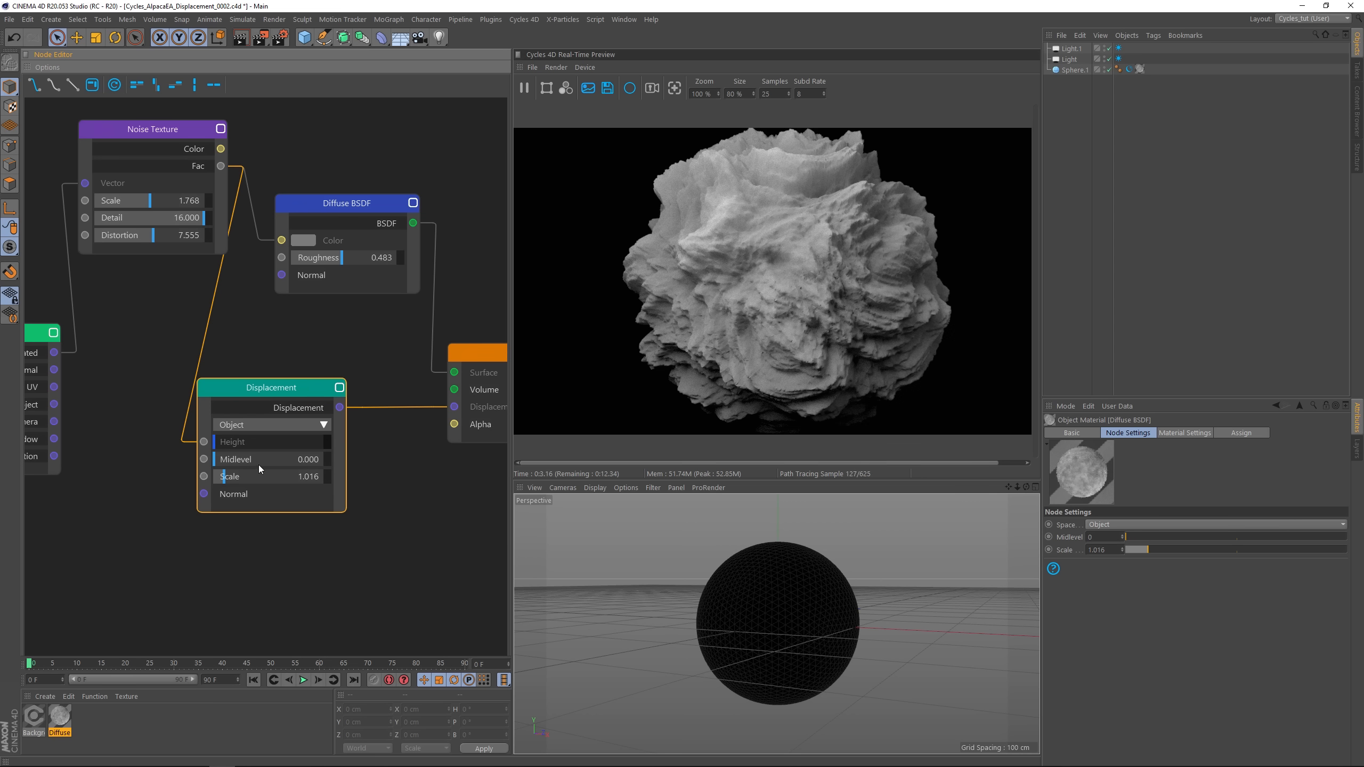
pyautogui.click(326, 461)
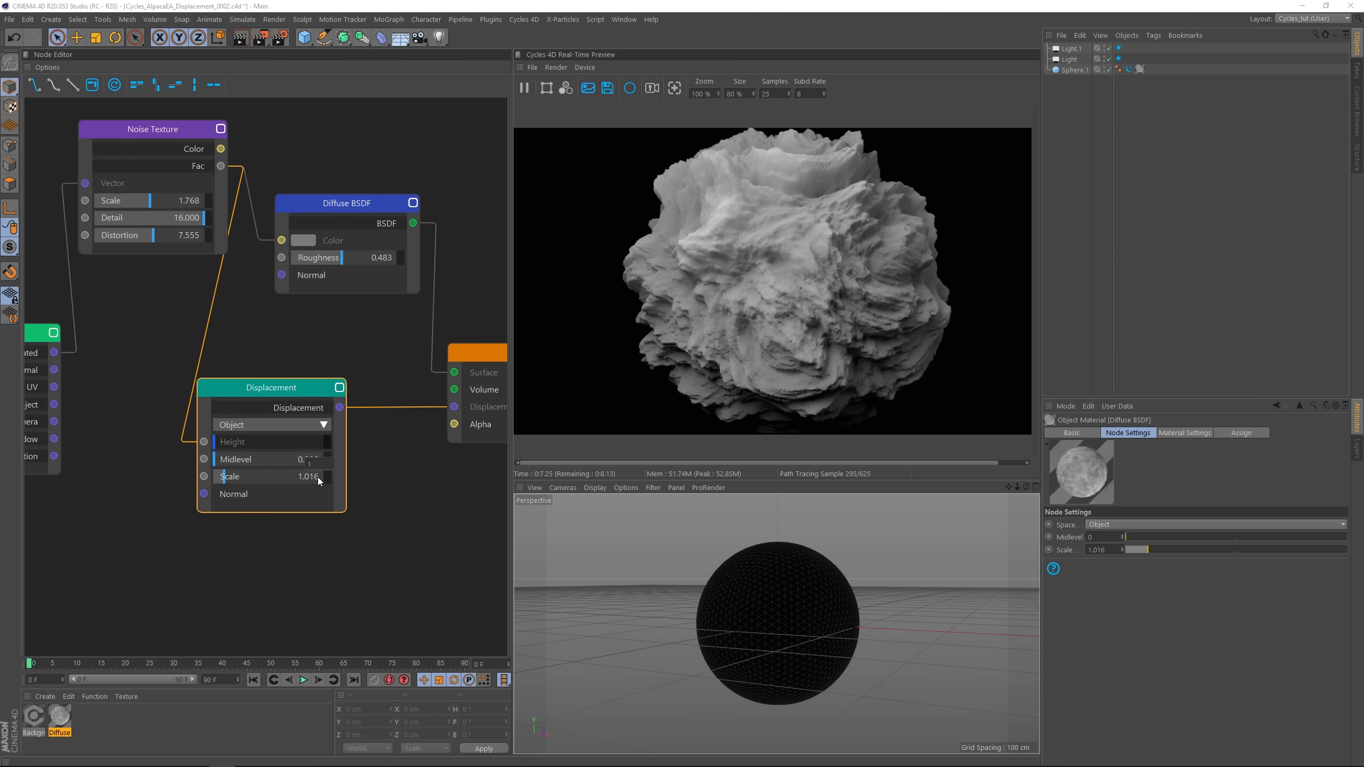
pyautogui.press('Return')
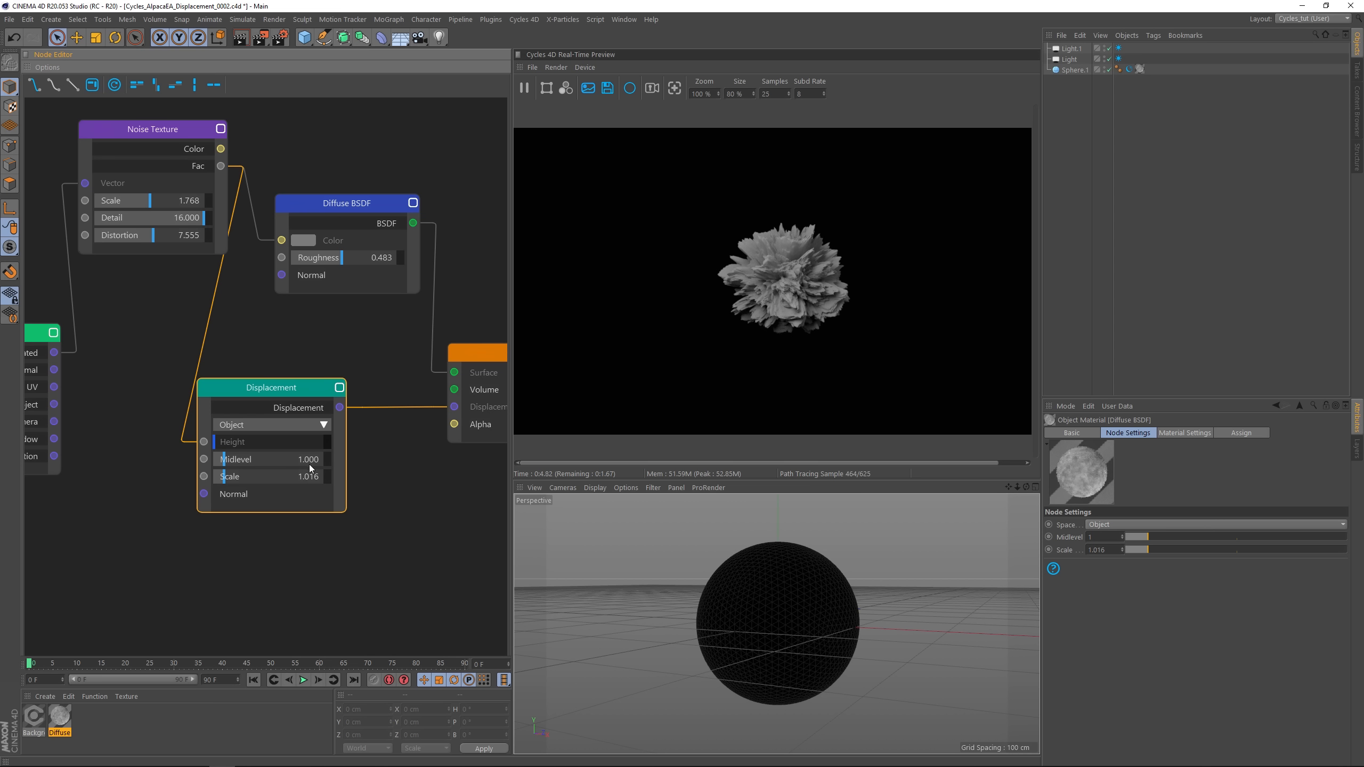
pyautogui.doubleClick(328, 461)
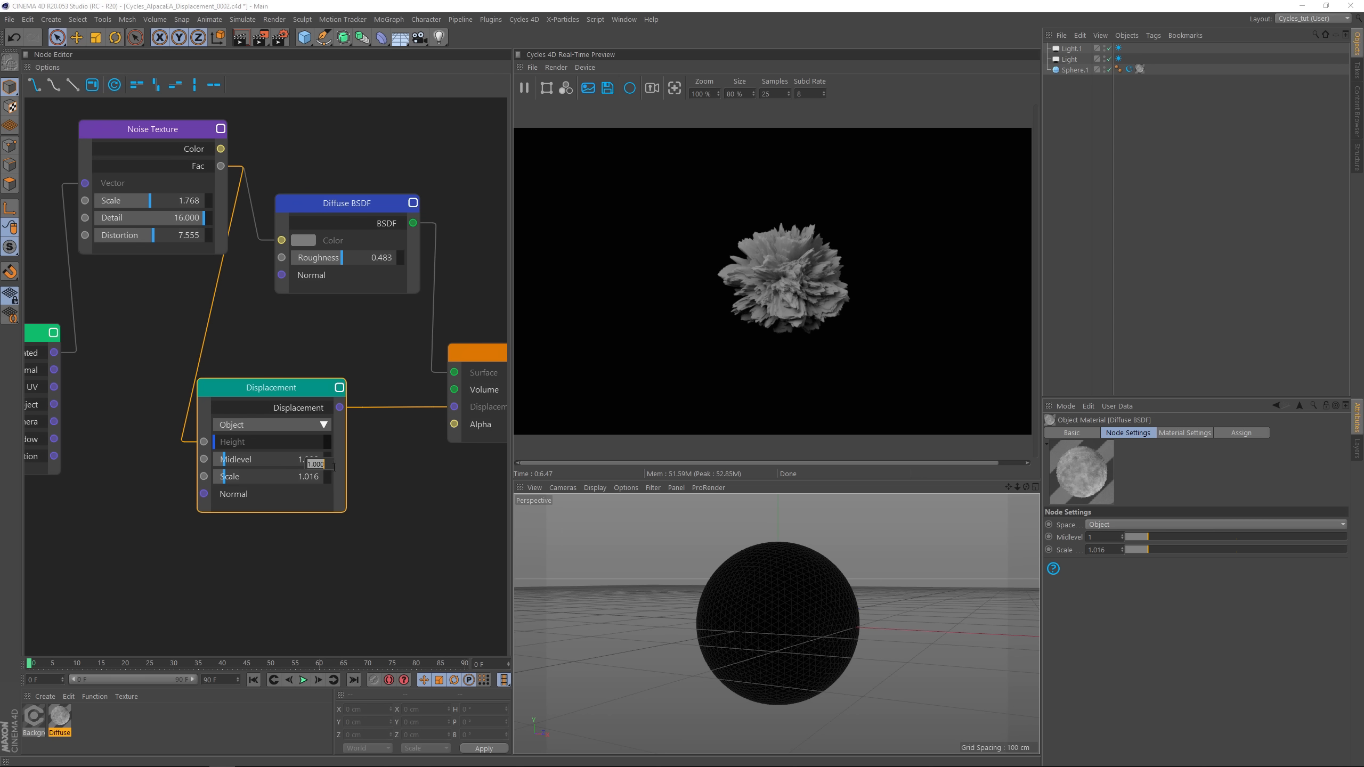
pyautogui.write('0.5')
pyautogui.press('Return')
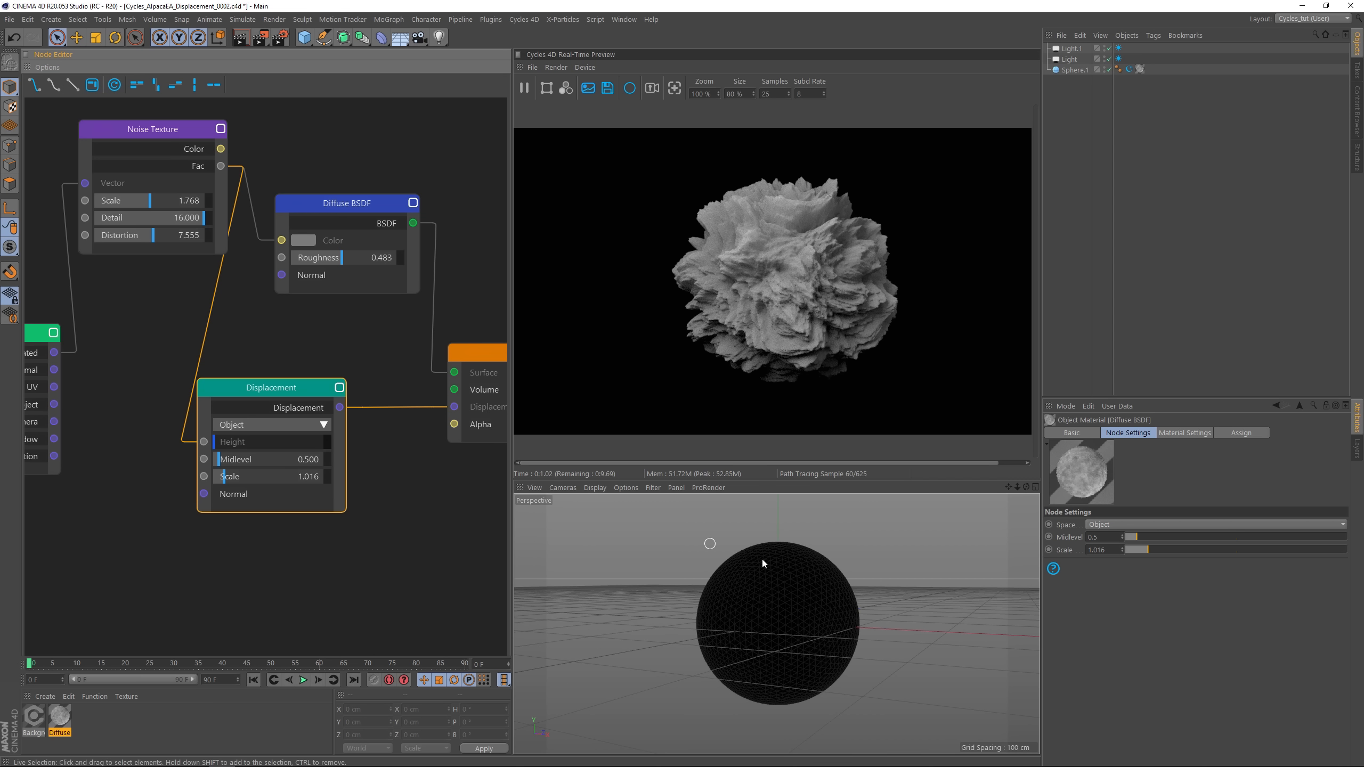
pyautogui.click(170, 131)
pyautogui.moveTo(169, 130); pyautogui.dragTo(154, 128)
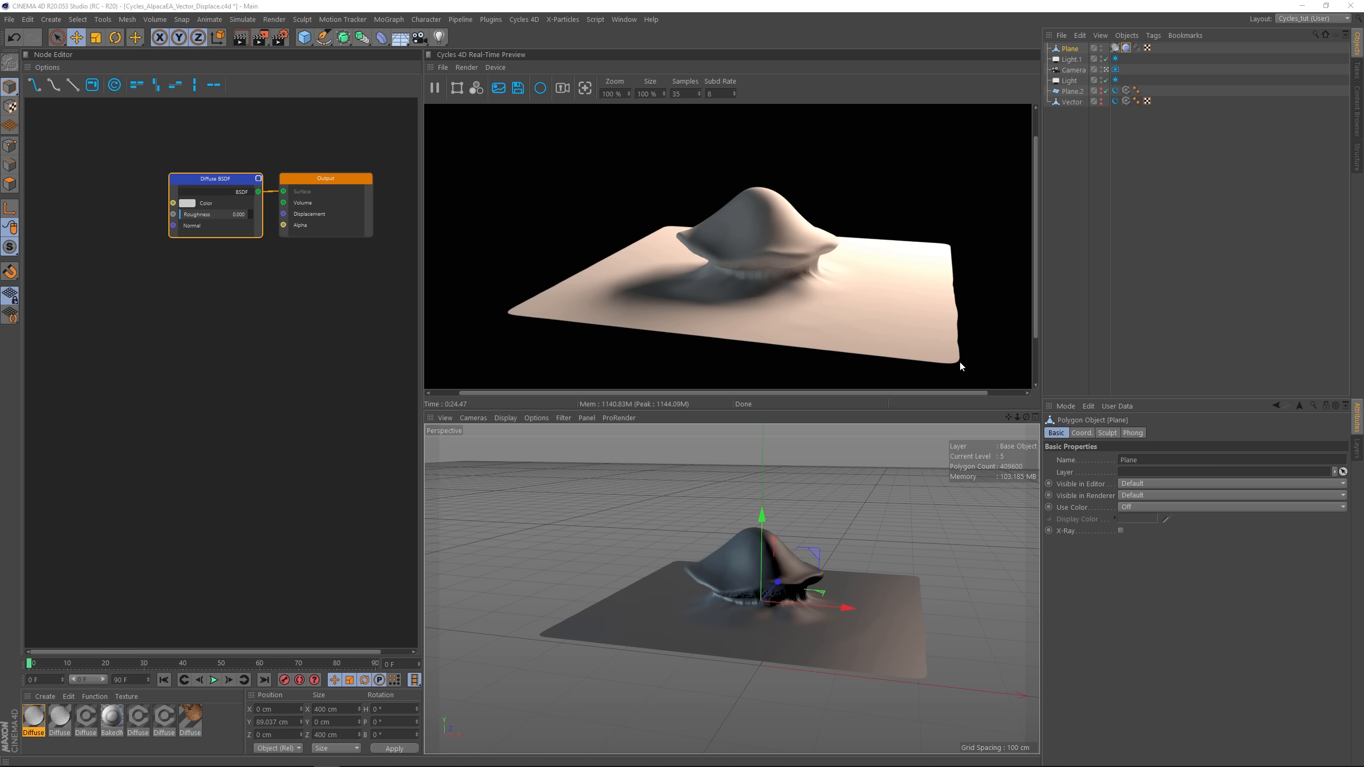
# Step: Lower the subdivision level of the sculpted Plane in its sculpting layers, return it to 5, and close the layer manager
pyautogui.click(1126, 48)
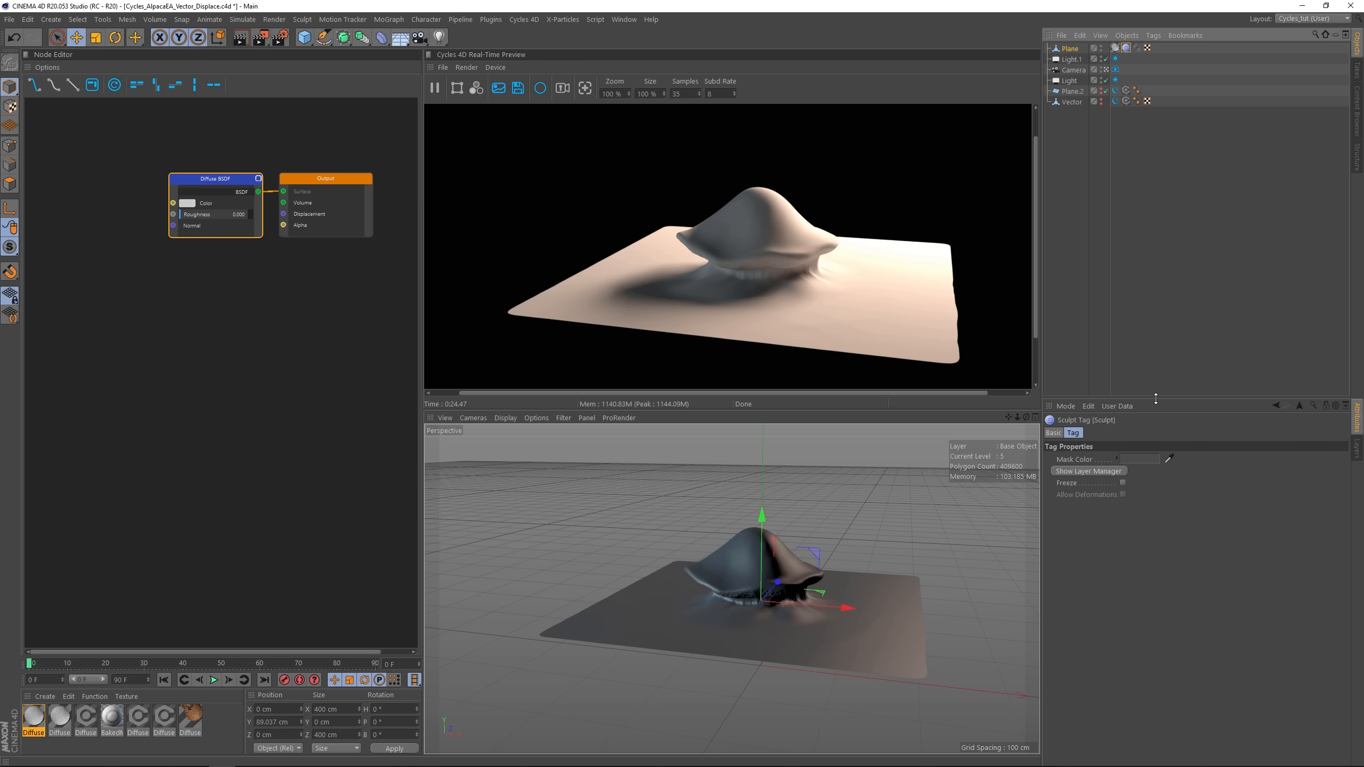
pyautogui.click(1098, 471)
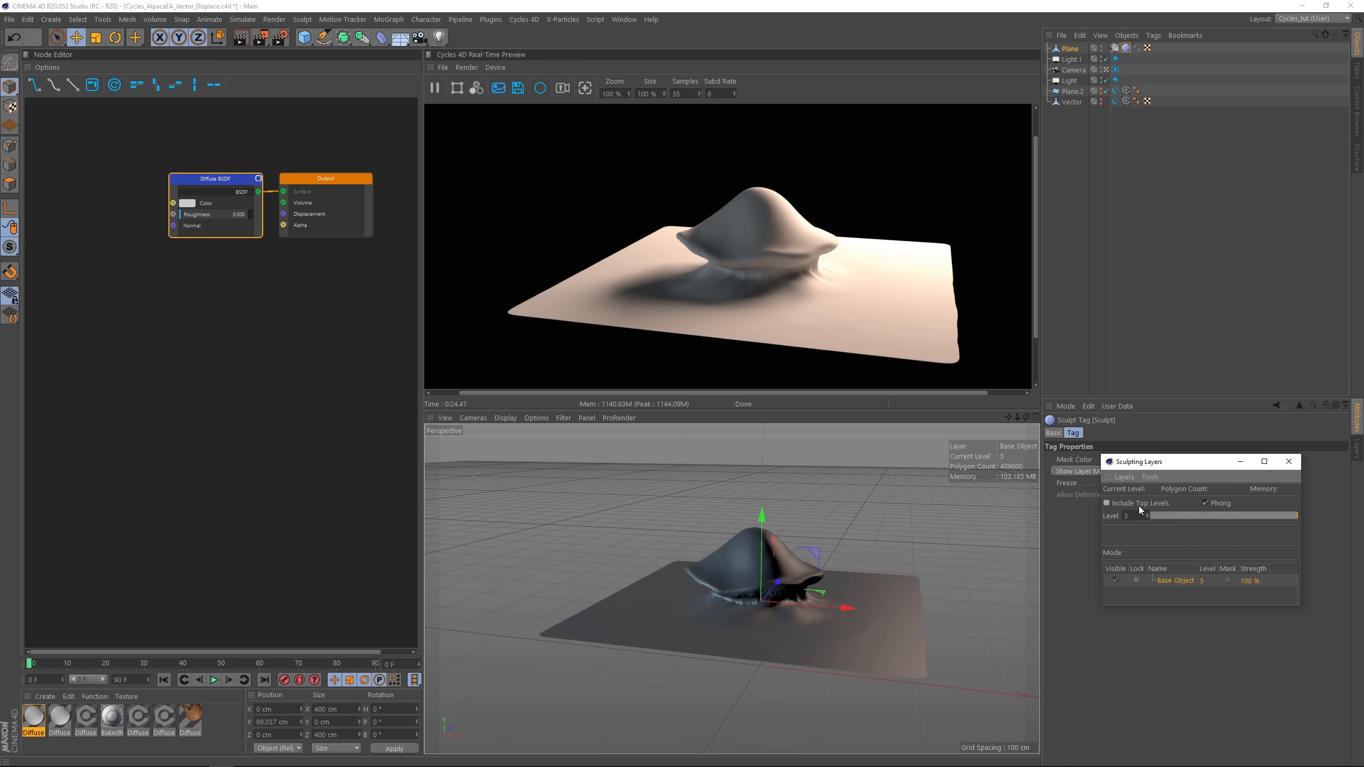
pyautogui.moveTo(1270, 519)
pyautogui.mouseDown()
pyautogui.moveTo(1172, 520)
pyautogui.moveTo(1297, 524)
pyautogui.mouseUp()
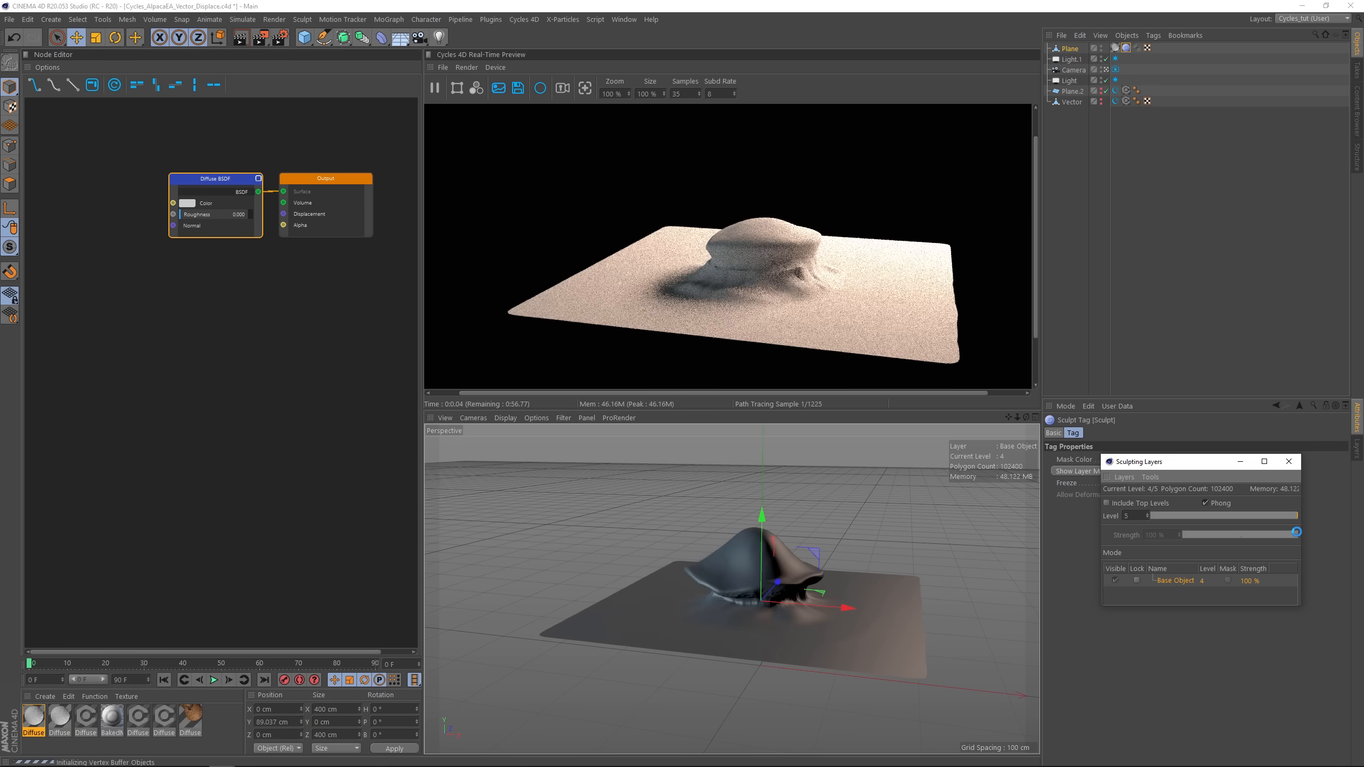
pyautogui.click(1288, 462)
# Step: Hide the sculpted Plane and show Plane.2 with its vector displacement map, framed from above
pyautogui.keyDown('alt'); pyautogui.click(1102, 50); pyautogui.keyUp('alt')
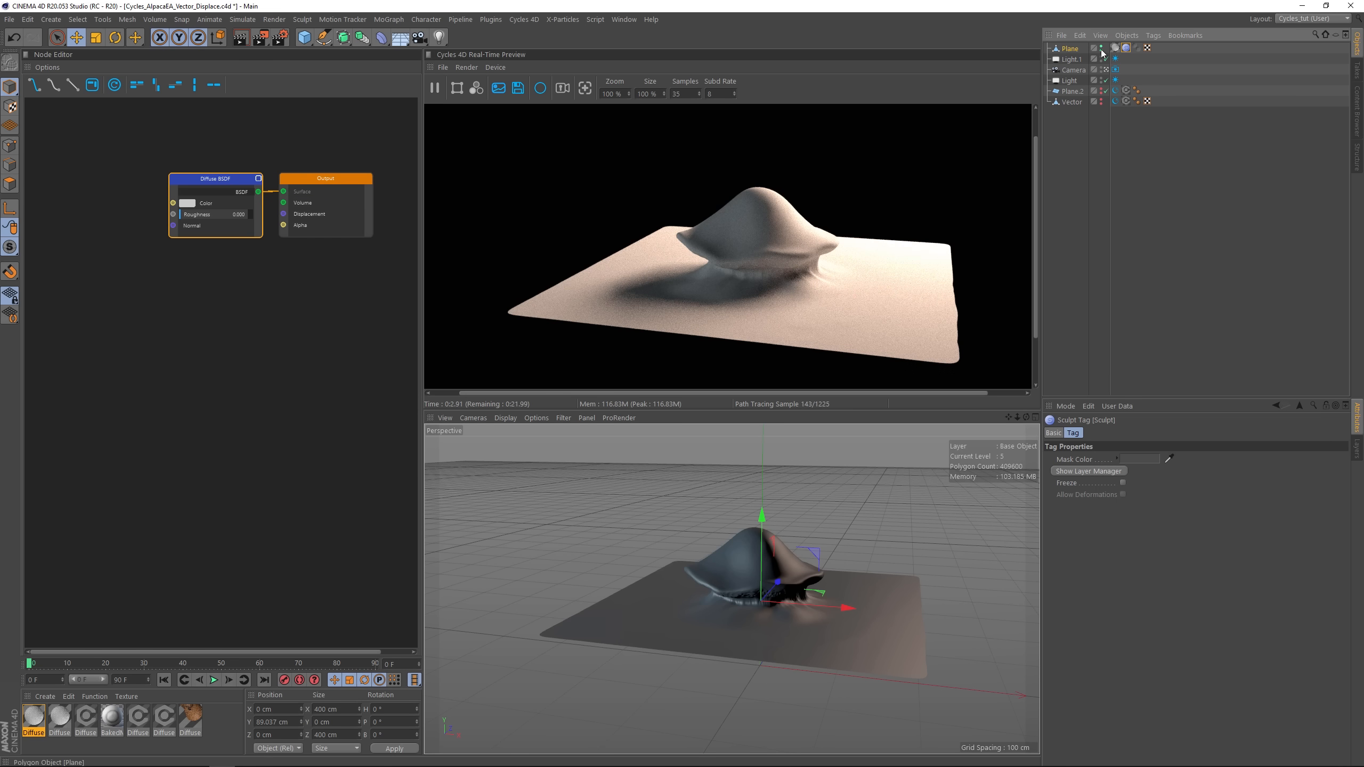
pyautogui.keyDown('alt'); pyautogui.click(1101, 50); pyautogui.keyUp('alt')
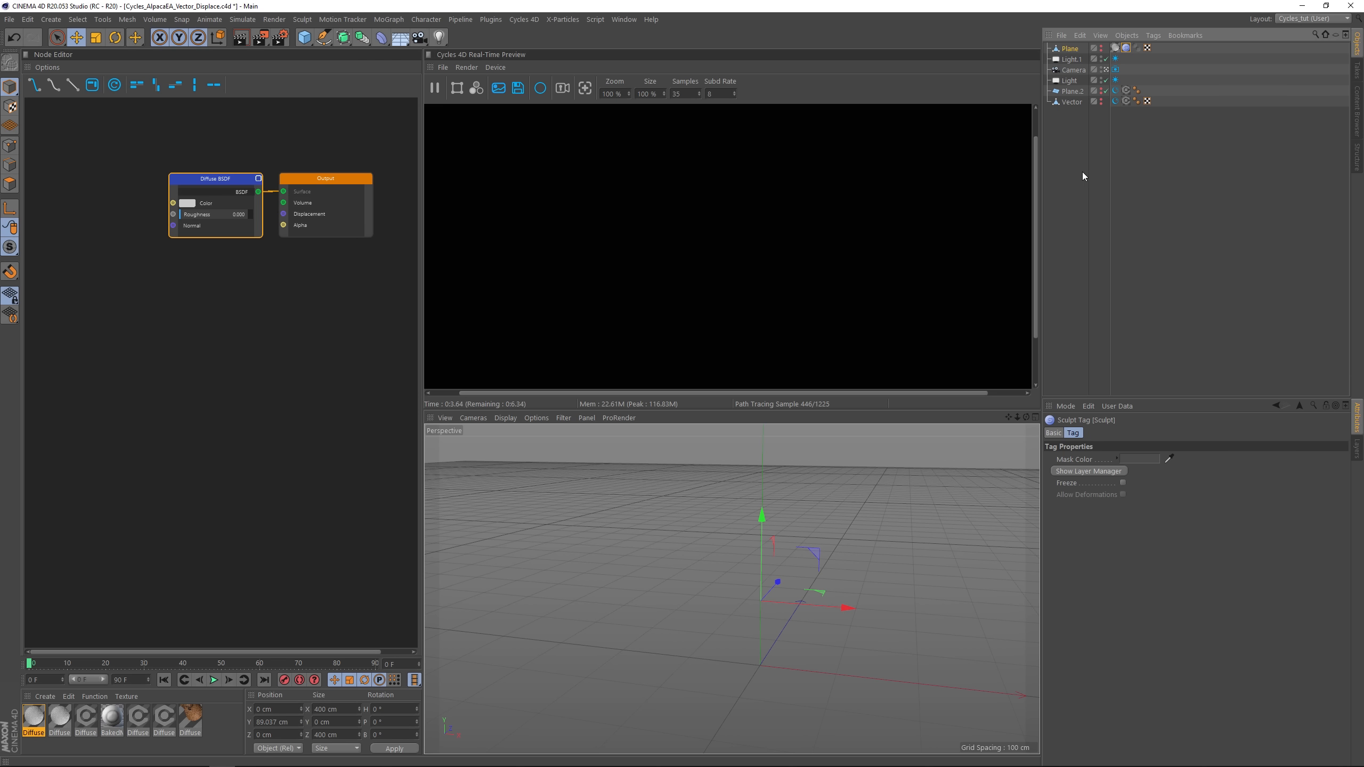
pyautogui.click(1101, 91)
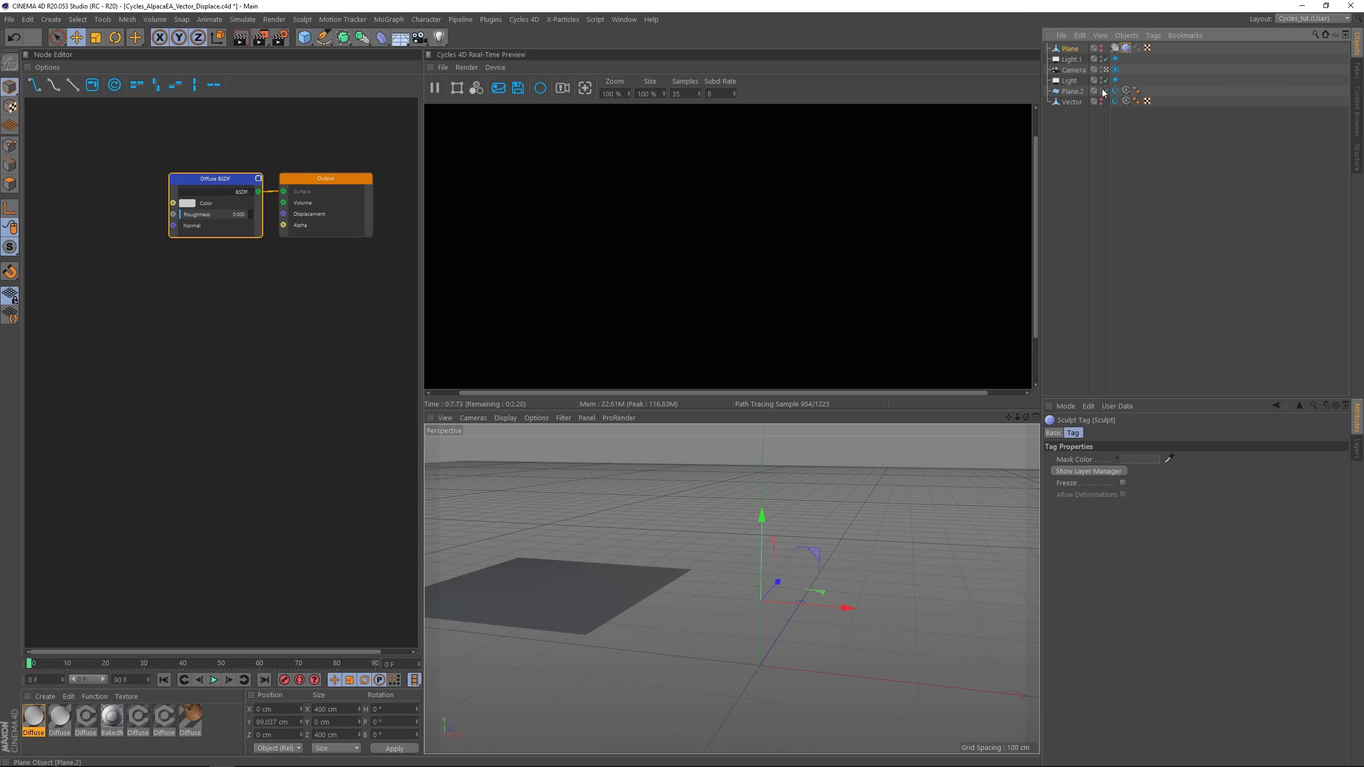
pyautogui.keyDown('alt'); pyautogui.moveTo(587, 604); pyautogui.dragTo(691, 616, button='middle'); pyautogui.keyUp('alt')
pyautogui.keyDown('alt'); pyautogui.moveTo(678, 595); pyautogui.dragTo(687, 638); pyautogui.keyUp('alt')
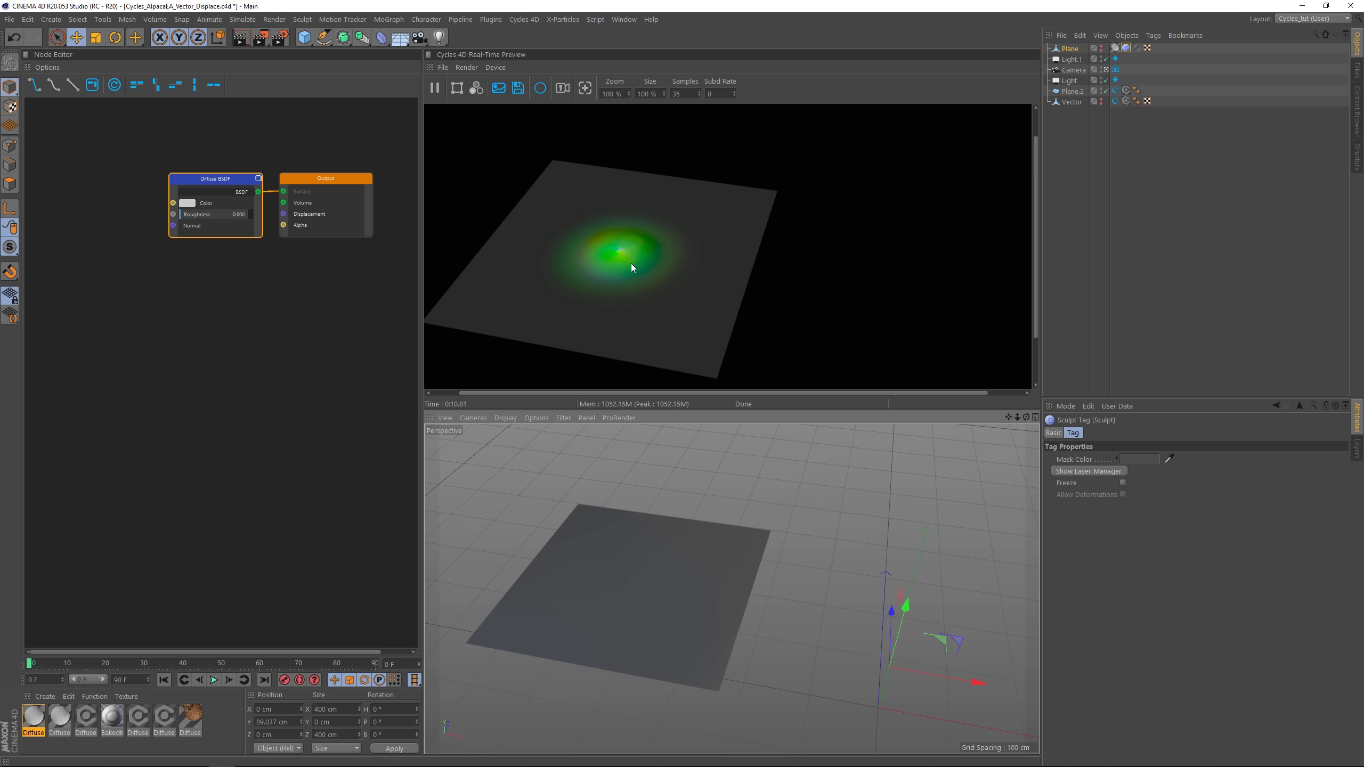
# Step: Show the Vector object and frame its displaced mushroom beside the map plane in the real-time preview
pyautogui.click(1103, 105)
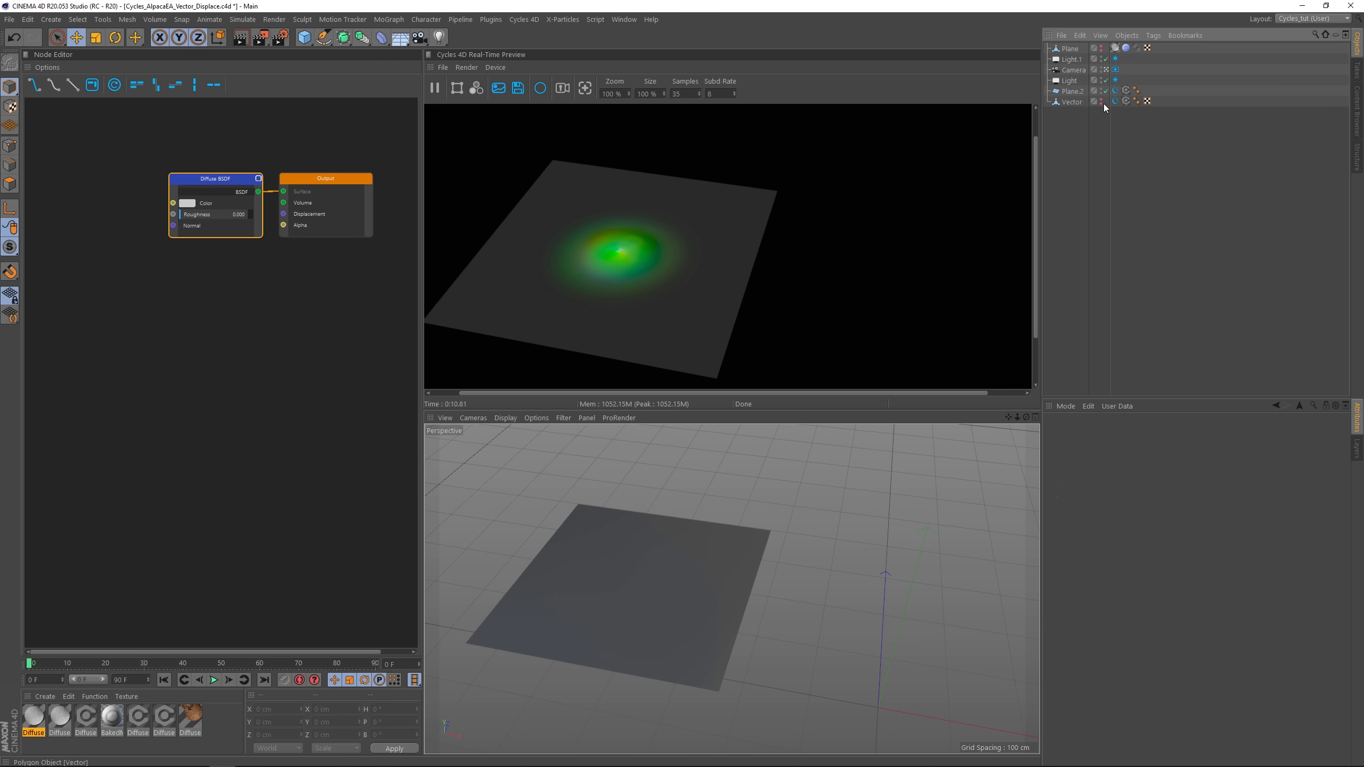
pyautogui.click(1101, 103)
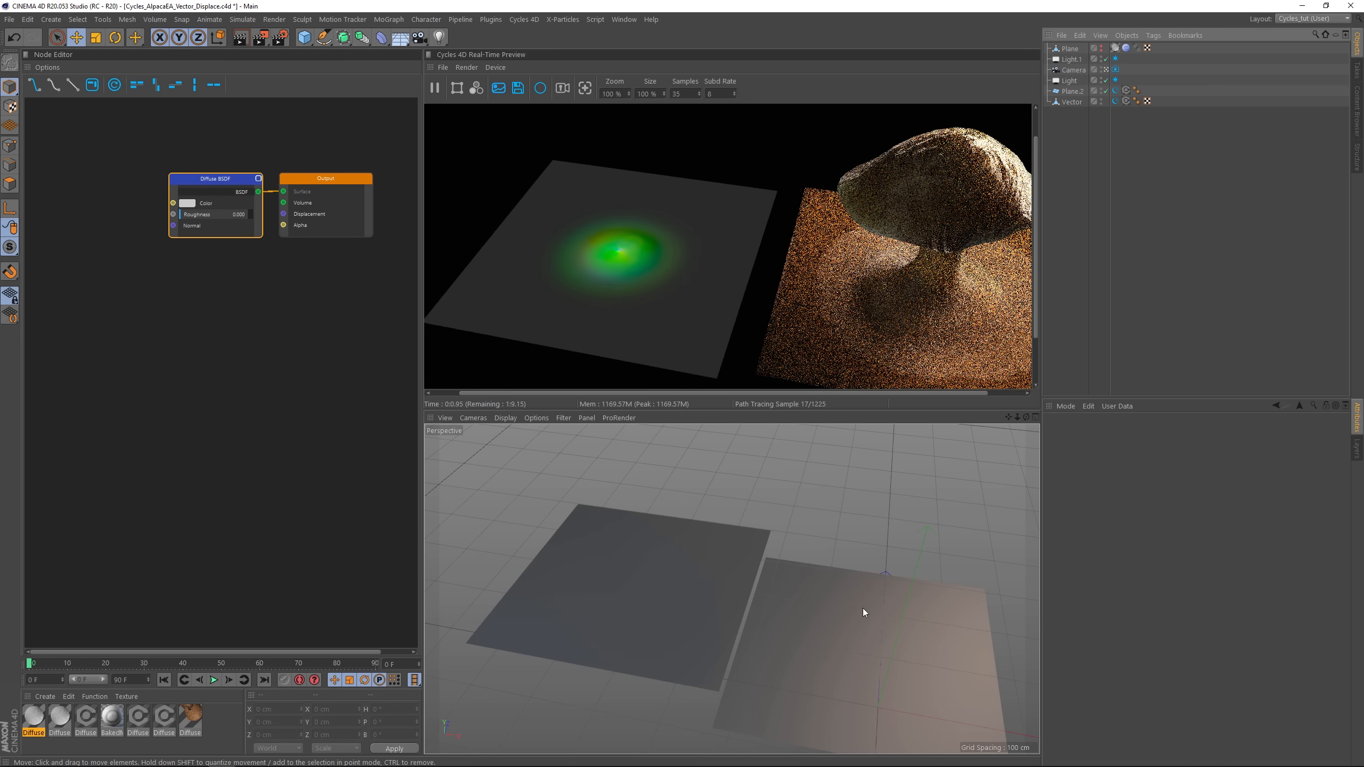
pyautogui.scroll(-2, 853, 595)
pyautogui.keyDown('alt'); pyautogui.moveTo(855, 612); pyautogui.dragTo(829, 632); pyautogui.keyUp('alt')
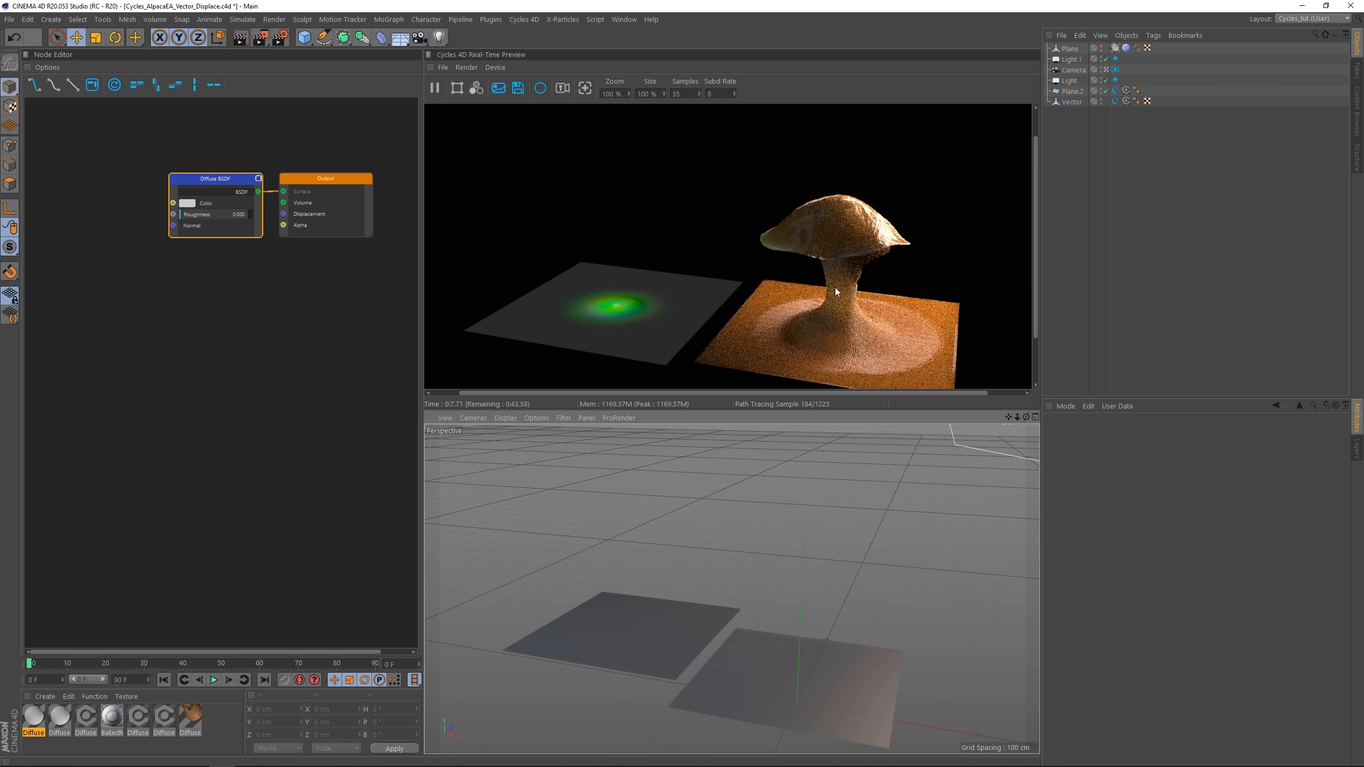
pyautogui.keyDown('alt'); pyautogui.moveTo(806, 654); pyautogui.dragTo(821, 644); pyautogui.keyUp('alt')
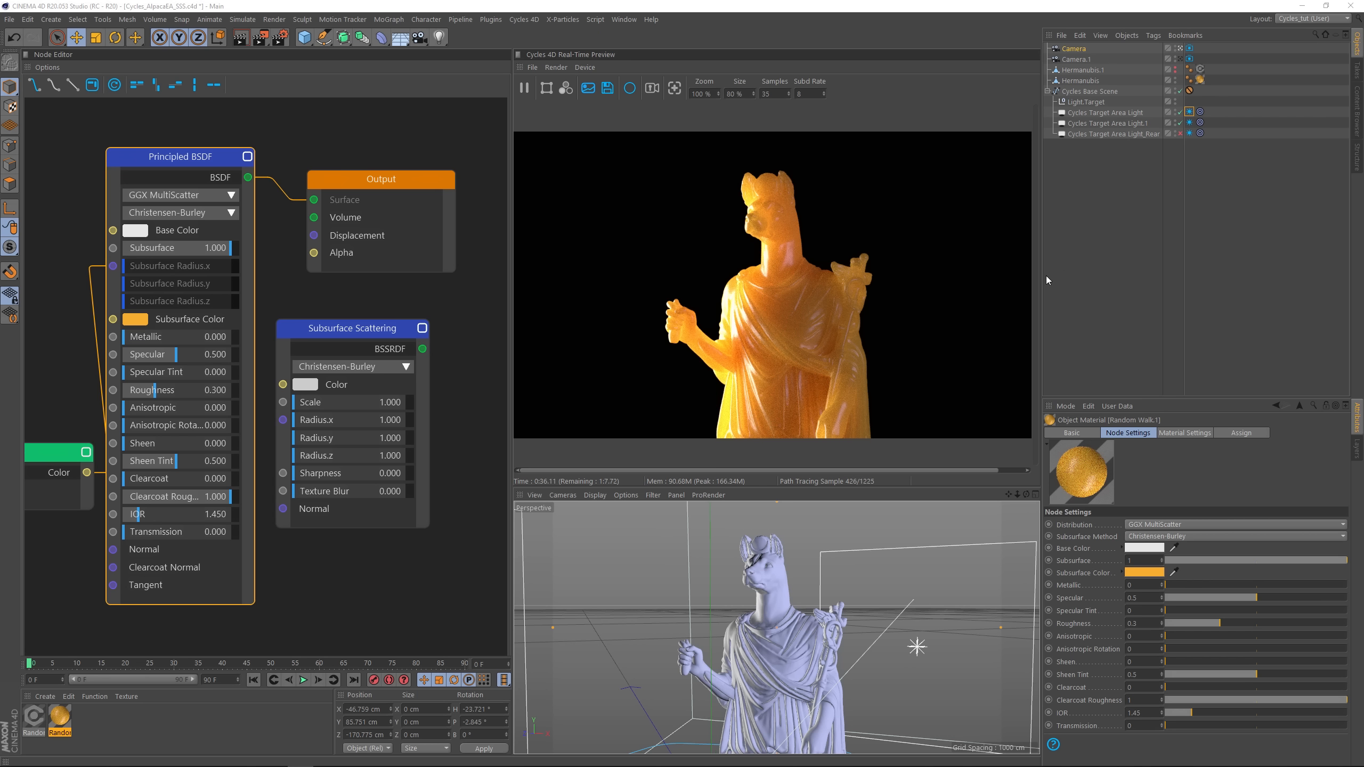
# Step: Set the Principled BSDF's subsurface method to Random Walk and show the second statue, Hermanubis.1, for comparison
pyautogui.click(224, 216)
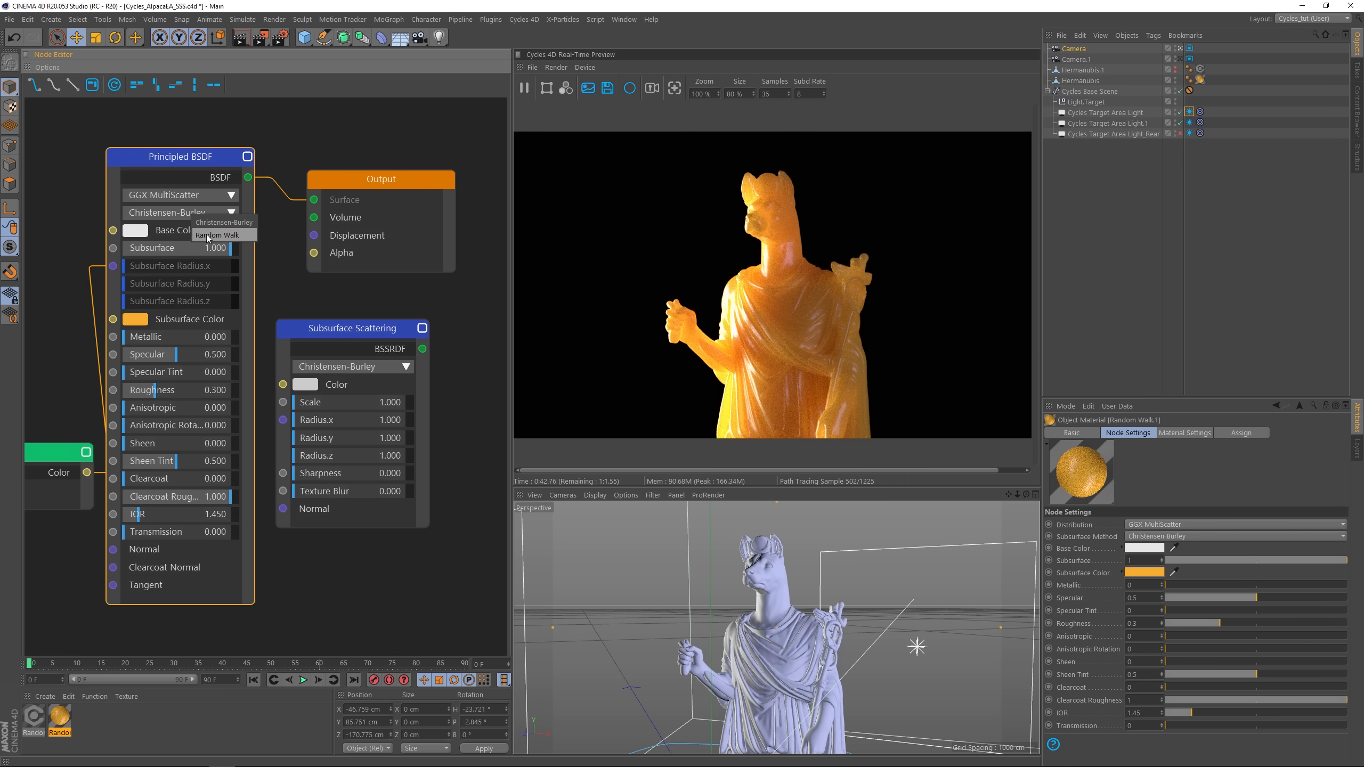
pyautogui.click(229, 237)
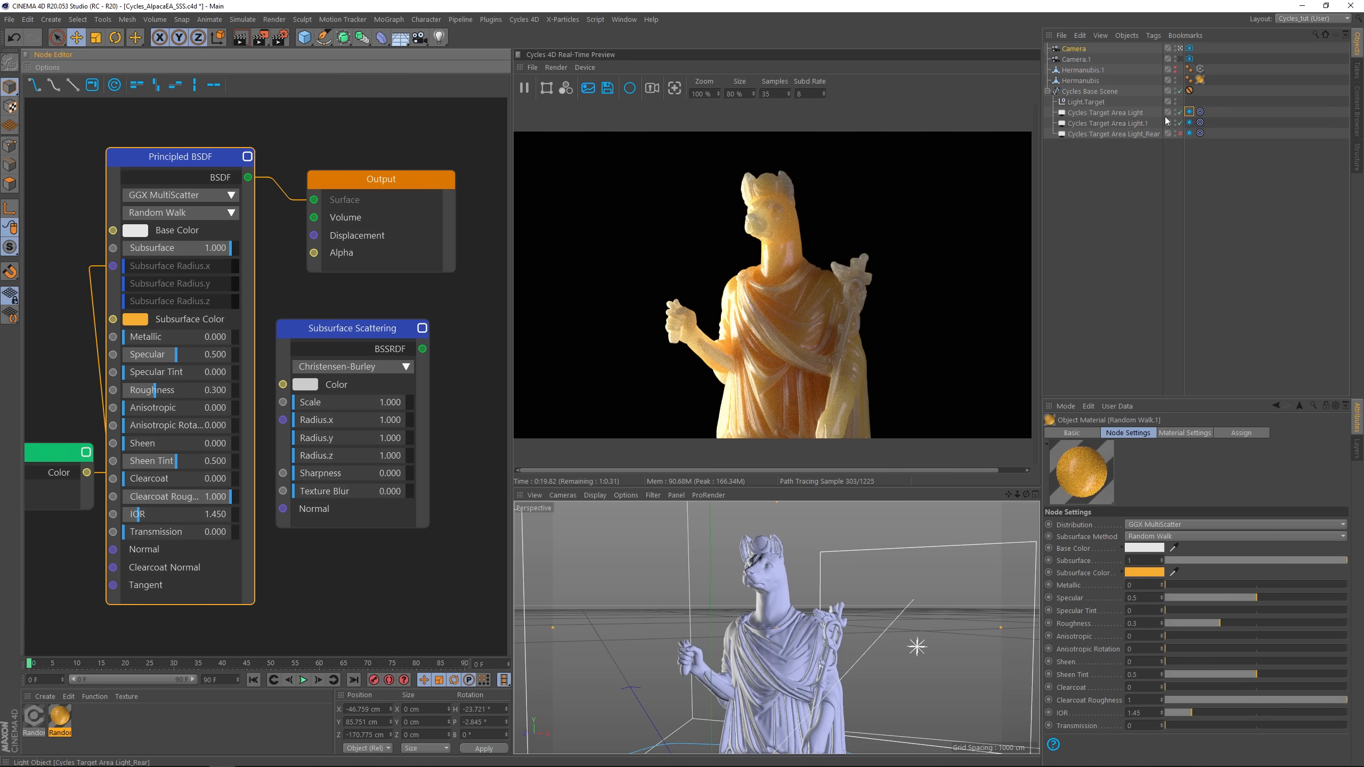
pyautogui.click(1175, 72)
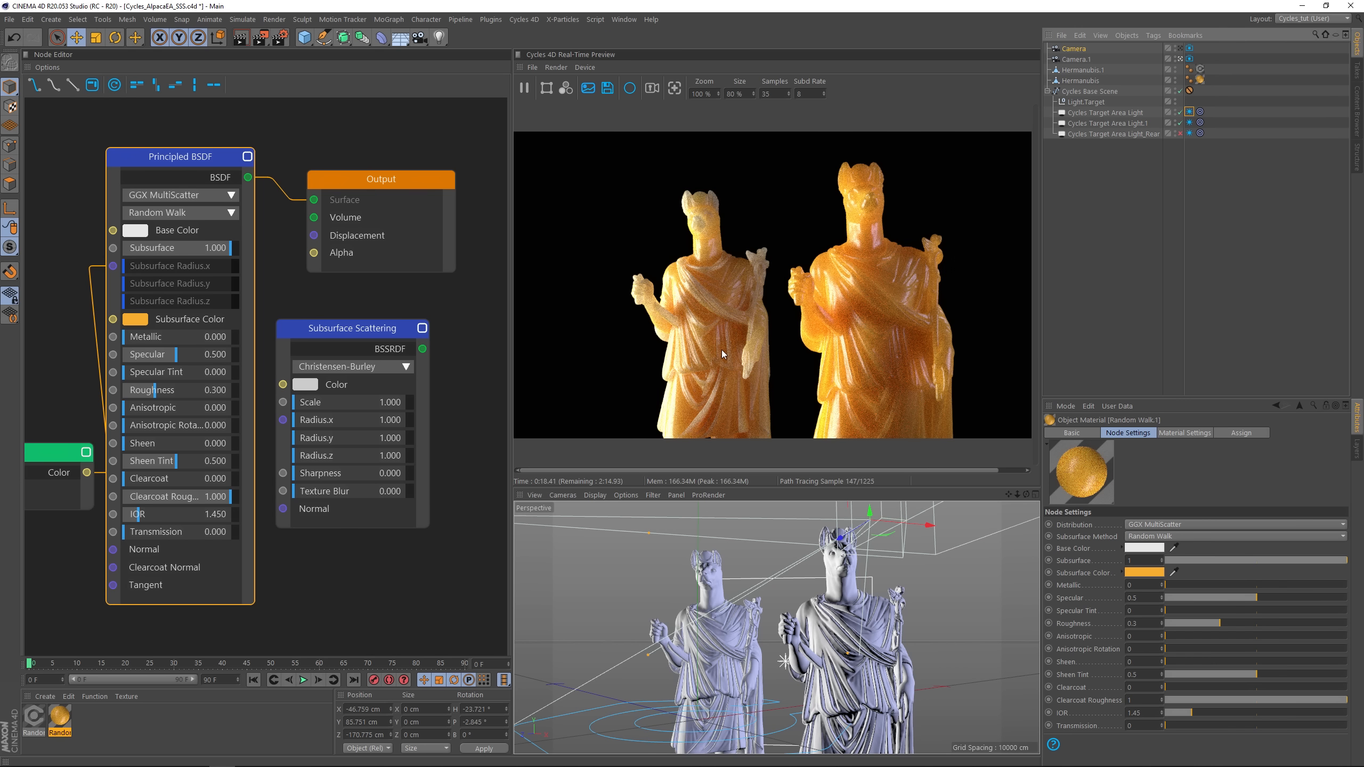
# Step: Backlight the statues by turning off Cycles Target Area Light.1 and enabling Cycles Target Area Light_Rear
pyautogui.click(1180, 123)
pyautogui.click(1180, 134)
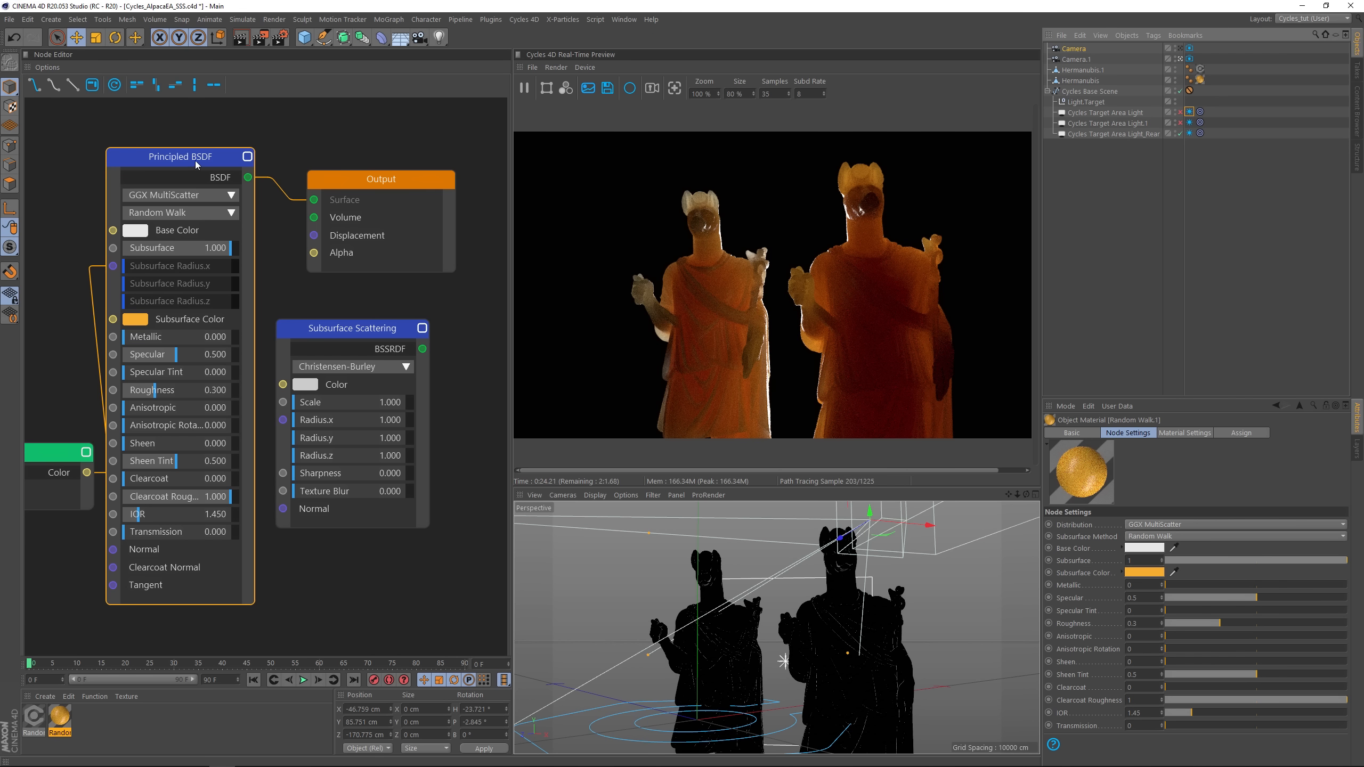
# Step: Move the Subsurface Scattering node slightly up and open its list of scattering methods
pyautogui.moveTo(355, 332); pyautogui.dragTo(371, 320)
pyautogui.click(410, 358)
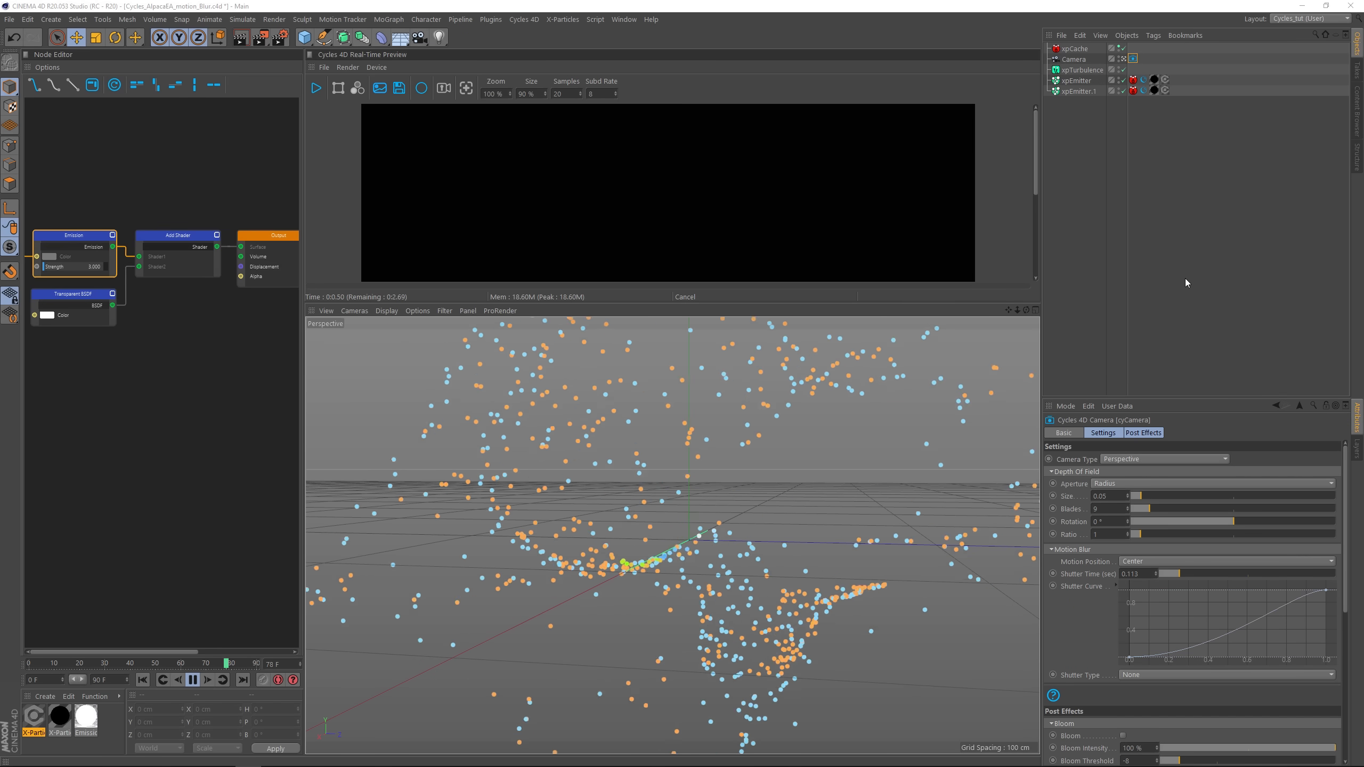
# Step: Stop the particle animation and start rendering it in an enlarged real-time preview
pyautogui.click(193, 680)
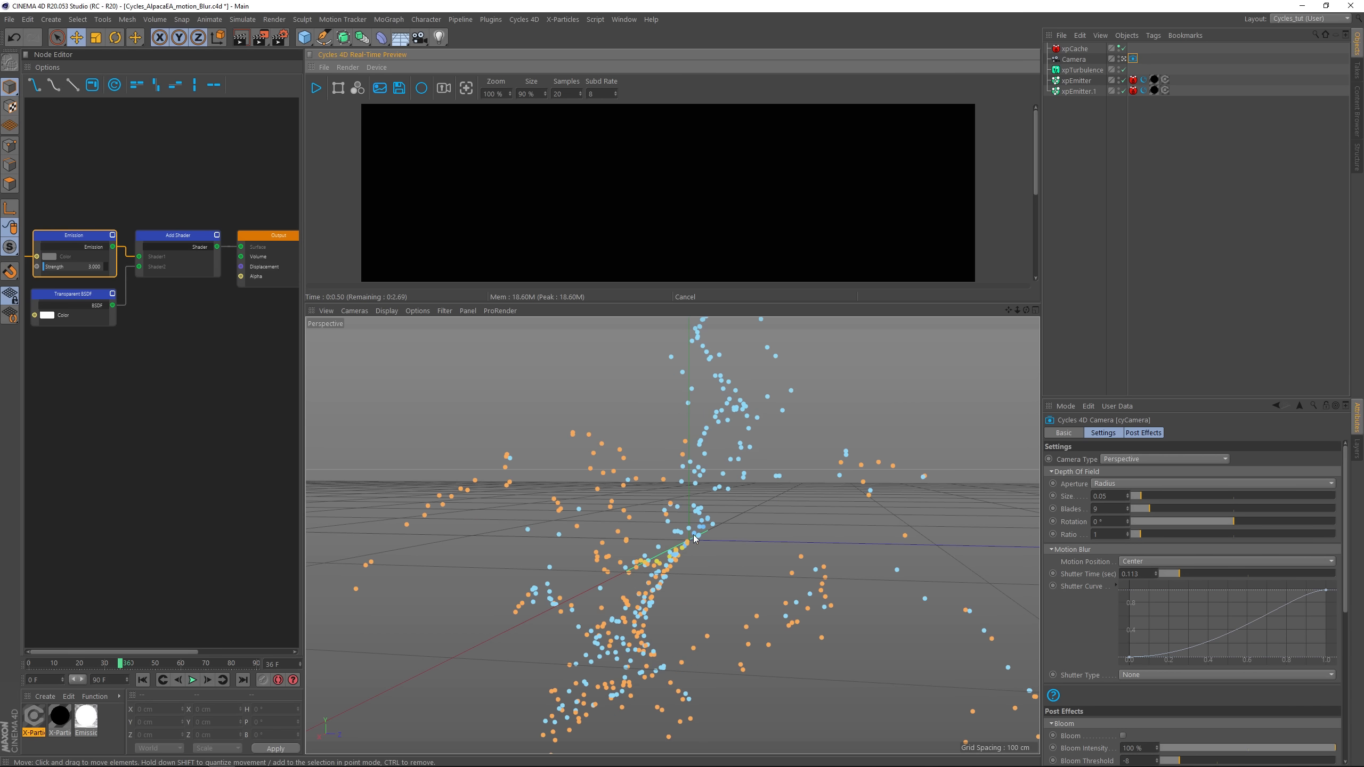
pyautogui.moveTo(631, 302); pyautogui.dragTo(631, 521)
pyautogui.click(316, 88)
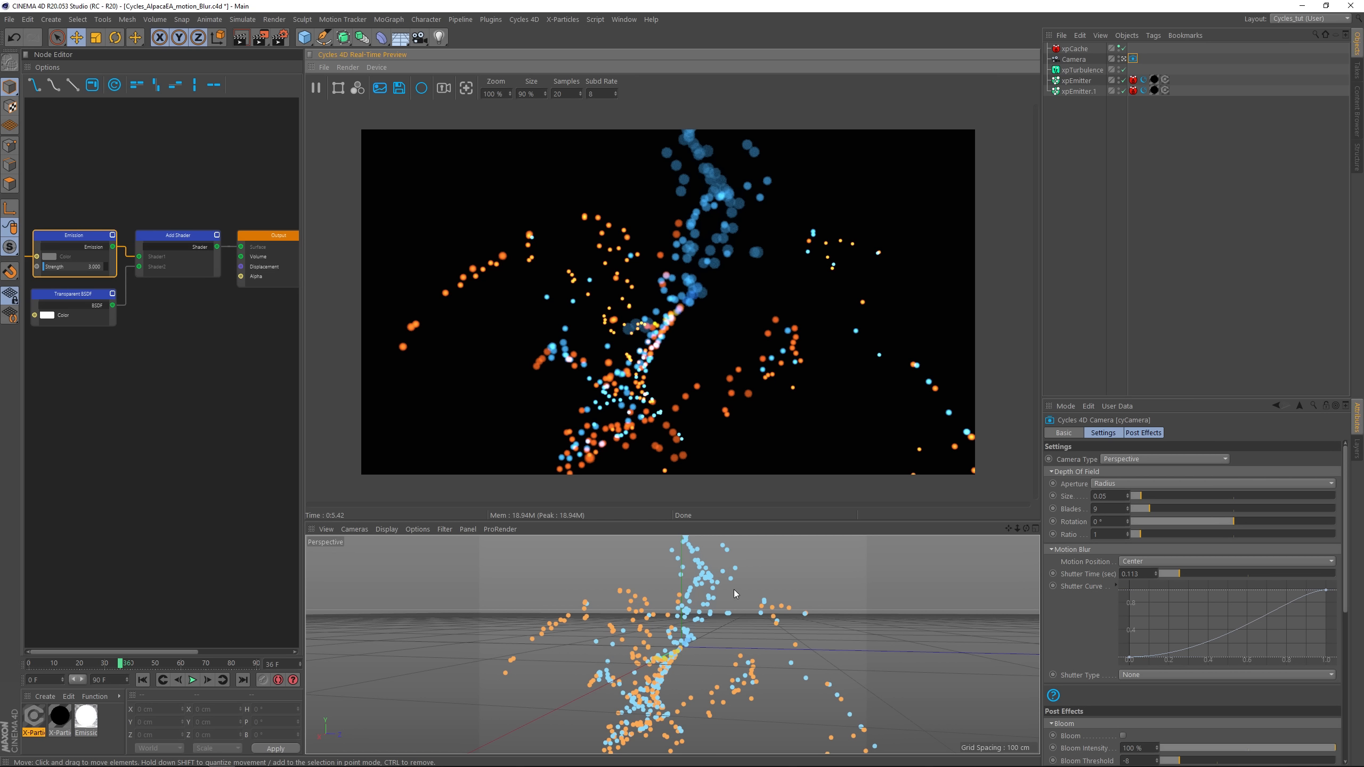
# Step: Enable Motion Blur in the real-time preview and set the Cycles camera's Shutter Time to 0.482 seconds
pyautogui.click(348, 67)
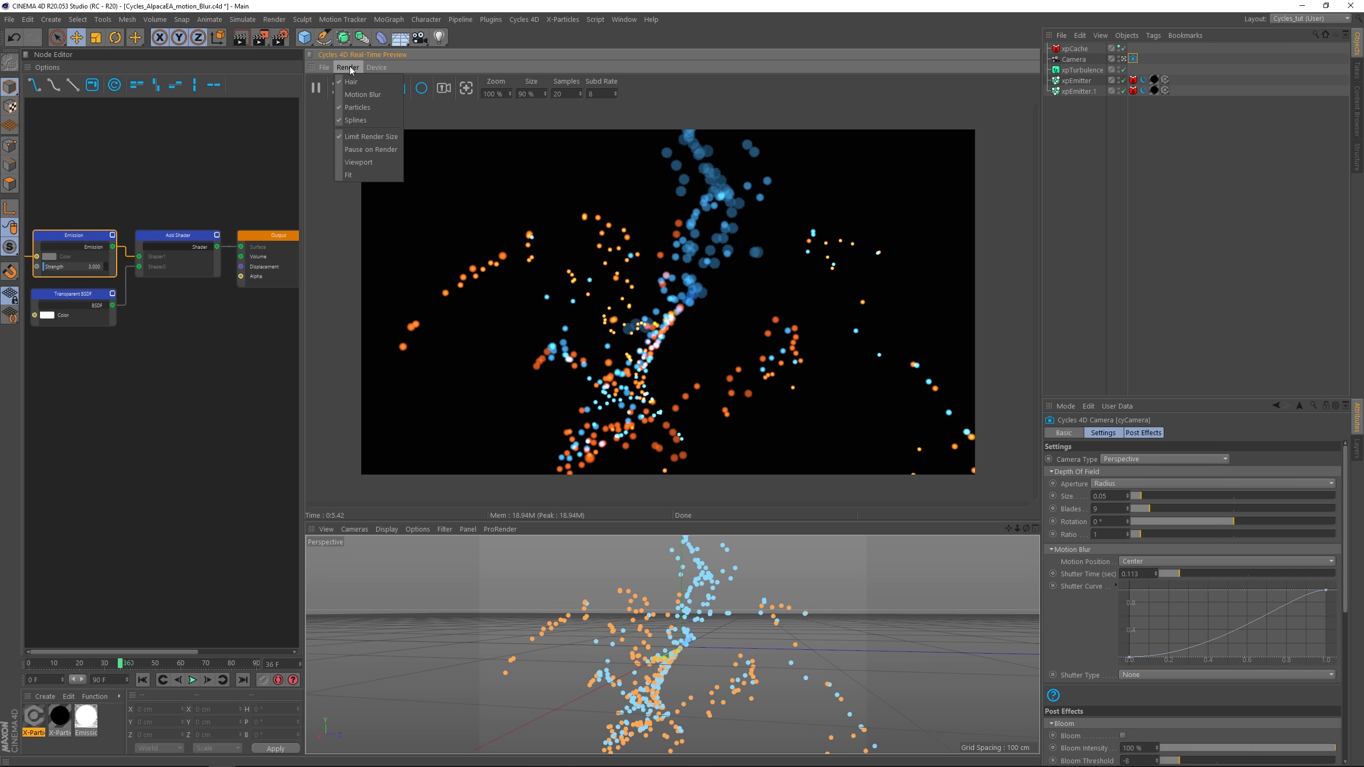
pyautogui.click(361, 94)
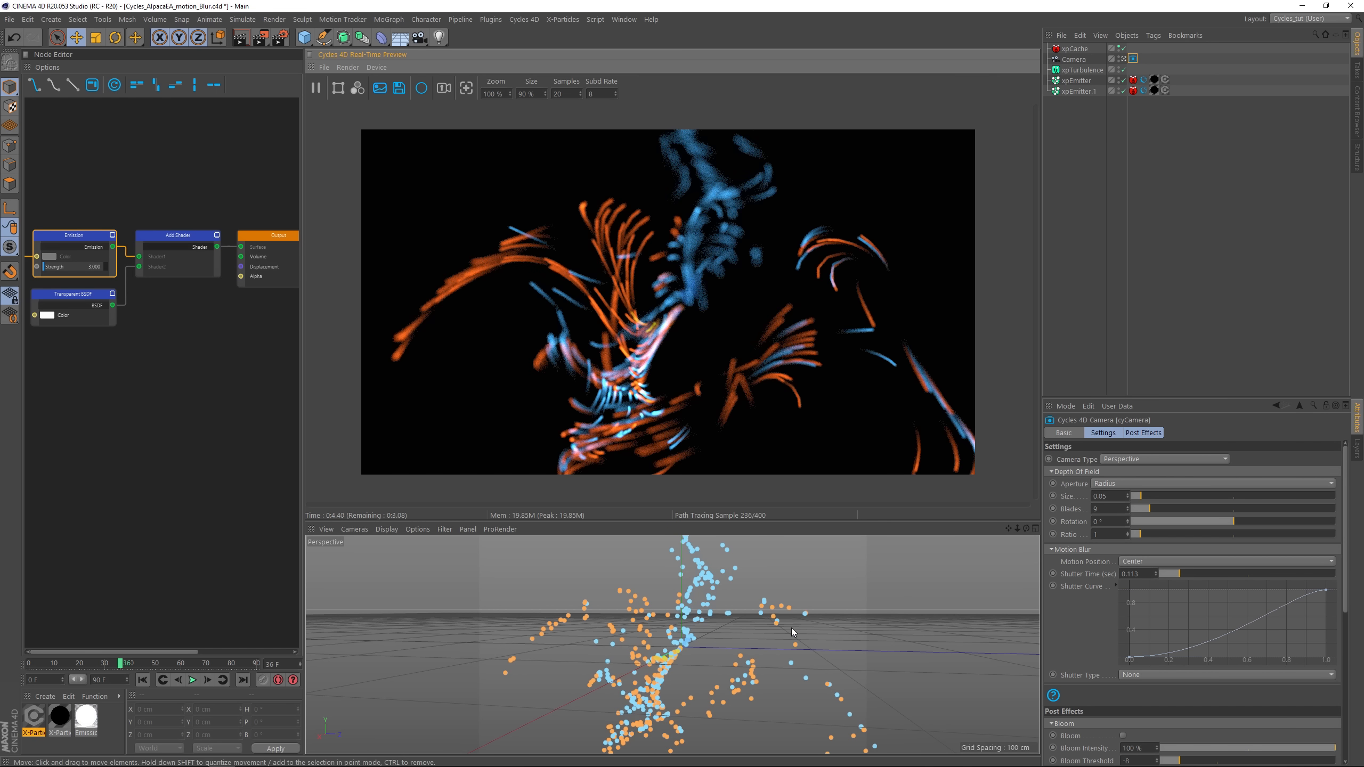
pyautogui.click(1135, 57)
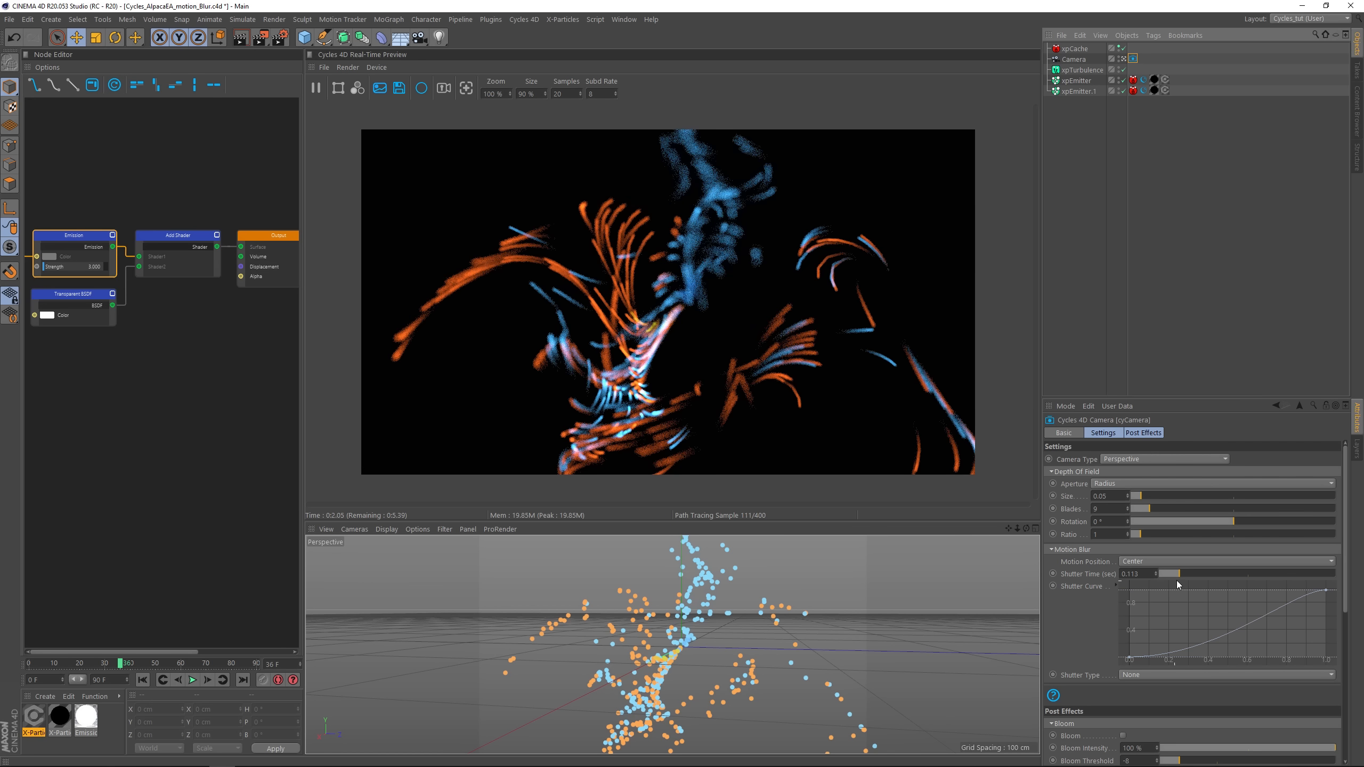
pyautogui.click(1243, 572)
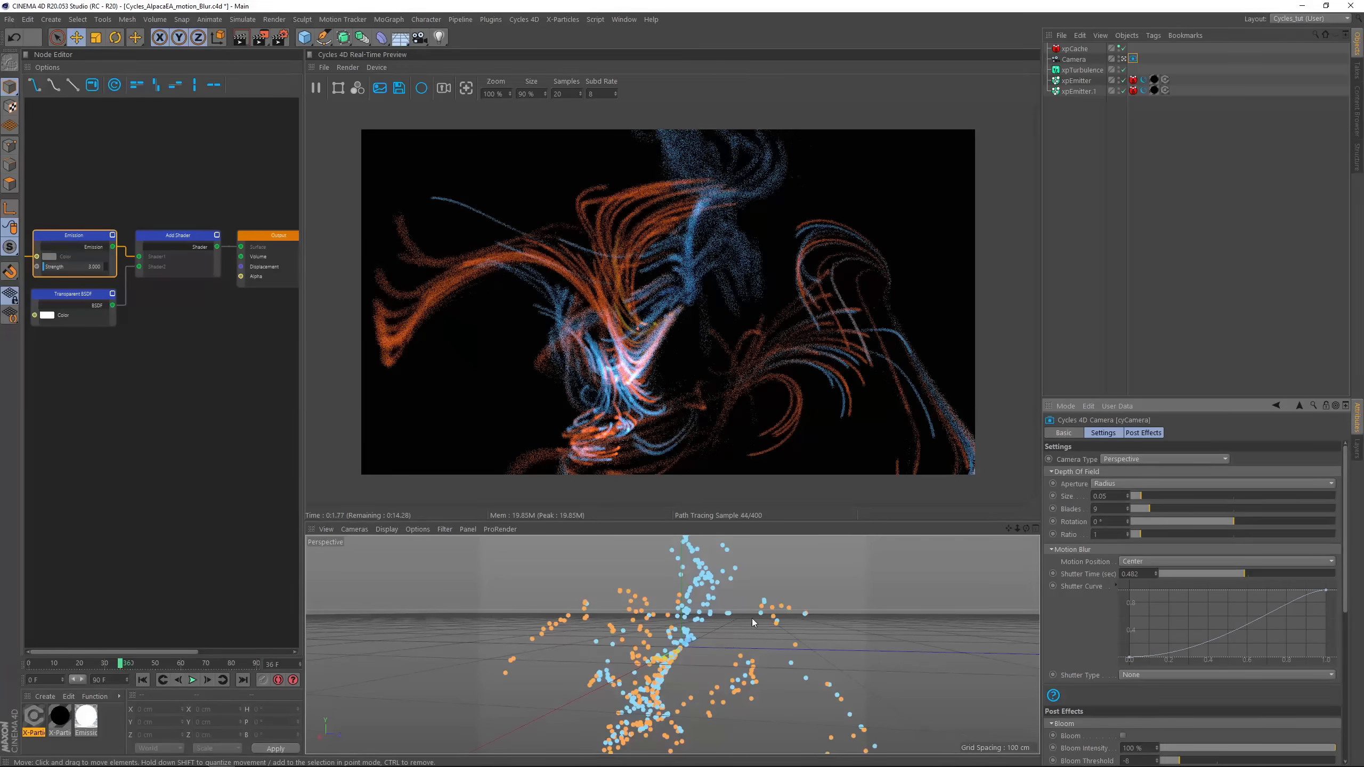
pyautogui.moveTo(742, 674)
pyautogui.keyDown('alt'); pyautogui.mouseDown()
pyautogui.moveTo(727, 666)
pyautogui.moveTo(738, 678)
pyautogui.mouseUp(); pyautogui.keyUp('alt')
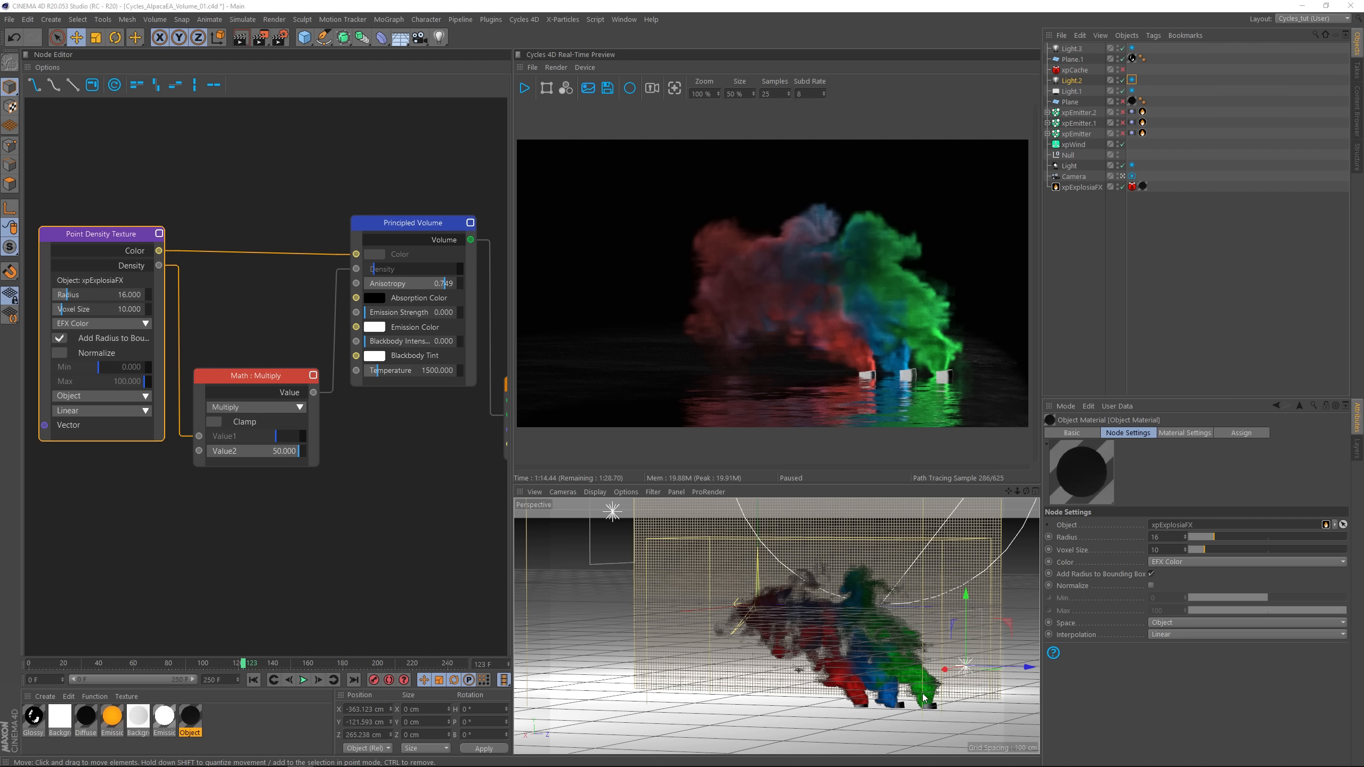
# Step: Play the coloured smoke simulation from the first frame to frame 87, and resume the real-time preview render along the way
pyautogui.click(254, 680)
pyautogui.click(303, 680)
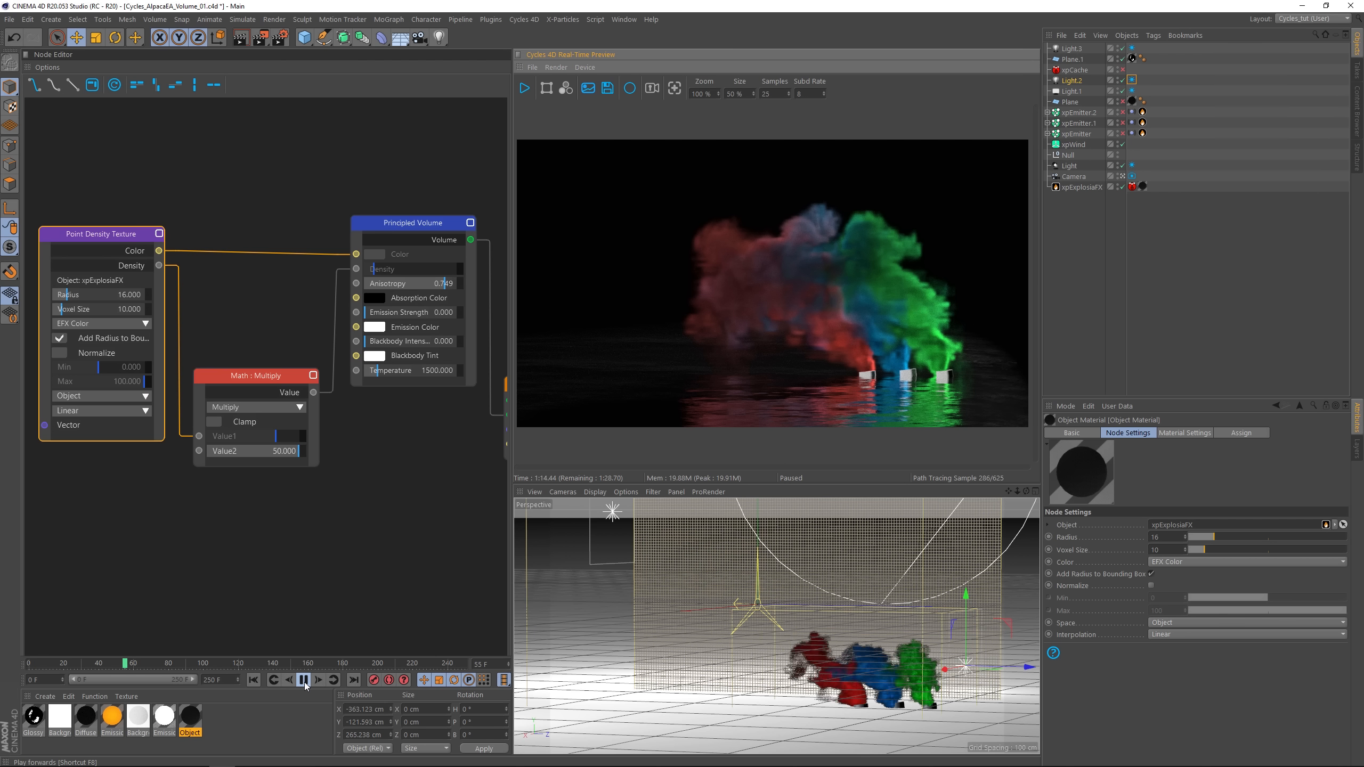
pyautogui.click(303, 681)
pyautogui.click(525, 87)
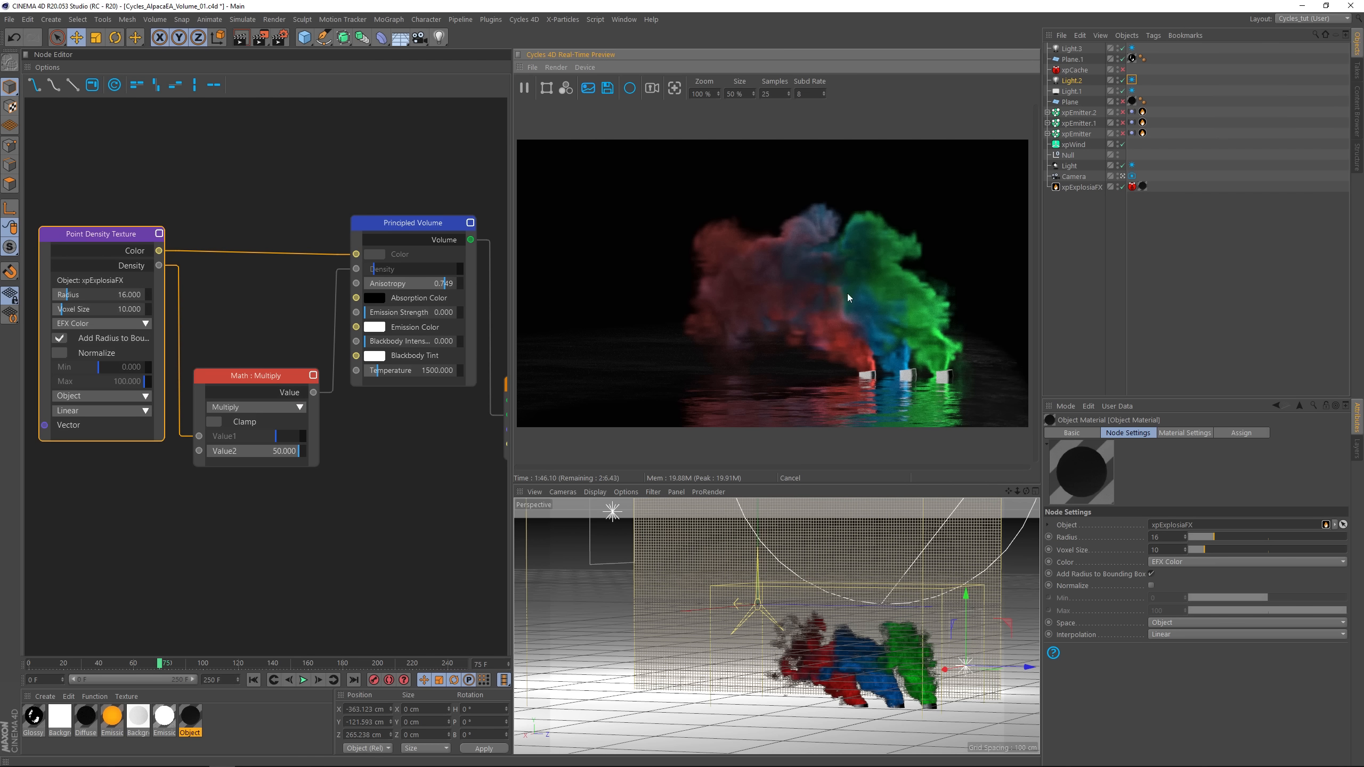
pyautogui.click(304, 681)
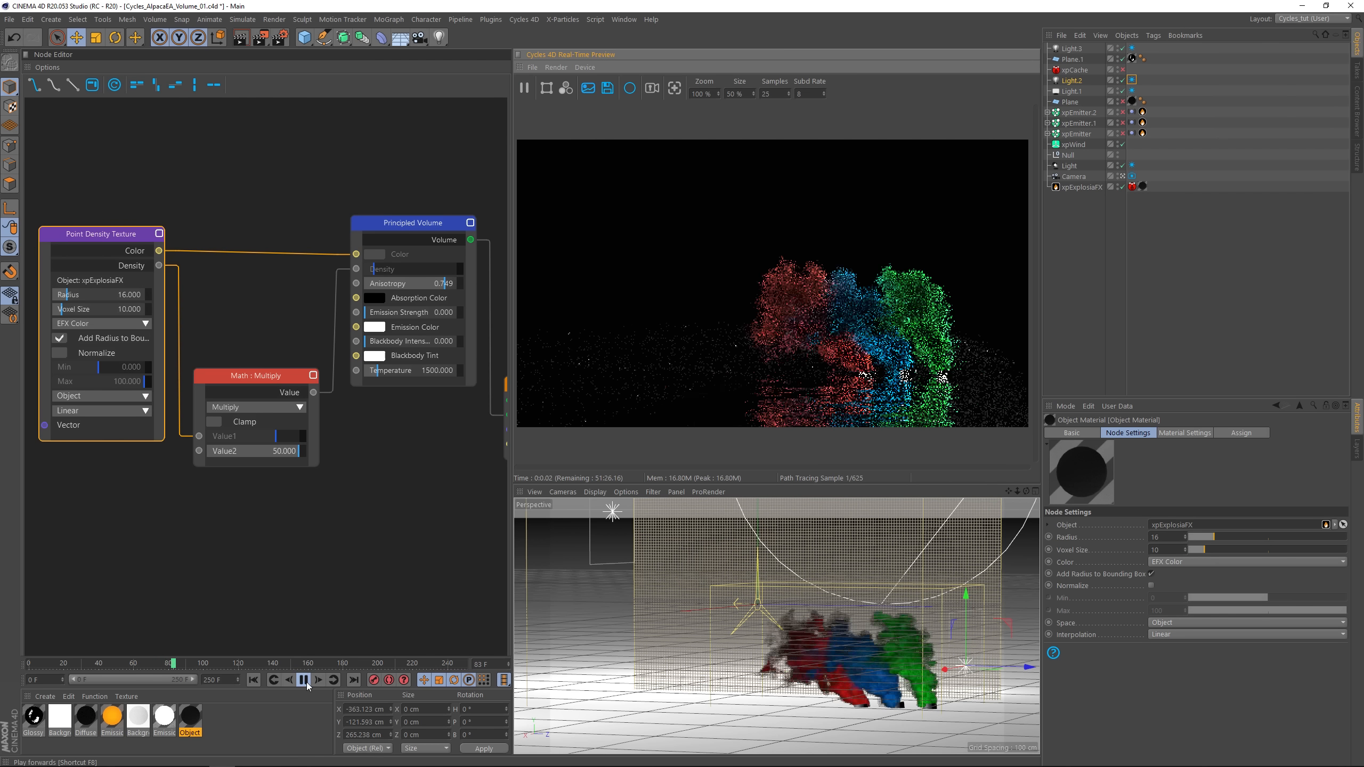
pyautogui.click(304, 681)
# Step: Move the Principled Volume and Point Density Texture nodes up, and preview the texture's Color and Density outputs separately before restoring the full shader
pyautogui.moveTo(406, 223); pyautogui.dragTo(405, 213)
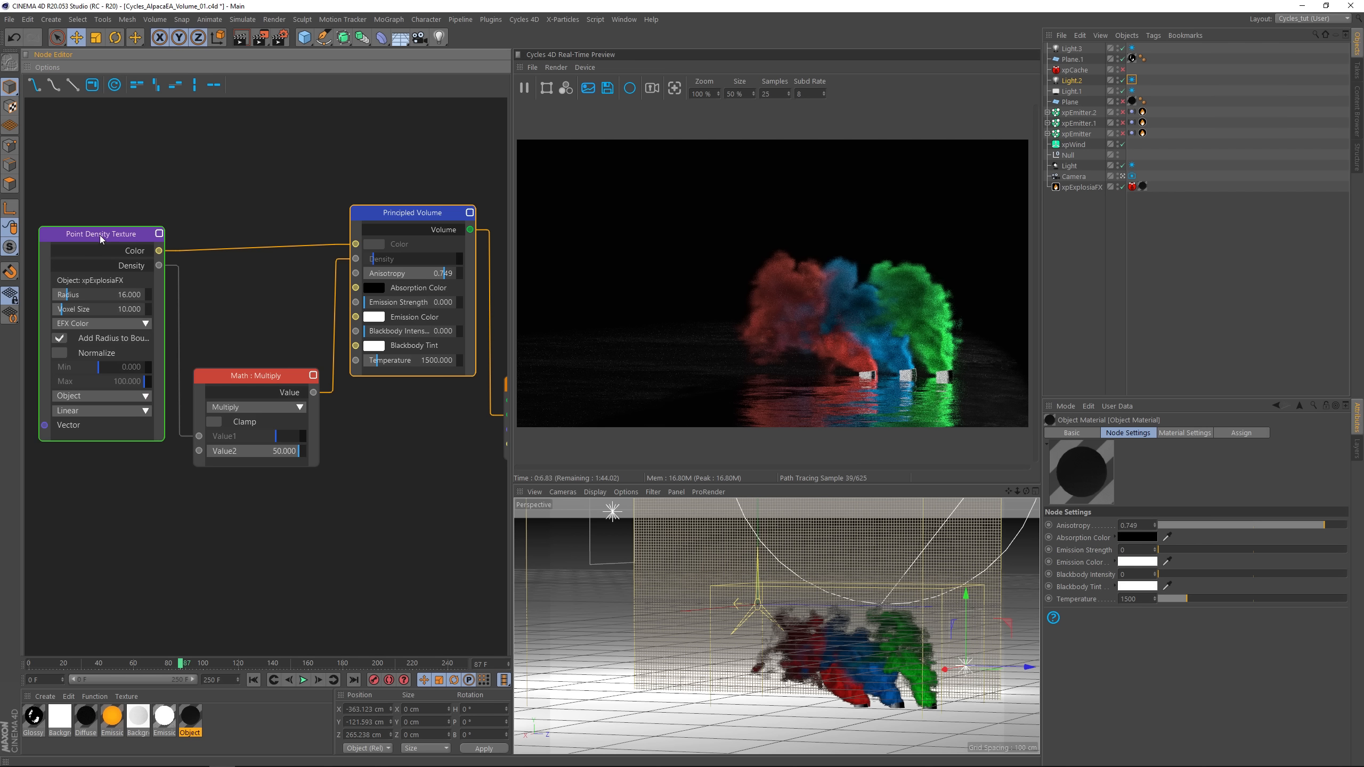
pyautogui.moveTo(101, 237); pyautogui.dragTo(97, 219)
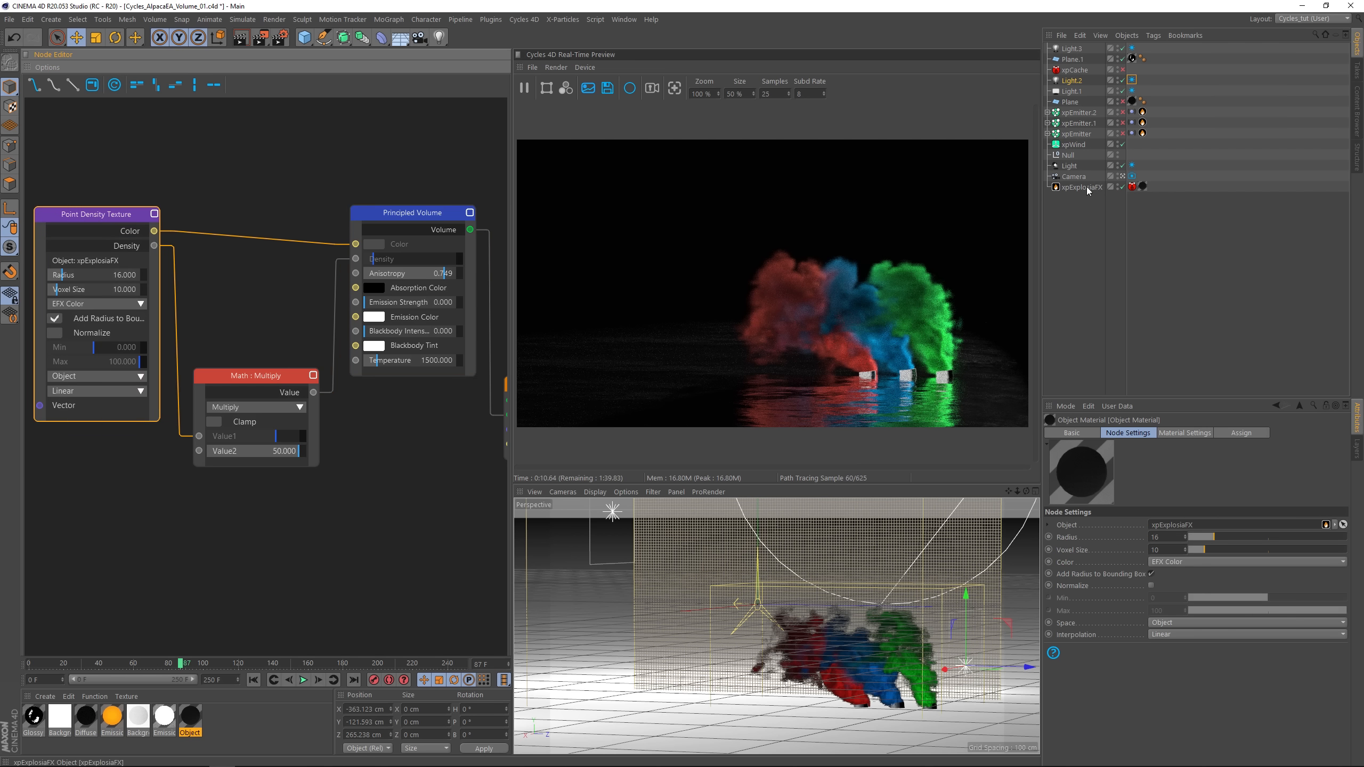
pyautogui.click(129, 234)
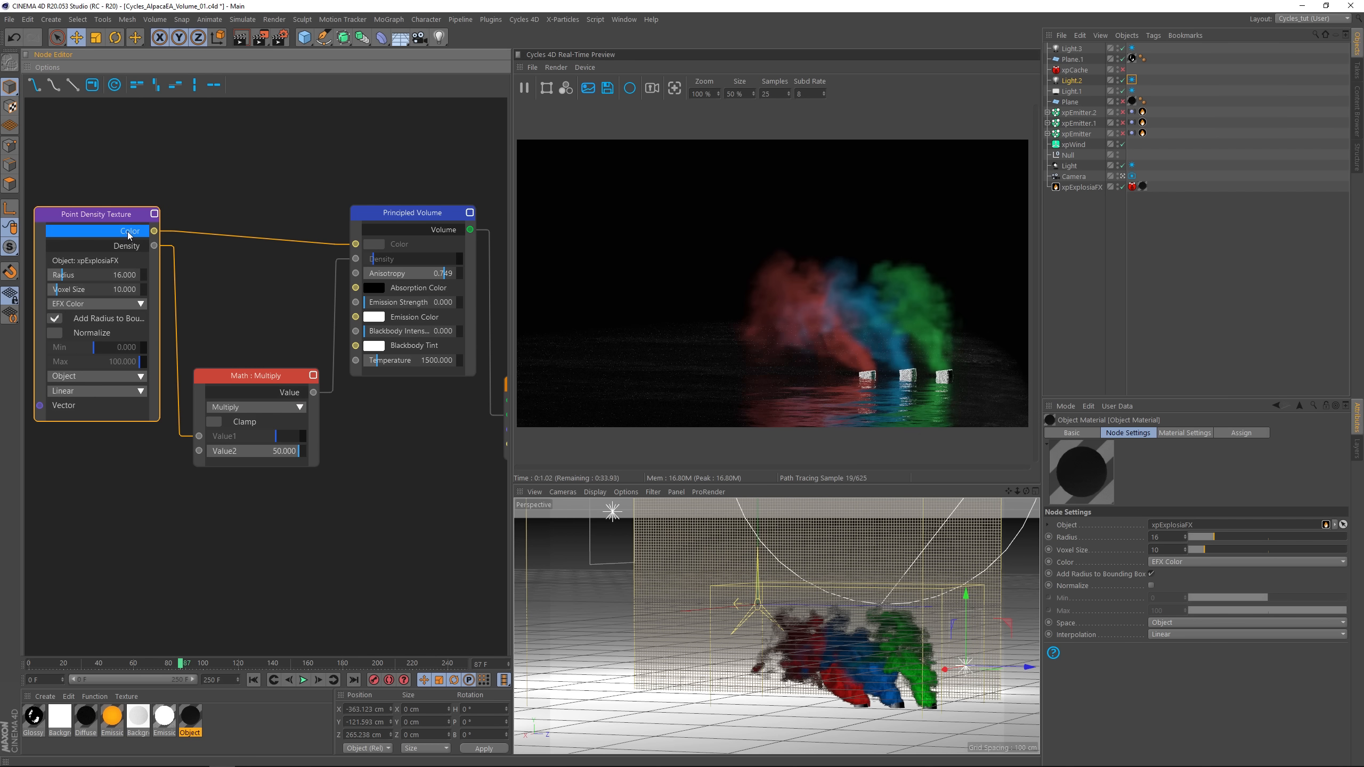
pyautogui.click(390, 230)
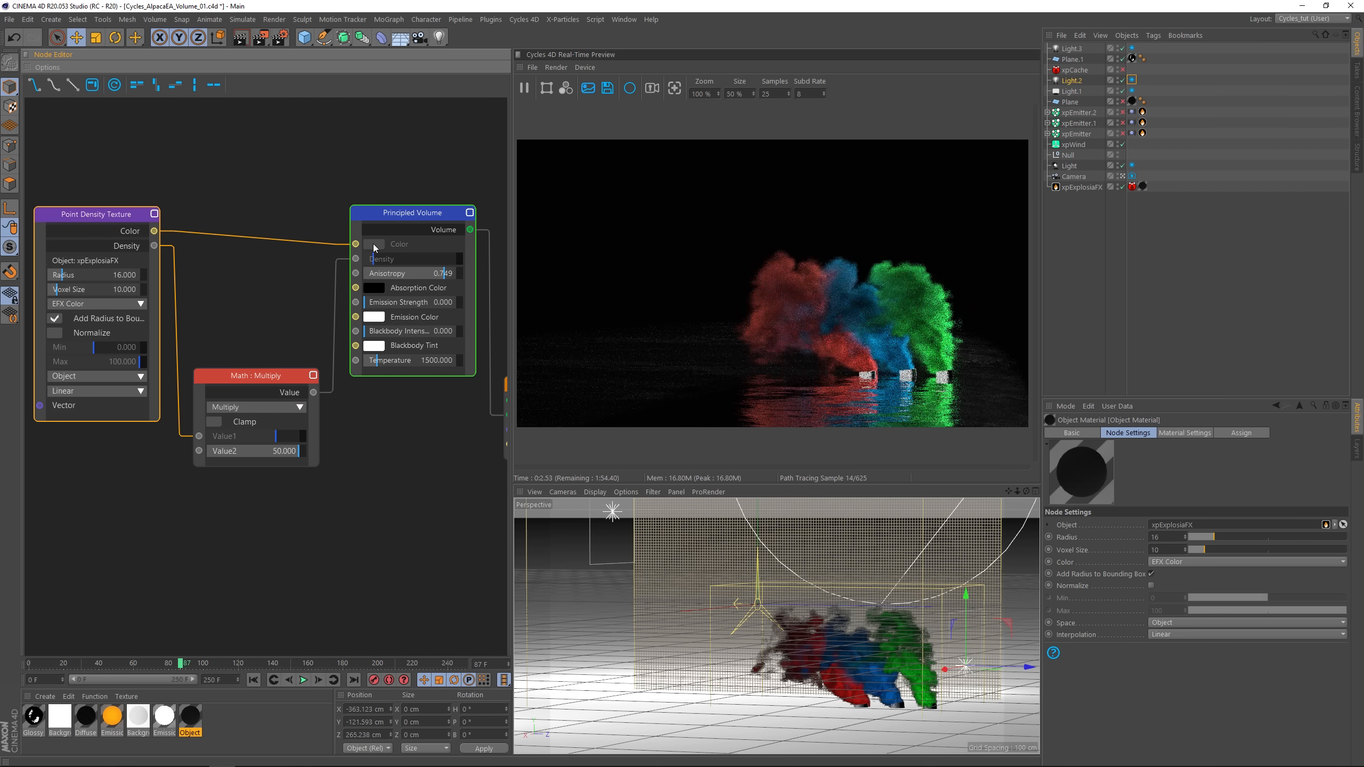
pyautogui.click(128, 246)
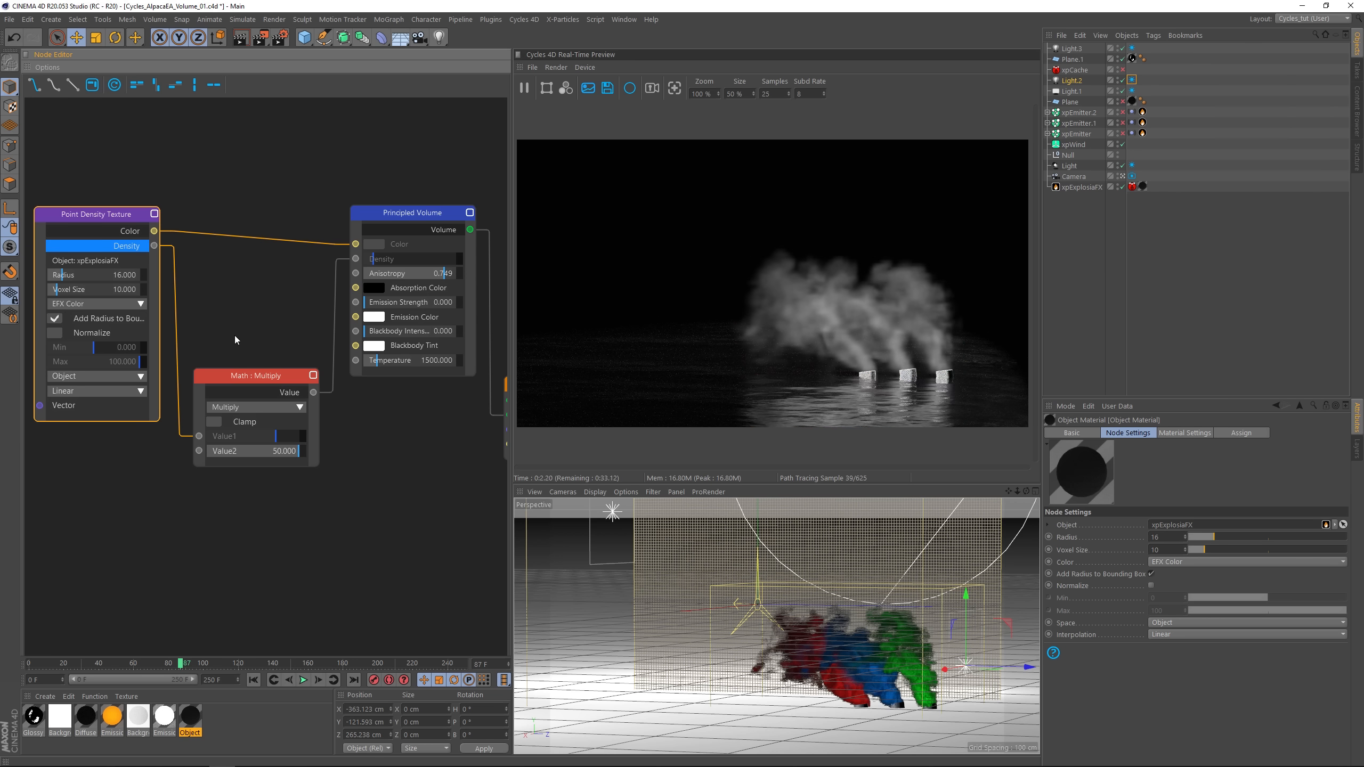
pyautogui.click(128, 248)
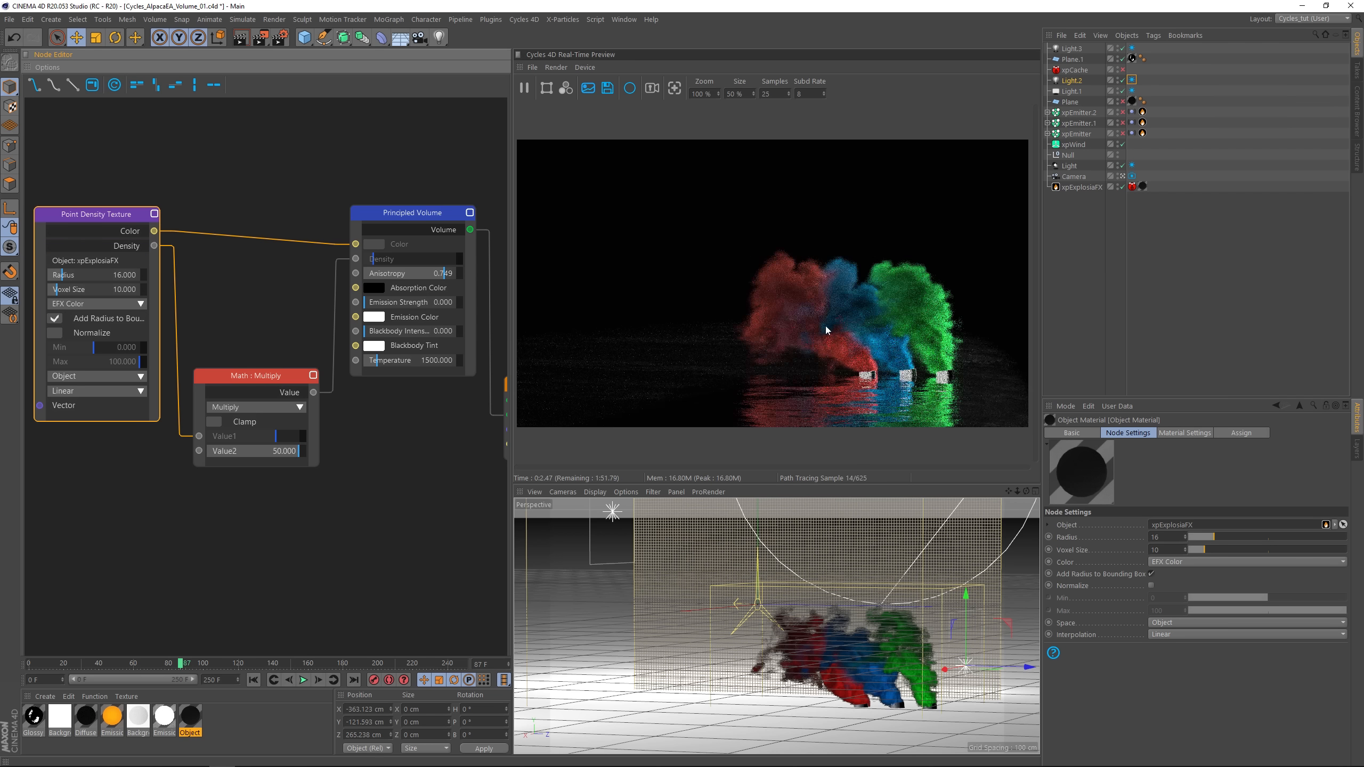
# Step: Pause the preview render, advance the smoke simulation to frame 137, and resume rendering
pyautogui.click(525, 89)
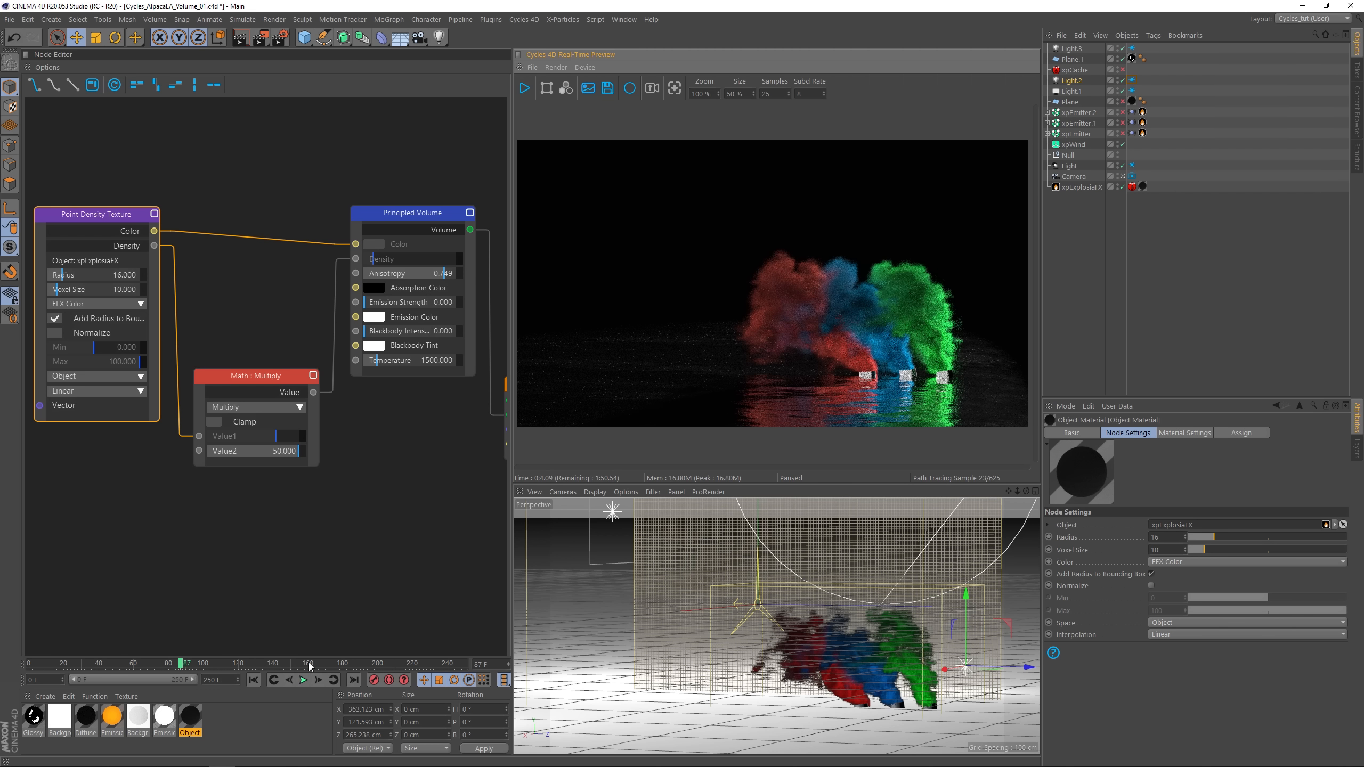
pyautogui.moveTo(192, 665); pyautogui.dragTo(273, 666)
pyautogui.click(525, 89)
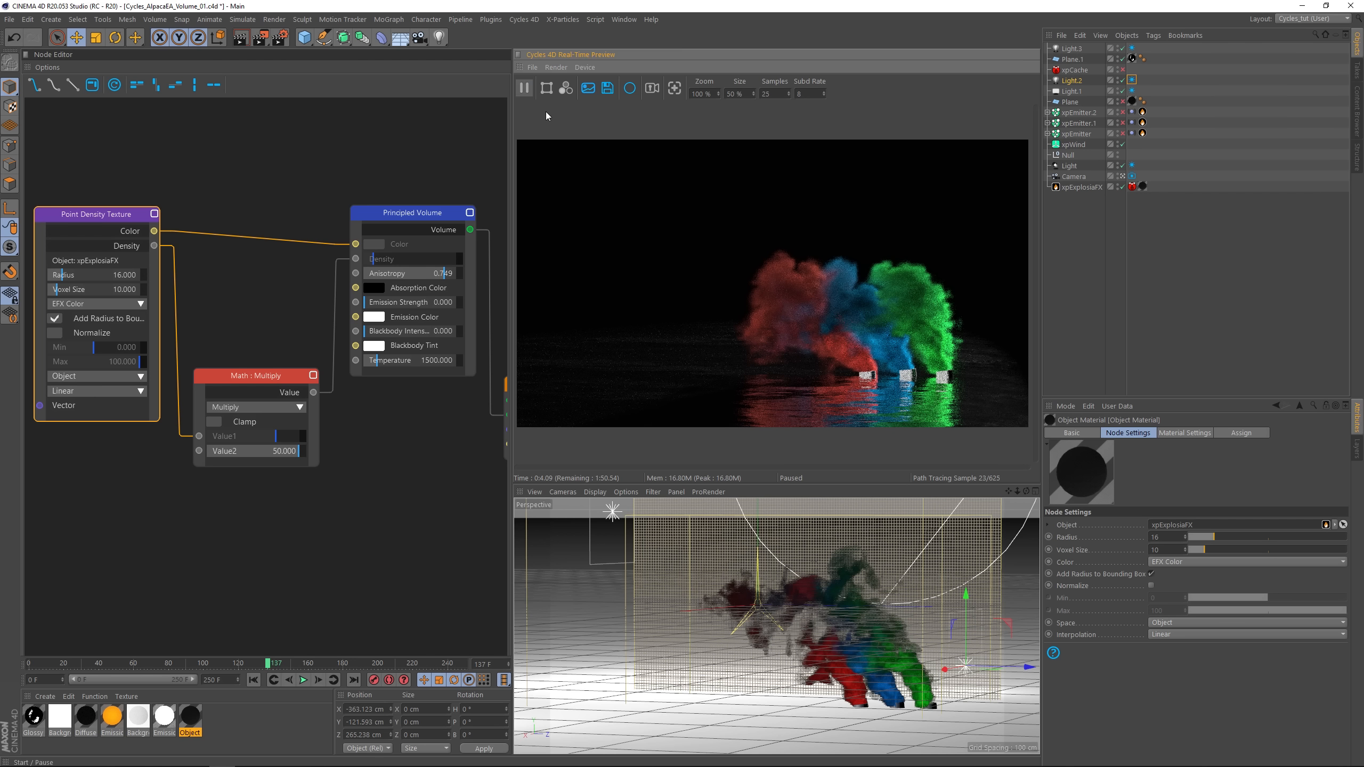
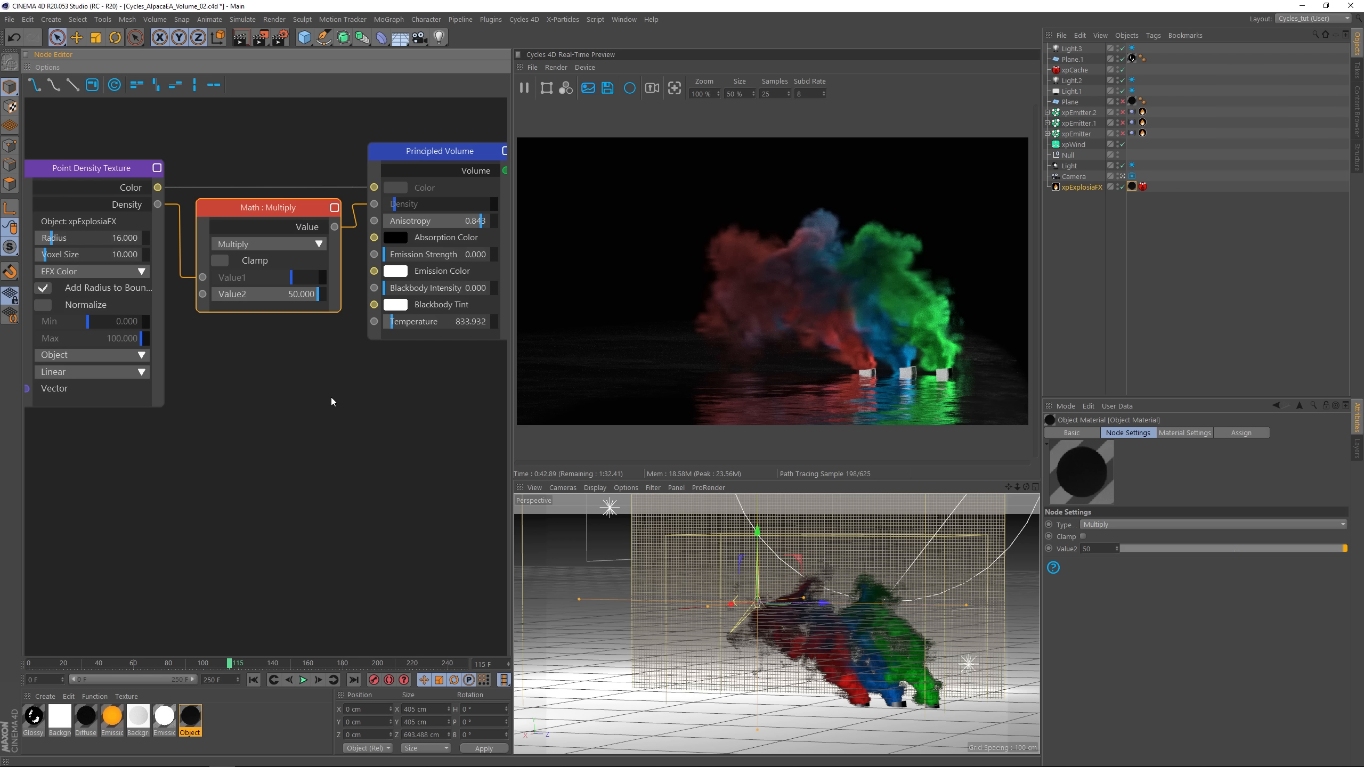
# Step: Set the Color source of the Point Density Texture node to EFX Smoke
pyautogui.click(100, 173)
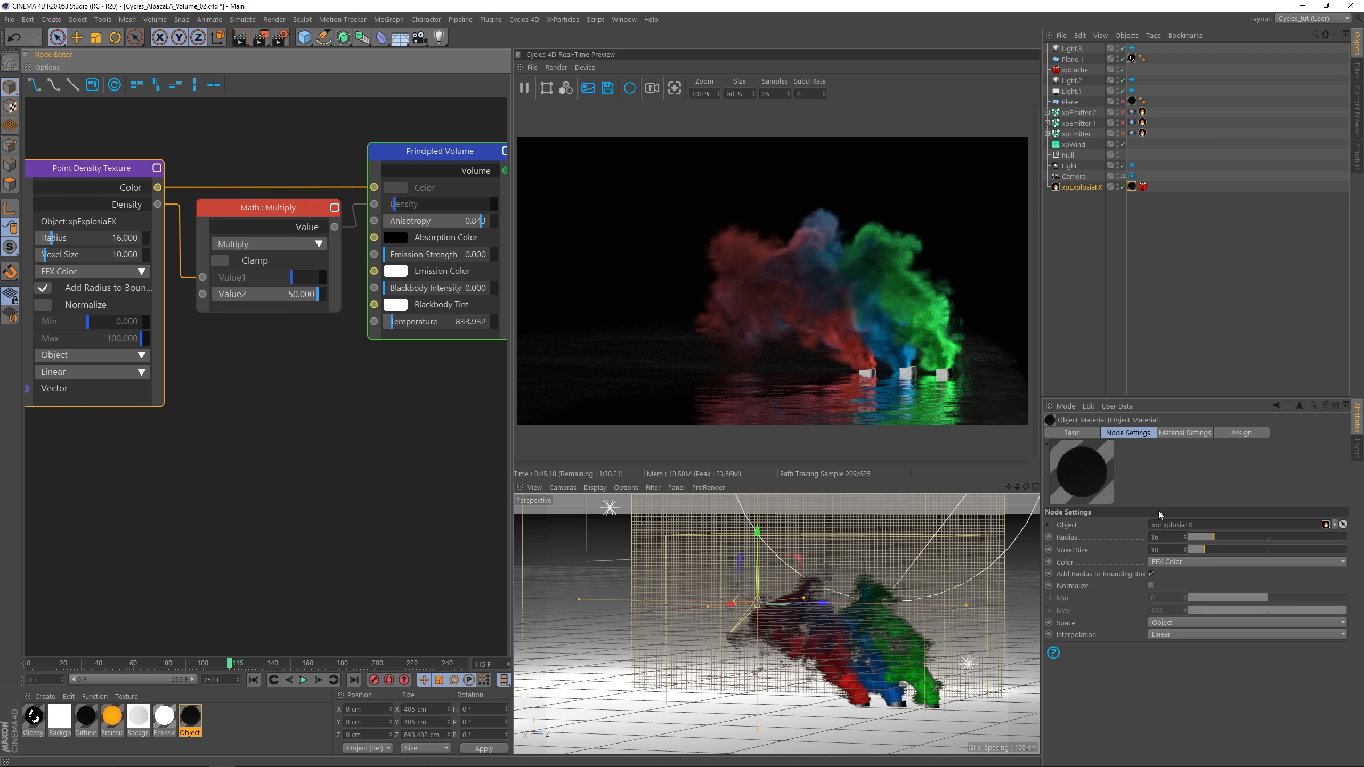
pyautogui.click(1172, 562)
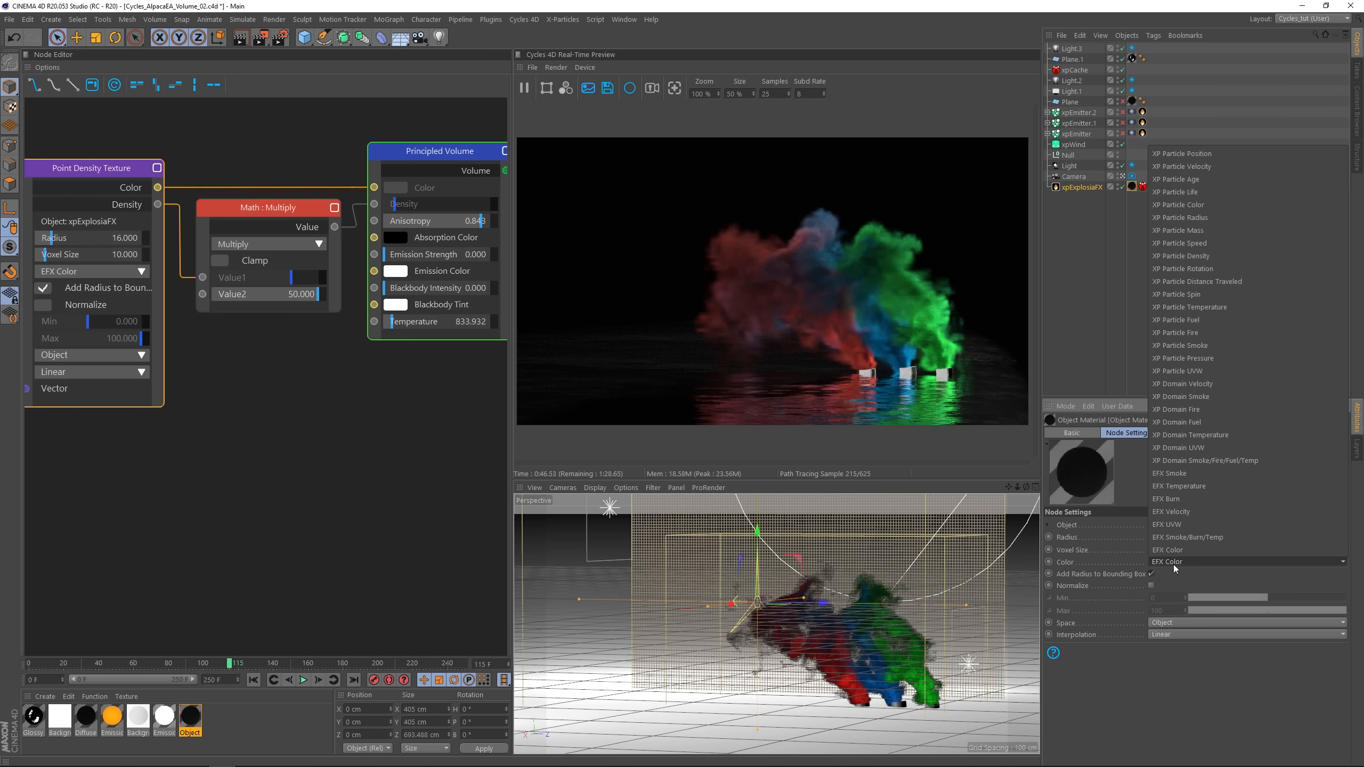
pyautogui.click(1171, 474)
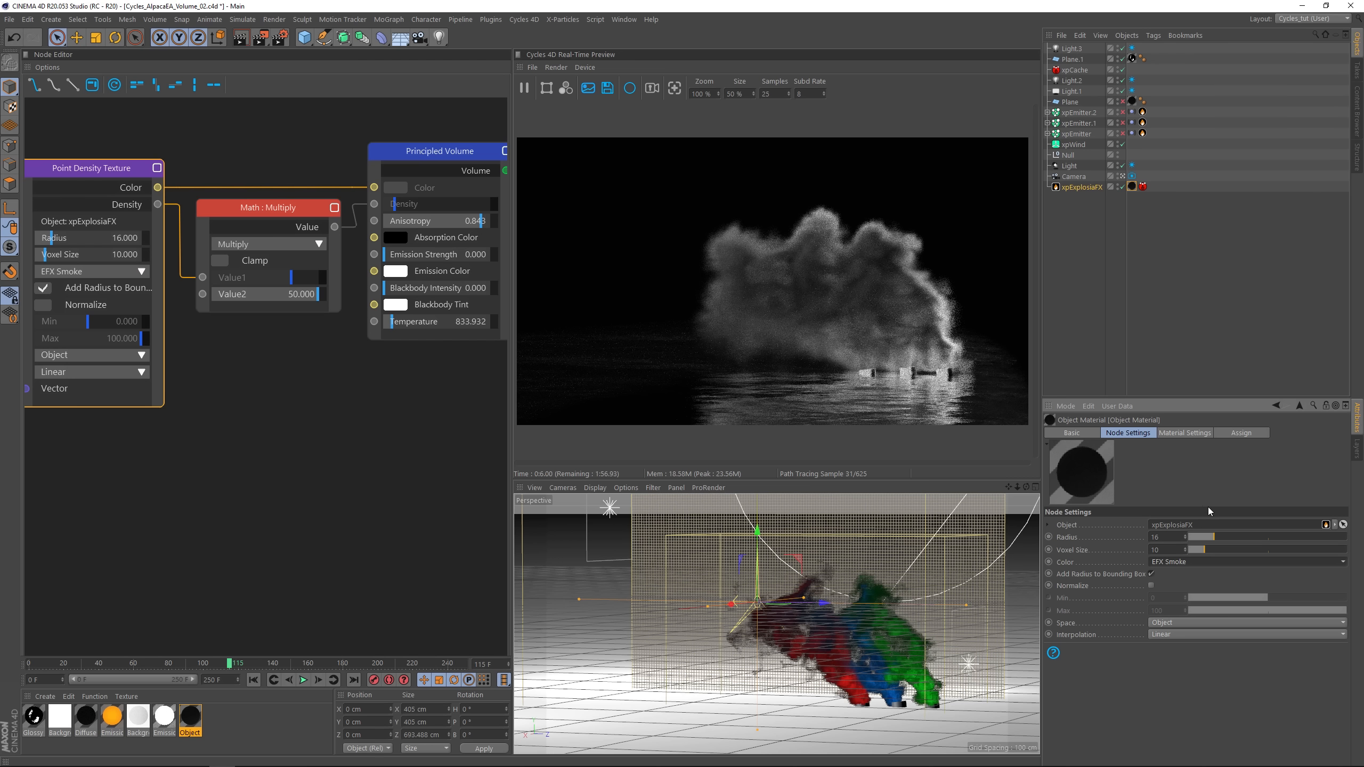
# Step: Duplicate the Point Density Texture node, collapse the original and the Math: Multiply node, and place the copy just below them
pyautogui.click(288, 401)
pyautogui.keyDown('ctrl'); pyautogui.moveTo(100, 174); pyautogui.dragTo(114, 430); pyautogui.keyUp('ctrl')
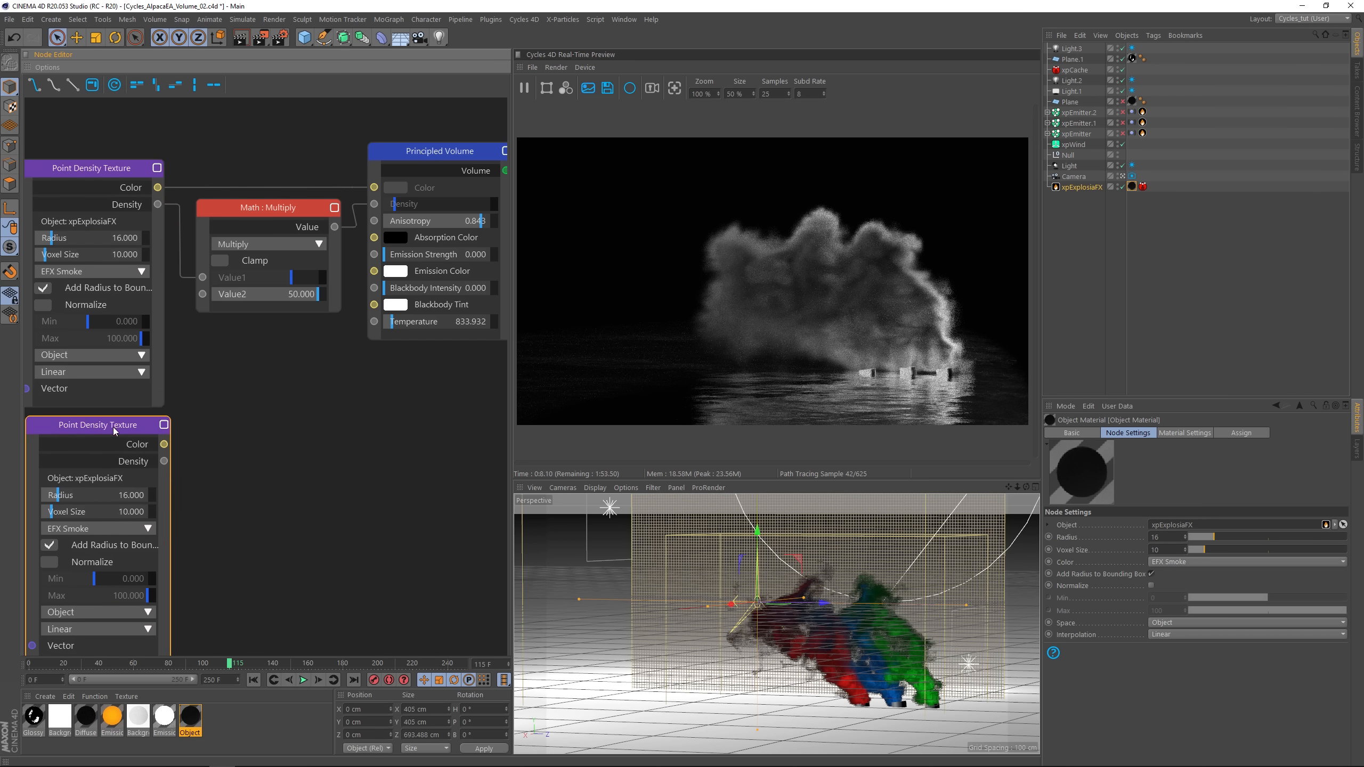
pyautogui.doubleClick(96, 171)
pyautogui.moveTo(96, 170); pyautogui.dragTo(104, 151)
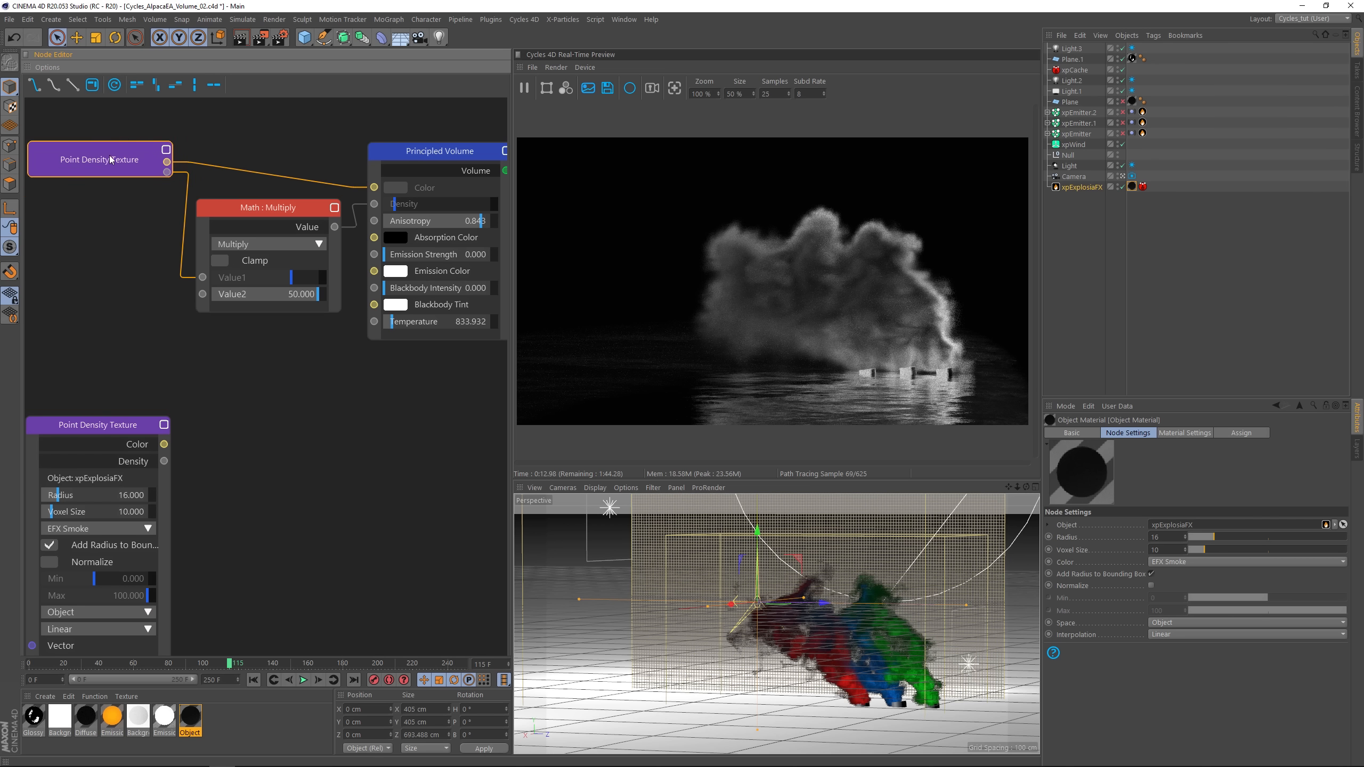
pyautogui.doubleClick(258, 211)
pyautogui.moveTo(268, 215); pyautogui.dragTo(270, 208)
pyautogui.moveTo(97, 425); pyautogui.dragTo(117, 331)
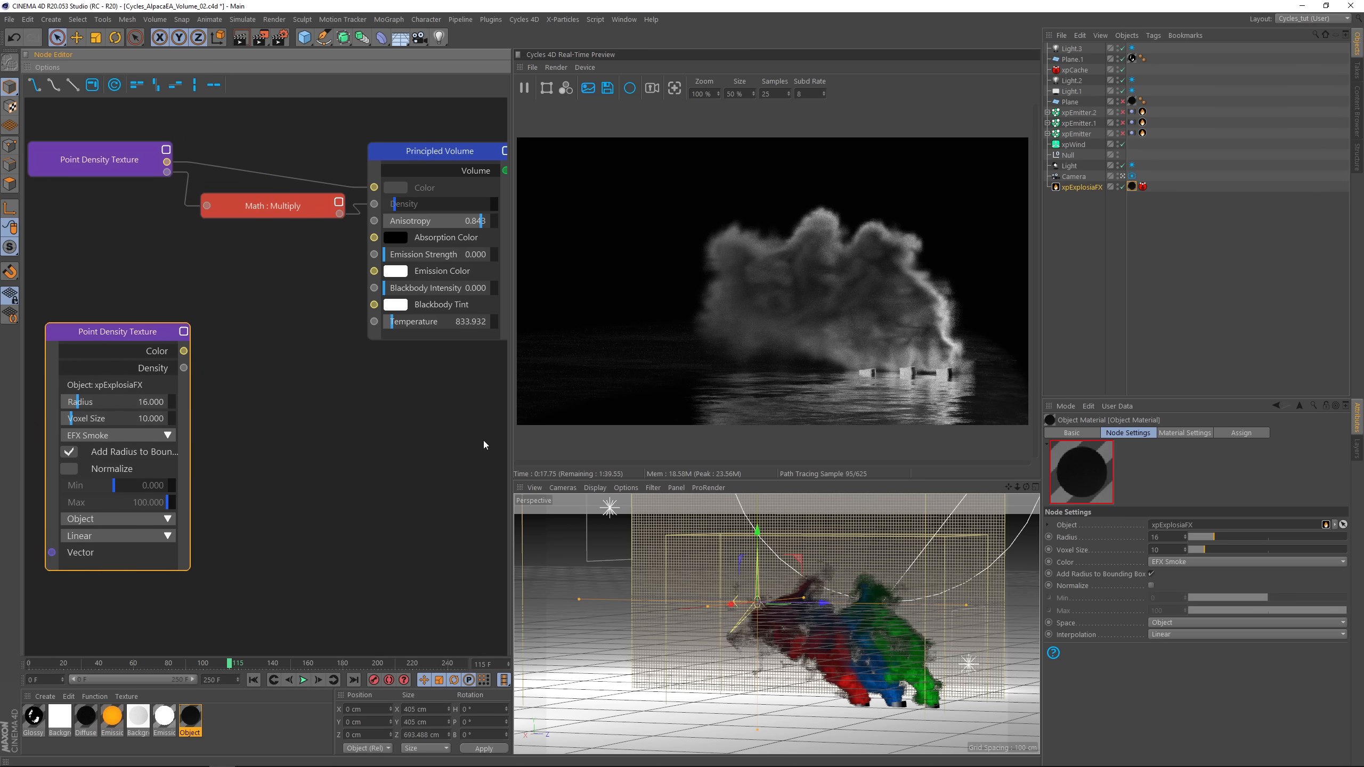
# Step: Set the duplicated Point Density Texture's Color source to EFX Burn, and preview its Density output before restoring the full shader
pyautogui.click(1185, 563)
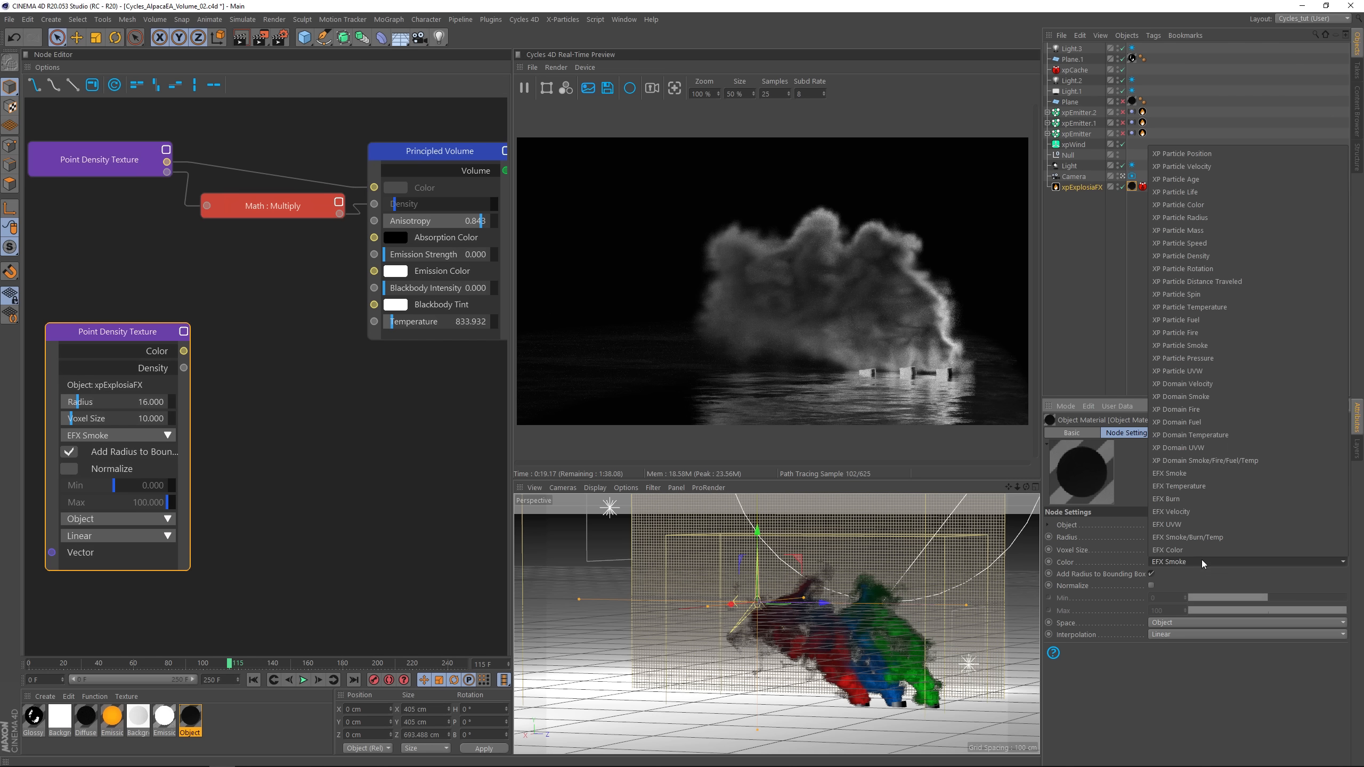
pyautogui.click(1183, 501)
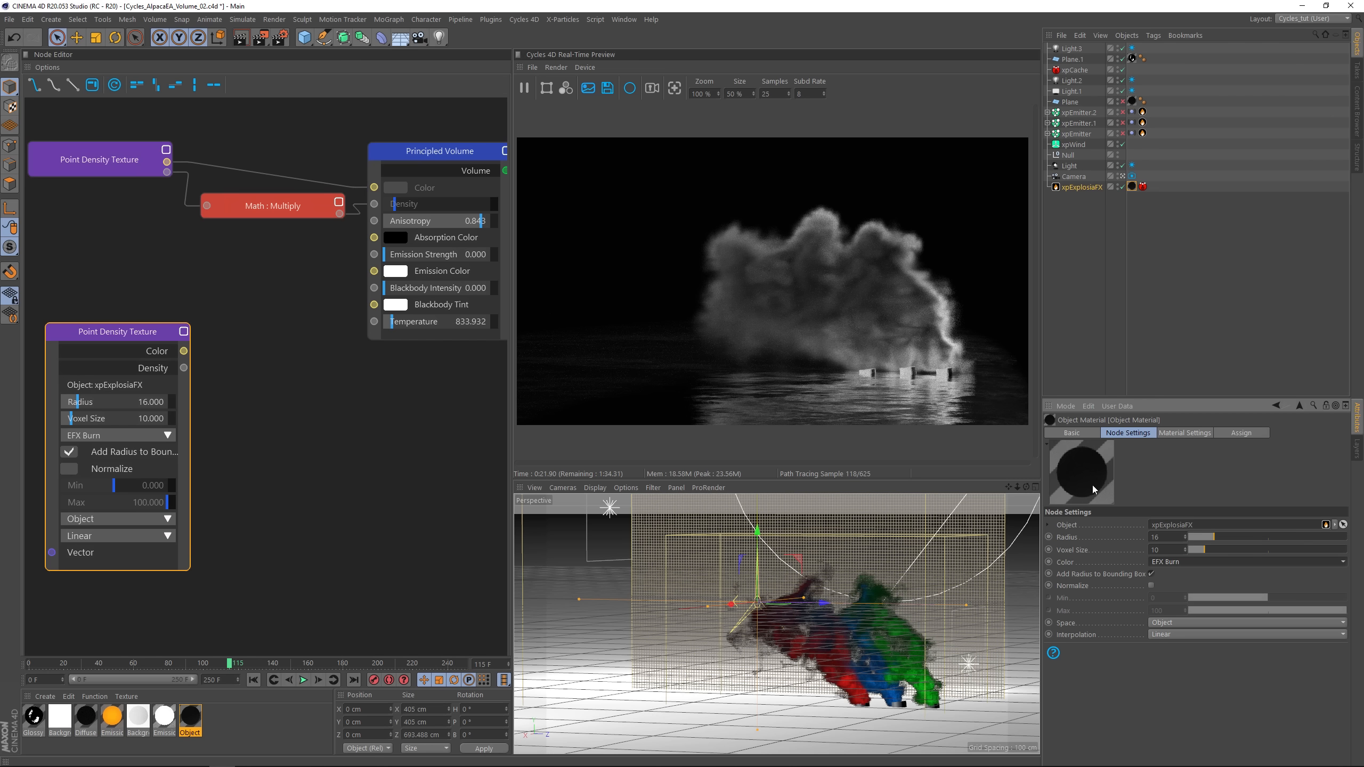
pyautogui.click(160, 370)
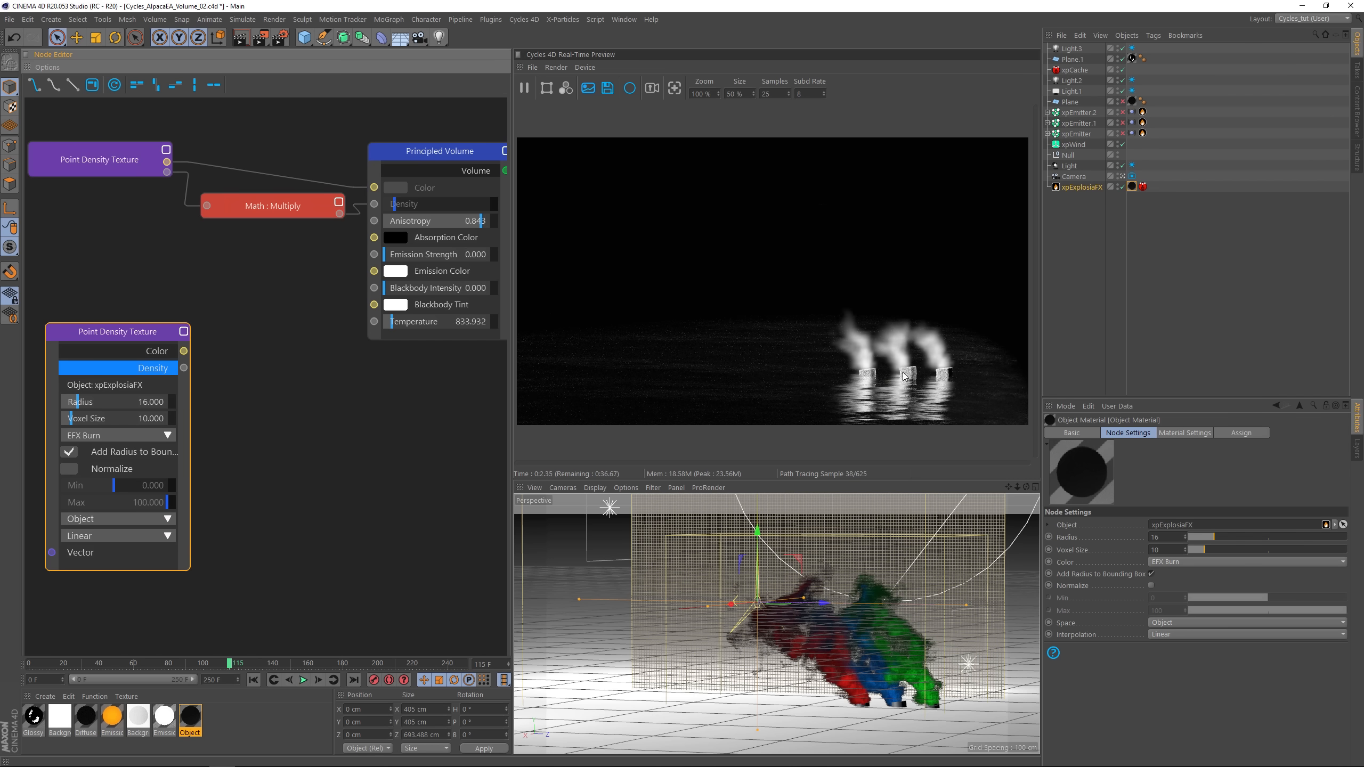
pyautogui.click(166, 368)
pyautogui.moveTo(158, 336); pyautogui.dragTo(144, 300)
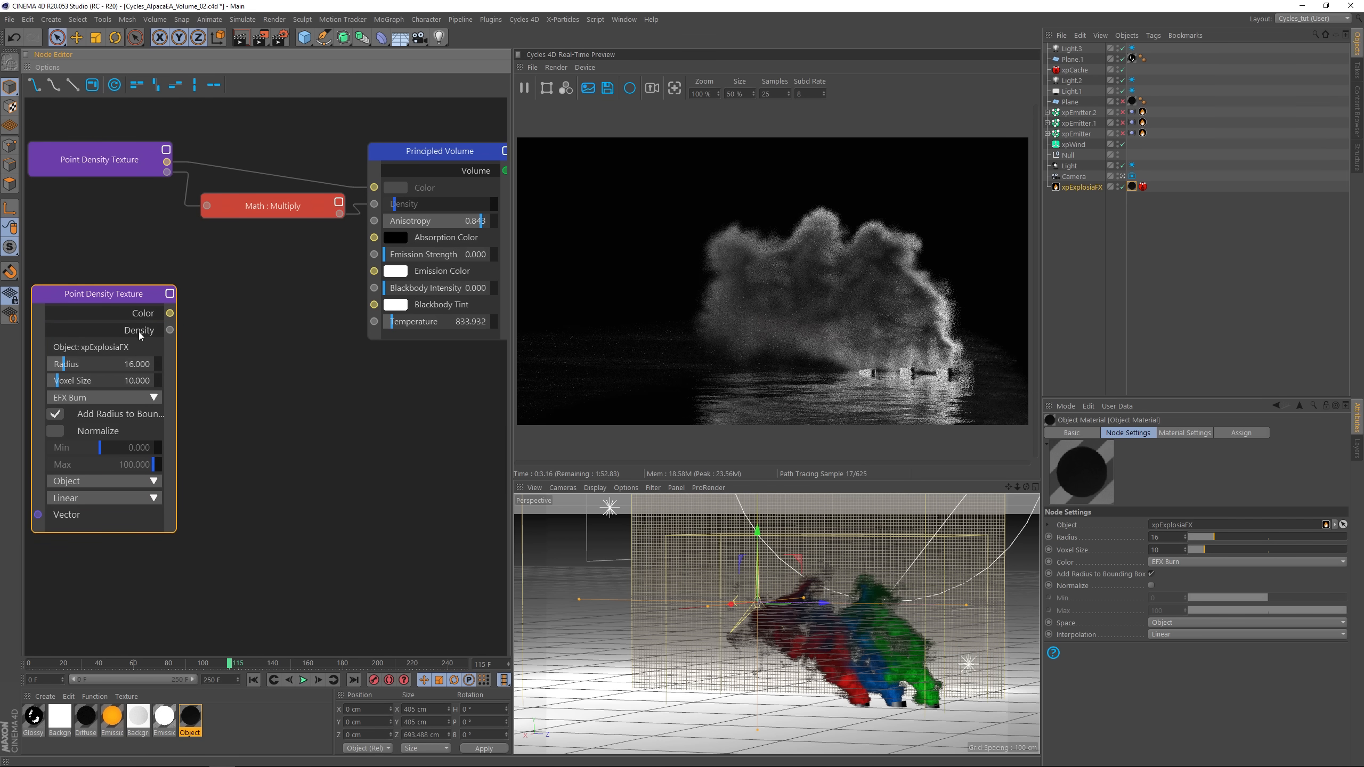
# Step: Connect the EFX Burn texture's Density to the Principled Volume's Emission Strength and set Emission Color to an orange with 97% saturation
pyautogui.moveTo(169, 330); pyautogui.dragTo(374, 254)
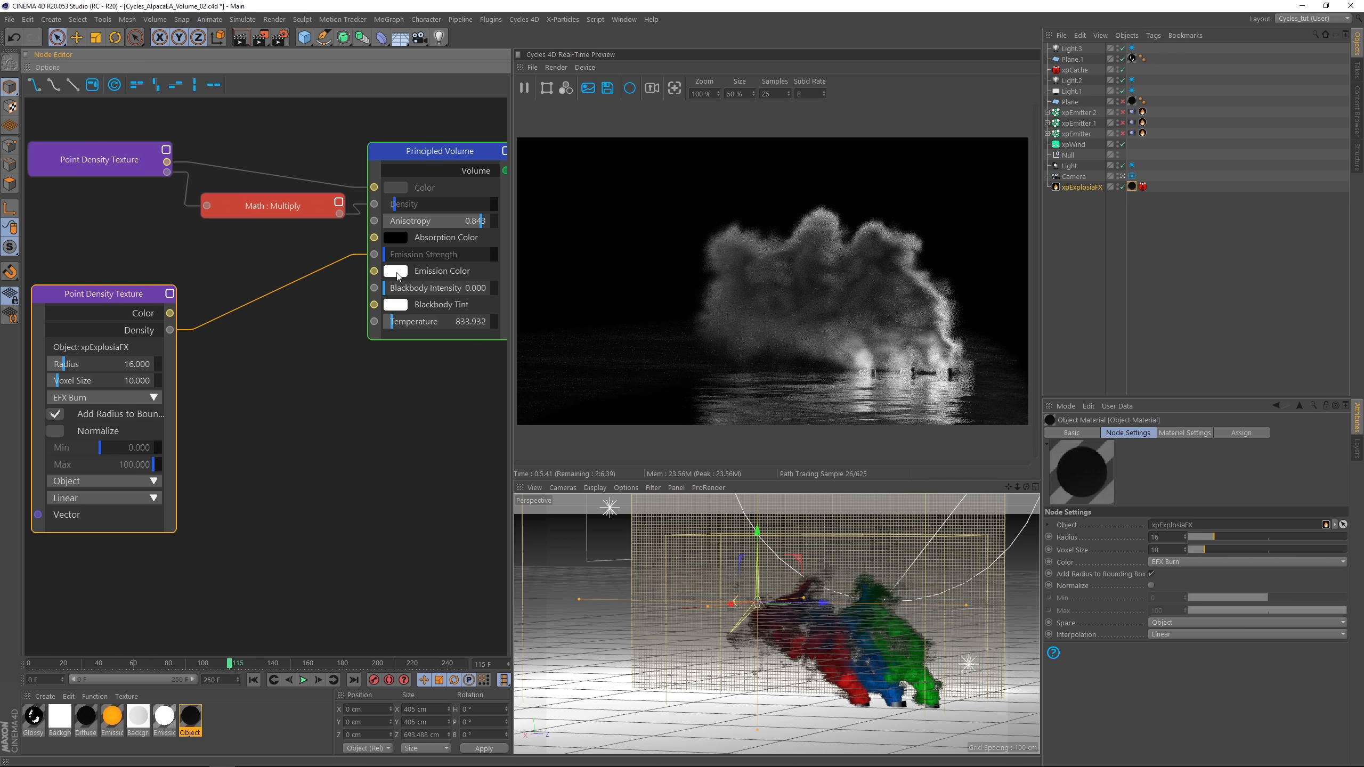
pyautogui.click(423, 156)
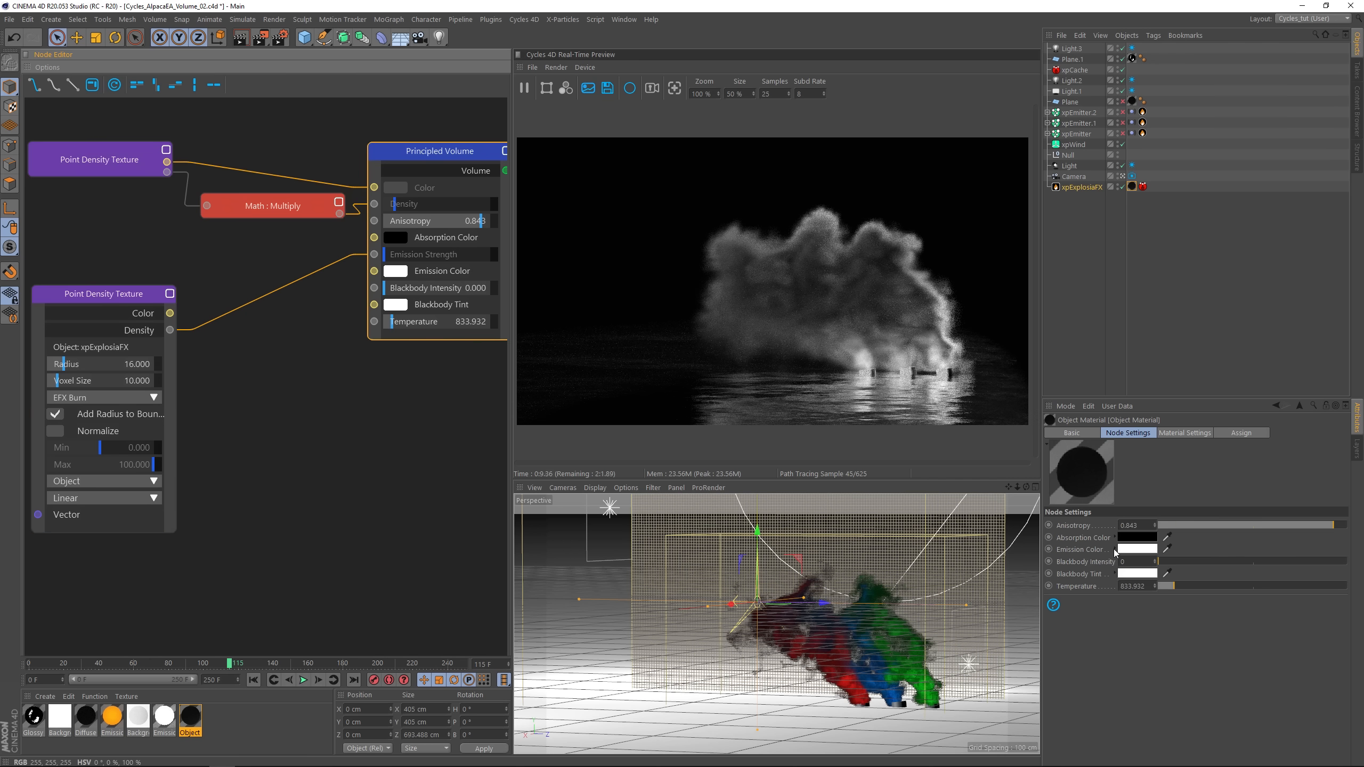
pyautogui.click(1115, 550)
pyautogui.click(1278, 590)
pyautogui.moveTo(1290, 601); pyautogui.dragTo(1313, 600)
pyautogui.moveTo(1321, 603); pyautogui.dragTo(1347, 602)
pyautogui.click(1341, 592)
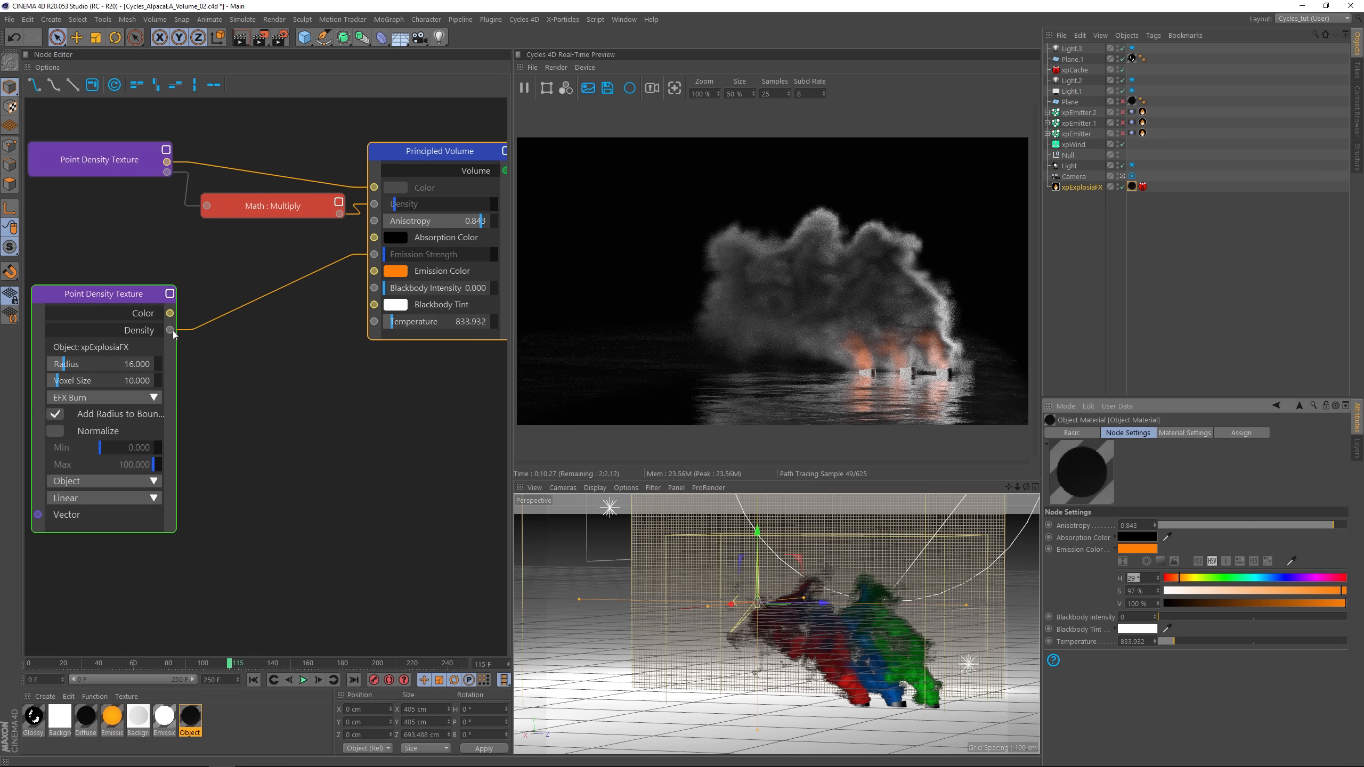
# Step: Connect the EFX Burn texture's Density to Blackbody Intensity as well and raise the Principled Volume's Temperature
pyautogui.moveTo(169, 330); pyautogui.dragTo(374, 289)
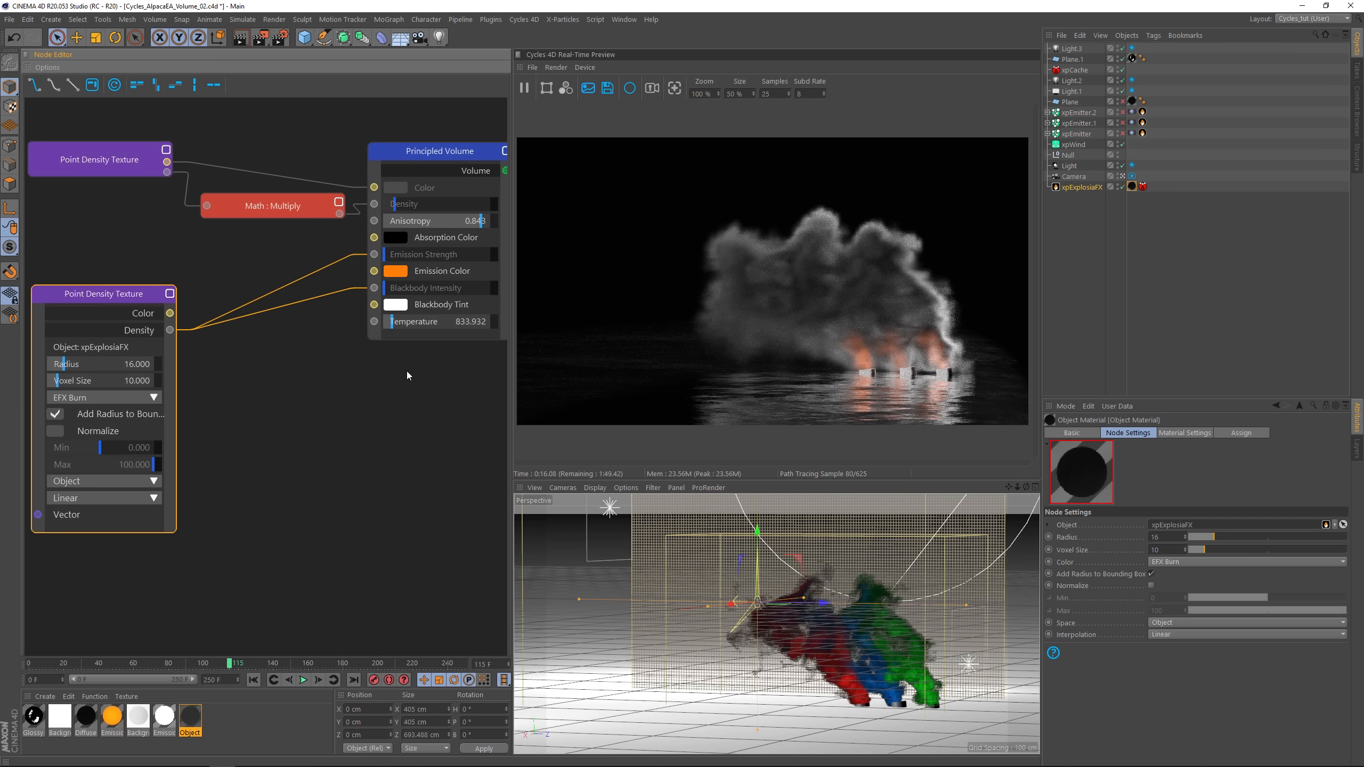
pyautogui.moveTo(395, 322); pyautogui.dragTo(425, 324)
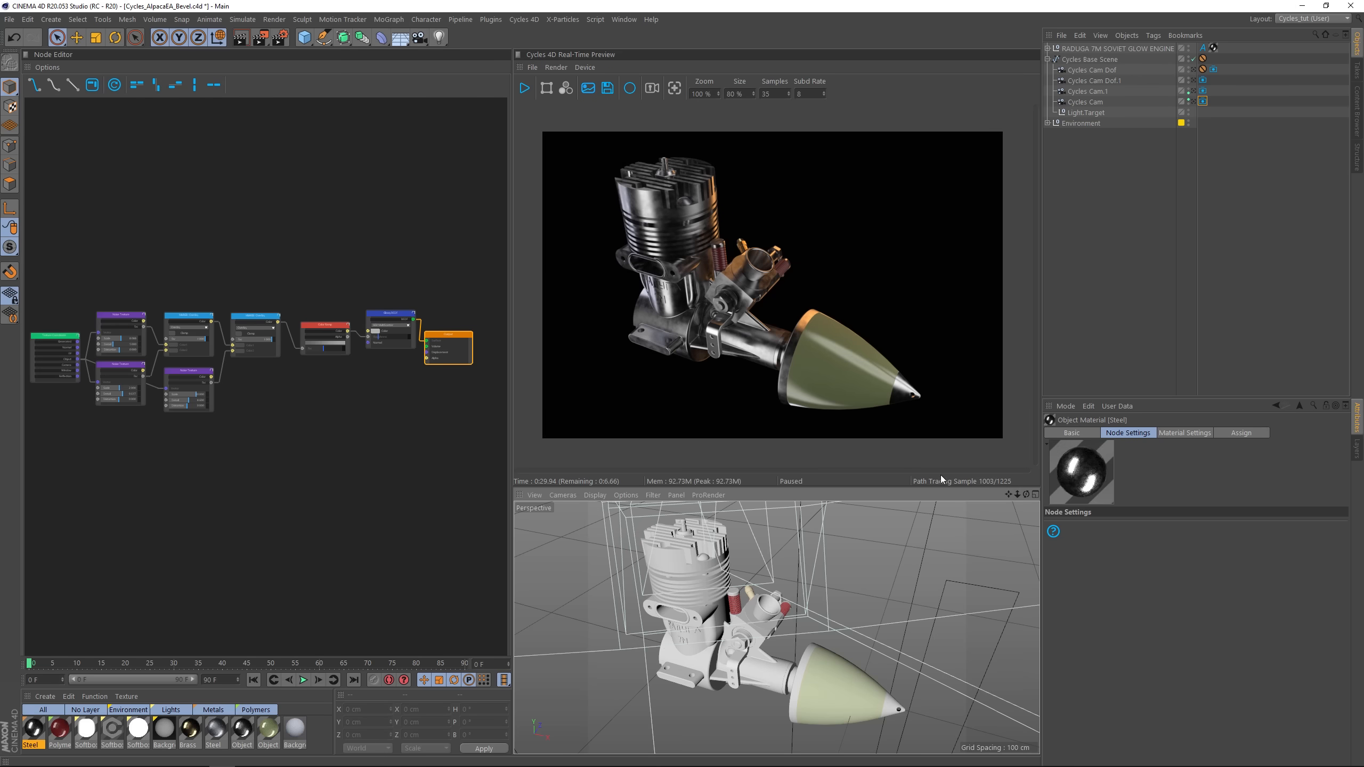
# Step: Look through the Cycles Cam in the engine scene and start the real-time preview render
pyautogui.keyDown('alt'); pyautogui.moveTo(749, 580); pyautogui.dragTo(752, 618); pyautogui.keyUp('alt')
pyautogui.click(1198, 102)
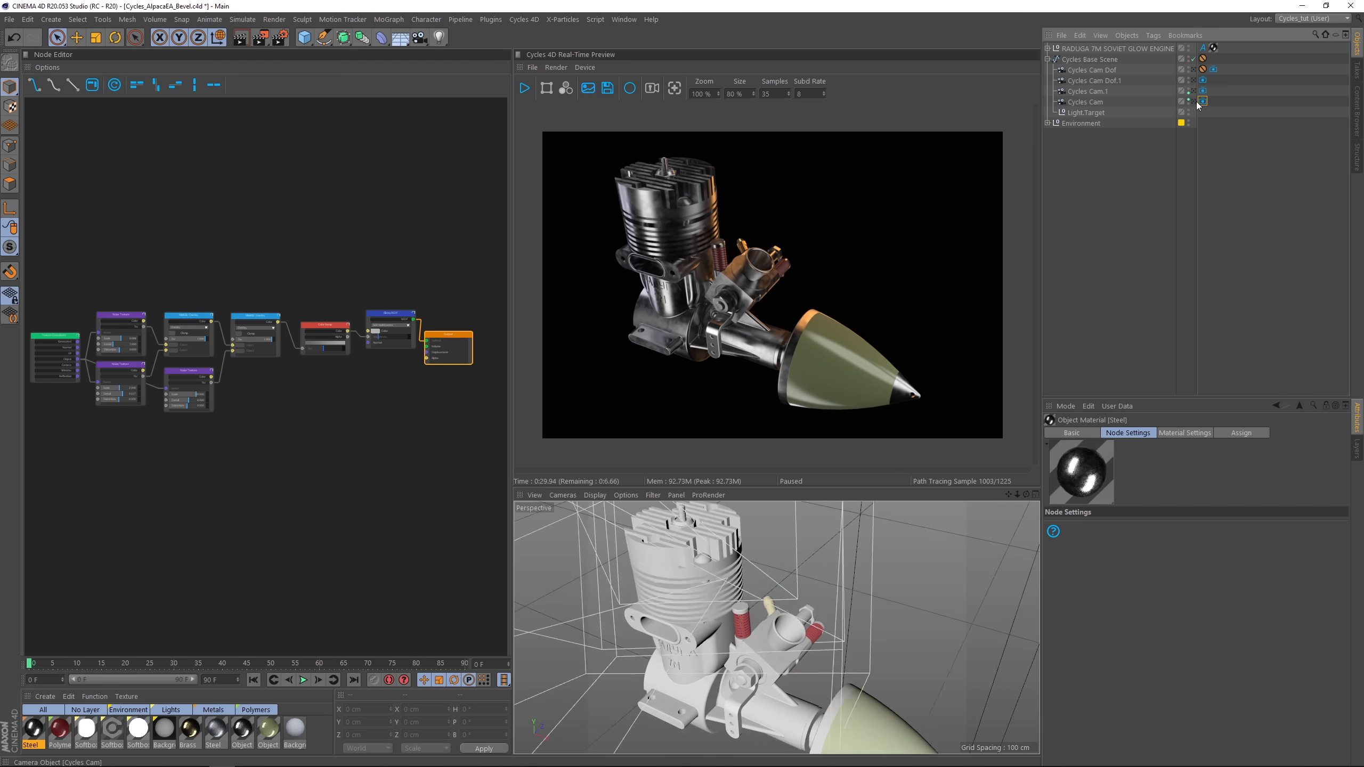
pyautogui.click(524, 87)
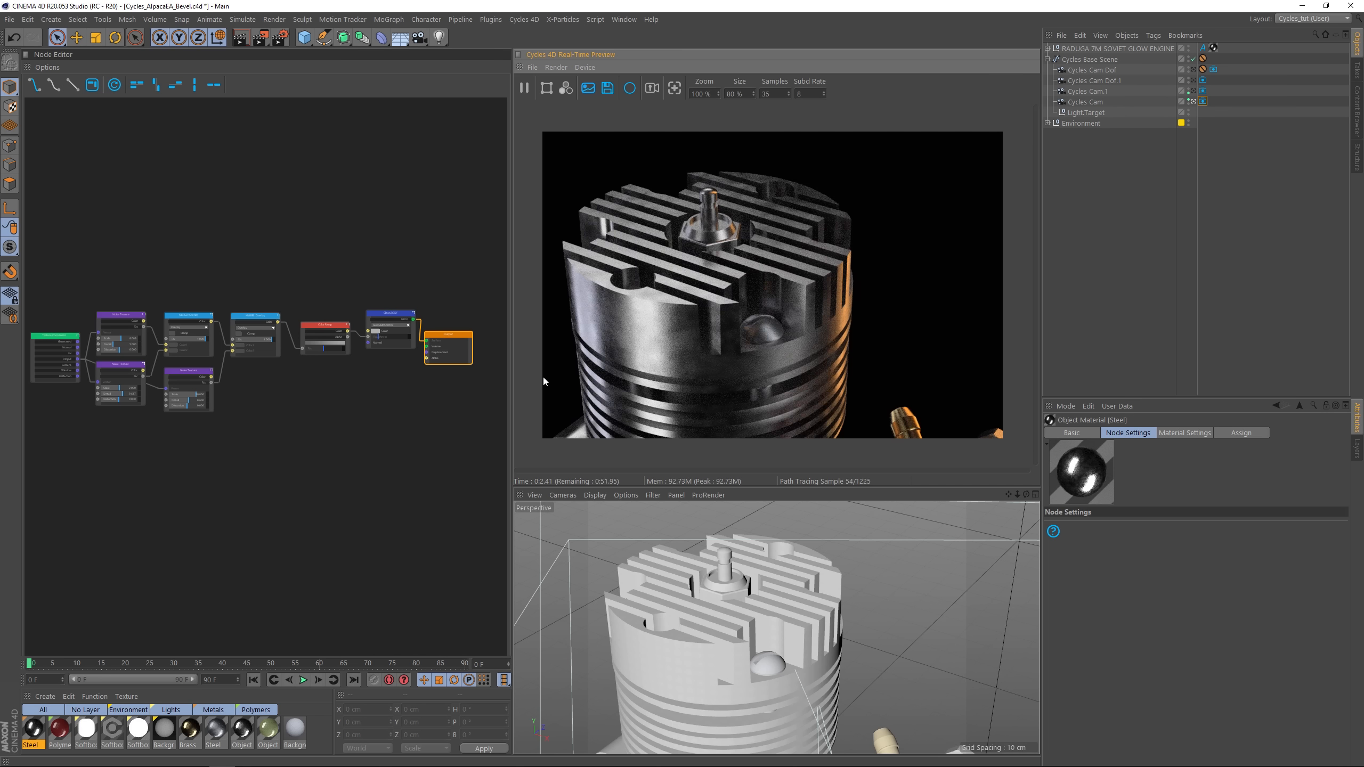
# Step: Examine the Steel material's node network from the Noise Textures through the Color Ramp to the Glossy BSDF and Output
pyautogui.keyDown('alt'); pyautogui.moveTo(227, 431); pyautogui.dragTo(315, 445, button='middle'); pyautogui.keyUp('alt')
pyautogui.keyDown('alt'); pyautogui.moveTo(229, 368); pyautogui.dragTo(346, 384, button='right'); pyautogui.keyUp('alt')
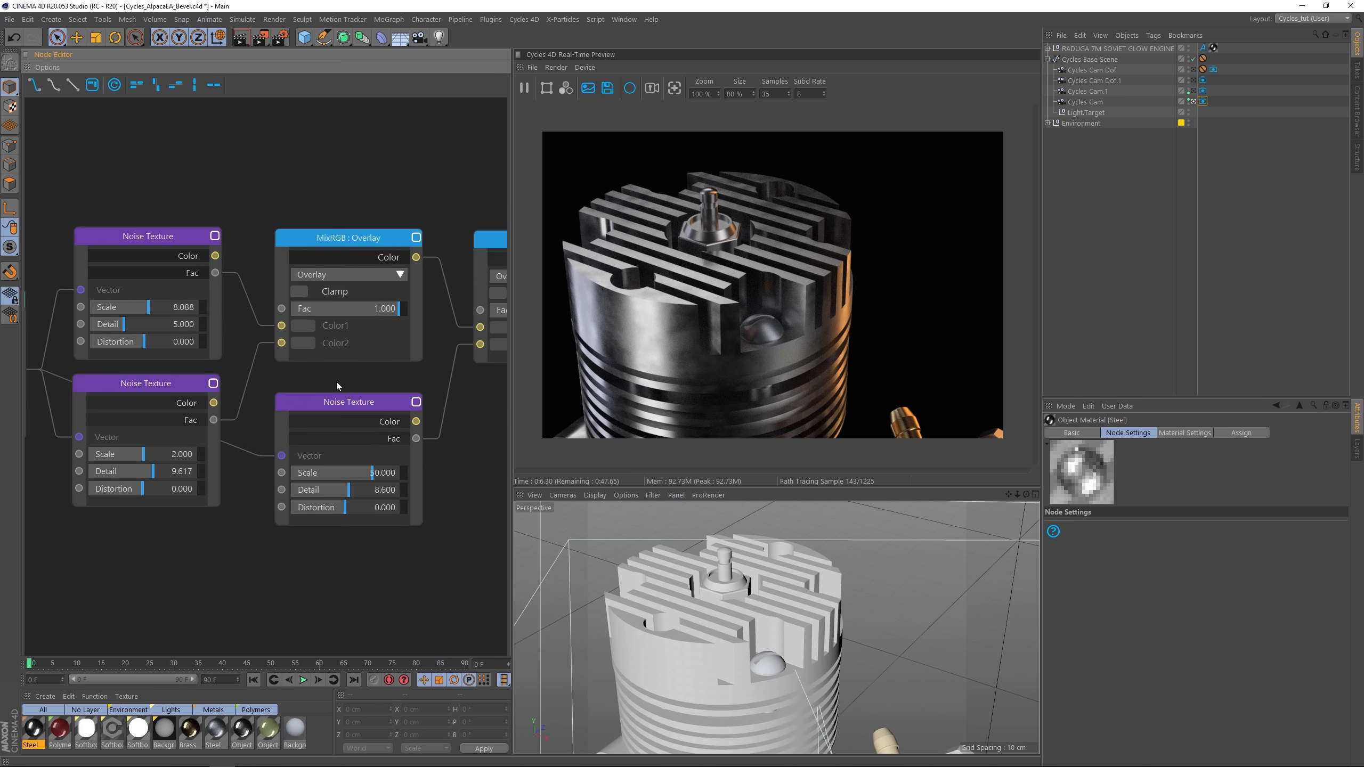
pyautogui.keyDown('alt'); pyautogui.moveTo(351, 377); pyautogui.dragTo(331, 368, button='middle'); pyautogui.keyUp('alt')
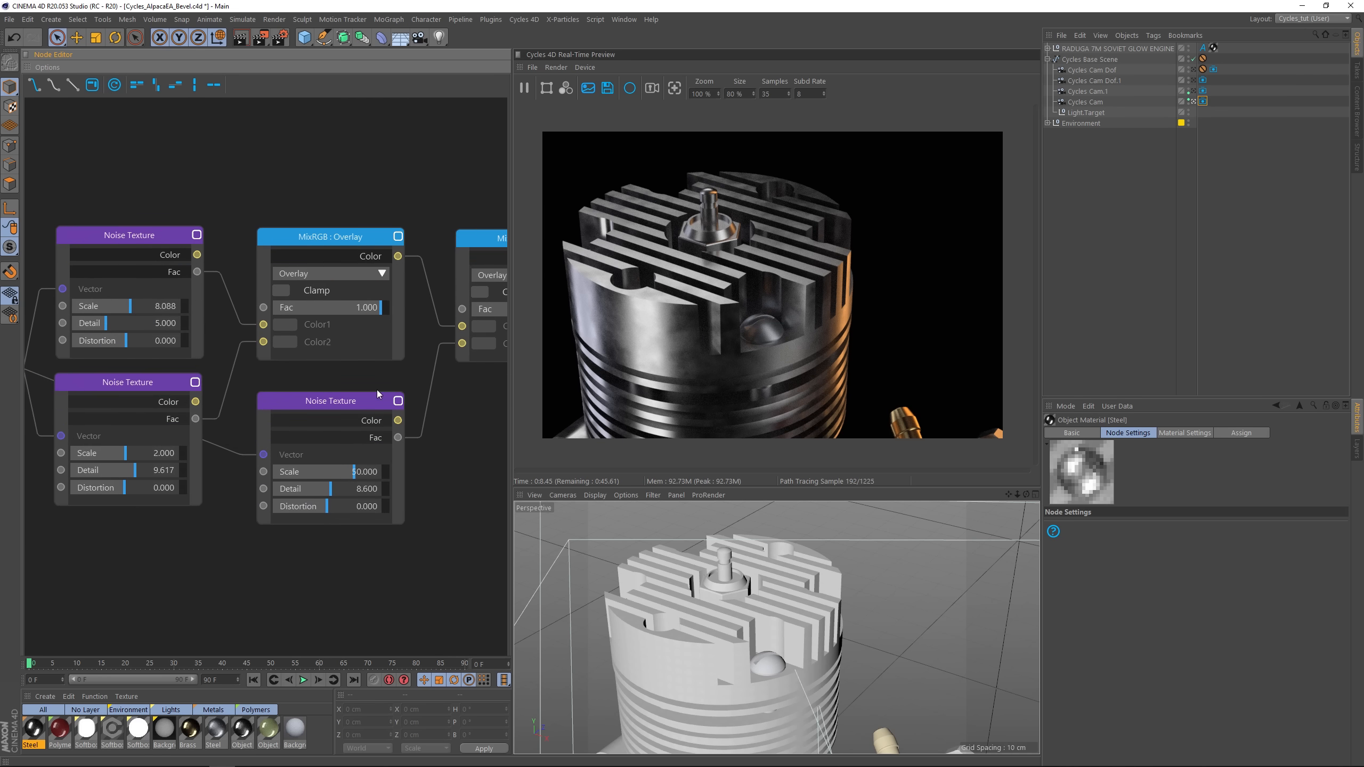
pyautogui.keyDown('alt'); pyautogui.moveTo(386, 447); pyautogui.dragTo(196, 424, button='middle'); pyautogui.keyUp('alt')
pyautogui.keyDown('alt'); pyautogui.moveTo(392, 422); pyautogui.dragTo(225, 407, button='middle'); pyautogui.keyUp('alt')
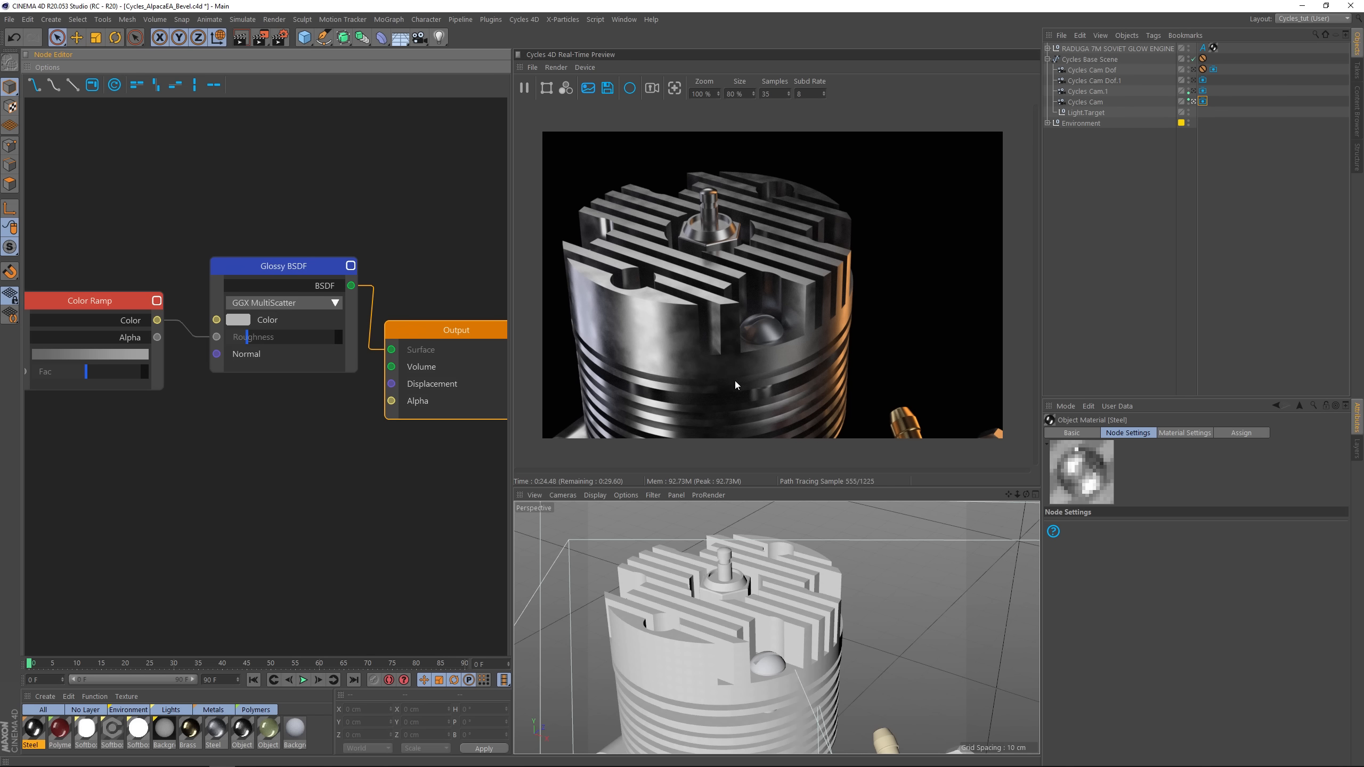
pyautogui.moveTo(443, 445); pyautogui.dragTo(347, 454, button='middle')
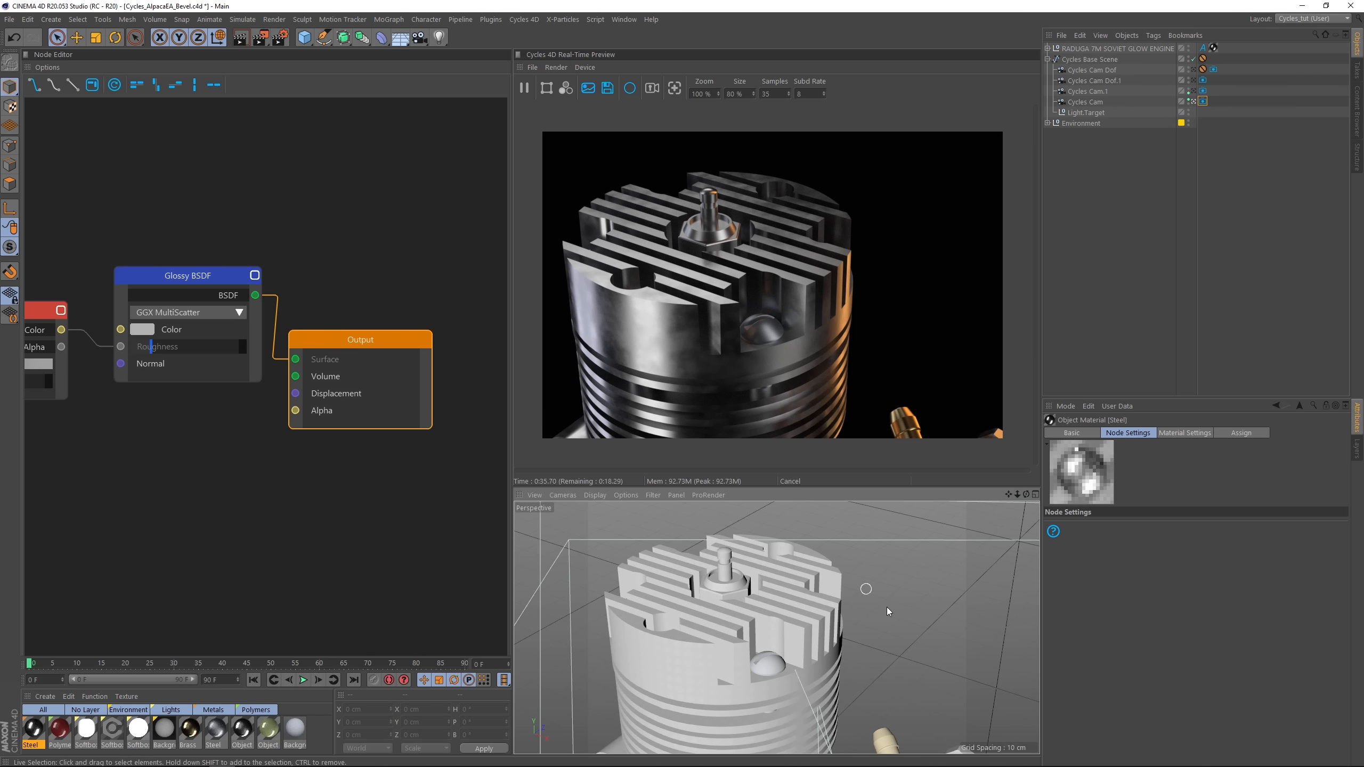
# Step: Display the engine's mesh lines over the shading in the perspective viewport
pyautogui.press('n')
pyautogui.press('b')
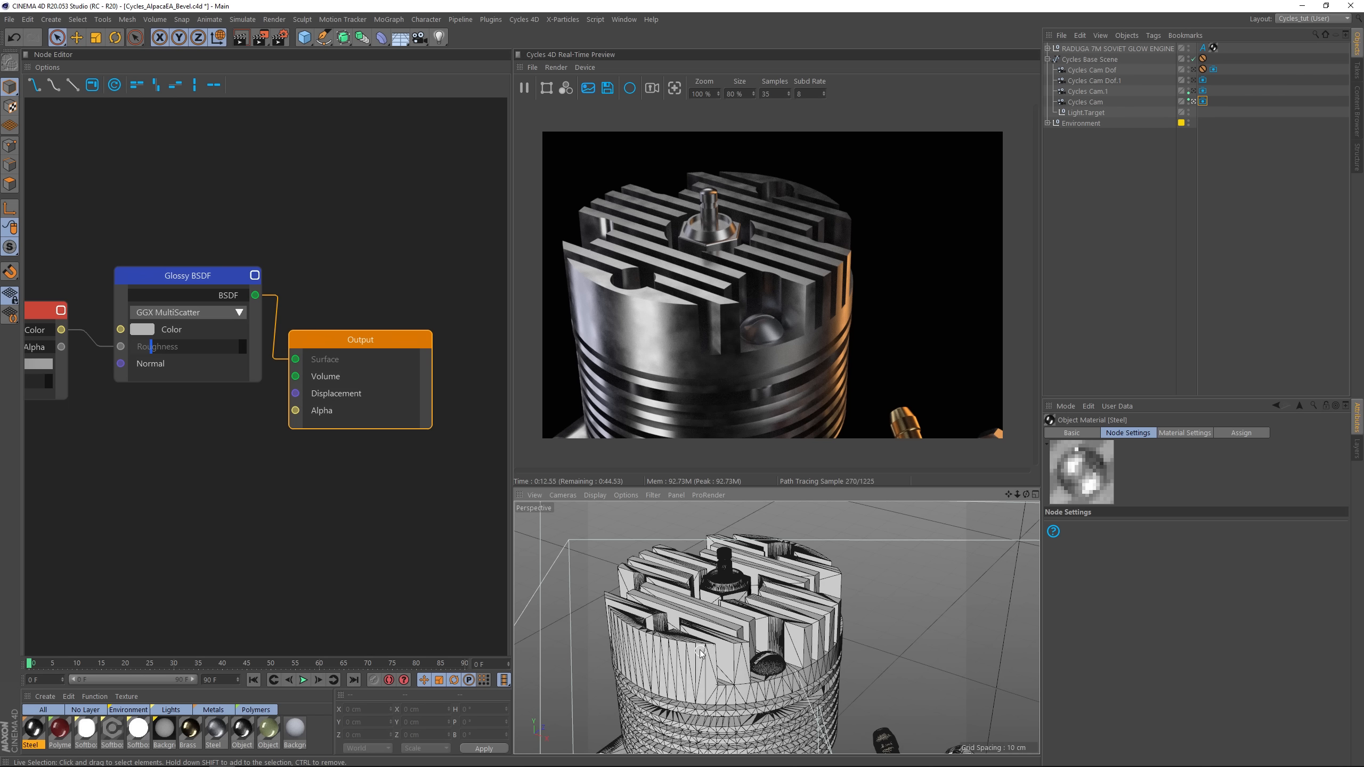
# Step: Reposition the Output and Glossy BSDF nodes, add a Bevel node, and connect its Normal output to the Glossy BSDF's Normal input
pyautogui.click(178, 299)
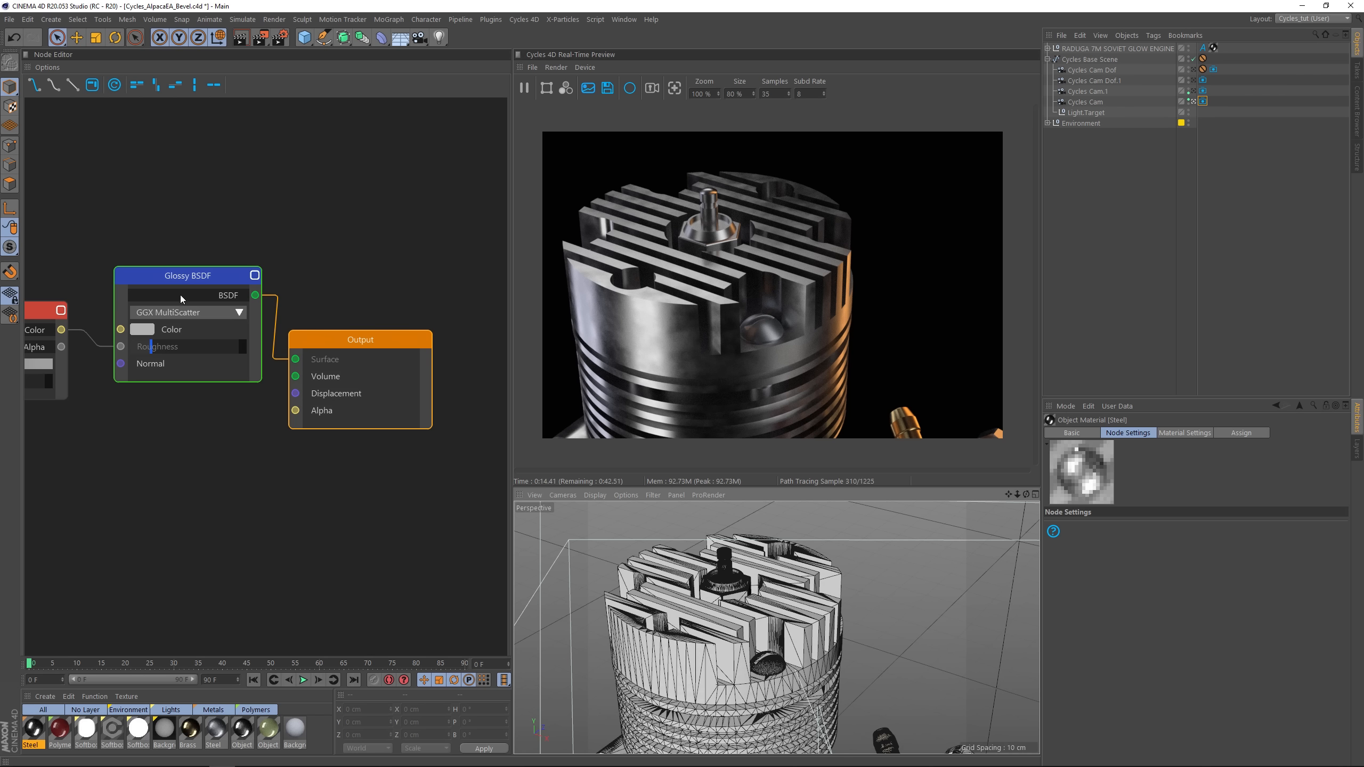
pyautogui.click(365, 393)
pyautogui.moveTo(339, 338); pyautogui.dragTo(402, 321)
pyautogui.moveTo(211, 271); pyautogui.dragTo(255, 229)
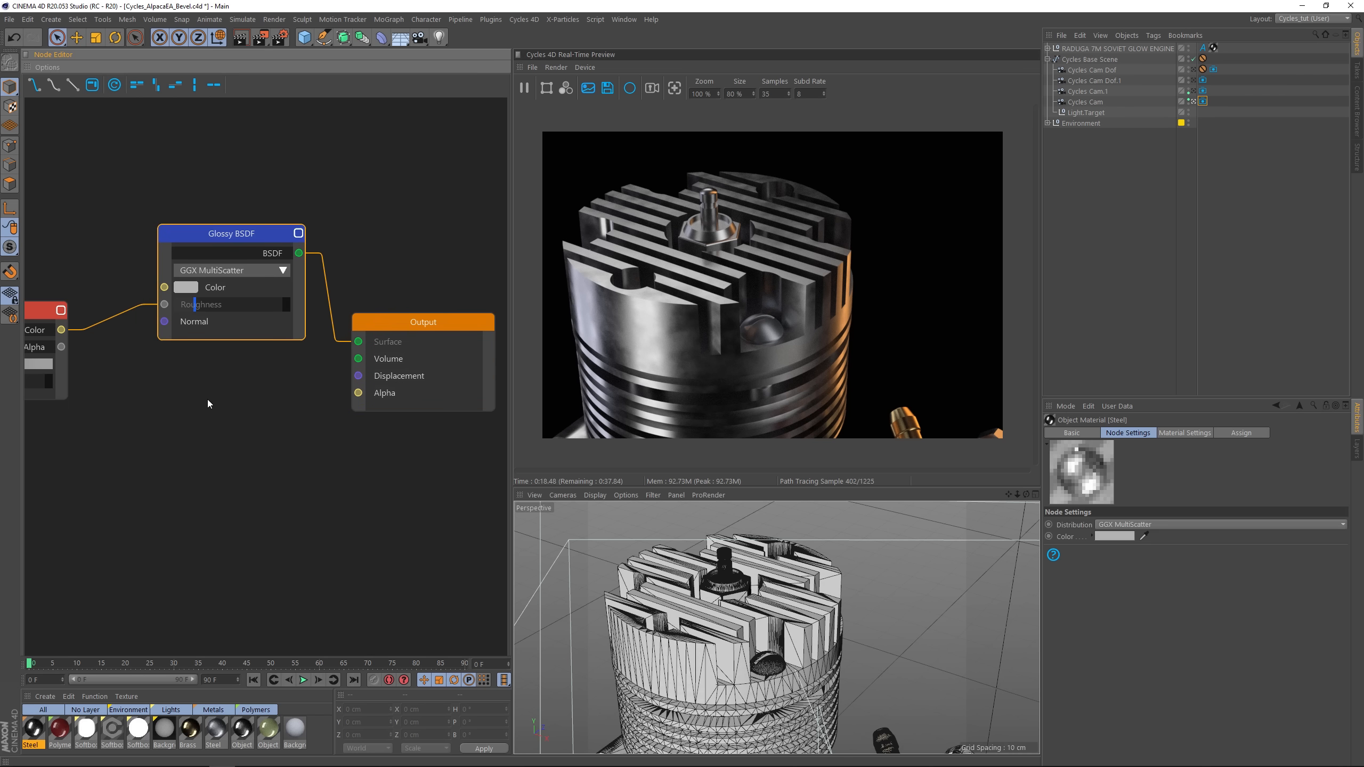
pyautogui.rightClick(182, 392)
pyautogui.moveTo(268, 590)
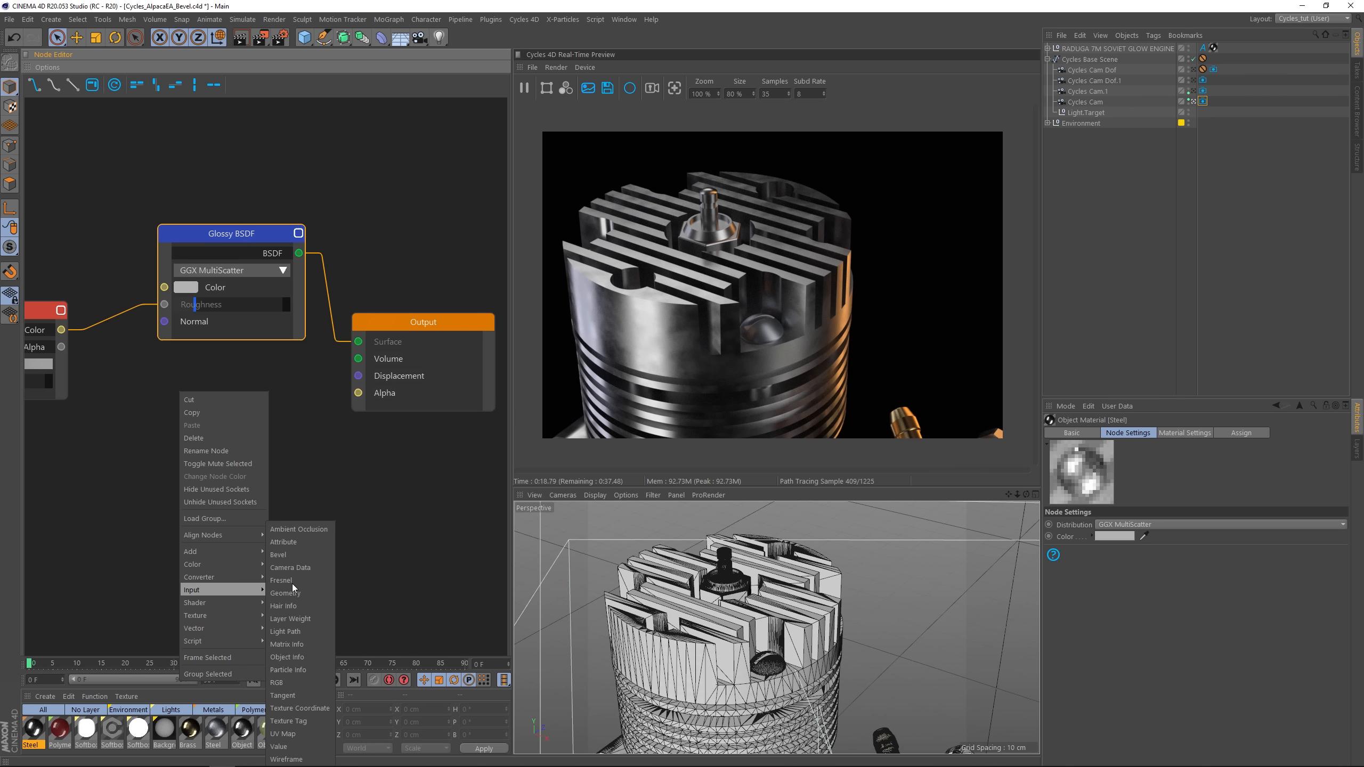
pyautogui.click(293, 556)
pyautogui.moveTo(246, 404); pyautogui.dragTo(164, 321)
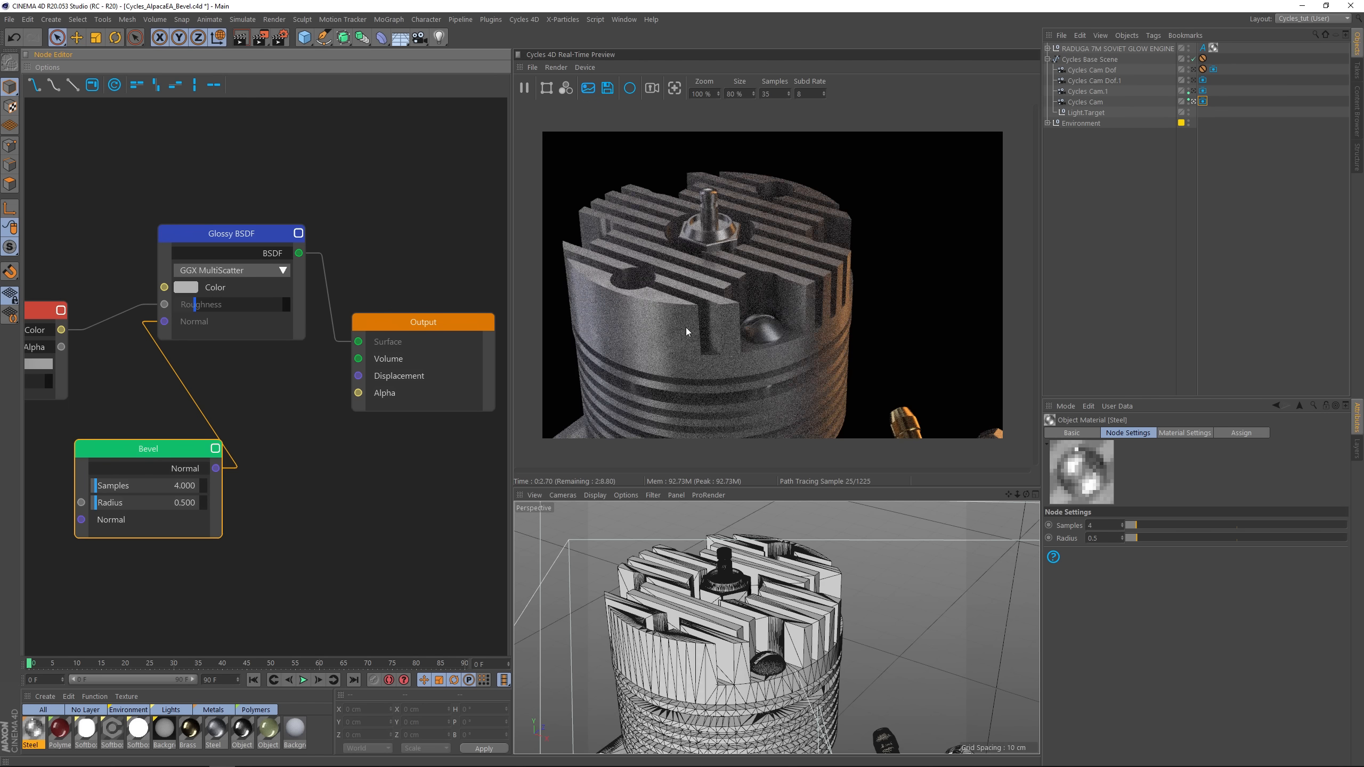
pyautogui.moveTo(168, 449); pyautogui.dragTo(167, 450)
# Step: Set the Bevel node's Radius to 0.005
pyautogui.doubleClick(200, 507)
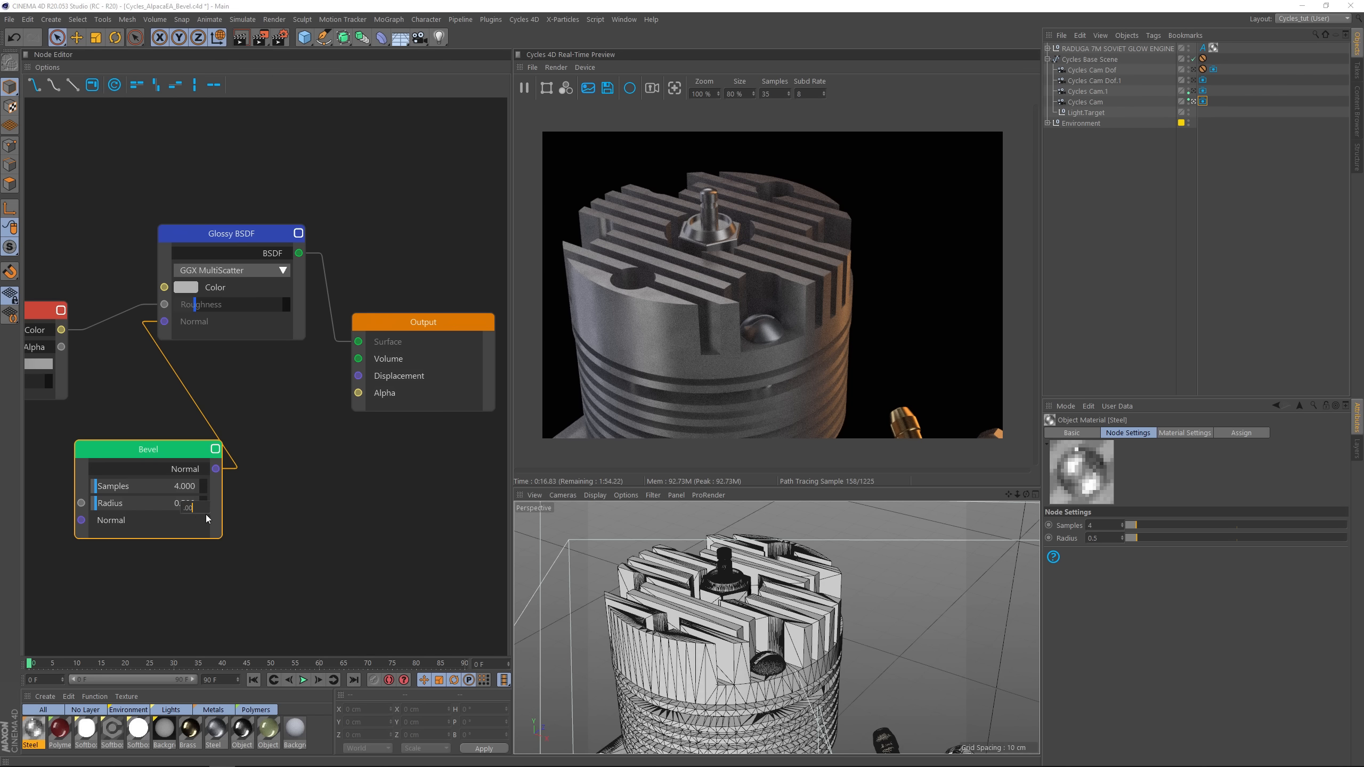
pyautogui.write('.005')
pyautogui.press('Return')
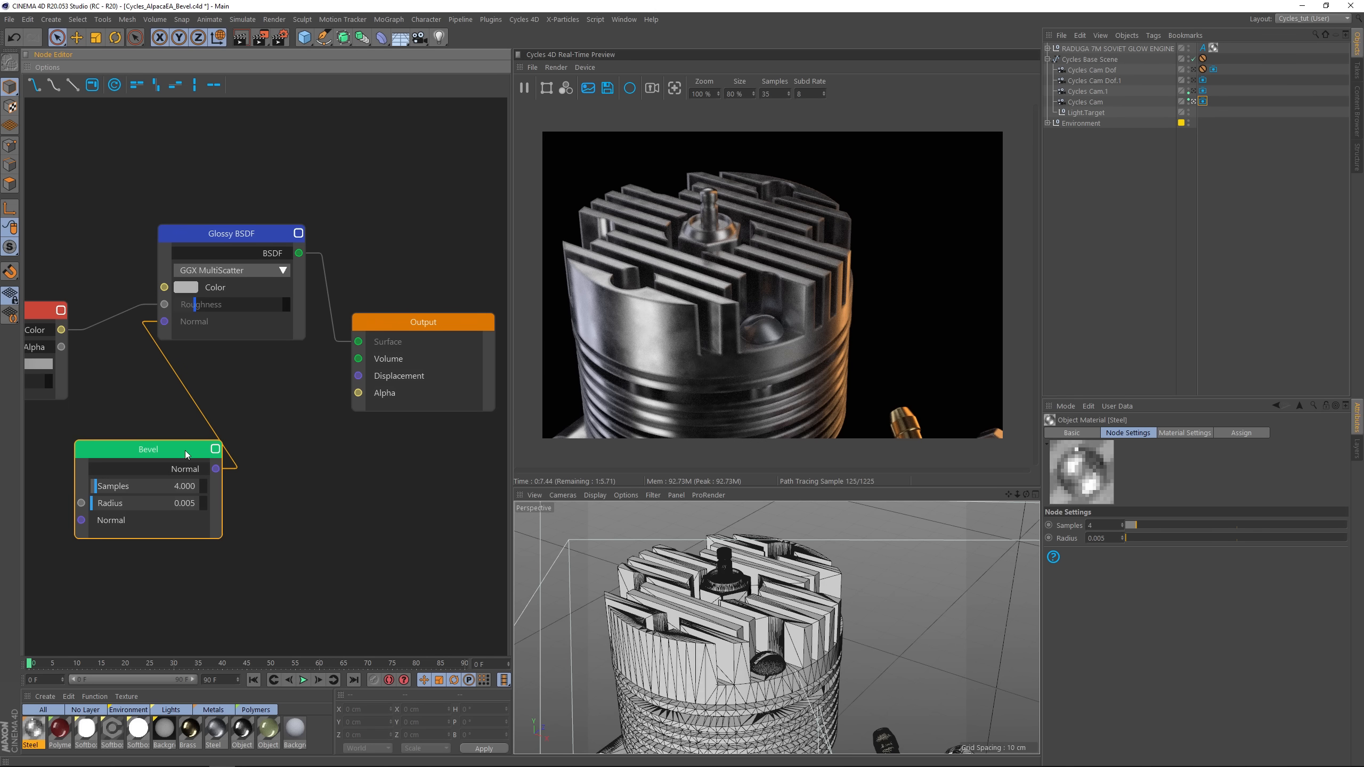
# Step: Move the Bevel node slightly up and set its Samples to 60
pyautogui.moveTo(186, 453); pyautogui.dragTo(191, 441)
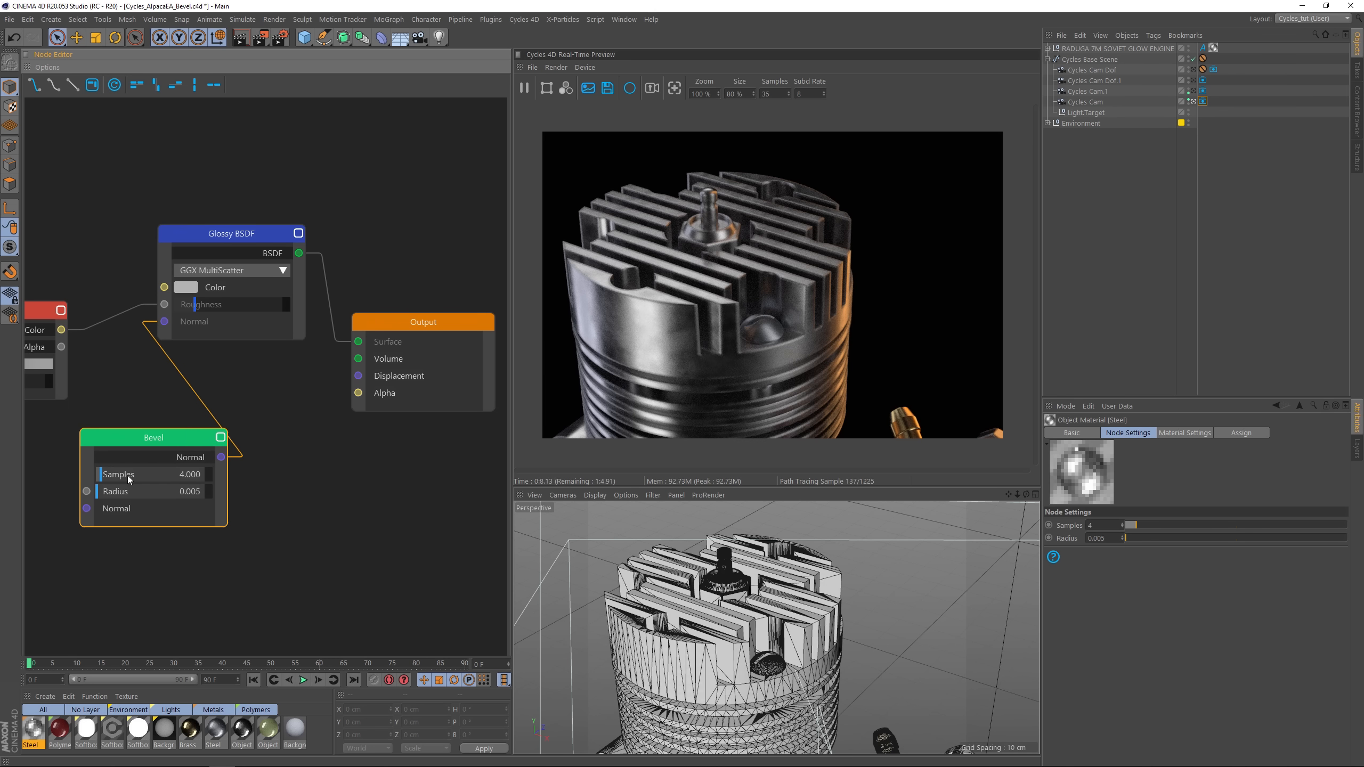
pyautogui.doubleClick(209, 475)
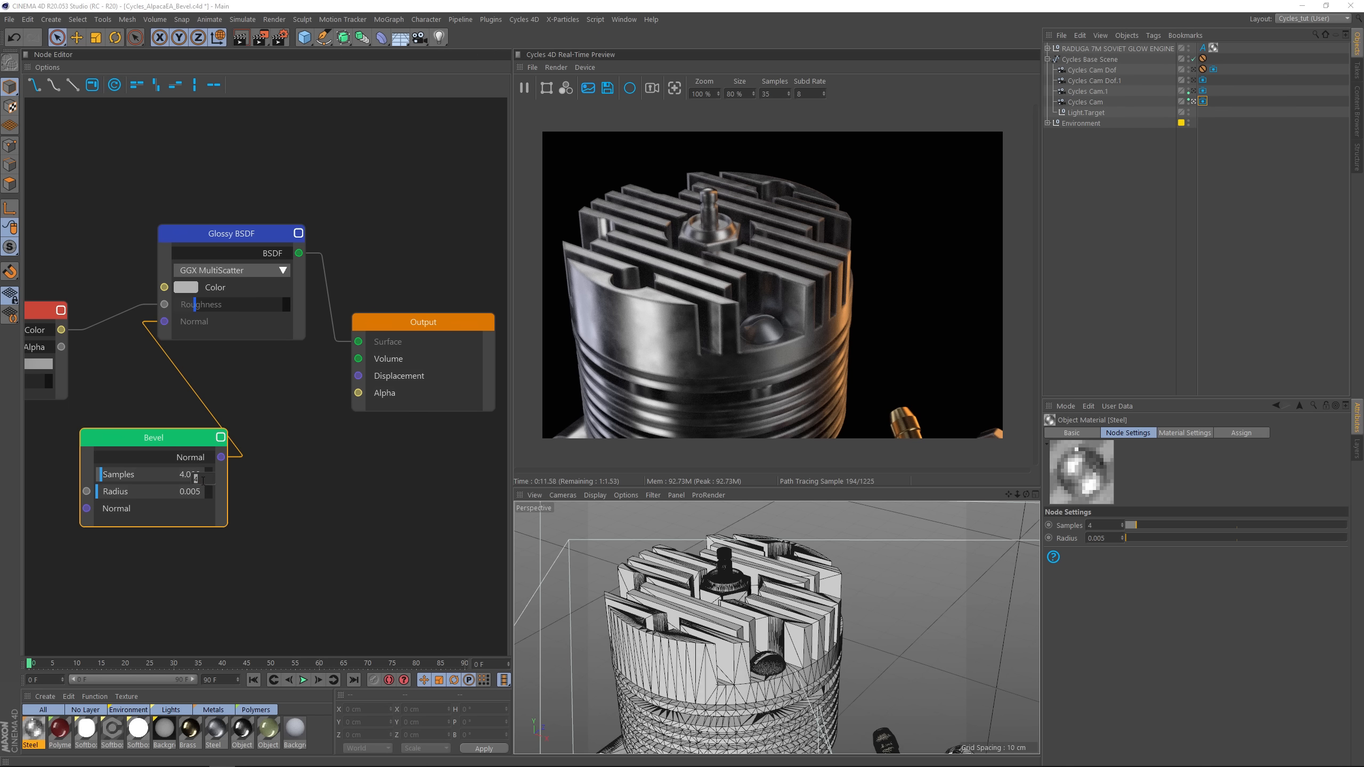
pyautogui.write('60')
pyautogui.press('Return')
pyautogui.click(241, 551)
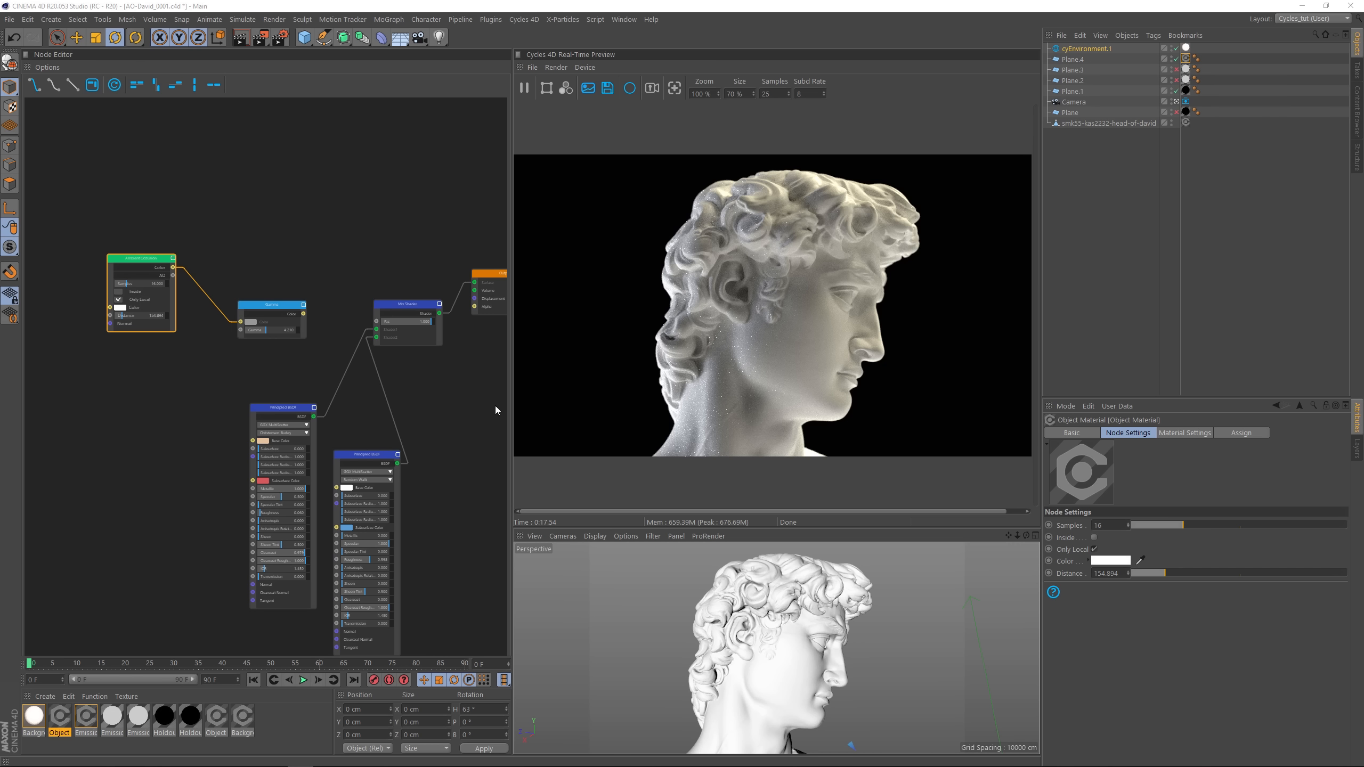
# Step: Preview the David head's Random Walk and Christensen-Burley Principled BSDF nodes separately, then restore the full mixed shader
pyautogui.click(368, 480)
pyautogui.scroll(5, 369, 477)
pyautogui.moveTo(396, 495); pyautogui.dragTo(350, 388, button='middle')
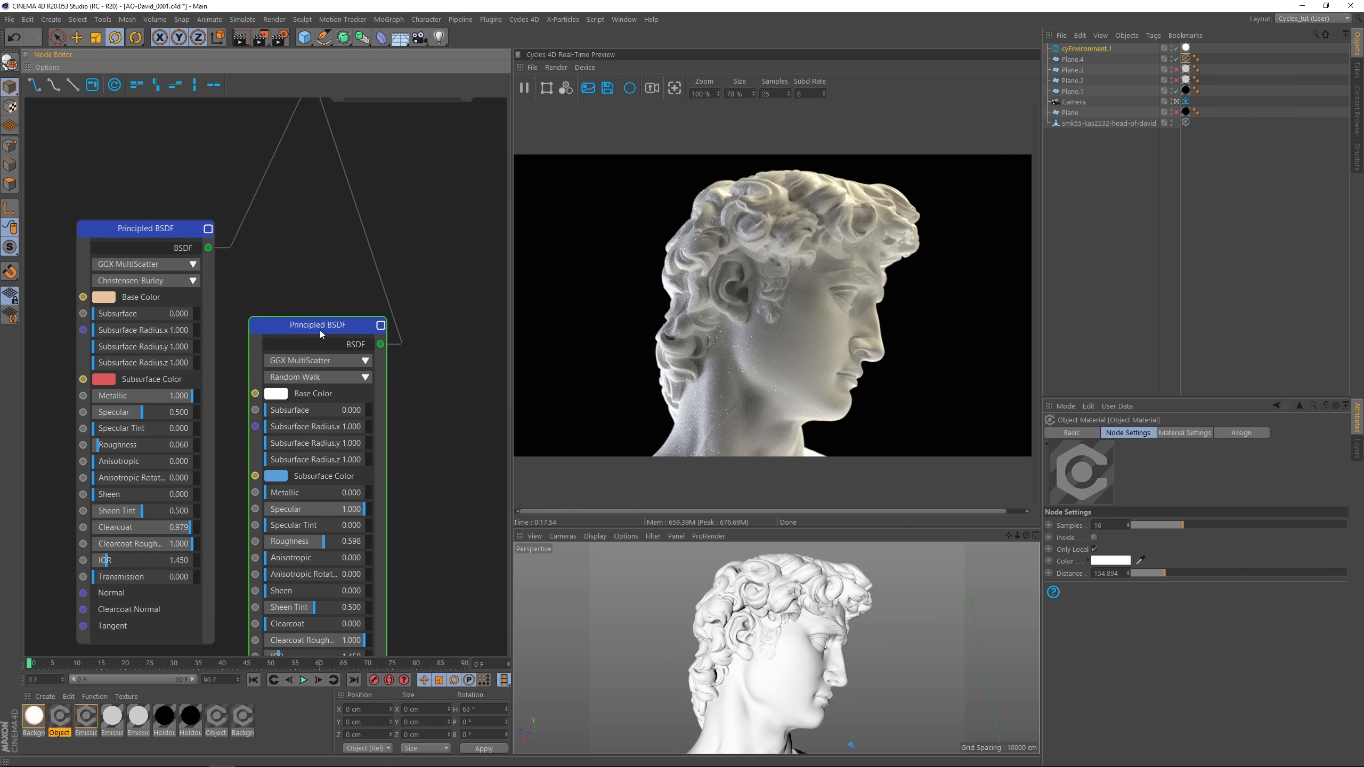
pyautogui.click(355, 349)
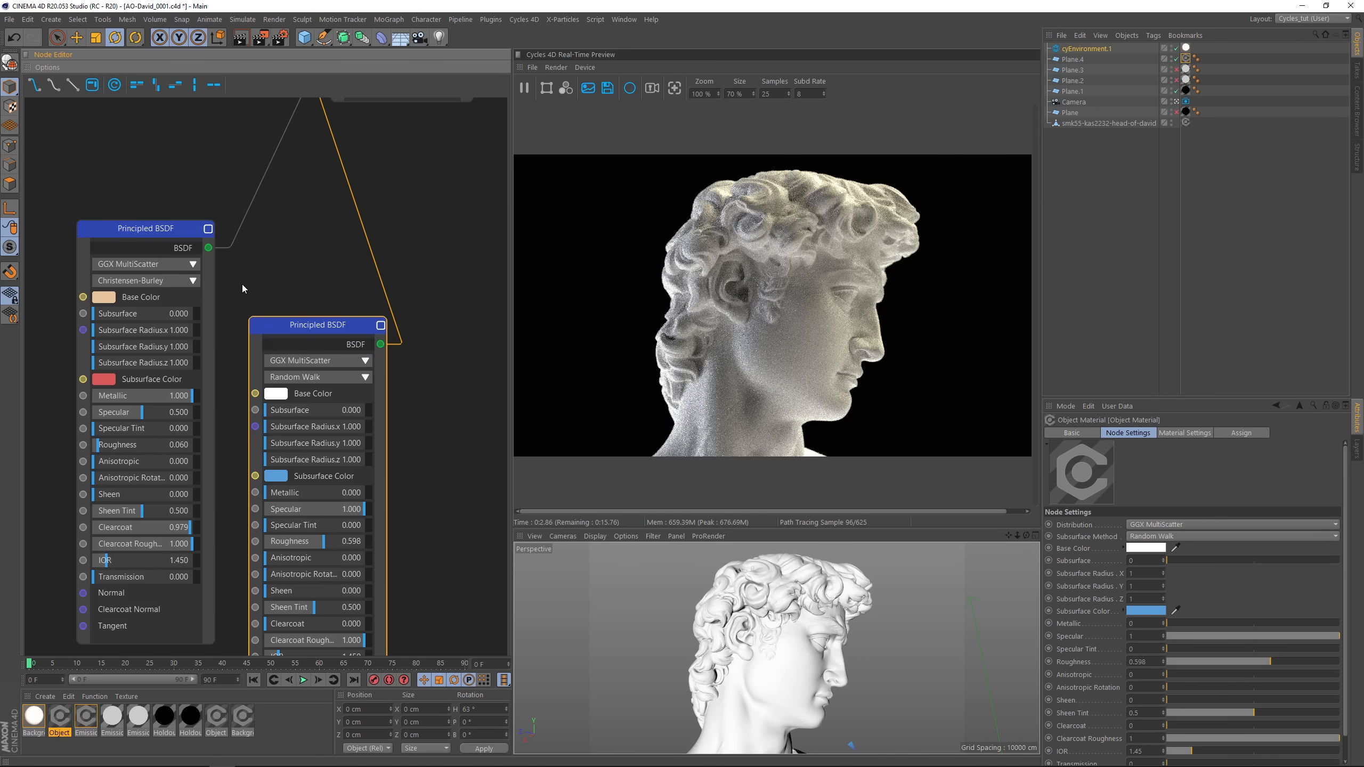
pyautogui.click(189, 251)
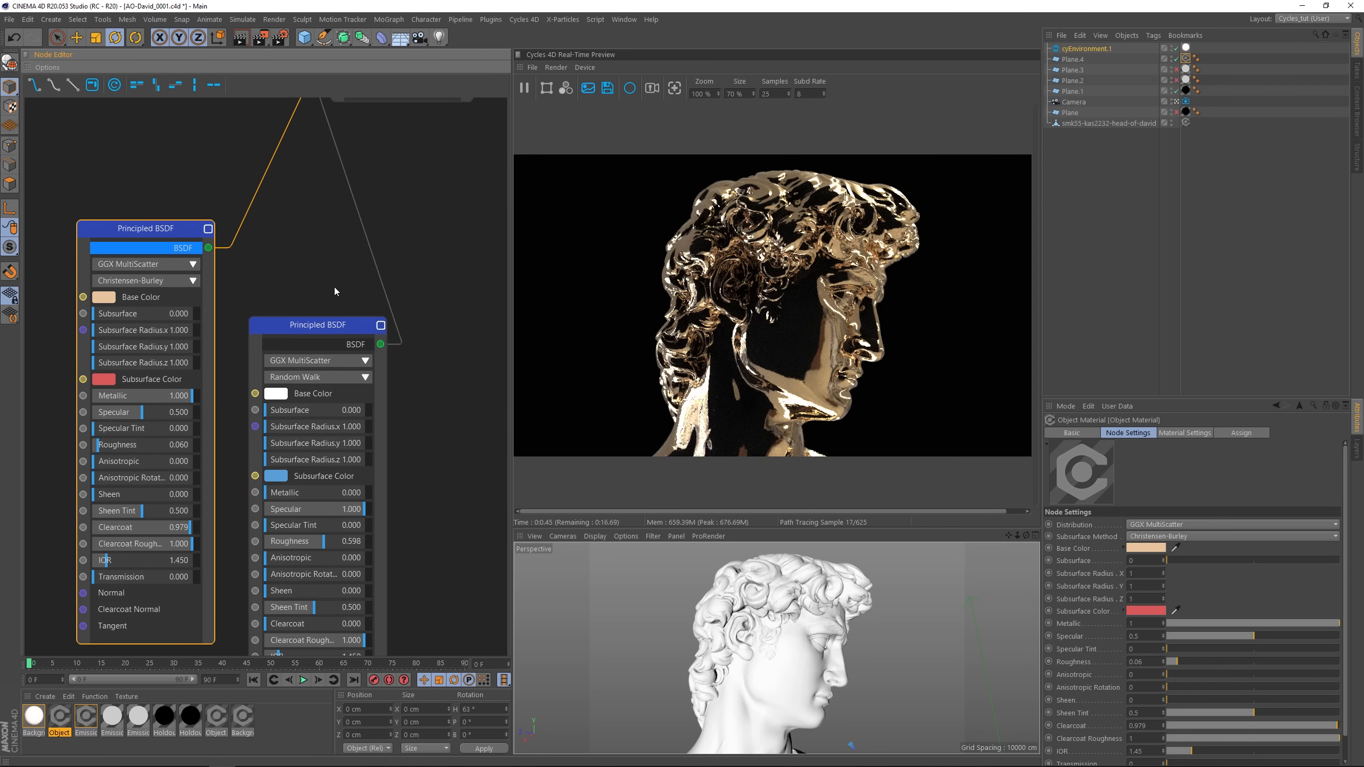
pyautogui.click(185, 251)
# Step: Preview the Ambient Occlusion node's Color output on the David head
pyautogui.scroll(-2, 328, 218)
pyautogui.moveTo(299, 206); pyautogui.dragTo(501, 420, button='middle')
pyautogui.moveTo(250, 328); pyautogui.dragTo(409, 417, button='middle')
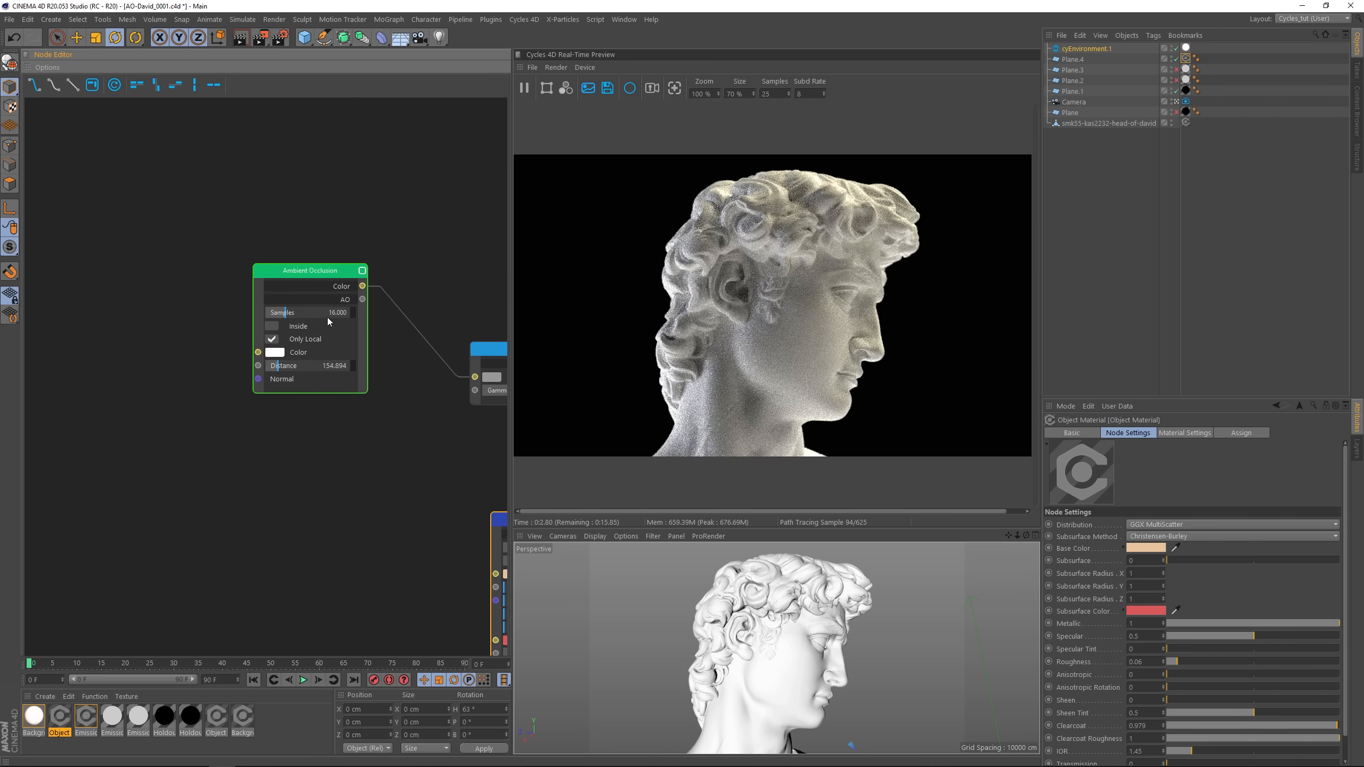
pyautogui.scroll(3, 368, 299)
pyautogui.click(368, 285)
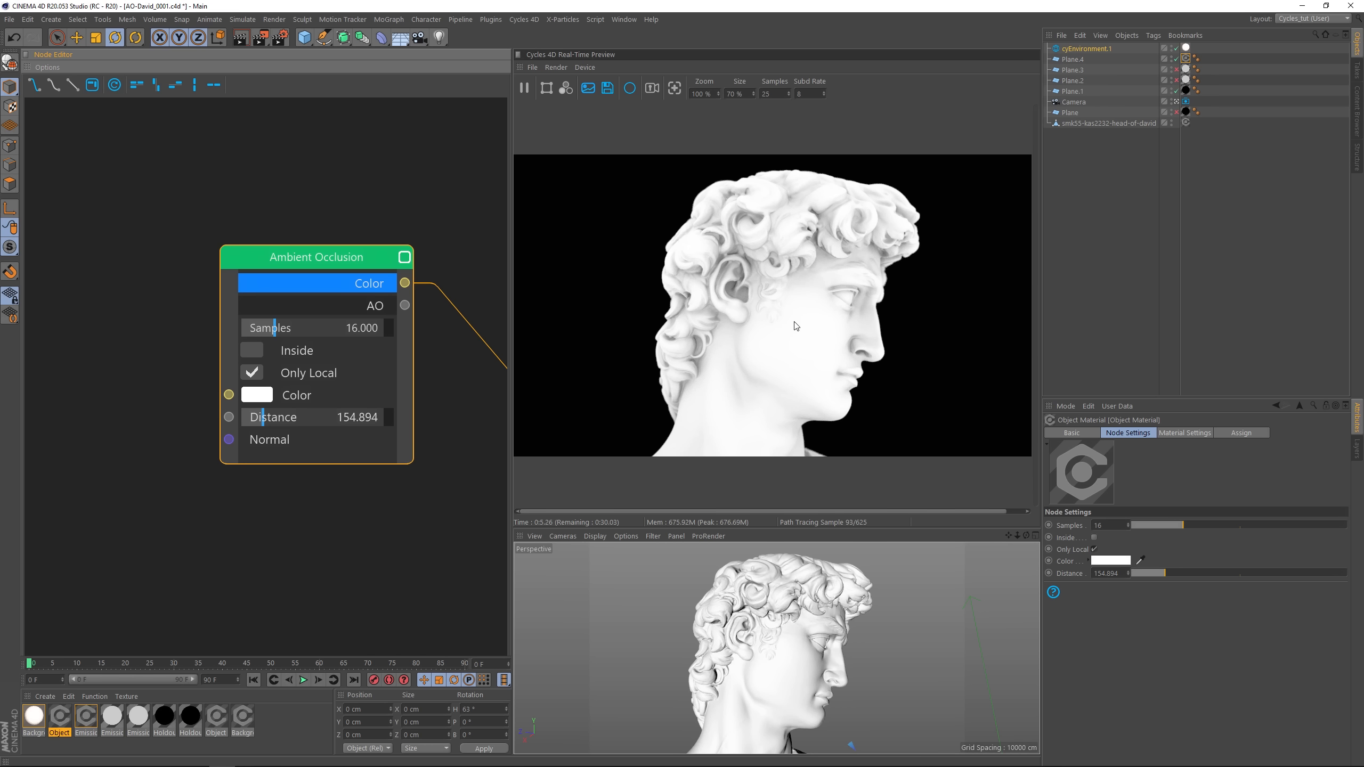
pyautogui.moveTo(412, 356); pyautogui.dragTo(291, 344, button='middle')
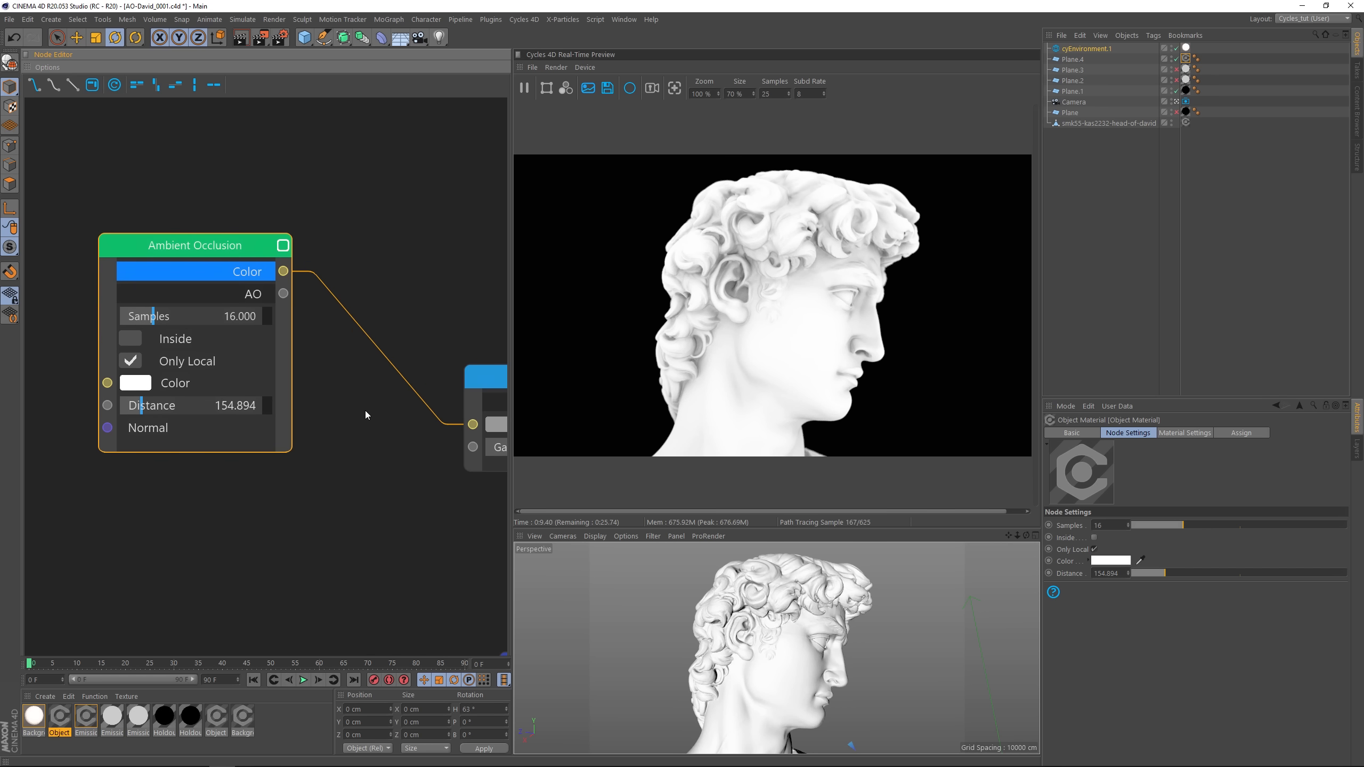
# Step: Connect the Gamma node's Color output to the Fac input of the Mix Shader that blends the two Principled BSDF nodes
pyautogui.scroll(-2, 364, 407)
pyautogui.moveTo(398, 459)
pyautogui.mouseDown(button='middle')
pyautogui.moveTo(329, 425)
pyautogui.moveTo(237, 338)
pyautogui.moveTo(24, 280)
pyautogui.mouseUp(button='middle')
pyautogui.doubleClick(217, 266)
pyautogui.scroll(-2, 384, 352)
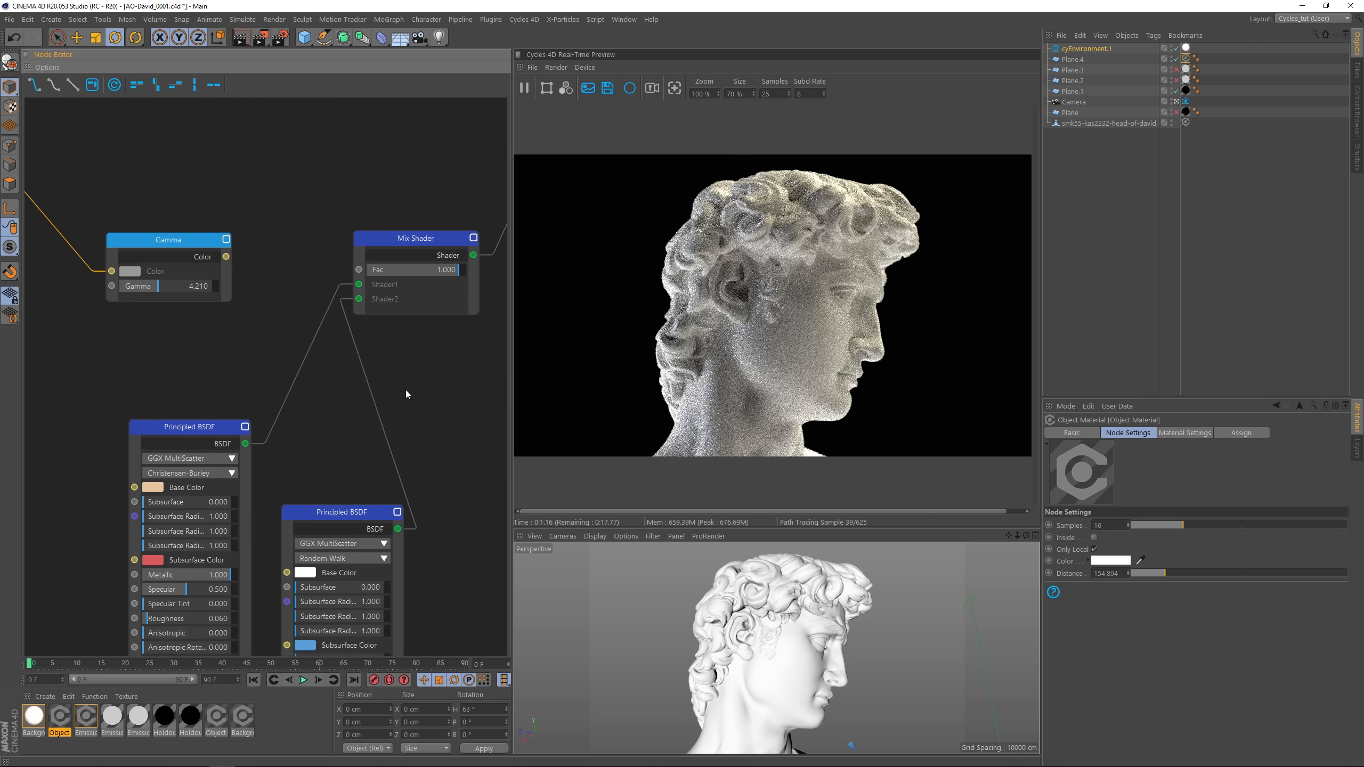
pyautogui.click(196, 402)
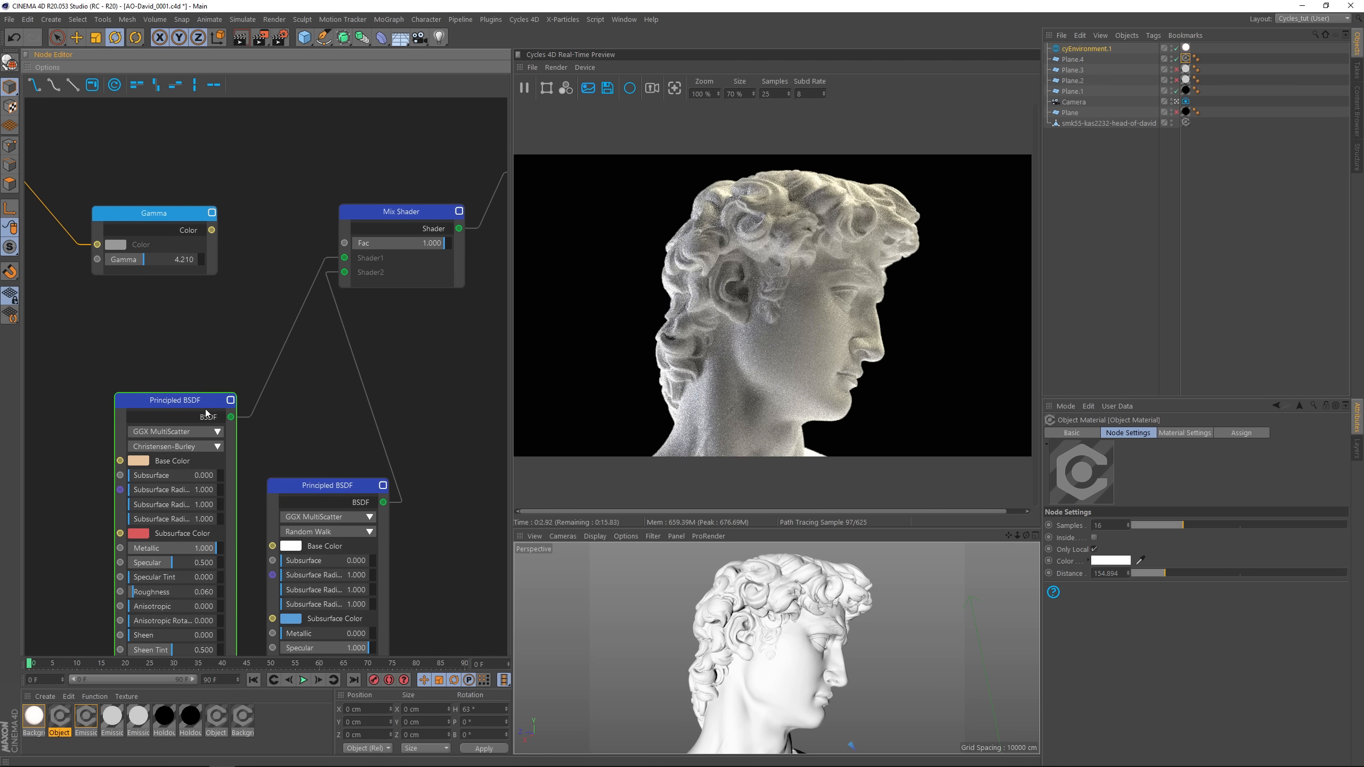
pyautogui.click(253, 452)
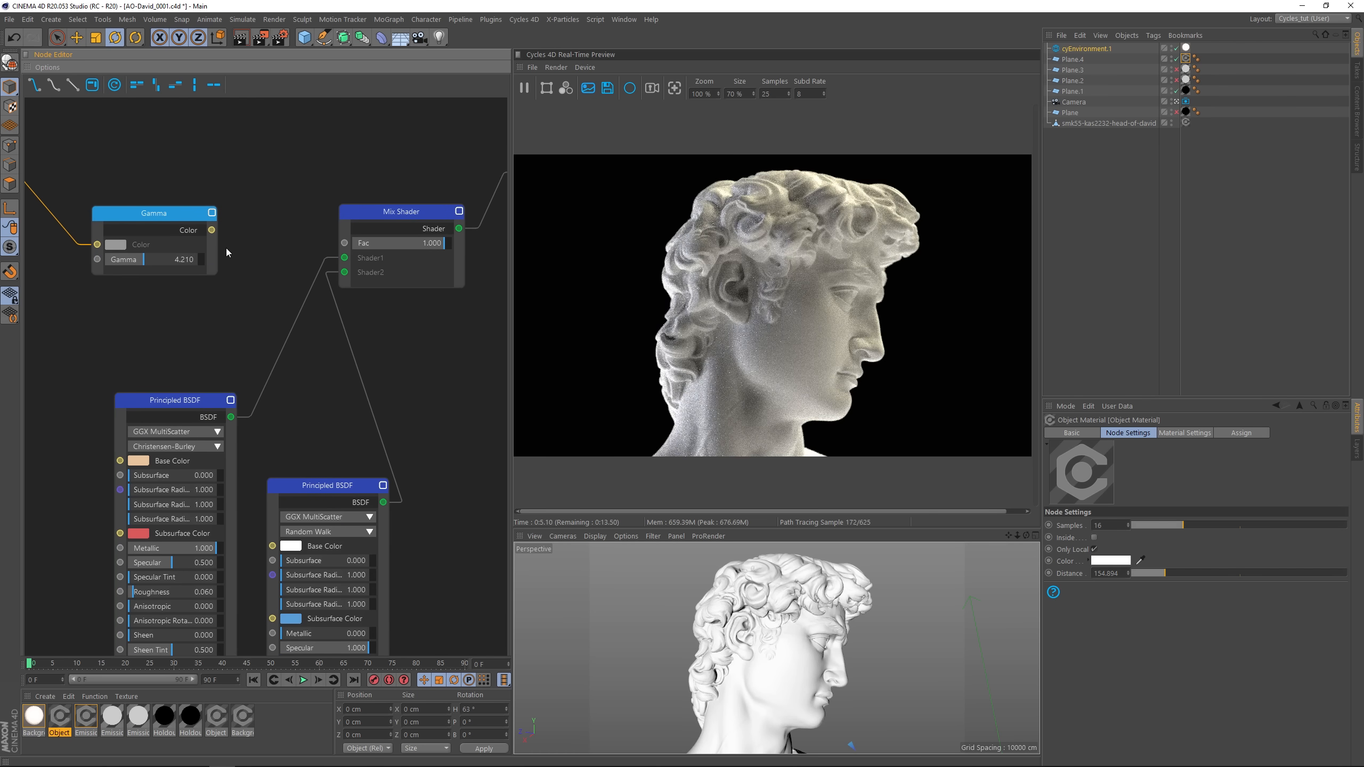
pyautogui.moveTo(212, 230); pyautogui.dragTo(344, 243)
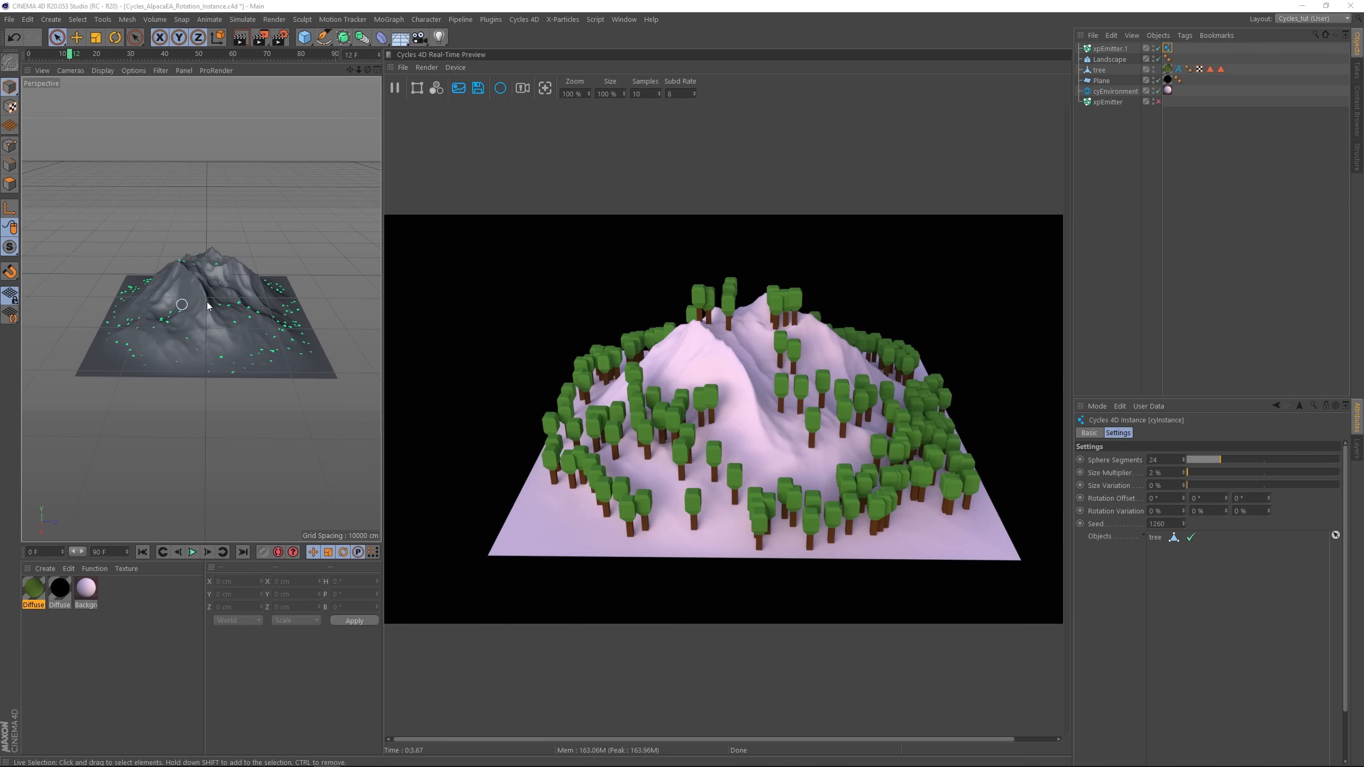
# Step: Set the Cycles 4D Instance's Size Variation to 50% for the trees on the mountain
pyautogui.keyDown('alt'); pyautogui.moveTo(213, 303); pyautogui.dragTo(398, 317); pyautogui.keyUp('alt')
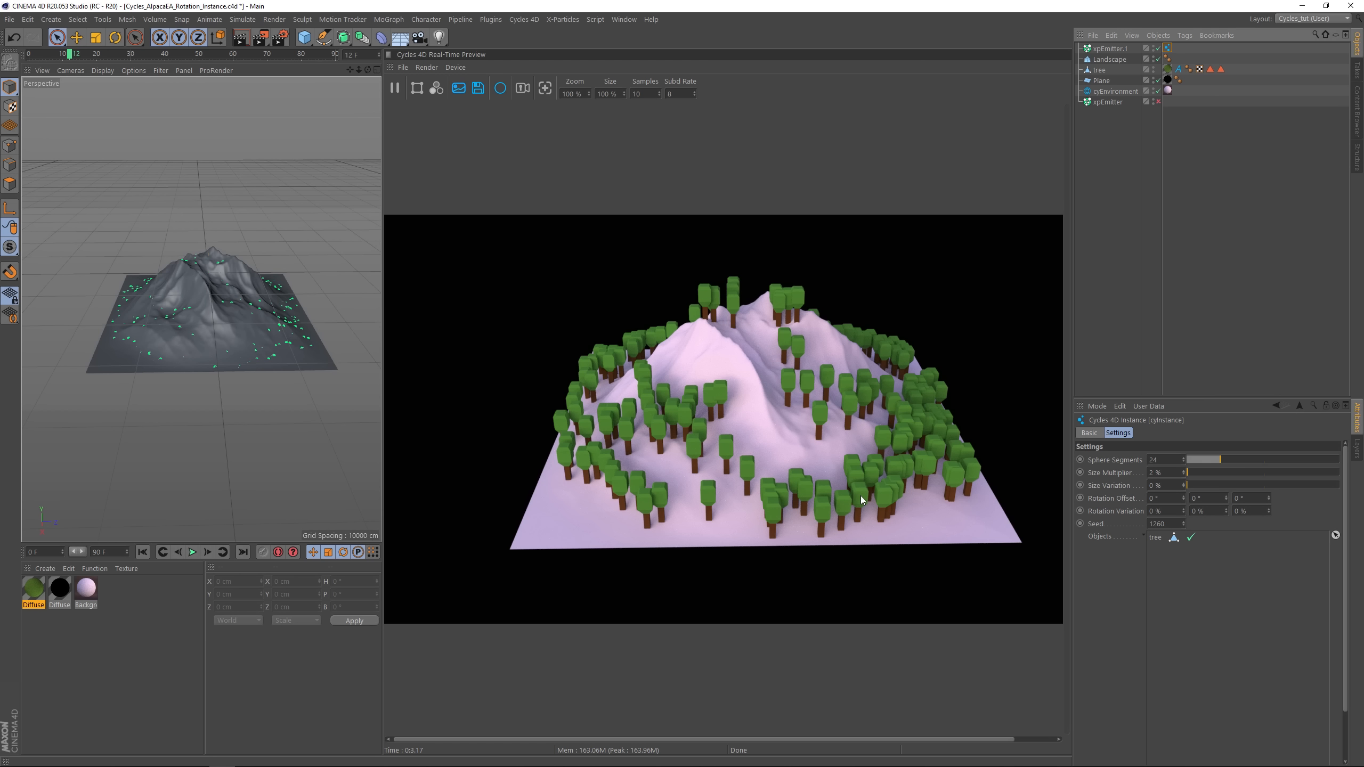
pyautogui.keyDown('alt'); pyautogui.moveTo(231, 299); pyautogui.dragTo(235, 400); pyautogui.keyUp('alt')
pyautogui.keyDown('alt'); pyautogui.moveTo(224, 324); pyautogui.dragTo(223, 345); pyautogui.keyUp('alt')
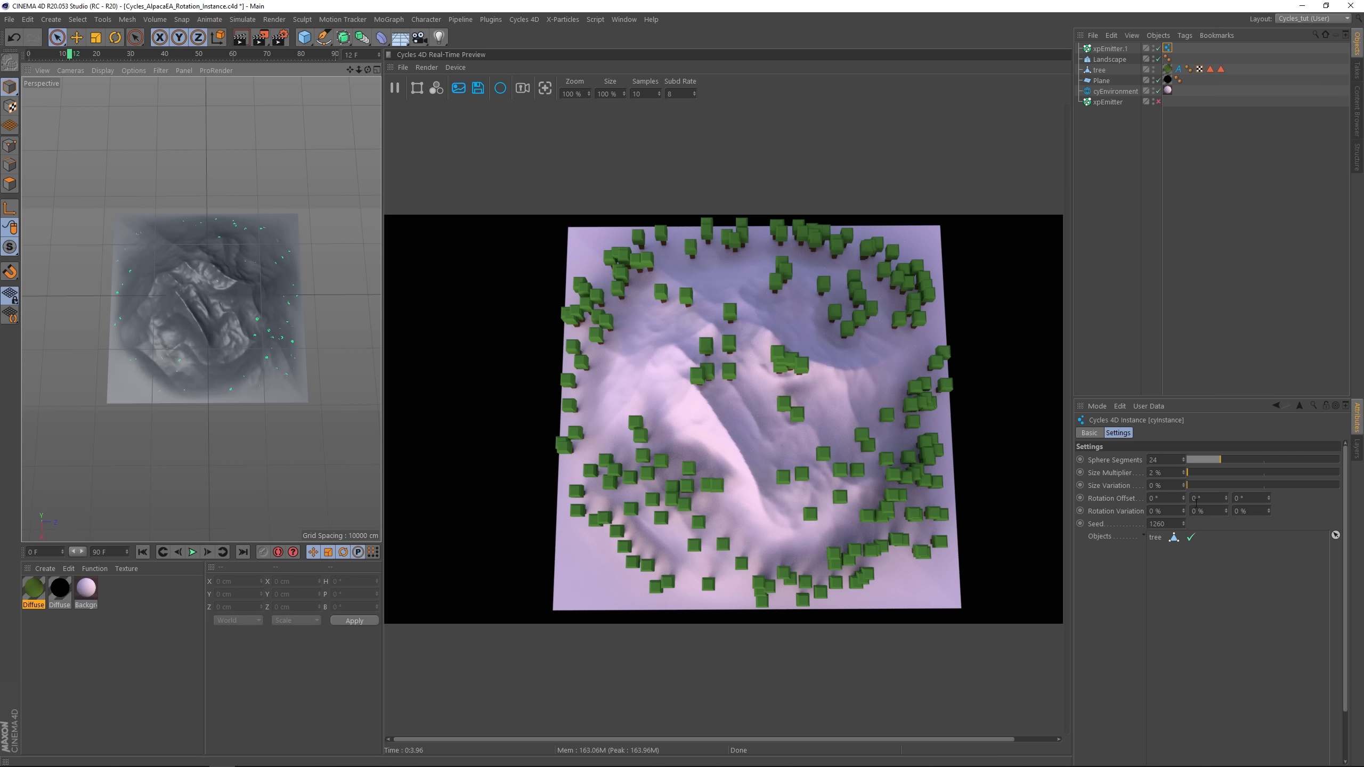
pyautogui.click(1150, 486)
pyautogui.write('50')
pyautogui.press('Return')
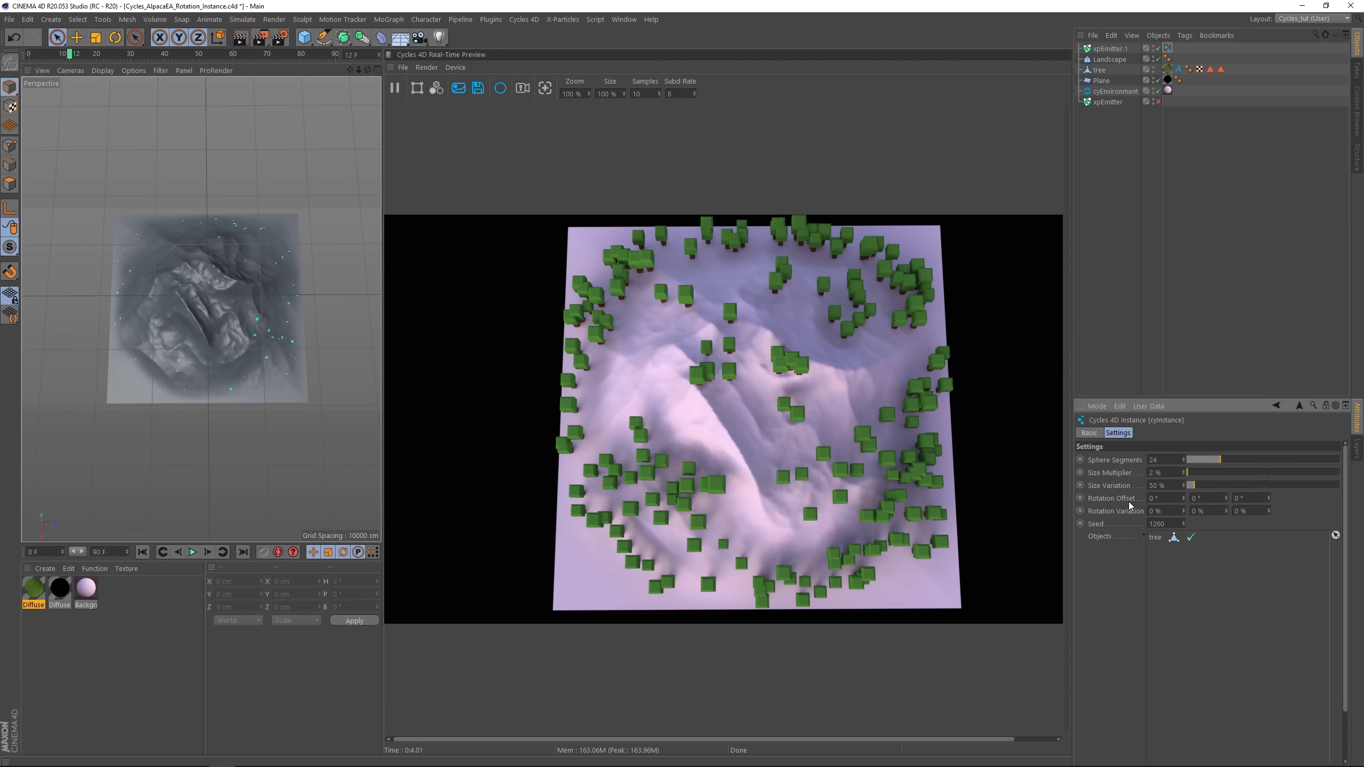
# Step: Set the tree instances' first Rotation Offset value to 360° and first Rotation Variation value to 100%
pyautogui.click(1170, 498)
pyautogui.write('360')
pyautogui.press('Return')
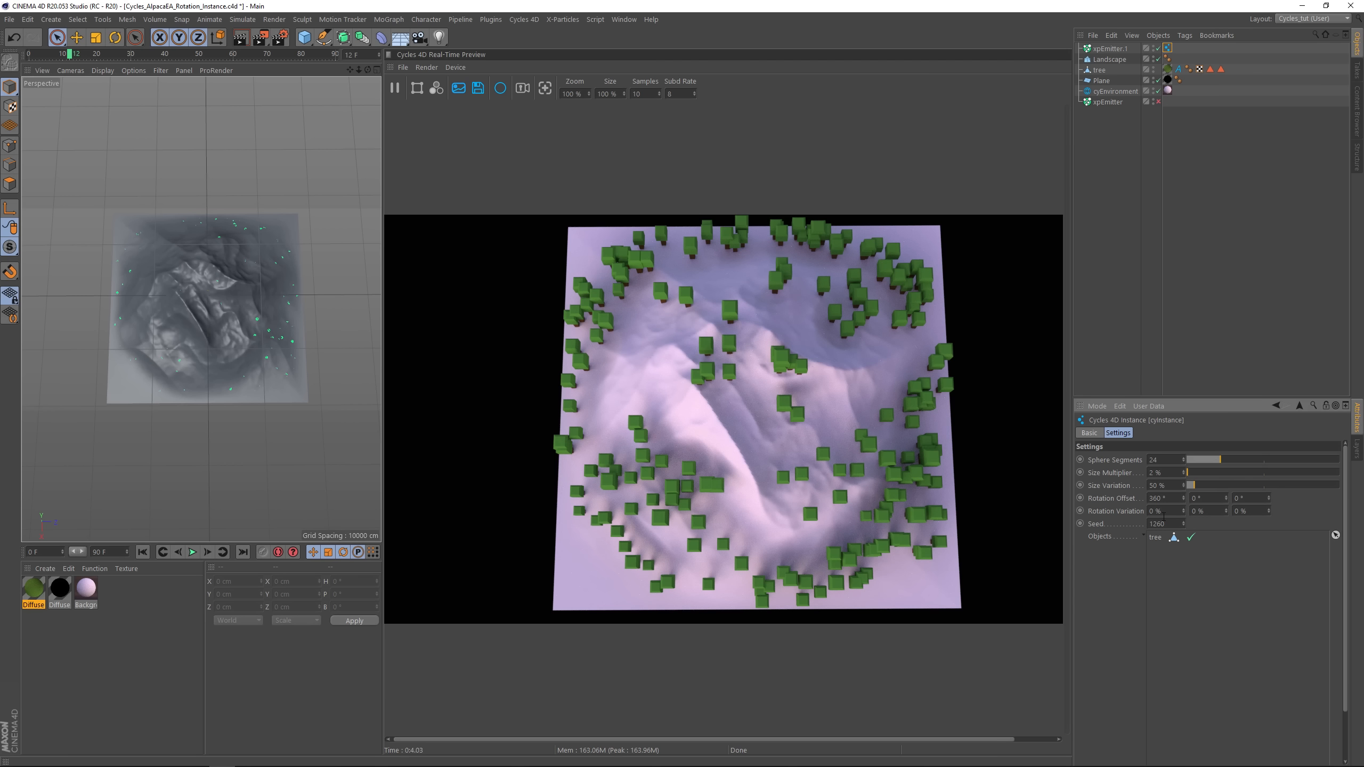
pyautogui.click(1164, 515)
pyautogui.write('100')
pyautogui.press('Return')
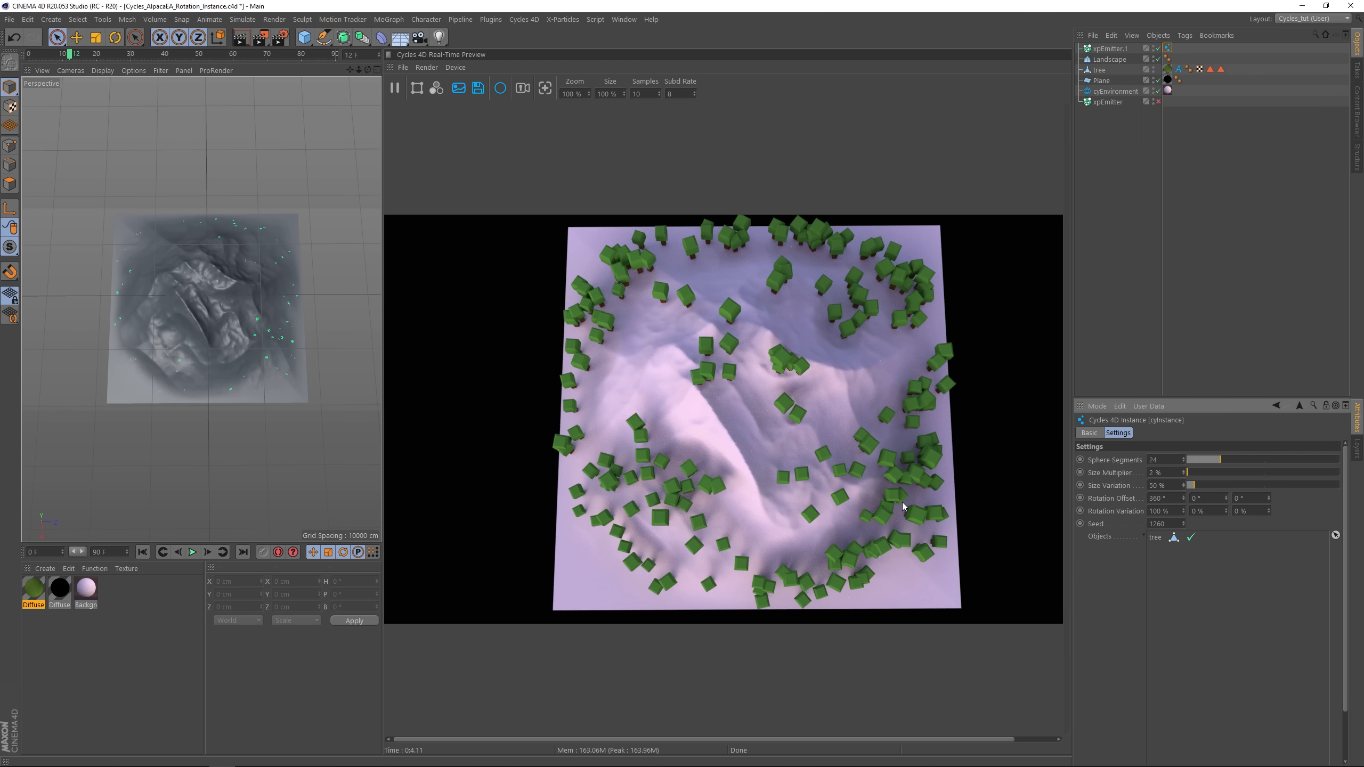
pyautogui.keyDown('alt'); pyautogui.moveTo(252, 306); pyautogui.dragTo(275, 341); pyautogui.keyUp('alt')
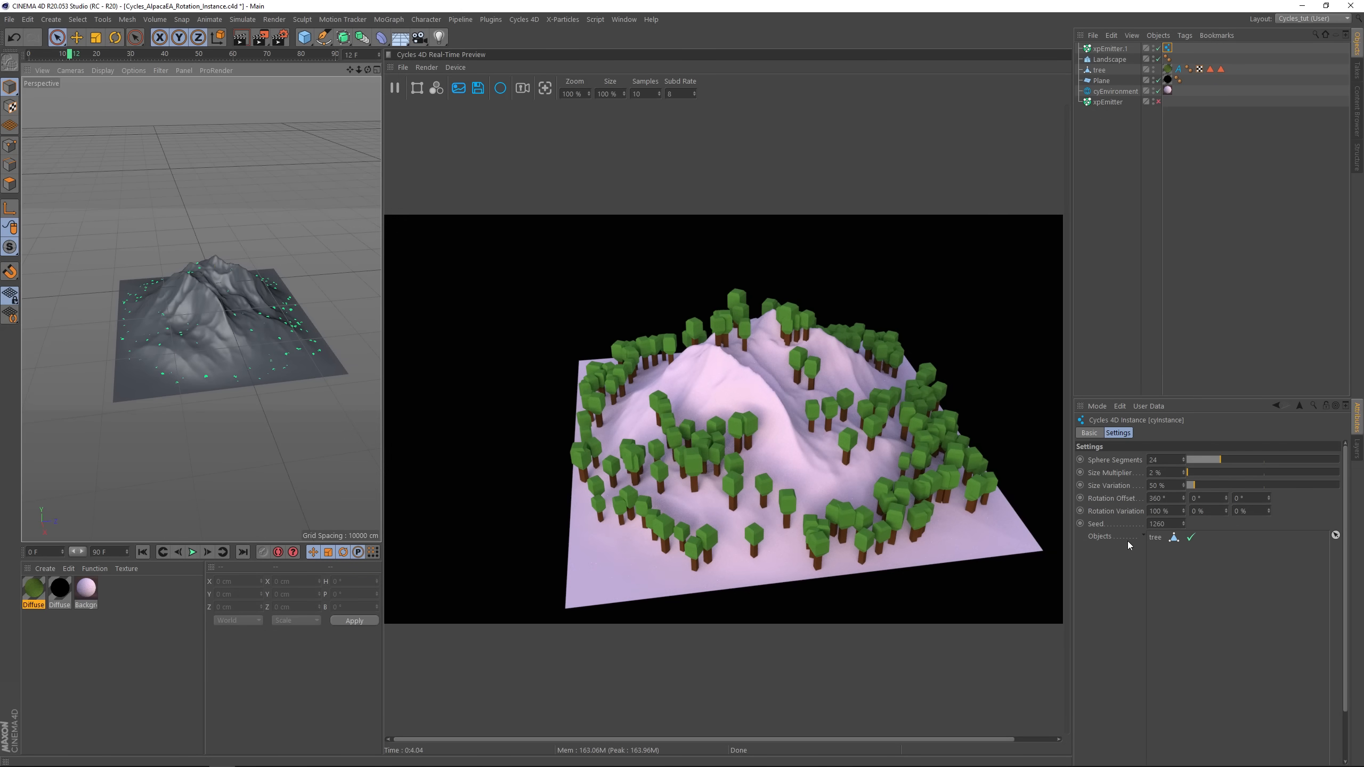
pyautogui.keyDown('alt'); pyautogui.moveTo(227, 335); pyautogui.dragTo(239, 341); pyautogui.keyUp('alt')
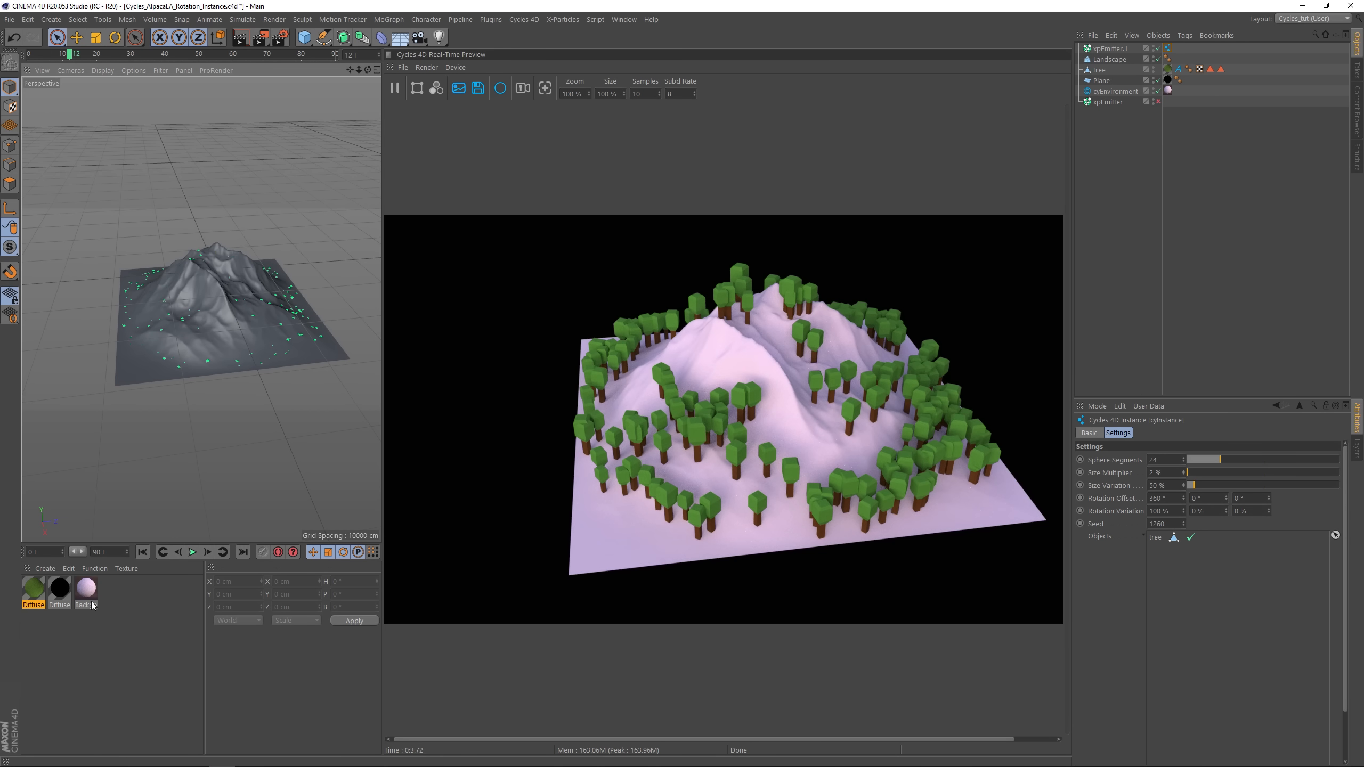
# Step: Open the green tree material in a narrower Node Editor window and move its shader nodes down and left, away from the Output node
pyautogui.doubleClick(34, 589)
pyautogui.moveTo(571, 72); pyautogui.dragTo(450, 77)
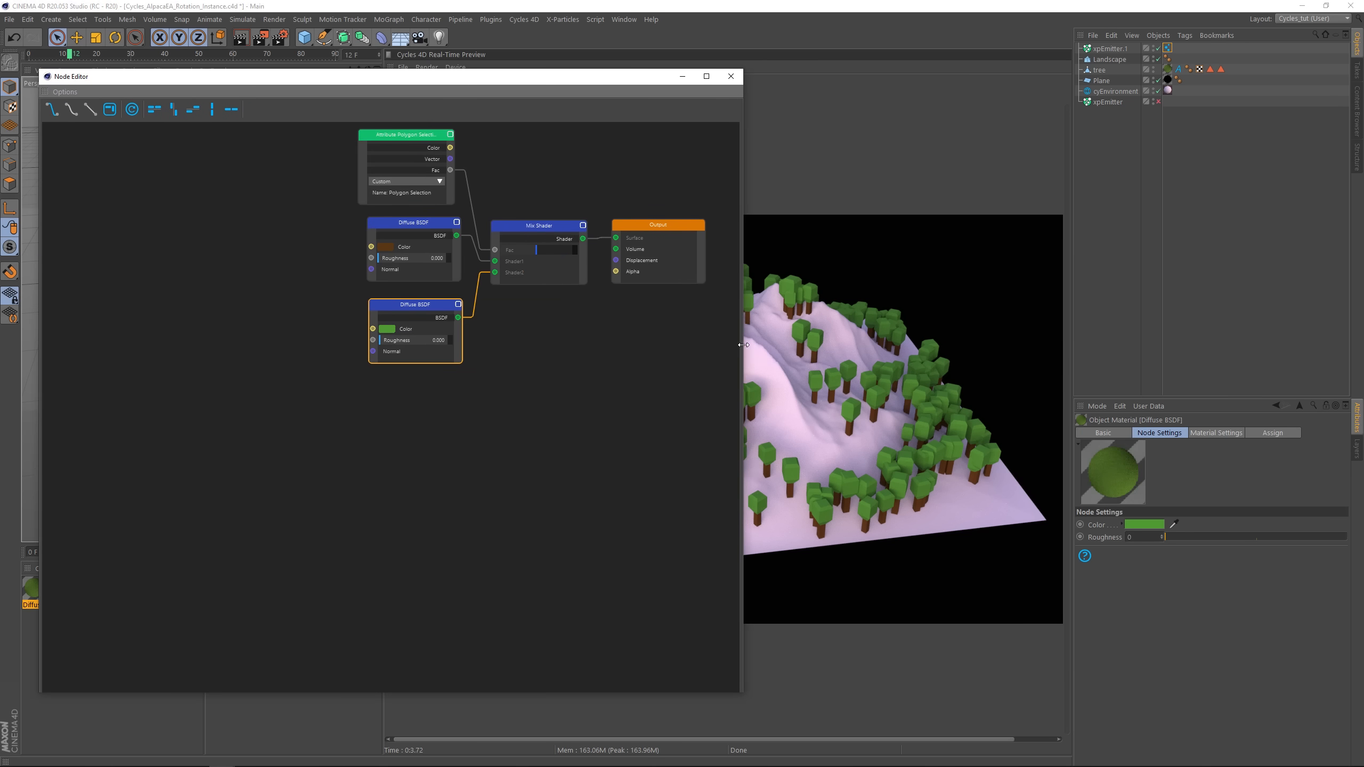
pyautogui.moveTo(745, 360); pyautogui.dragTo(593, 365)
pyautogui.click(306, 185)
pyautogui.moveTo(386, 231); pyautogui.dragTo(516, 323)
pyautogui.moveTo(529, 227); pyautogui.dragTo(321, 323)
pyautogui.click(328, 454)
pyautogui.click(213, 366)
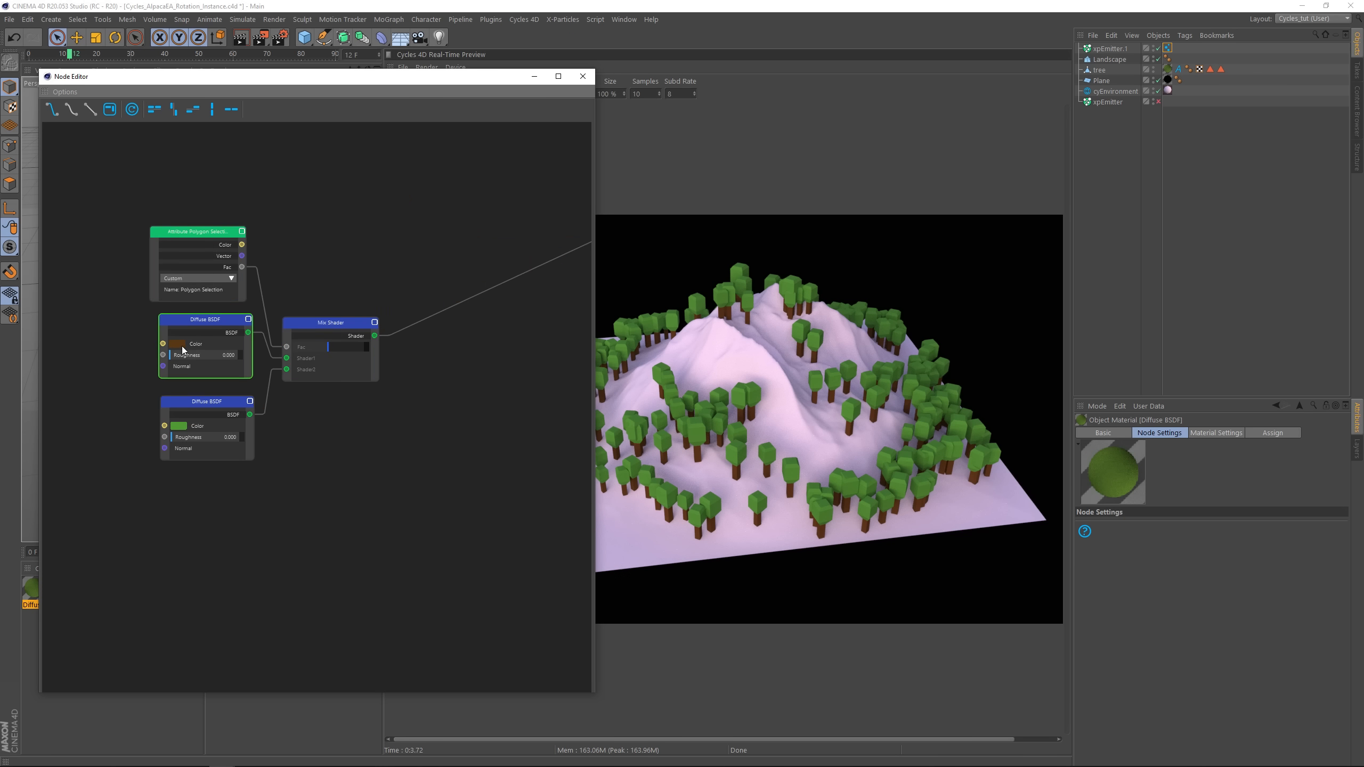
pyautogui.click(210, 401)
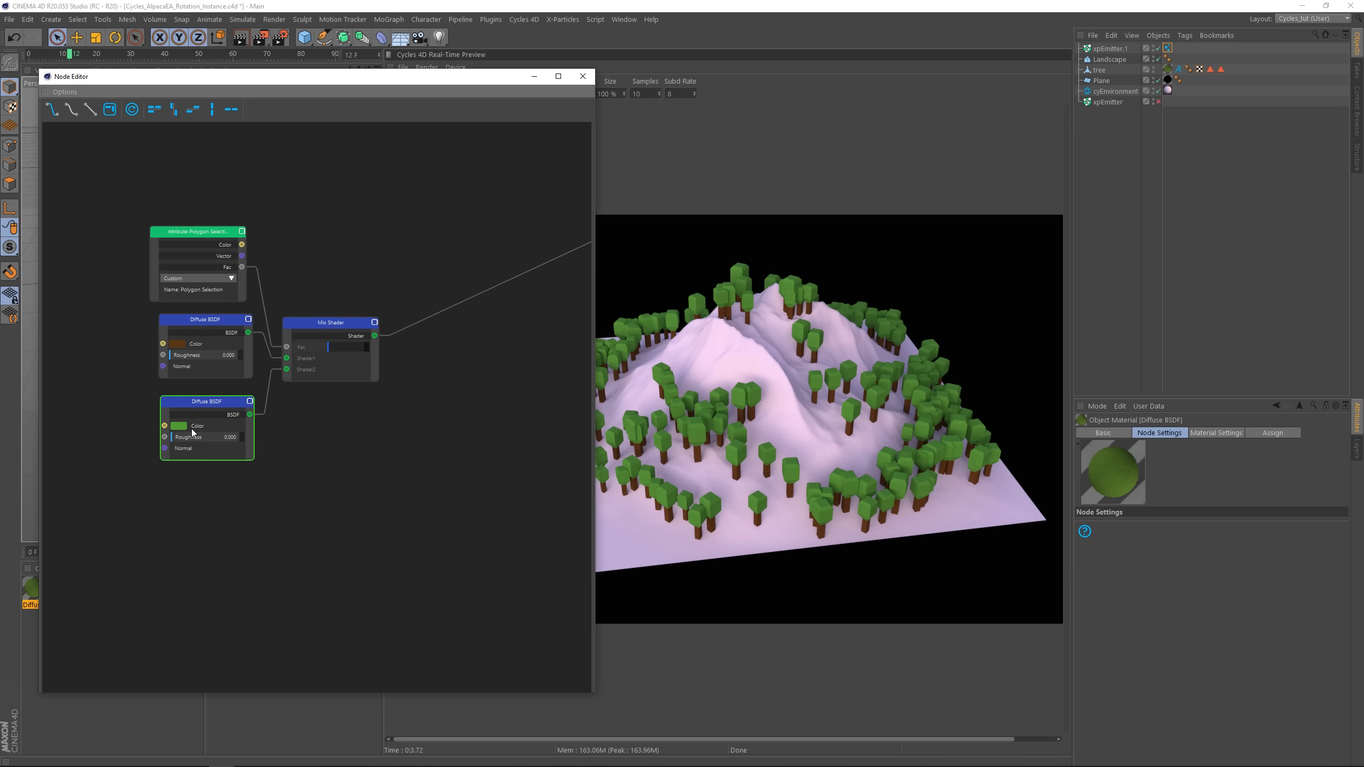
# Step: Shift the Attribute, both Diffuse BSDF and Mix Shader nodes together up and right to free space for new nodes
pyautogui.moveTo(136, 198); pyautogui.dragTo(328, 424)
pyautogui.moveTo(318, 323); pyautogui.dragTo(486, 273)
pyautogui.click(417, 425)
pyautogui.click(352, 382)
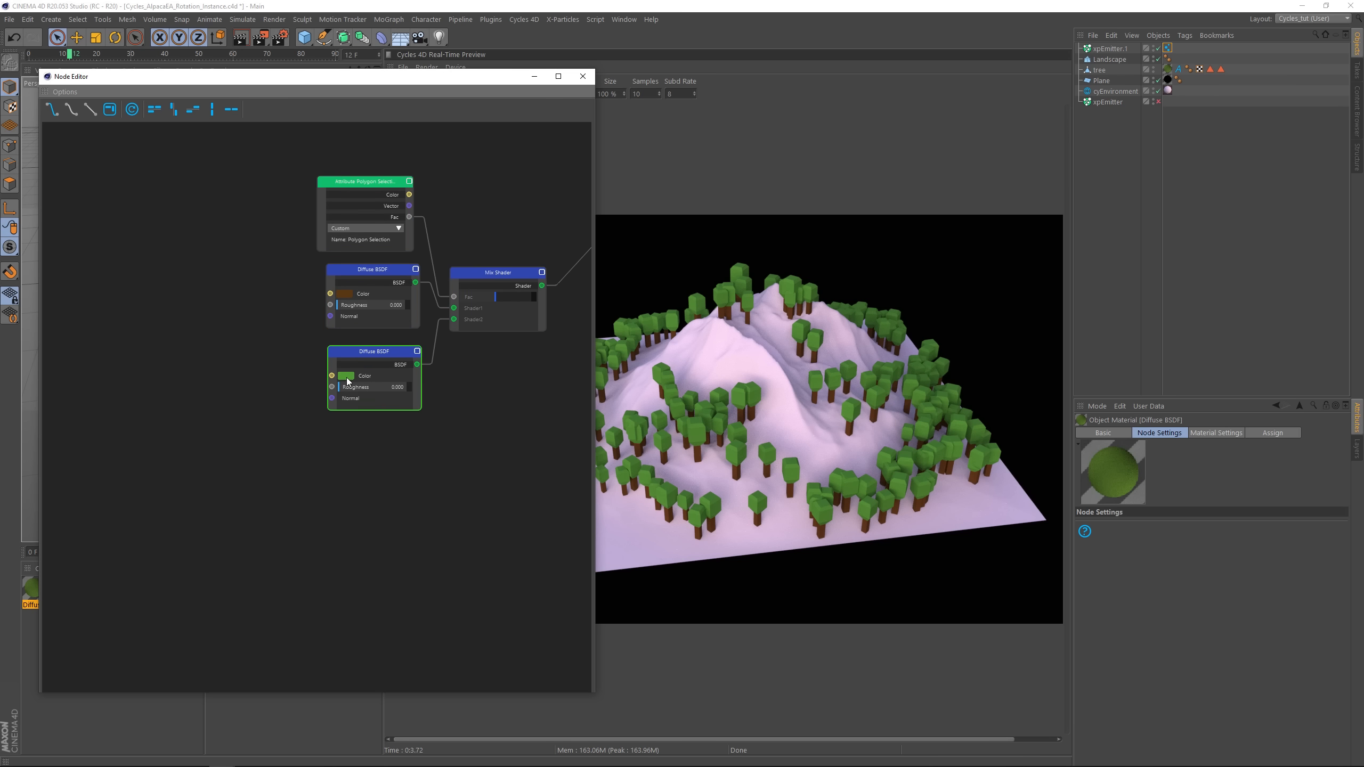
pyautogui.click(453, 450)
# Step: Add a Particle Info node to the left of the shader nodes and preview its Random output on the trees
pyautogui.rightClick(99, 299)
pyautogui.moveTo(148, 501)
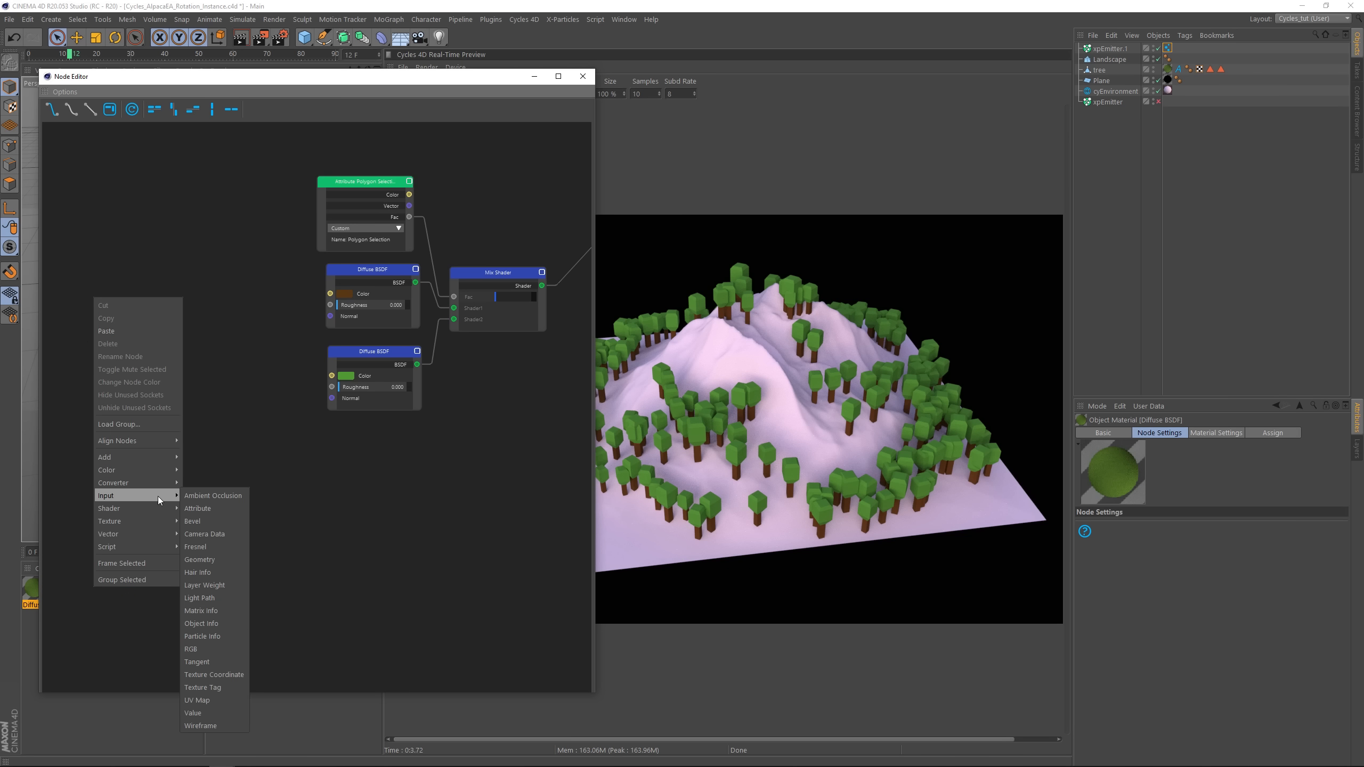
pyautogui.click(210, 637)
pyautogui.moveTo(162, 314); pyautogui.dragTo(140, 233)
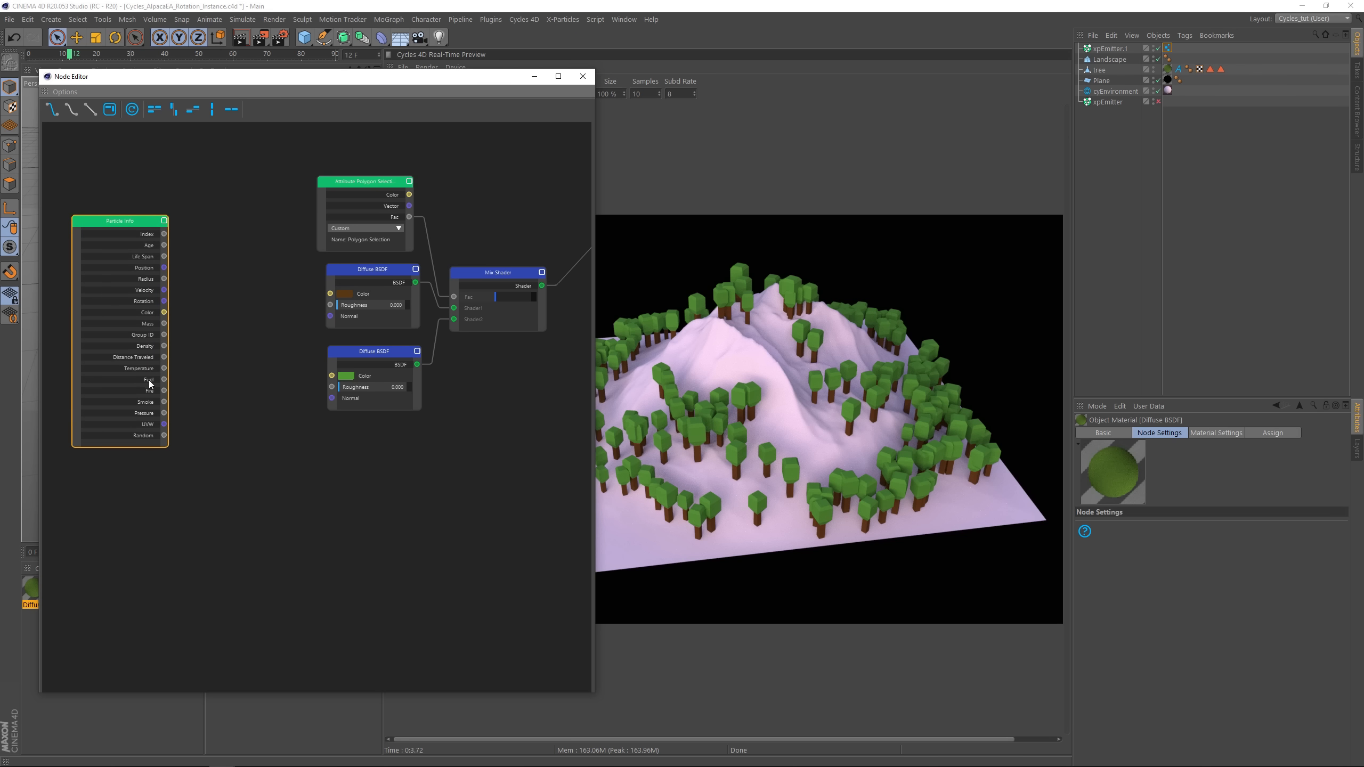
pyautogui.click(146, 437)
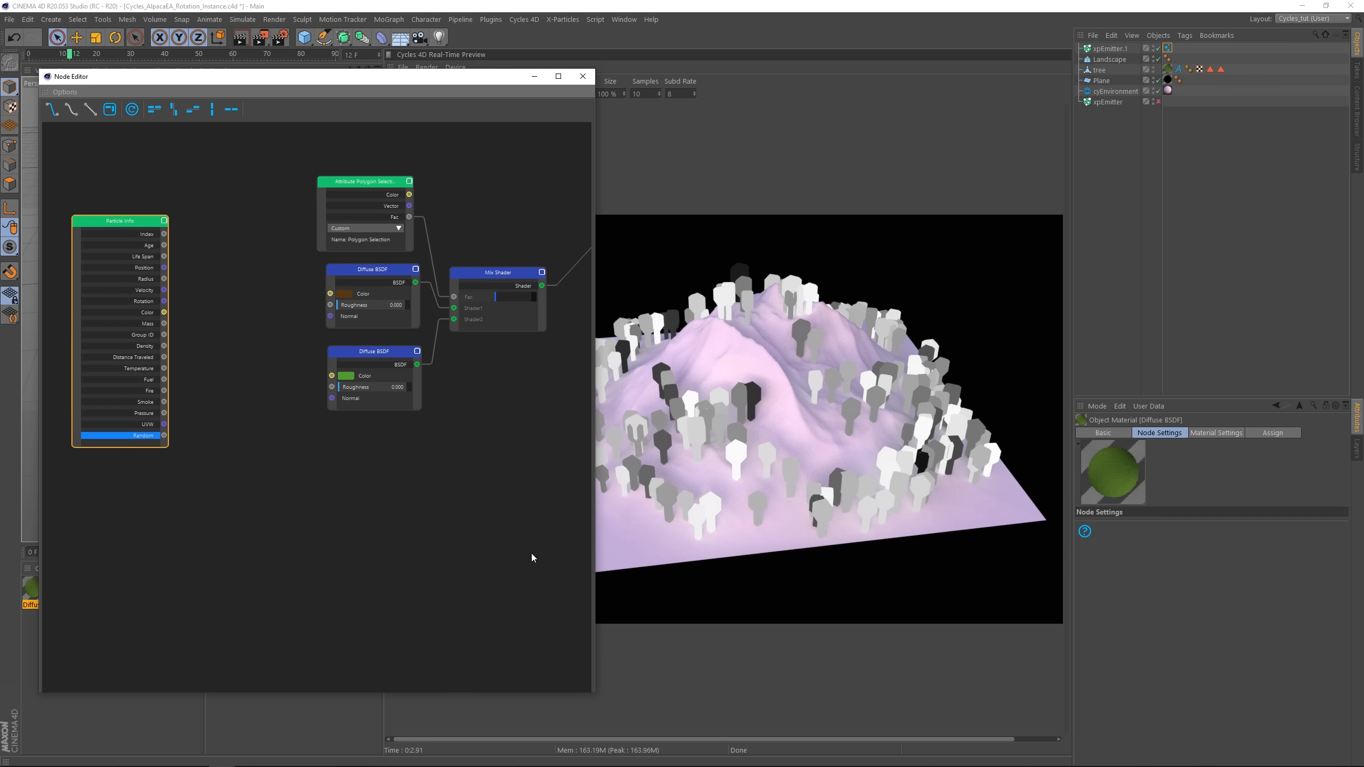
pyautogui.click(138, 436)
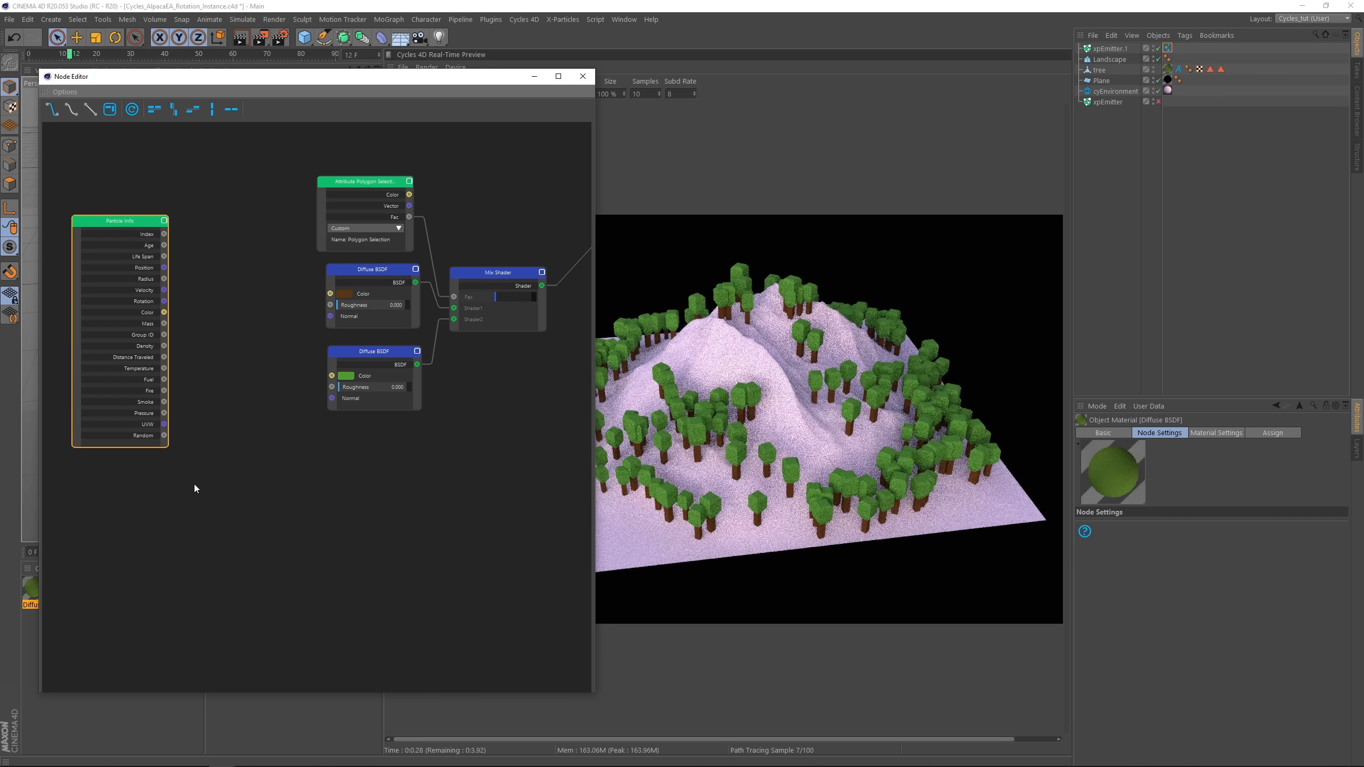
# Step: Add a Color Ramp node and place it between the Particle Info node and the lower Diffuse BSDF
pyautogui.rightClick(201, 449)
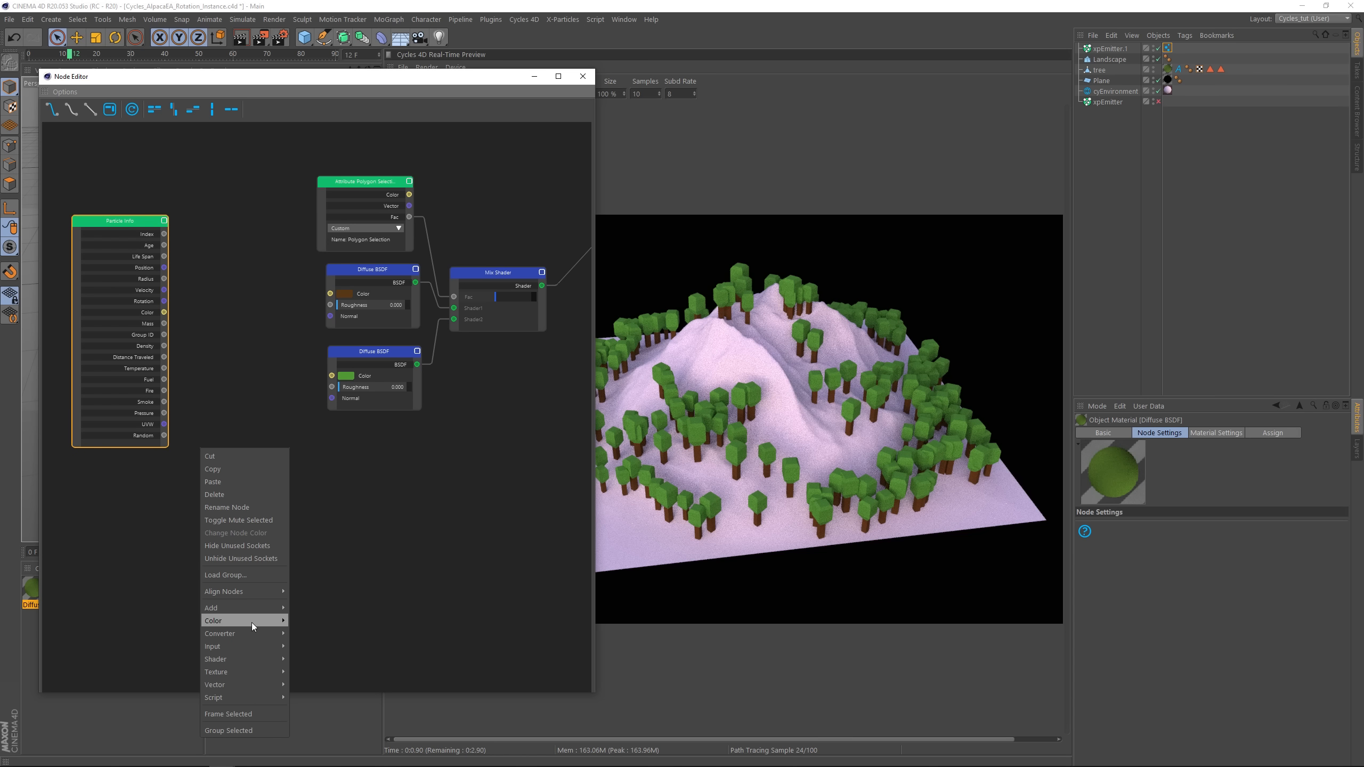
pyautogui.moveTo(252, 633)
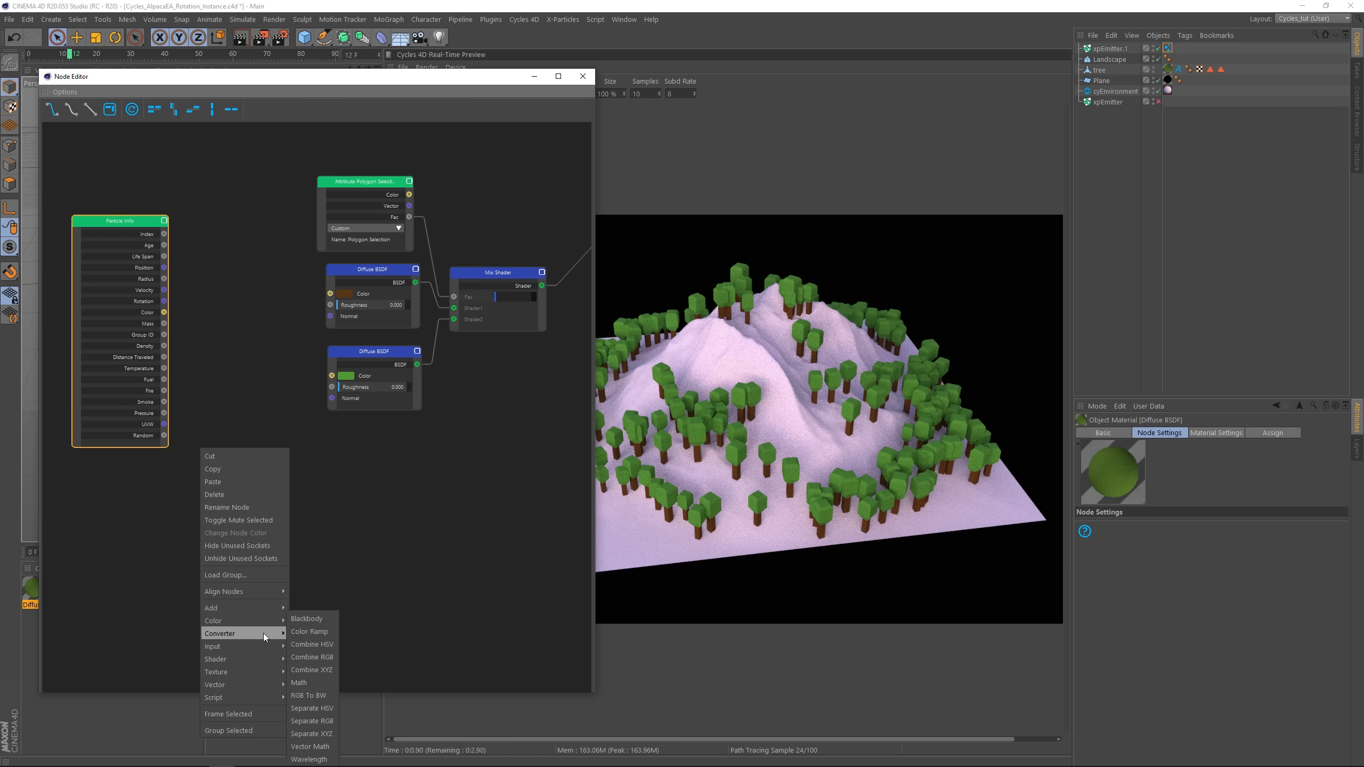
pyautogui.click(308, 632)
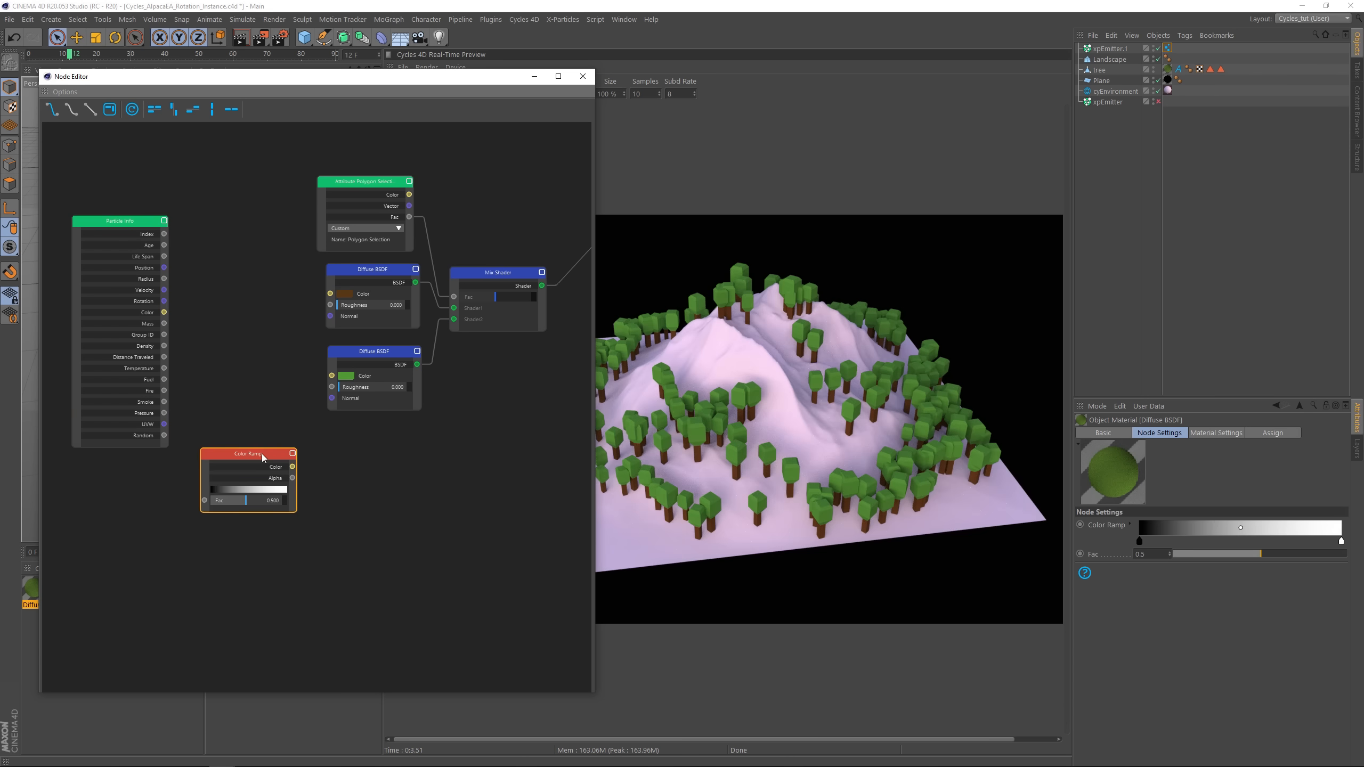
pyautogui.moveTo(247, 452); pyautogui.dragTo(258, 432)
# Step: Expand the Color Ramp's settings and change its black knot to a dark green
pyautogui.click(1129, 526)
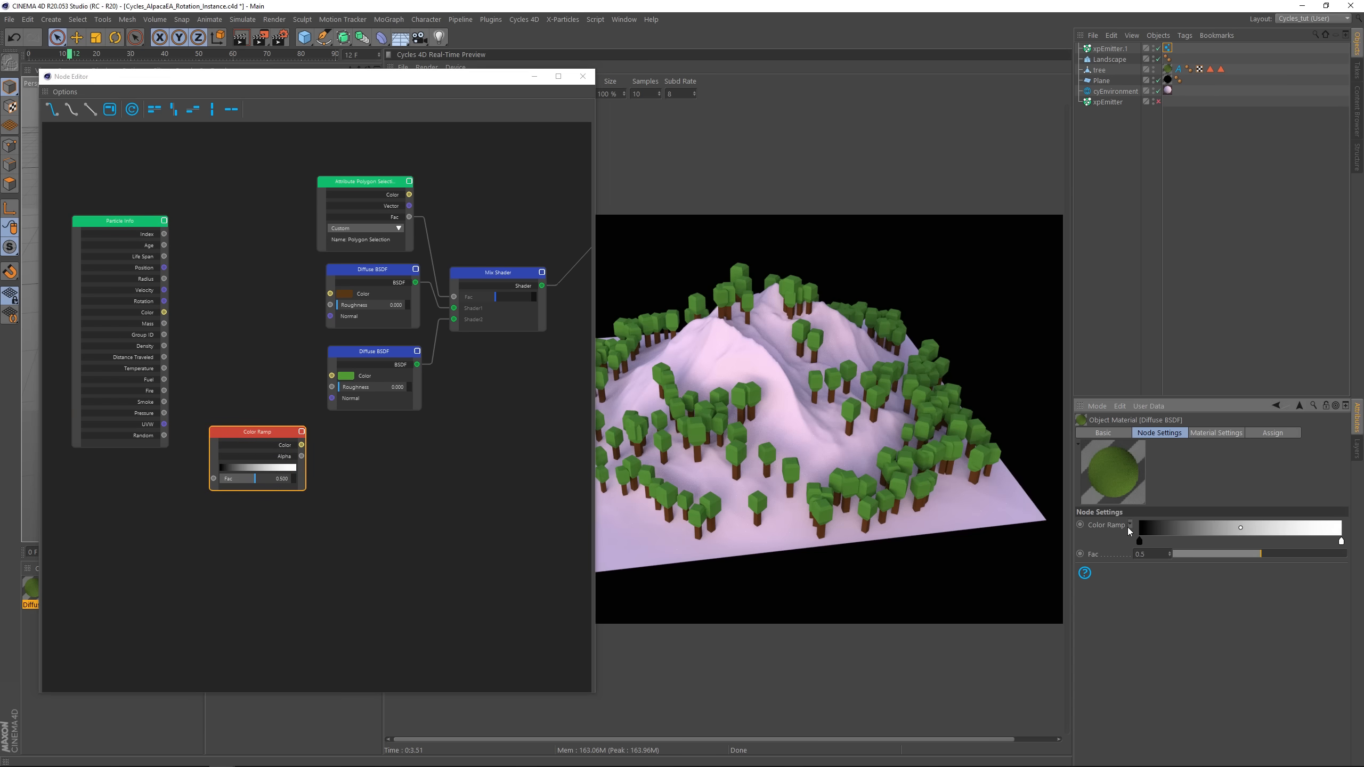
pyautogui.click(1238, 610)
pyautogui.click(1312, 623)
pyautogui.click(1278, 635)
pyautogui.moveTo(1266, 638); pyautogui.dragTo(1214, 637)
# Step: Set the Color Ramp's white end knot to a light green with hue 89°, saturation 52% and value 89%
pyautogui.click(1341, 541)
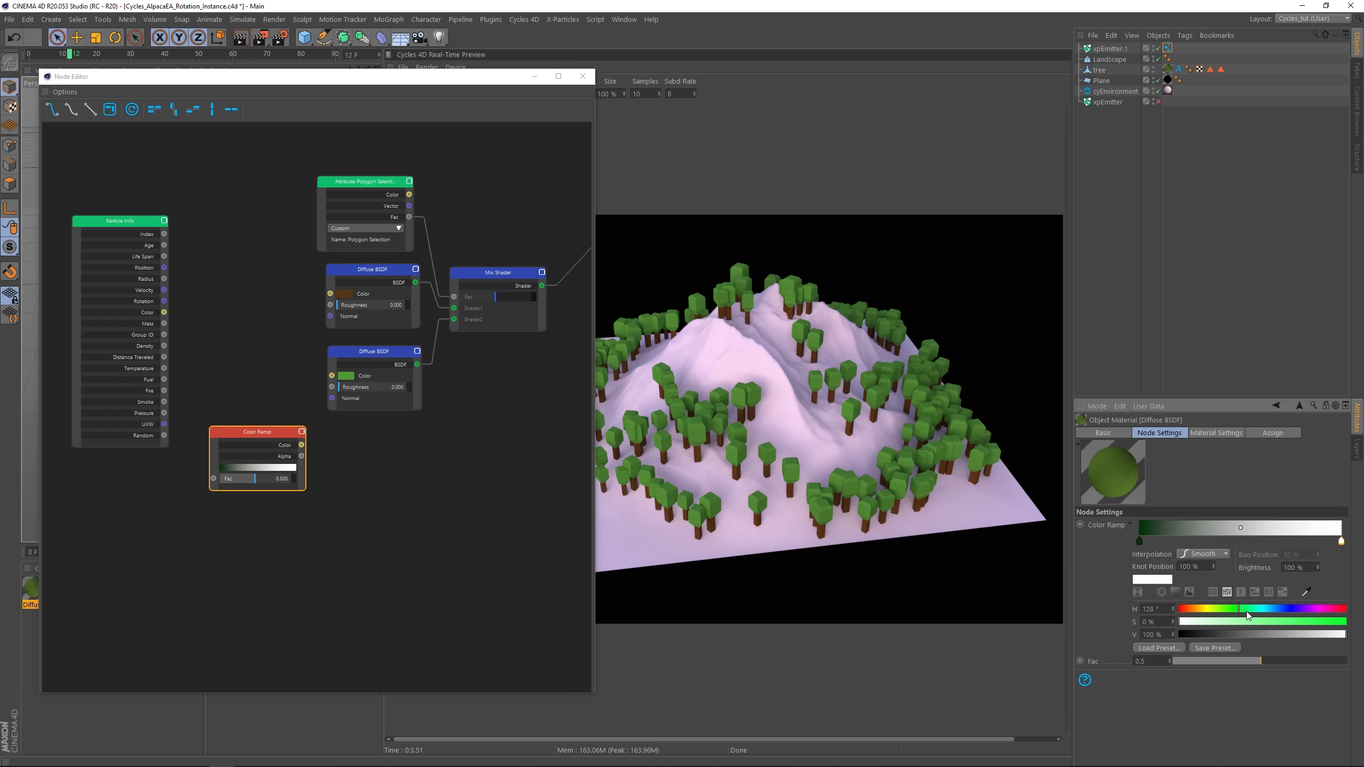
pyautogui.moveTo(1243, 609); pyautogui.dragTo(1221, 609)
pyautogui.click(1305, 622)
pyautogui.click(1288, 635)
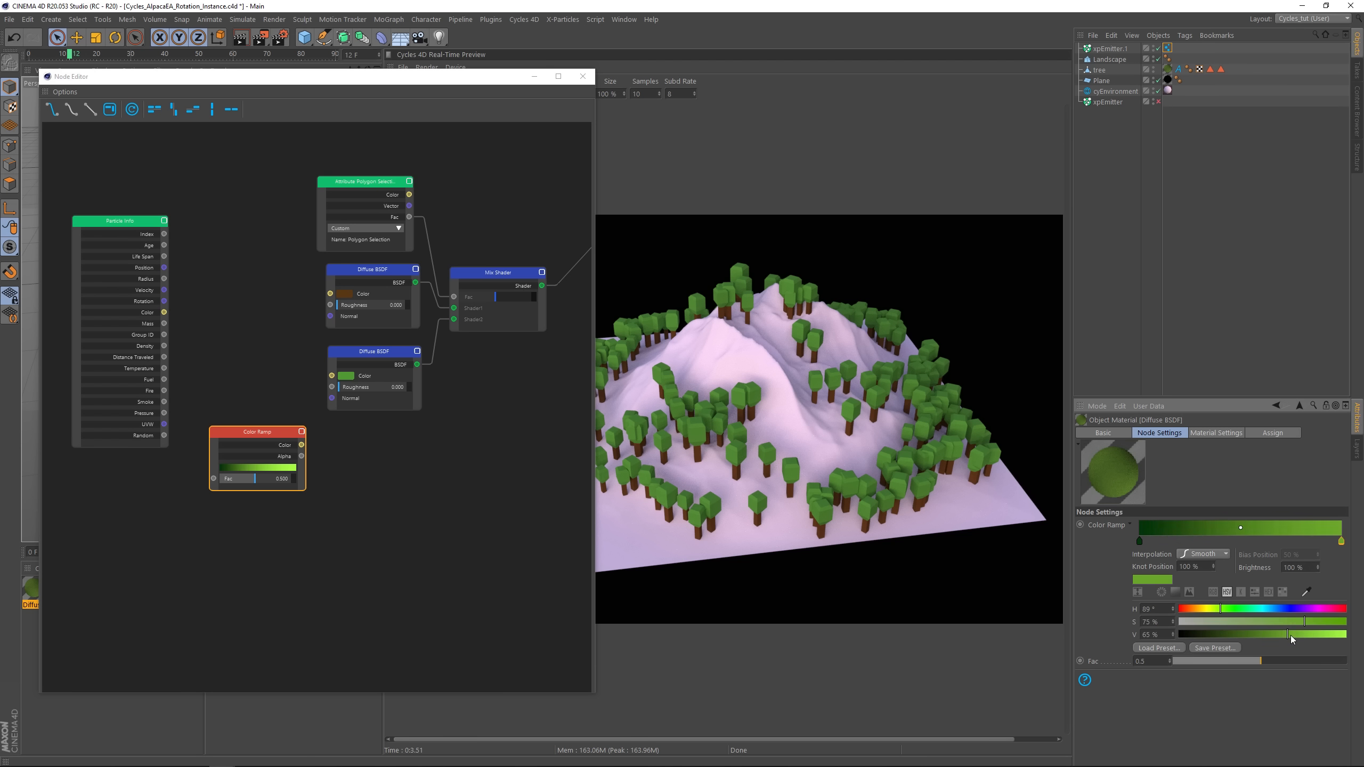
pyautogui.moveTo(1311, 622)
pyautogui.mouseDown()
pyautogui.moveTo(1313, 636)
pyautogui.moveTo(1291, 623)
pyautogui.moveTo(1327, 634)
pyautogui.mouseUp()
pyautogui.click(1265, 622)
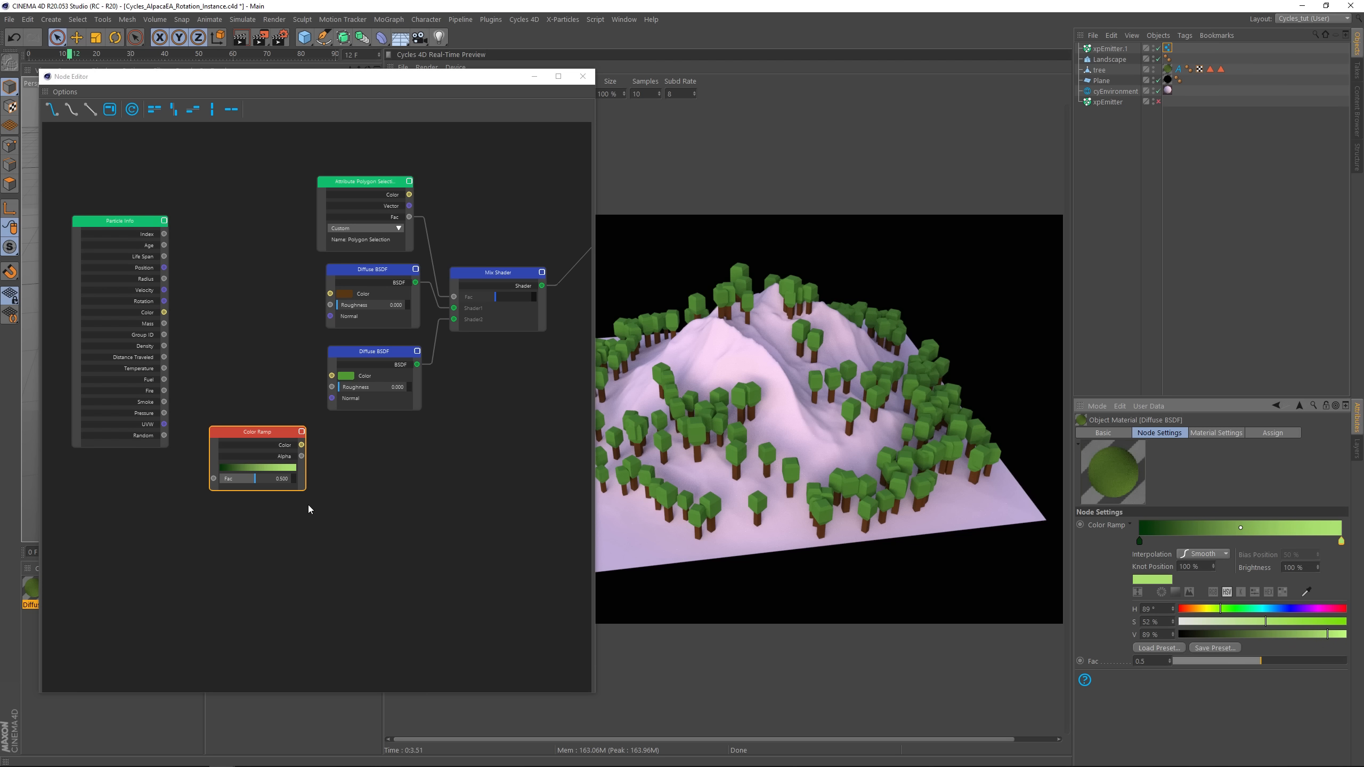
# Step: Connect Particle Info's Random output to the Color Ramp's Fac and the ramp's Color to the green Diffuse BSDF's Color, then close the Node Editor
pyautogui.click(180, 504)
pyautogui.moveTo(164, 436); pyautogui.dragTo(213, 478)
pyautogui.click(290, 455)
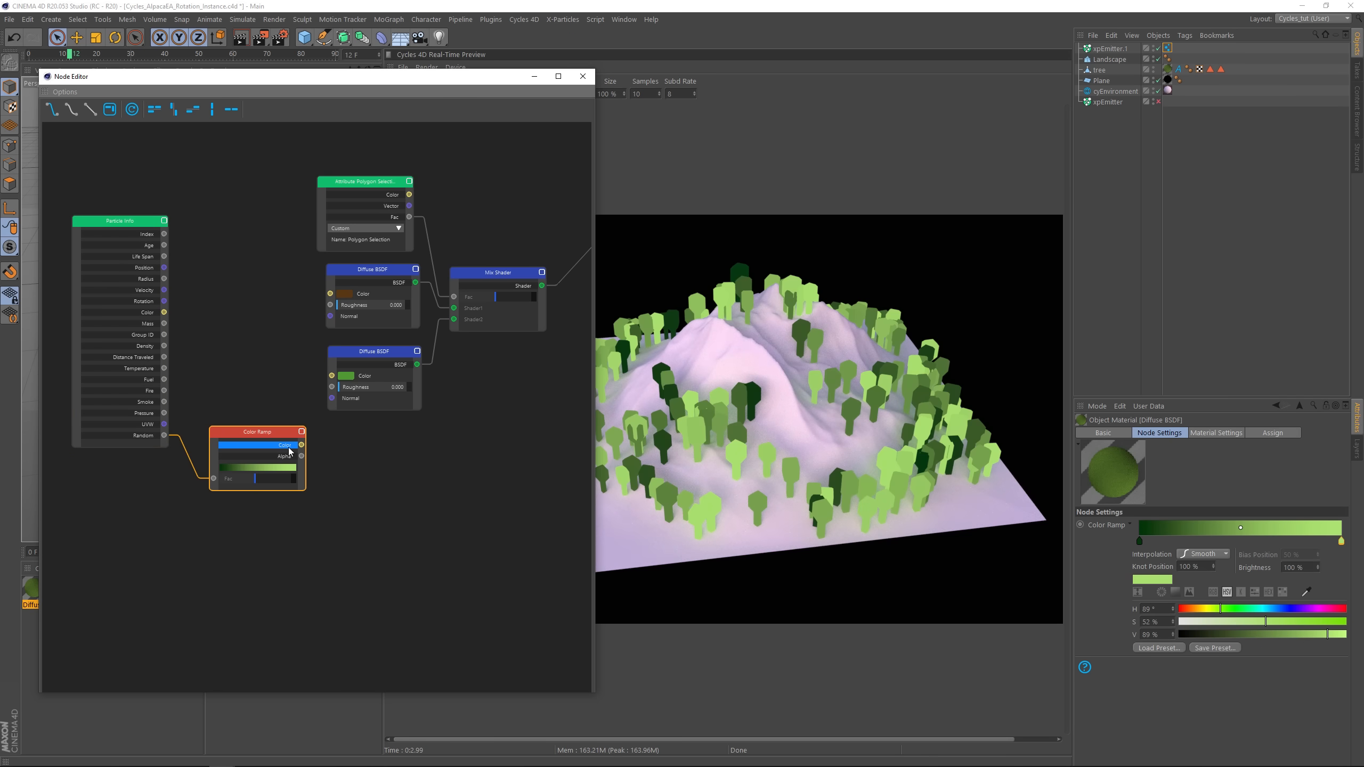
pyautogui.moveTo(303, 444); pyautogui.dragTo(331, 376)
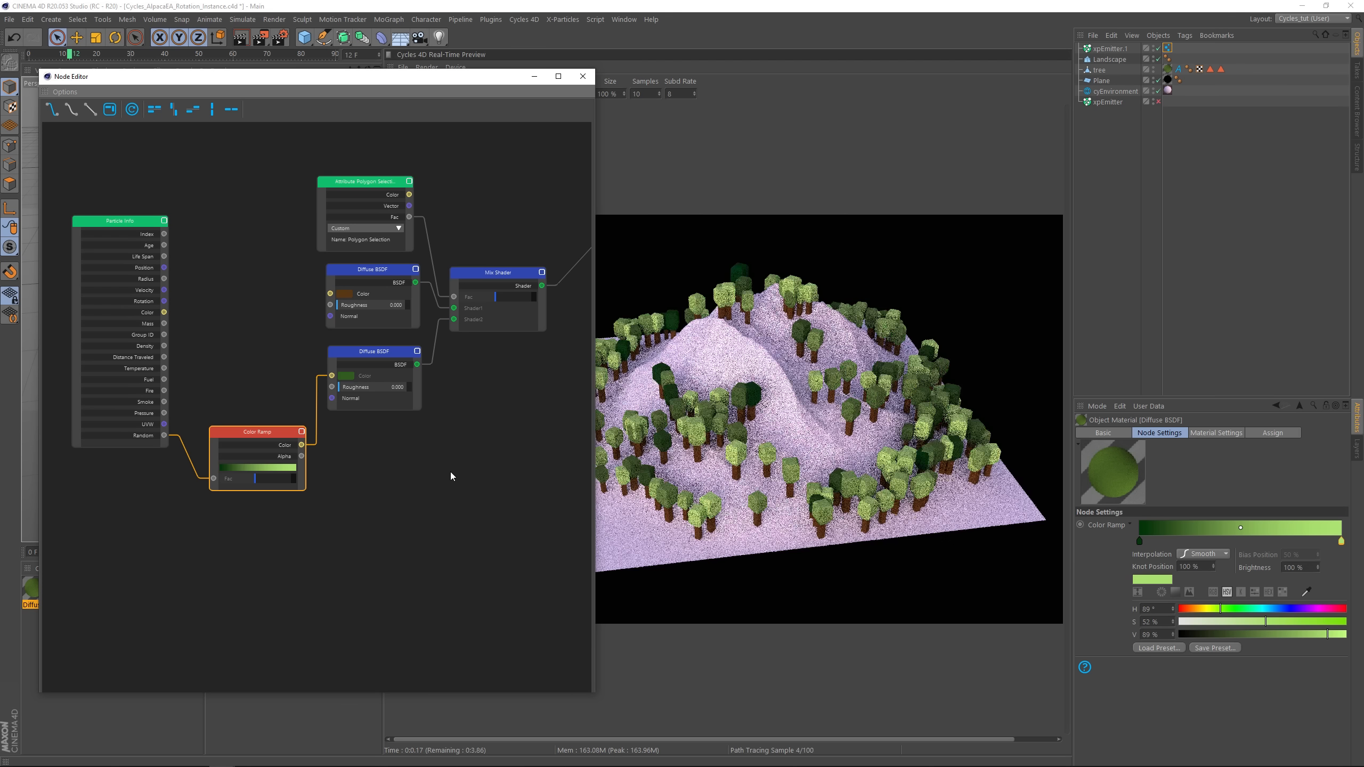
pyautogui.click(583, 77)
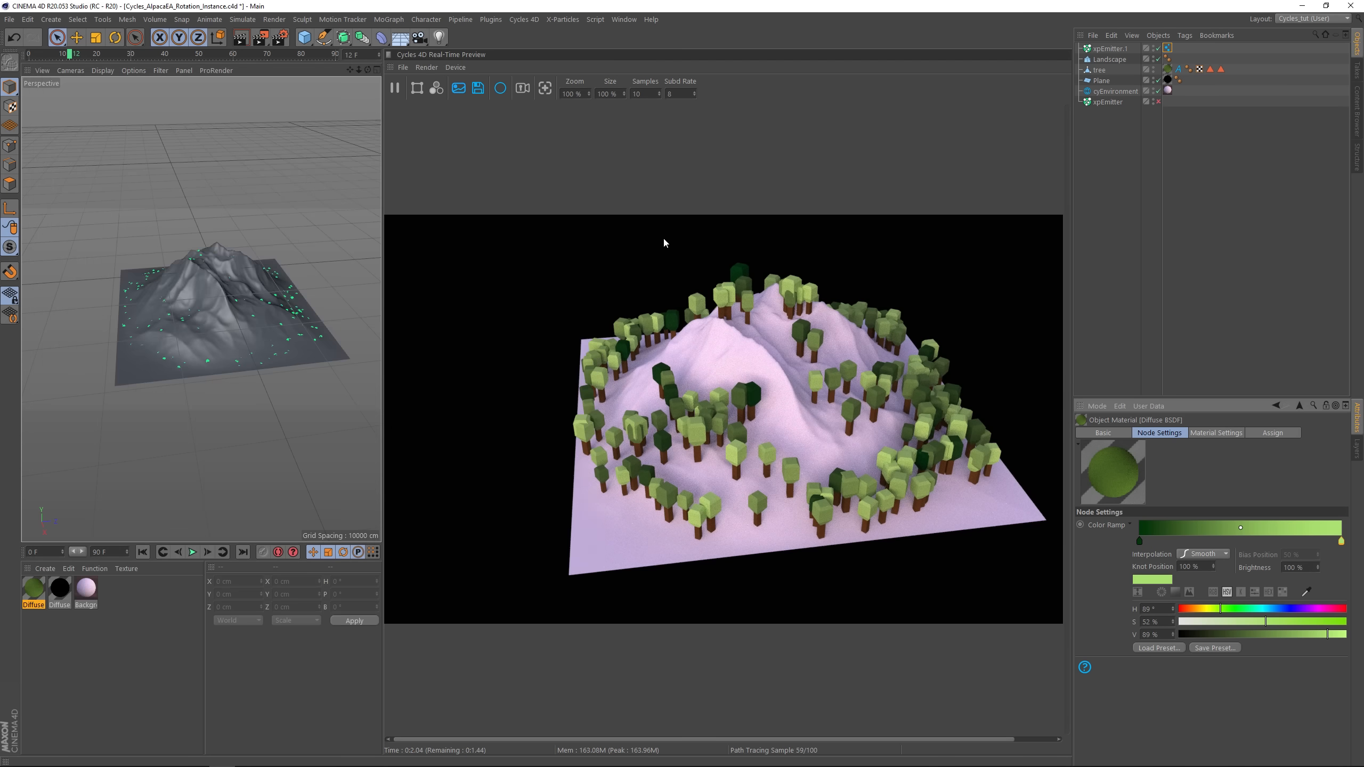
pyautogui.keyDown('alt'); pyautogui.moveTo(219, 330); pyautogui.dragTo(231, 320); pyautogui.keyUp('alt')
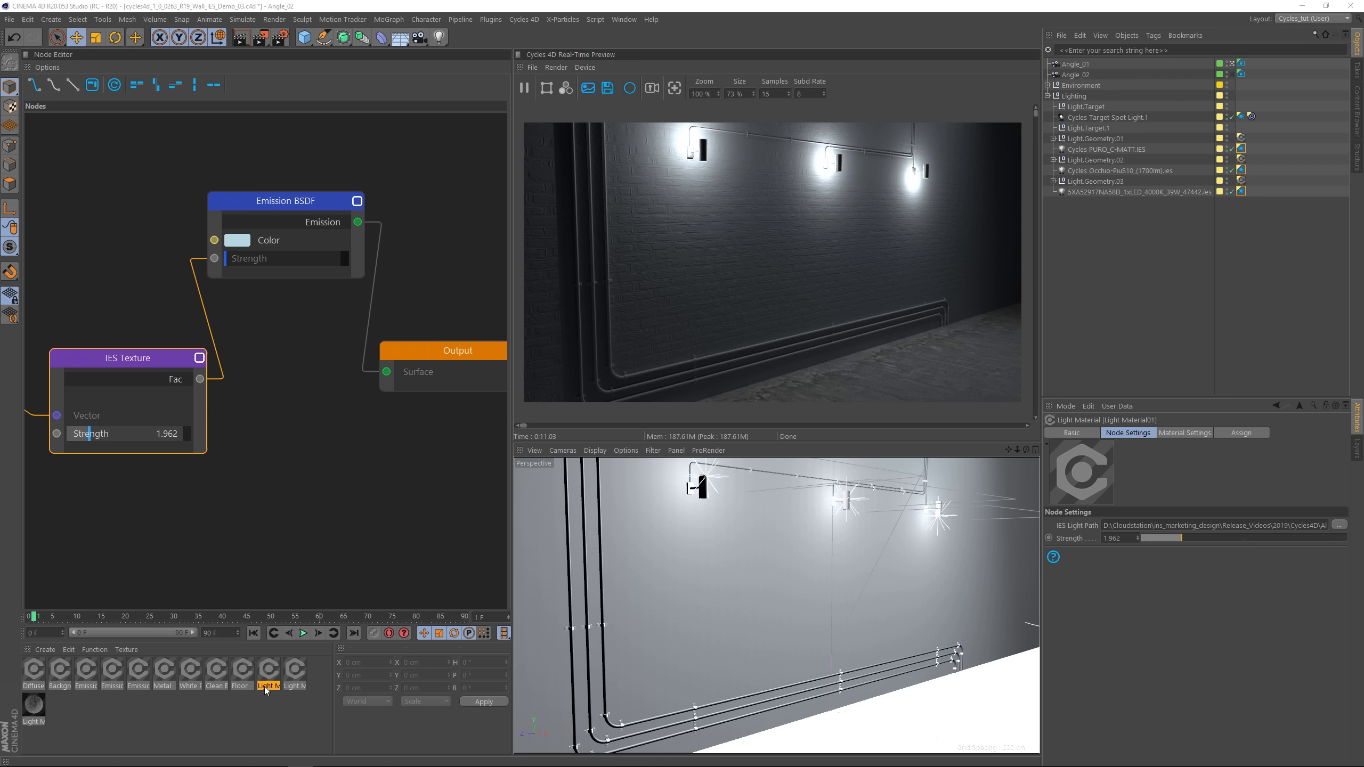
# Step: Select the IES light's material in the wall scene and move its IES Texture node slightly up and left
pyautogui.click(267, 672)
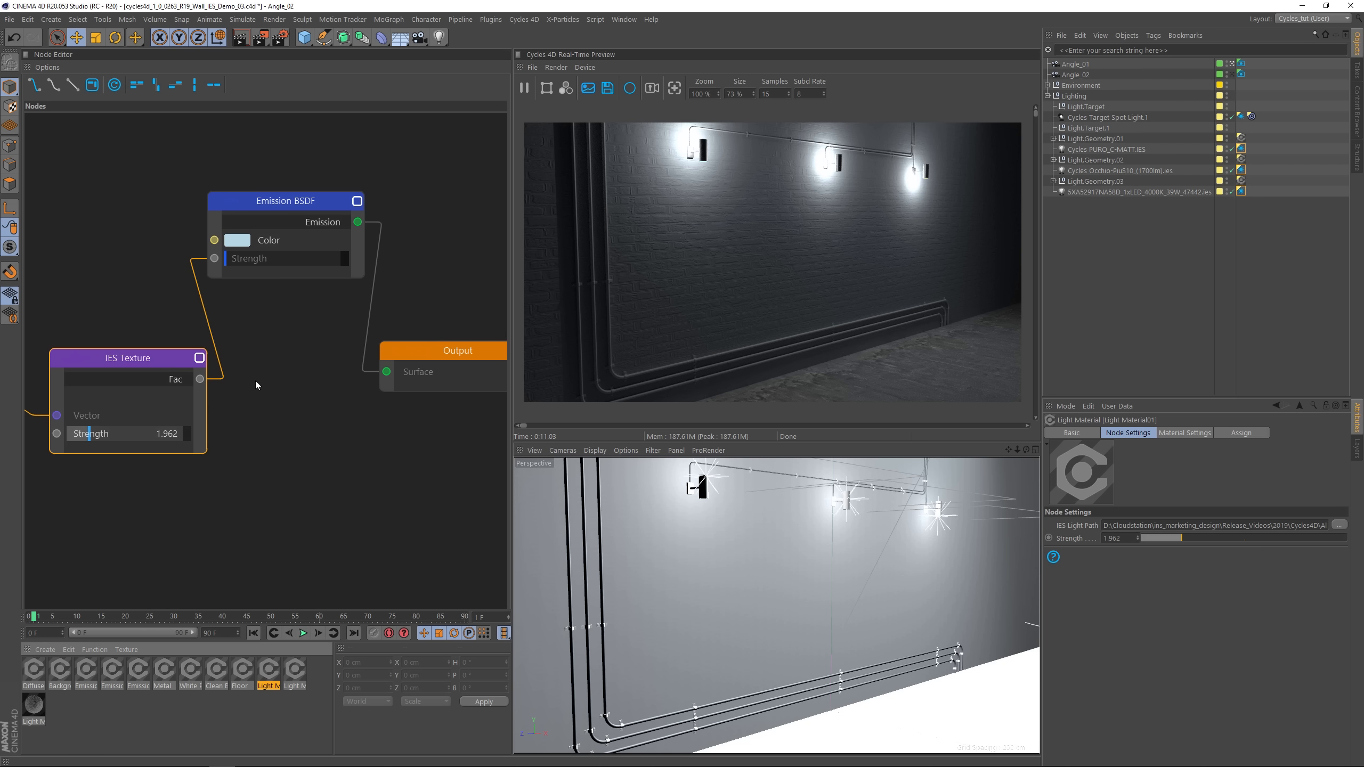
pyautogui.moveTo(135, 363); pyautogui.dragTo(123, 330)
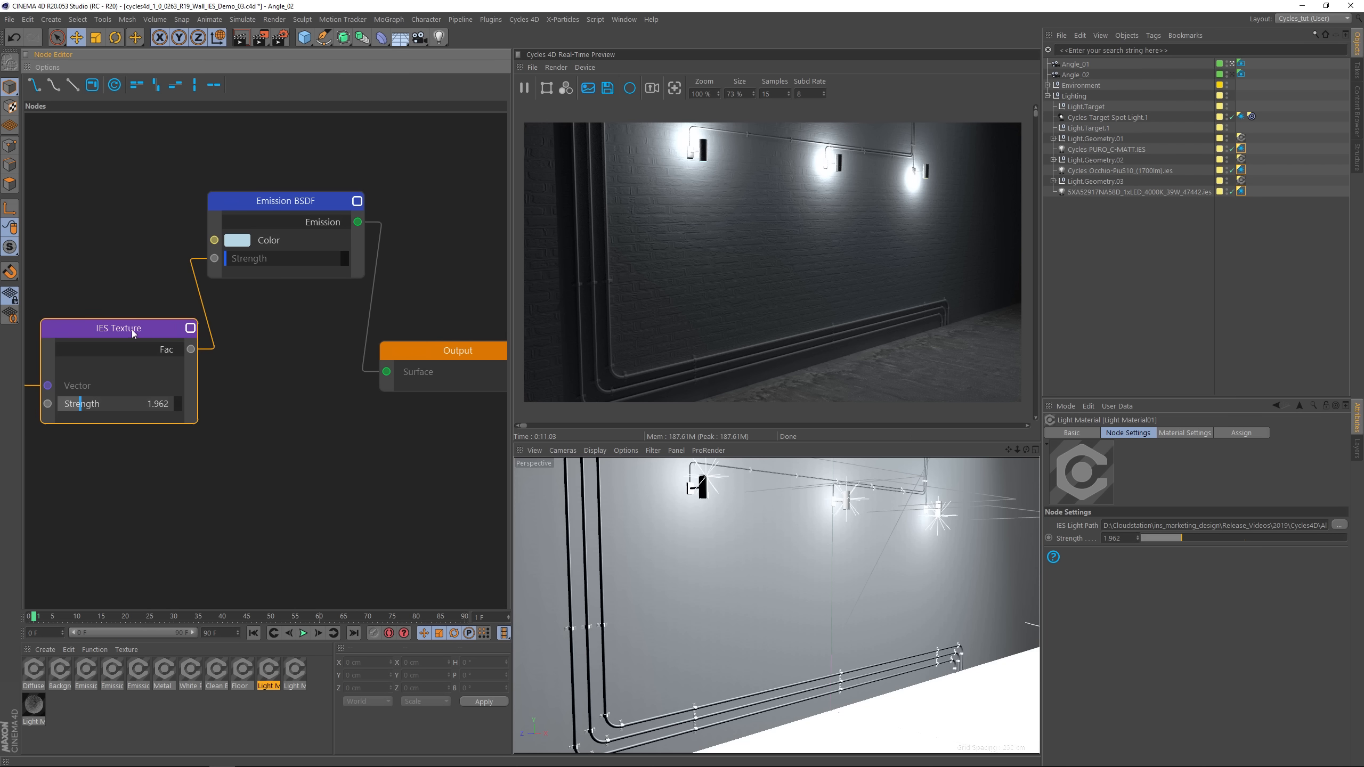
# Step: Assign Light Material01 to the Cycles PURO_C-MATT.IES light as its material
pyautogui.moveTo(136, 332); pyautogui.dragTo(136, 332)
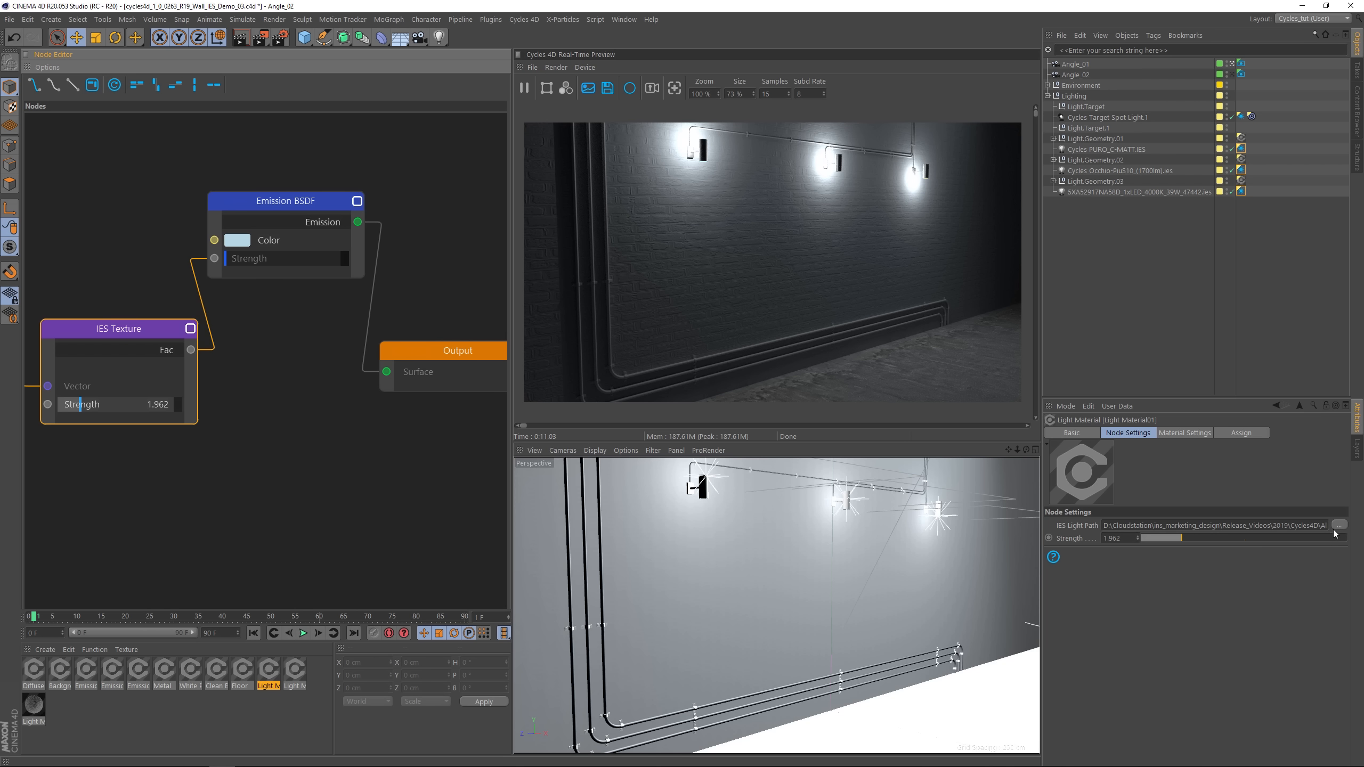
pyautogui.click(1241, 148)
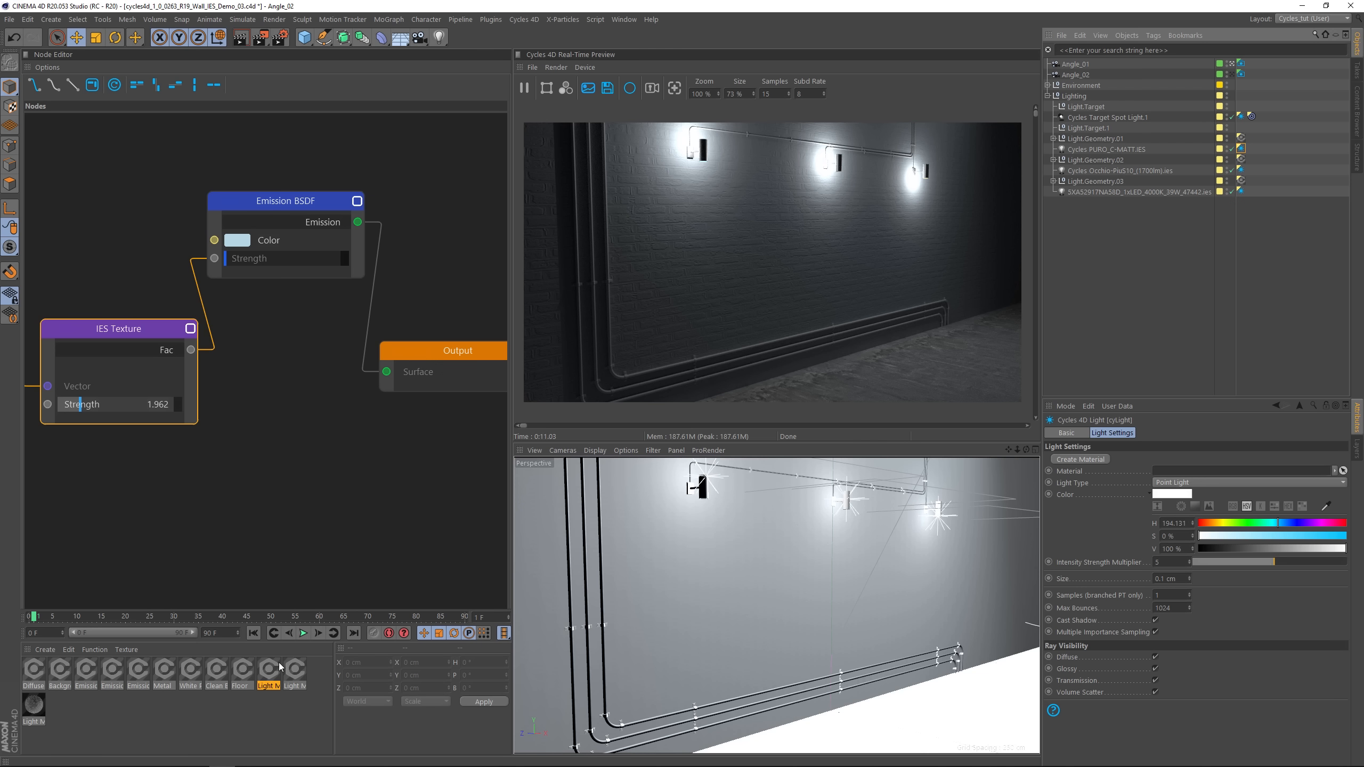
pyautogui.moveTo(268, 672); pyautogui.dragTo(1182, 471)
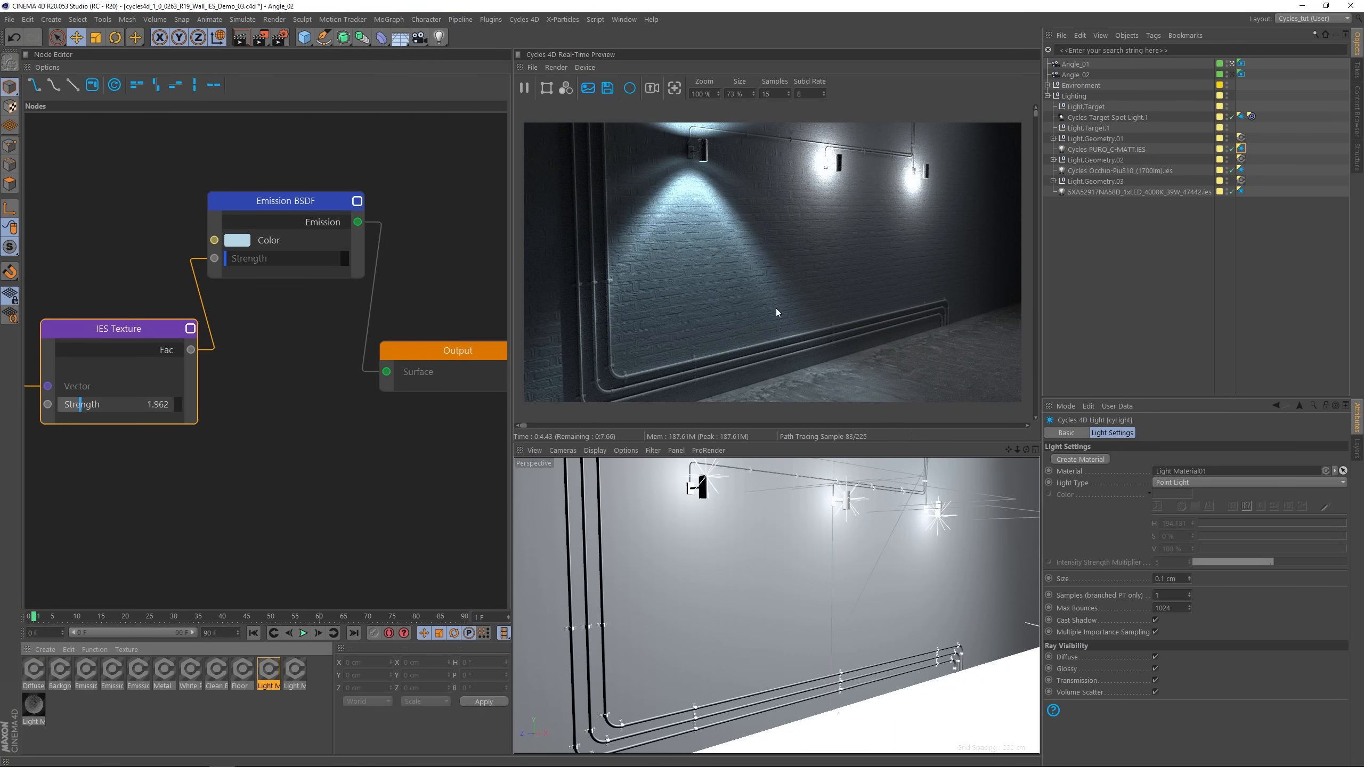
# Step: Try a pale yellow-green with hue 74° and saturation 32% as the Emission BSDF's Color
pyautogui.click(285, 201)
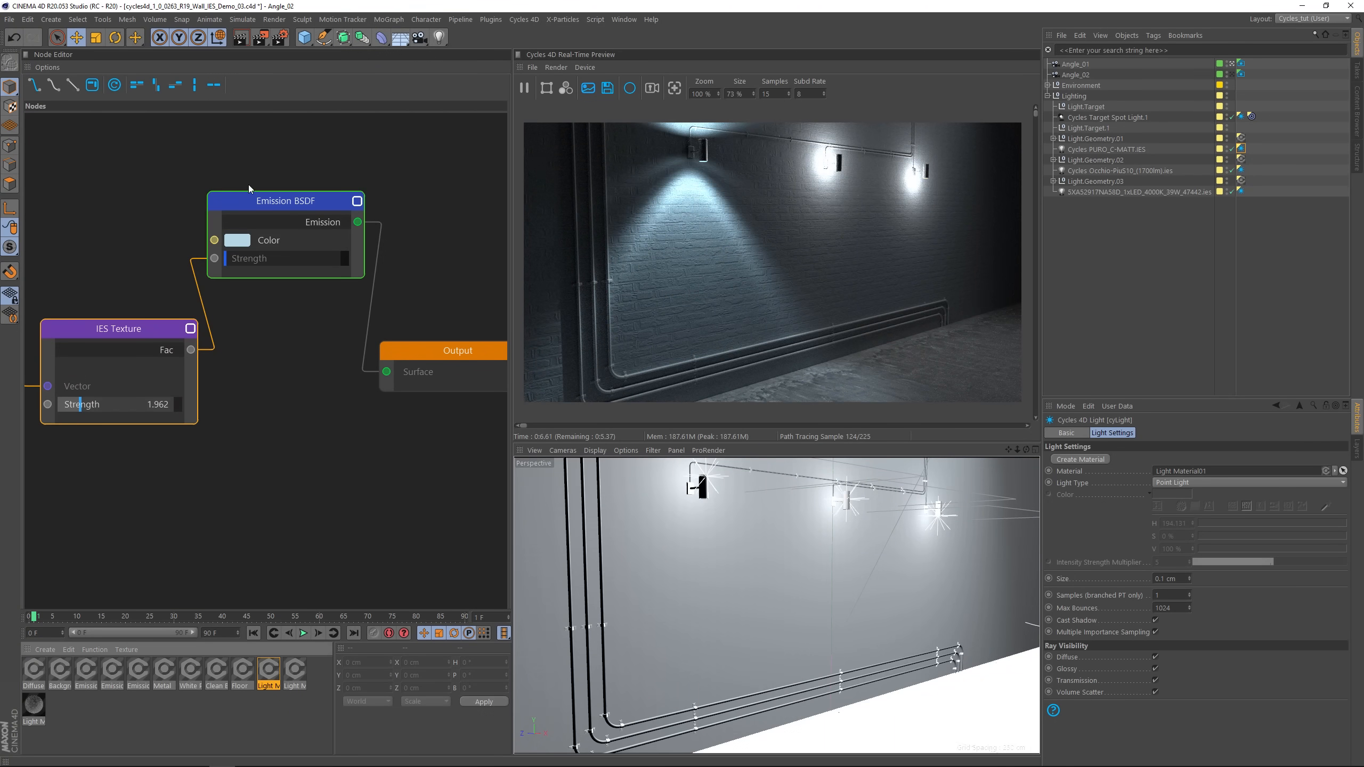
pyautogui.moveTo(1187, 556); pyautogui.dragTo(1172, 555)
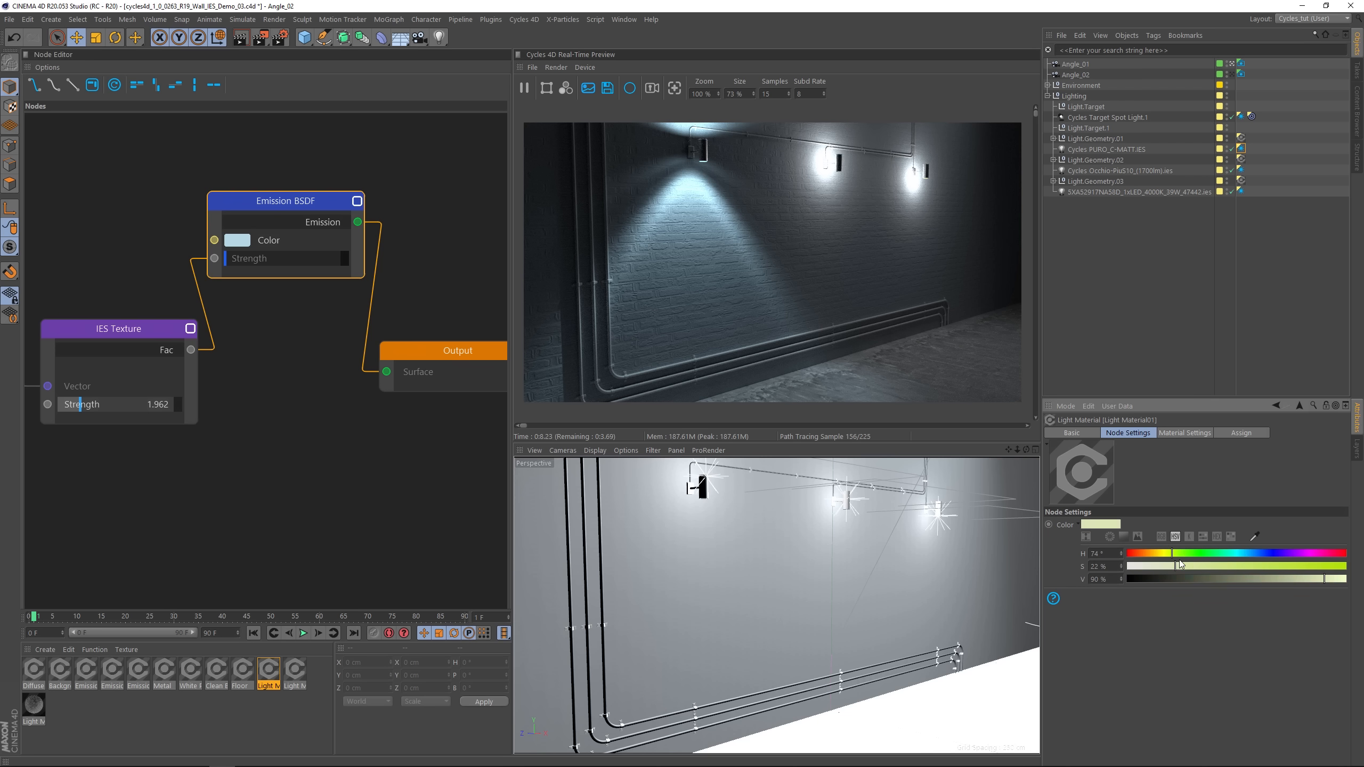
pyautogui.click(1197, 567)
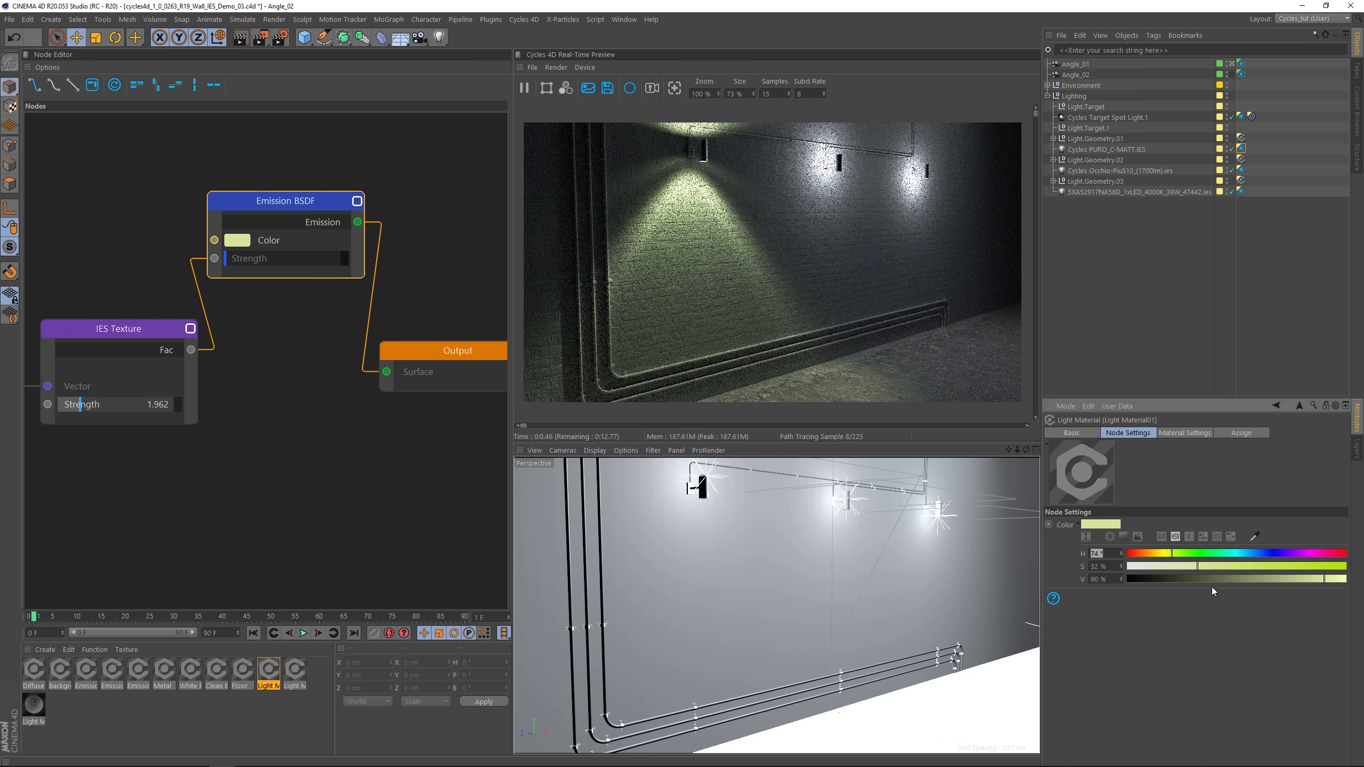
# Step: Set the Emission BSDF's Color to a pale cyan with hue 188° and saturation 25%, and the IES Texture's Strength to 1.322
pyautogui.click(1242, 553)
pyautogui.moveTo(1200, 564); pyautogui.dragTo(1182, 567)
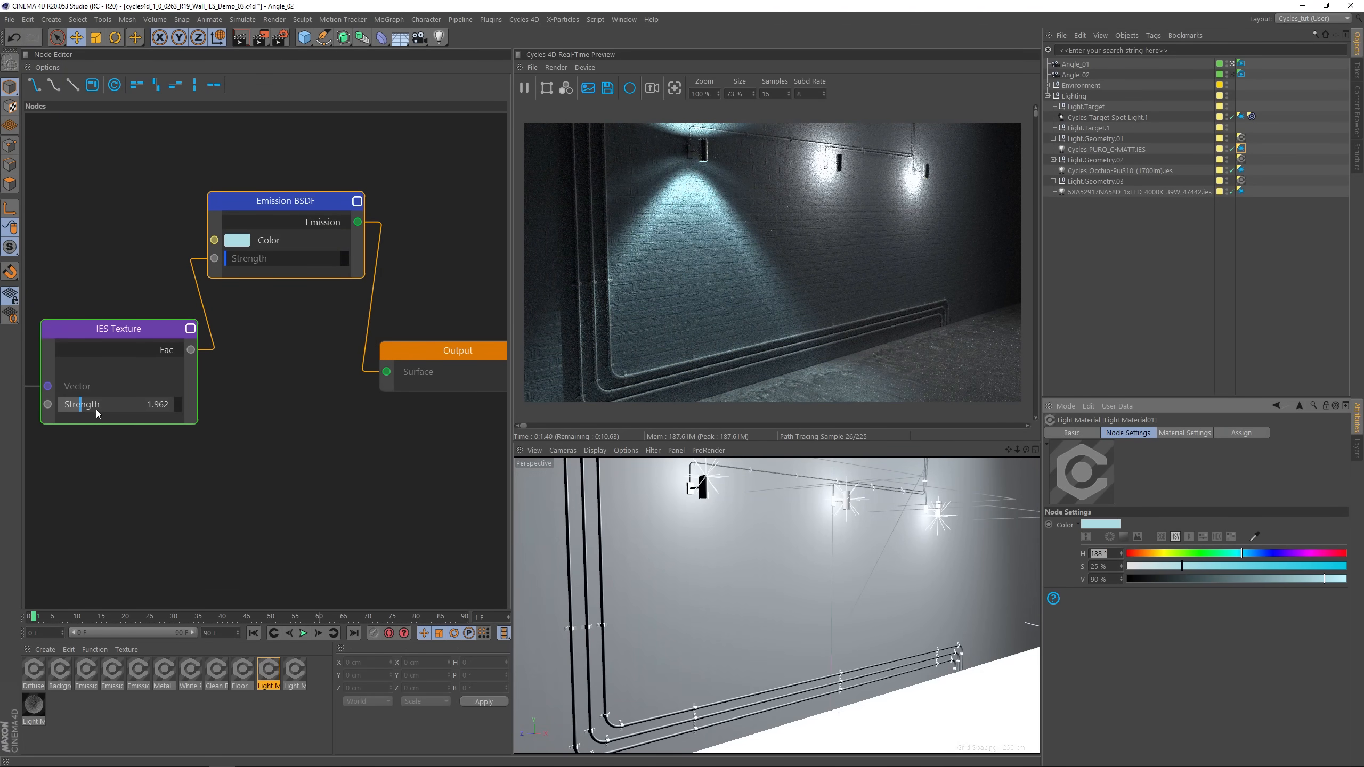
pyautogui.moveTo(85, 407)
pyautogui.mouseDown()
pyautogui.moveTo(139, 409)
pyautogui.moveTo(69, 412)
pyautogui.mouseUp()
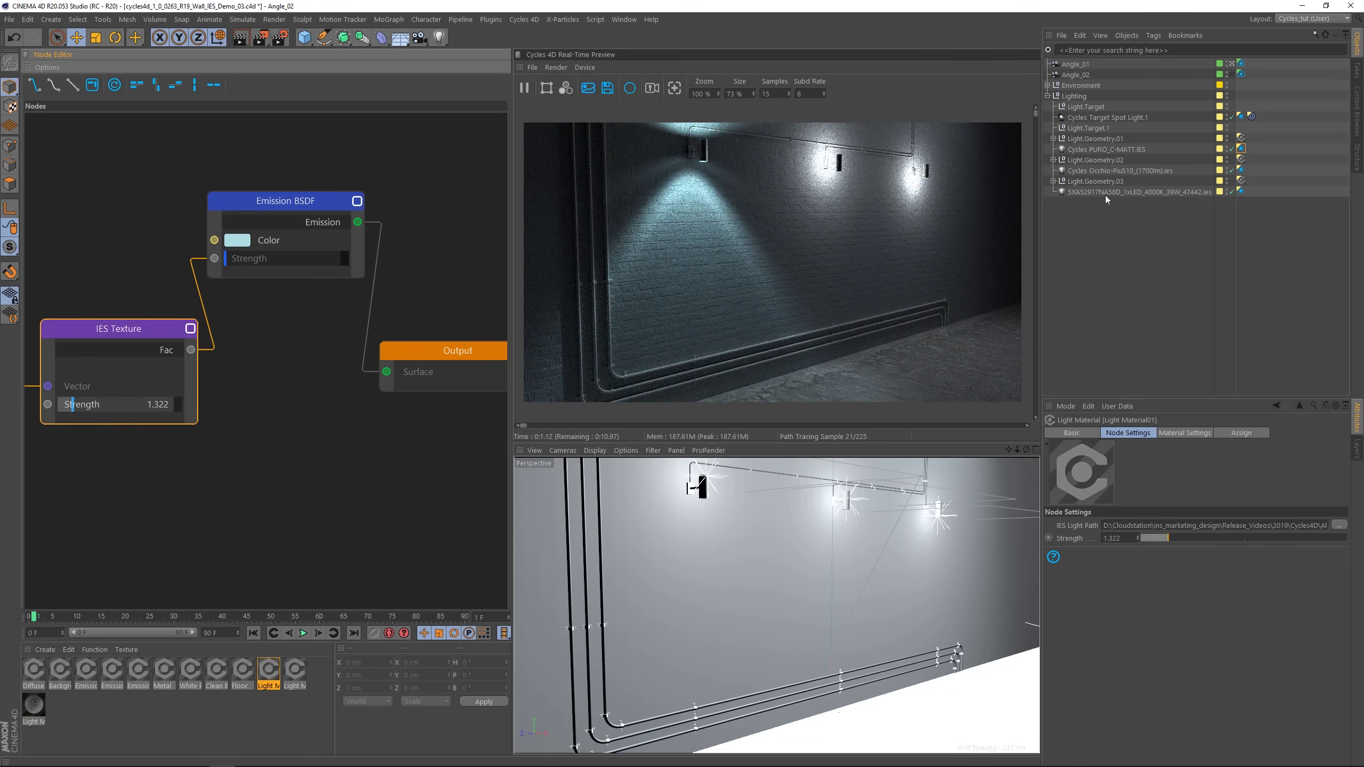
# Step: Assign Light Material02 to the middle wall lamp's Occhio IES light and Light Material03 to the third lamp's IES light
pyautogui.click(1241, 170)
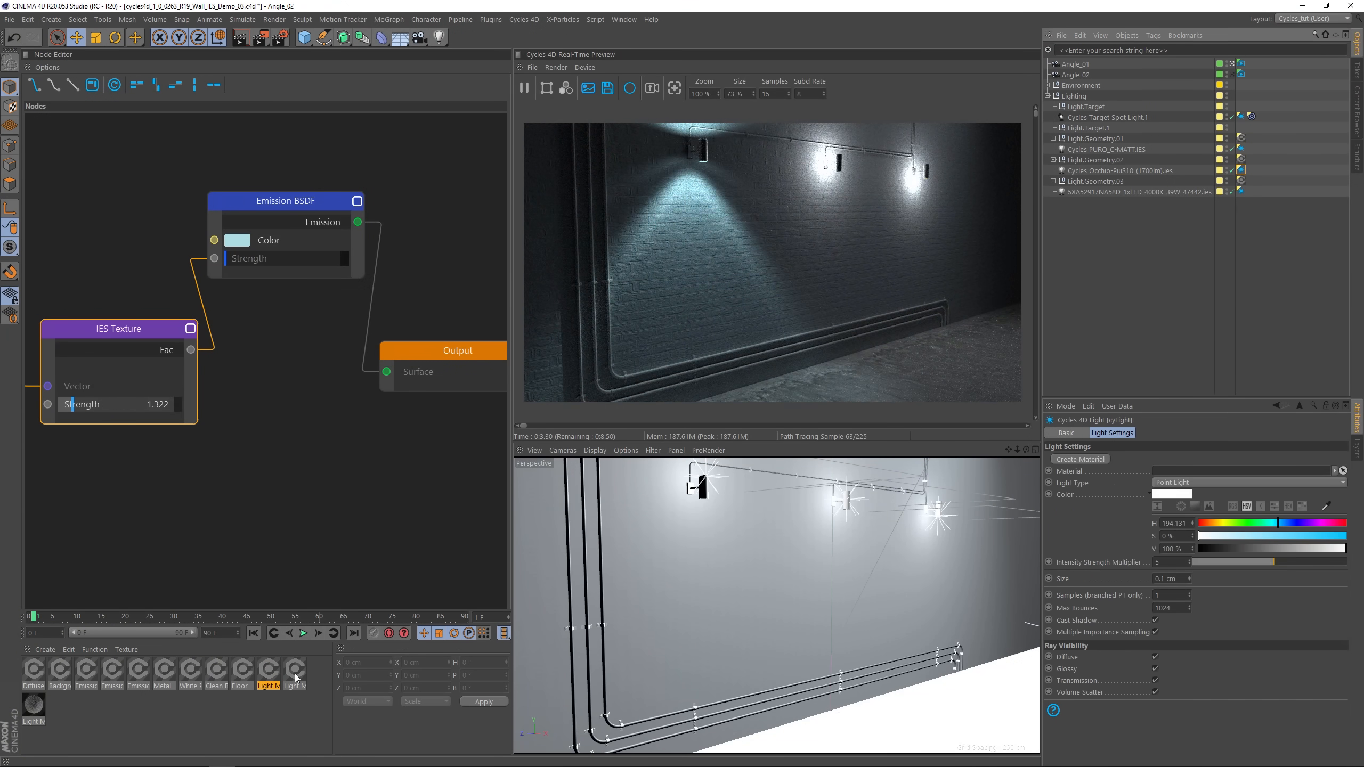
pyautogui.moveTo(1158, 217); pyautogui.dragTo(1233, 470)
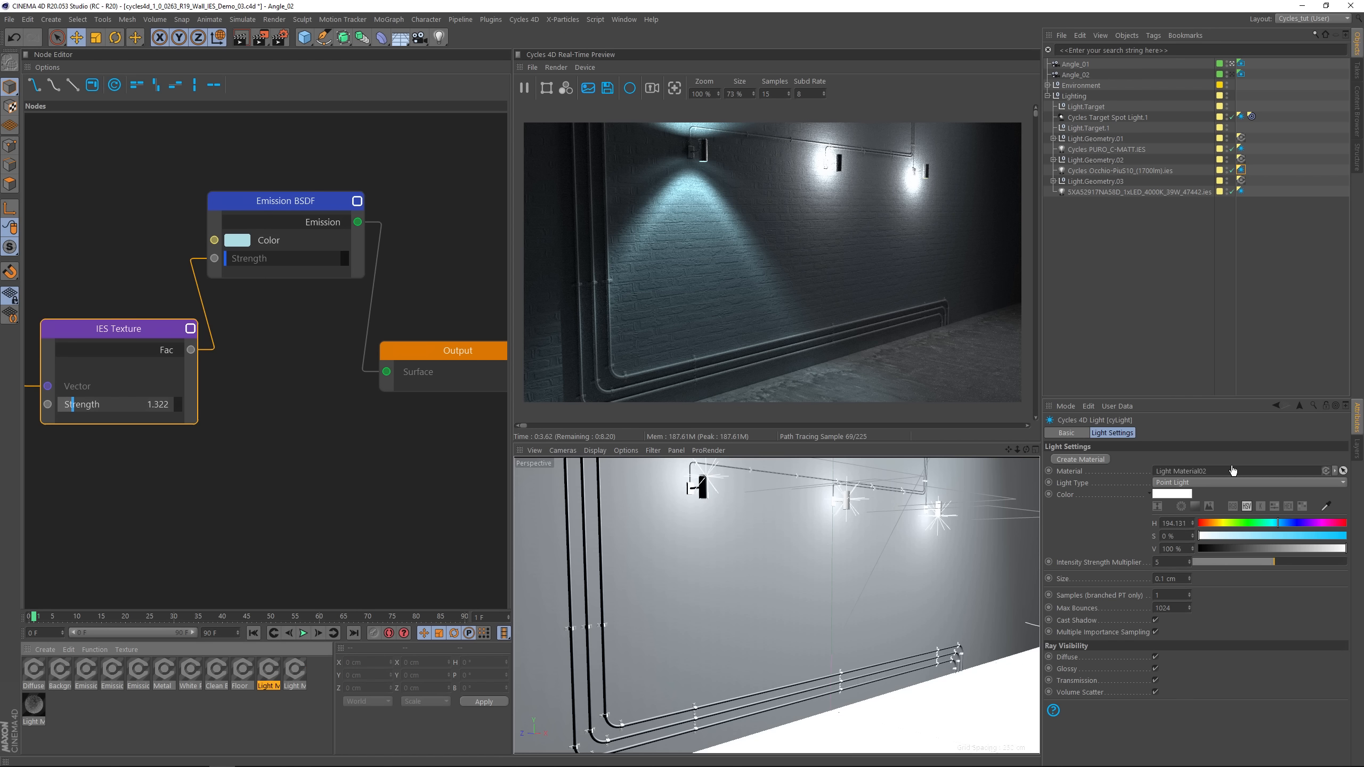
pyautogui.click(1242, 192)
pyautogui.moveTo(34, 705); pyautogui.dragTo(1112, 445)
pyautogui.moveTo(1189, 464); pyautogui.dragTo(1189, 470)
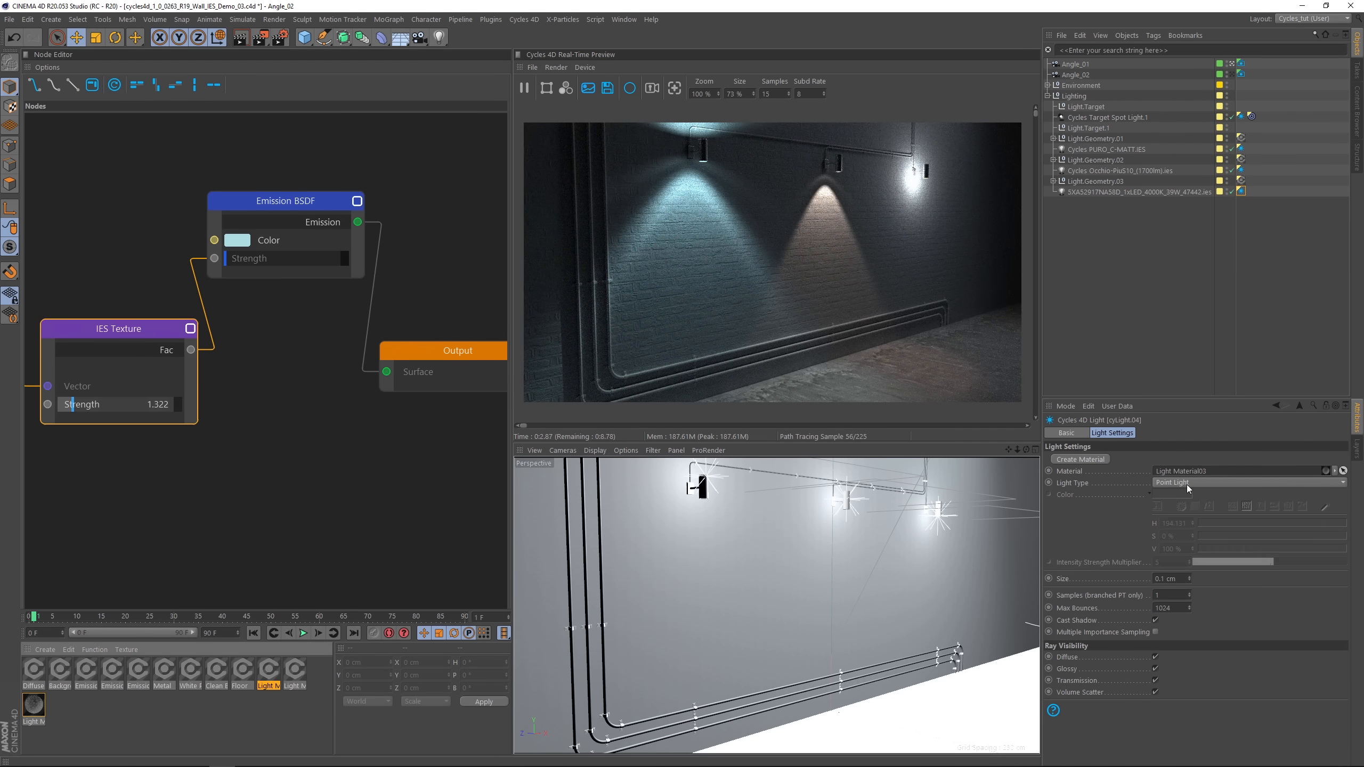